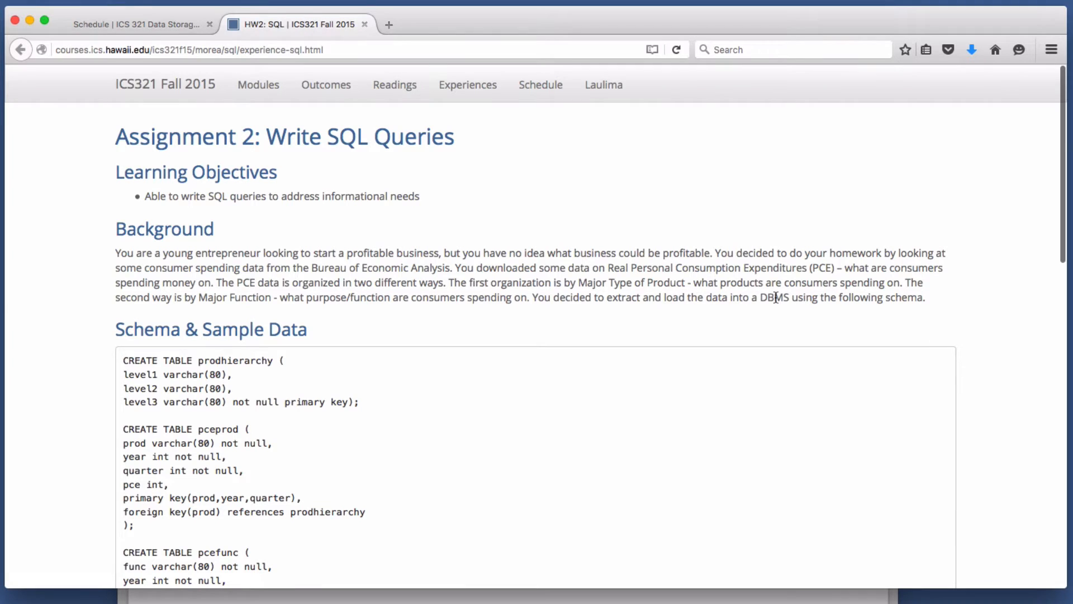
Read the SQL assignment page down to its submission instructions and review the Assignment2Steps document in Preview.
scroll(646, 465, "down", 5)
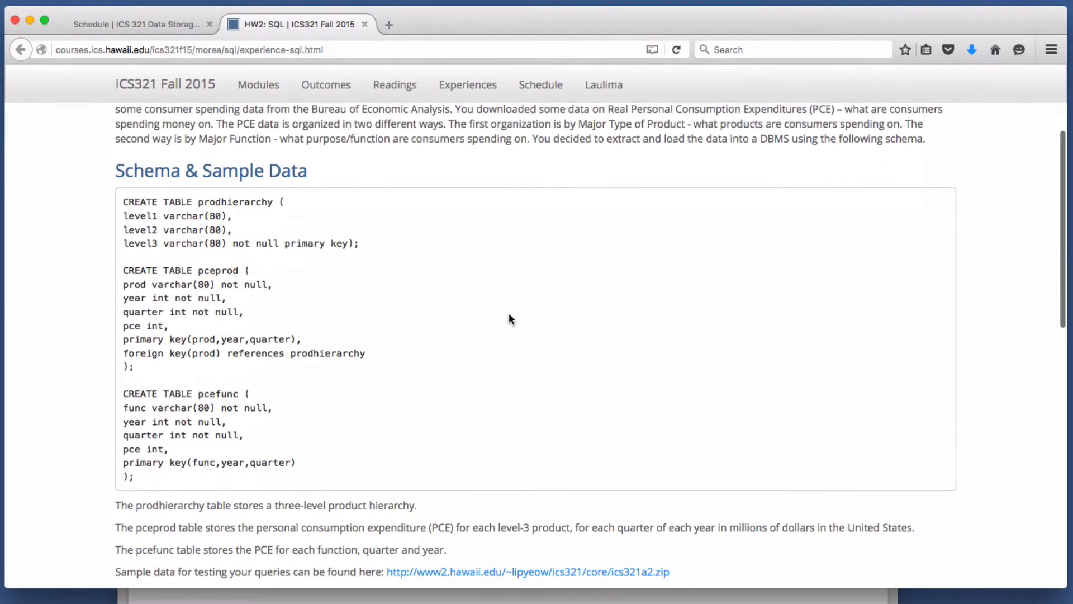
scroll(508, 319, "down", 6)
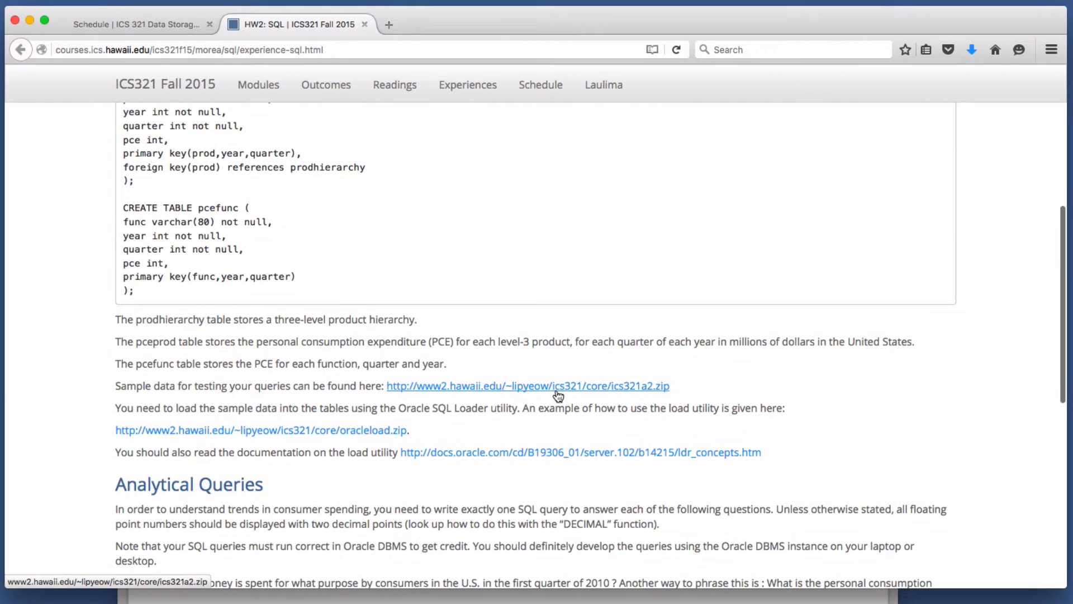
scroll(607, 395, "down", 10)
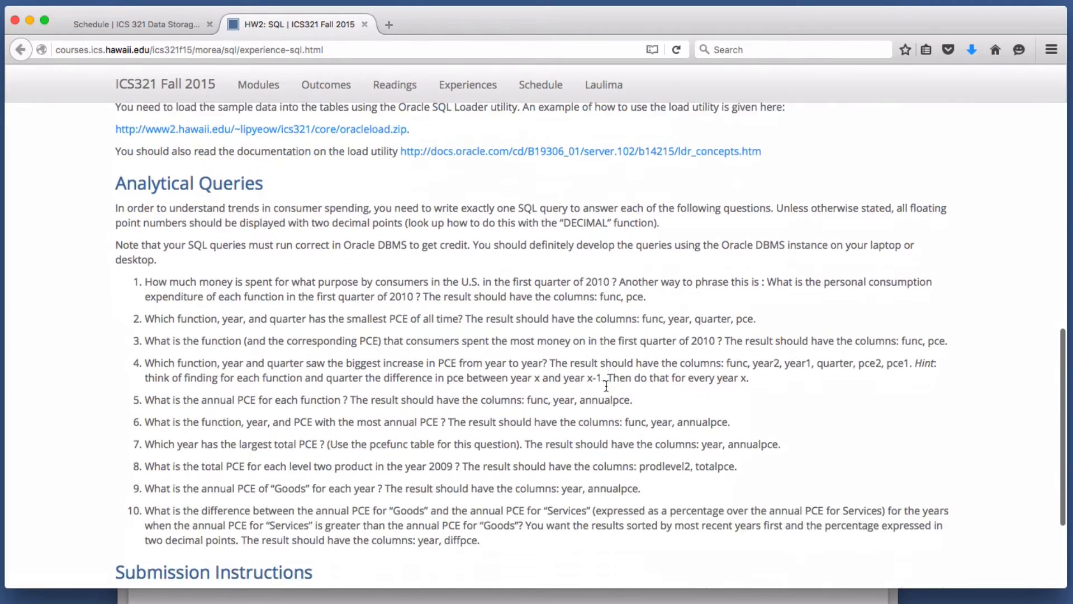
scroll(606, 386, "down", 2)
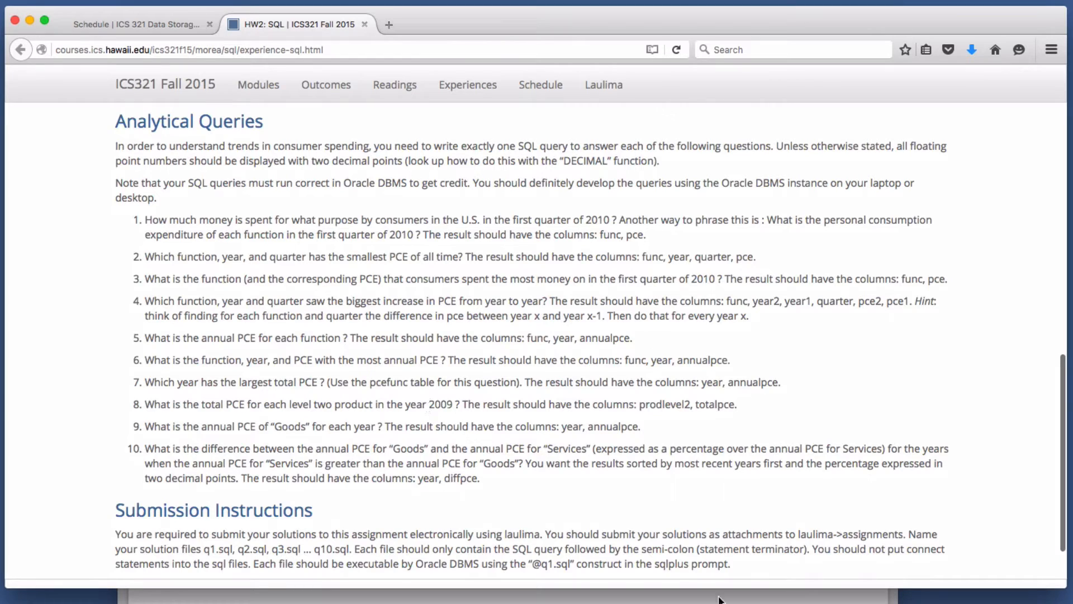
key("super+Tab")
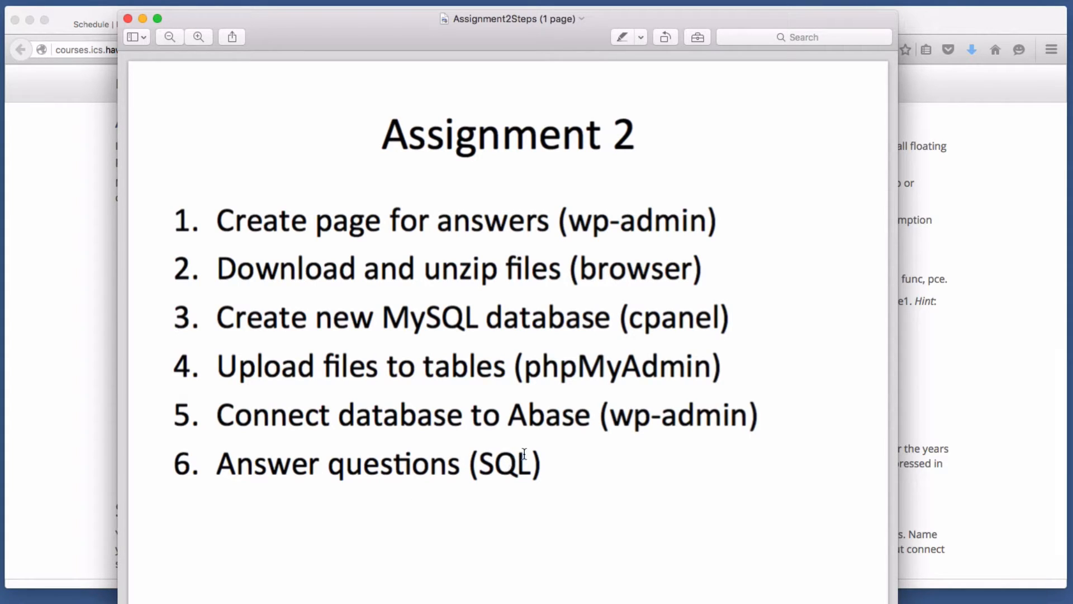
left_click(987, 199)
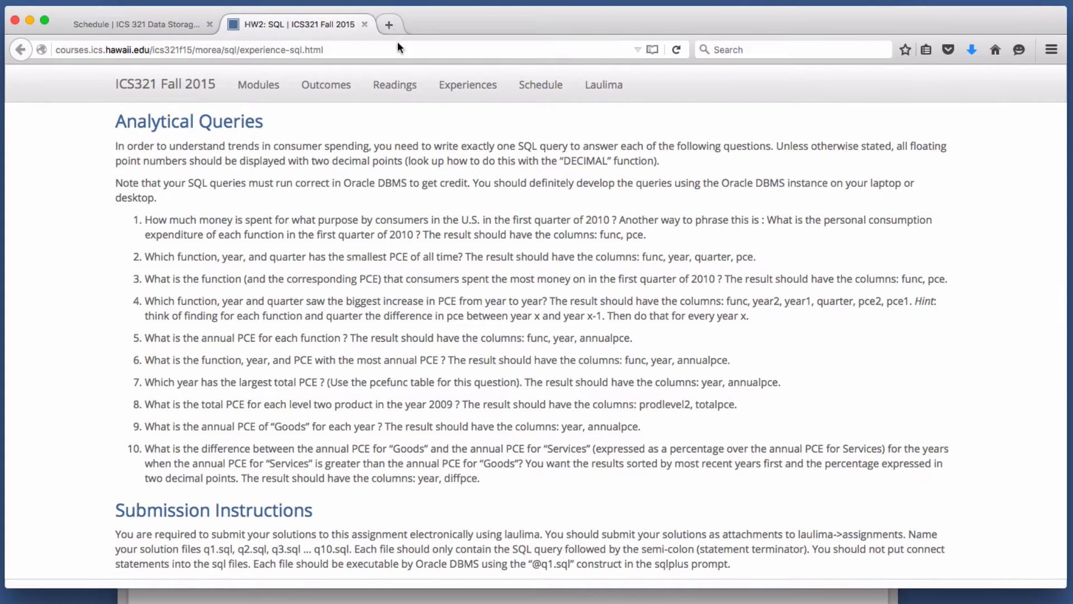
Open the instructor's own site from the course site's Websites list and view its Assignments page.
left_click(139, 22)
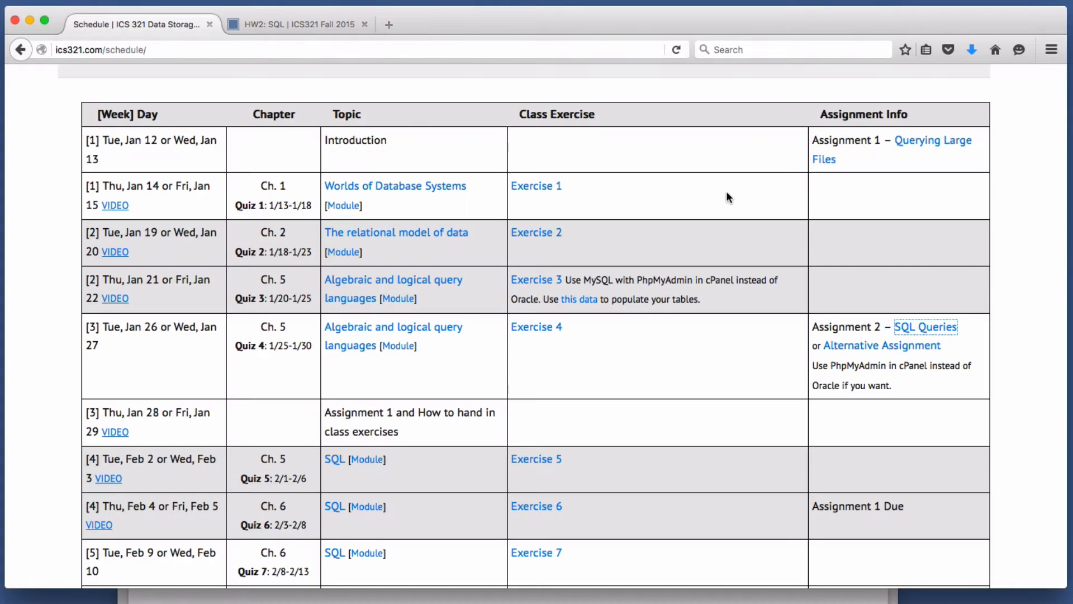
scroll(726, 190, "up", 3)
scroll(735, 190, "up", 2)
left_click(984, 118)
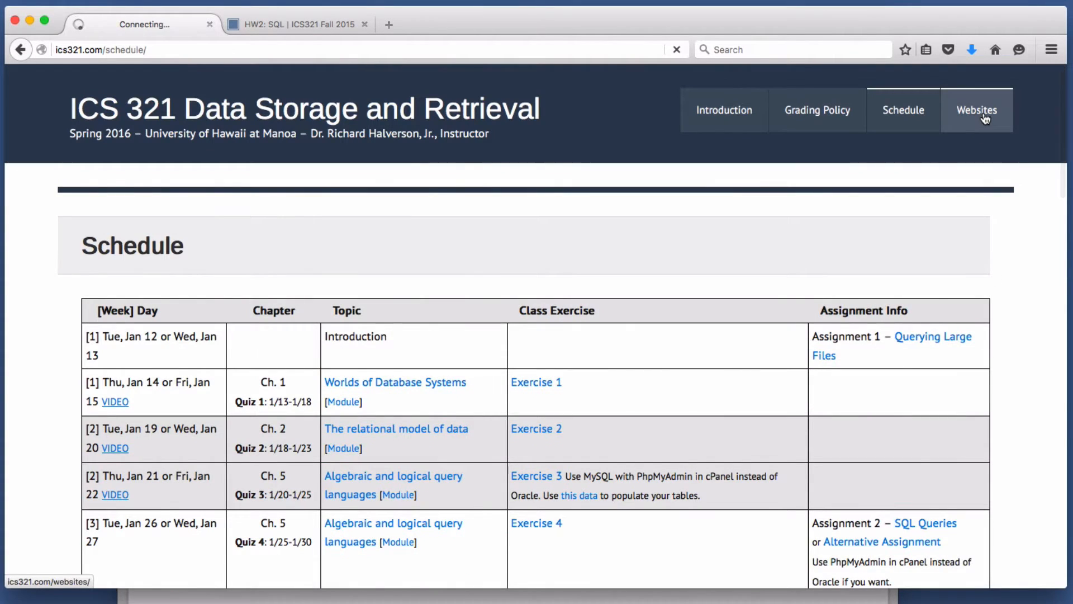
scroll(760, 237, "down", 8)
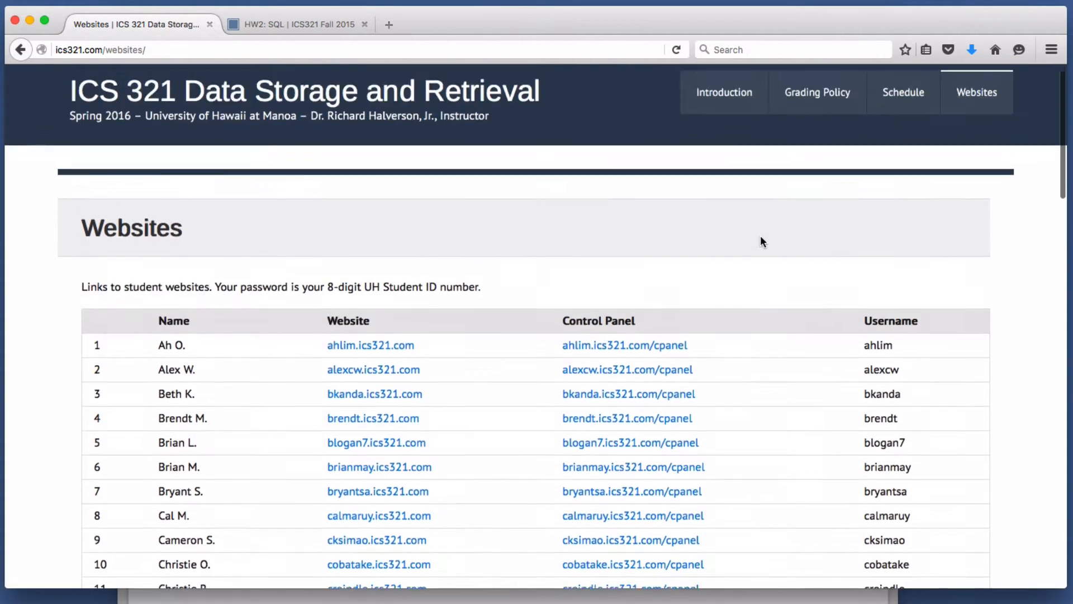
scroll(760, 237, "down", 12)
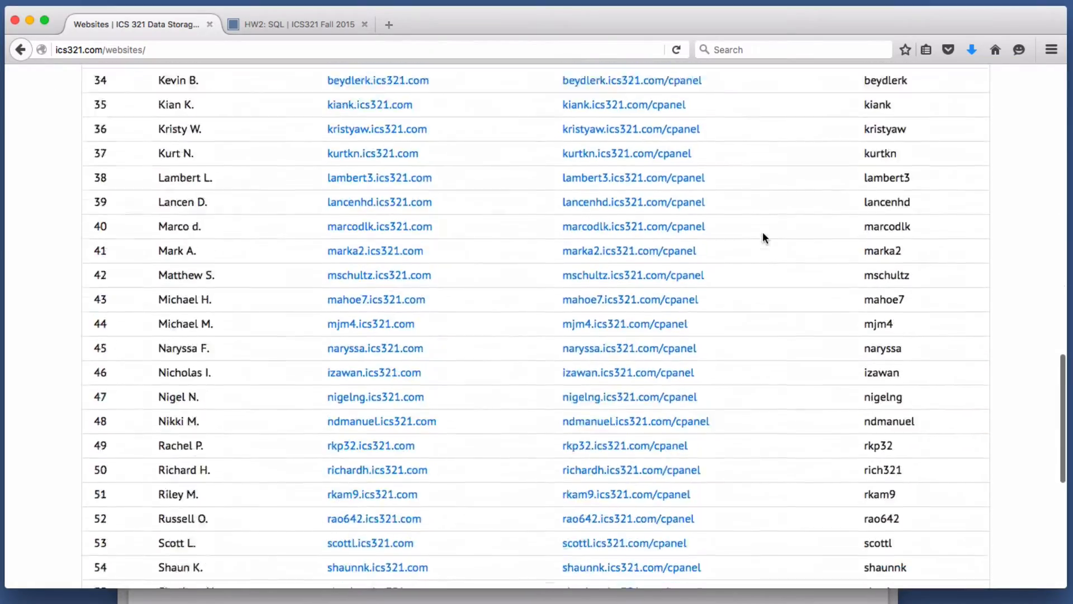
scroll(763, 234, "down", 4)
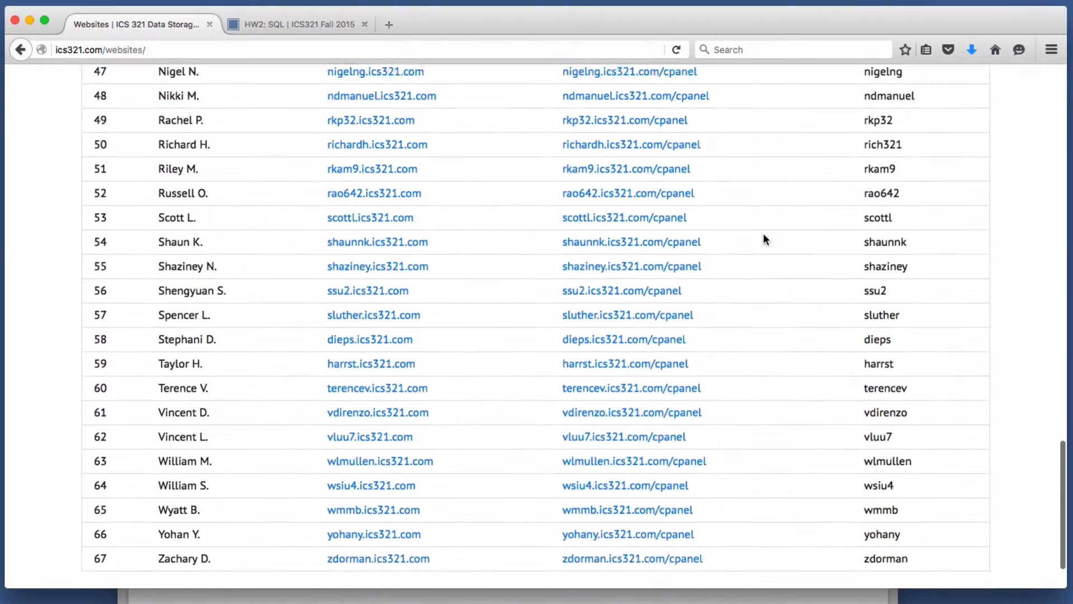
left_click(383, 175)
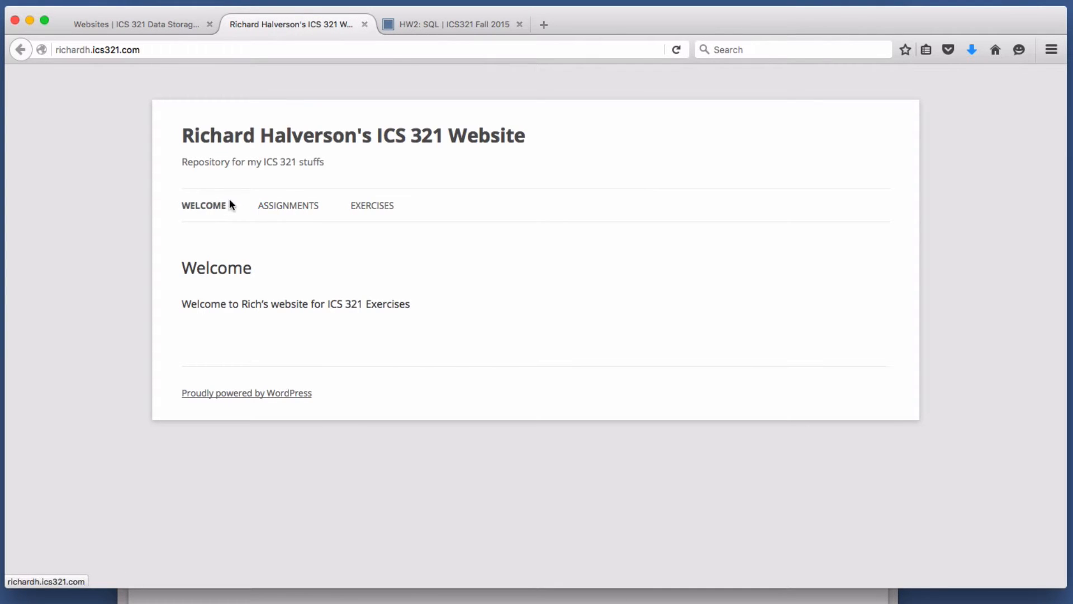
left_click(281, 208)
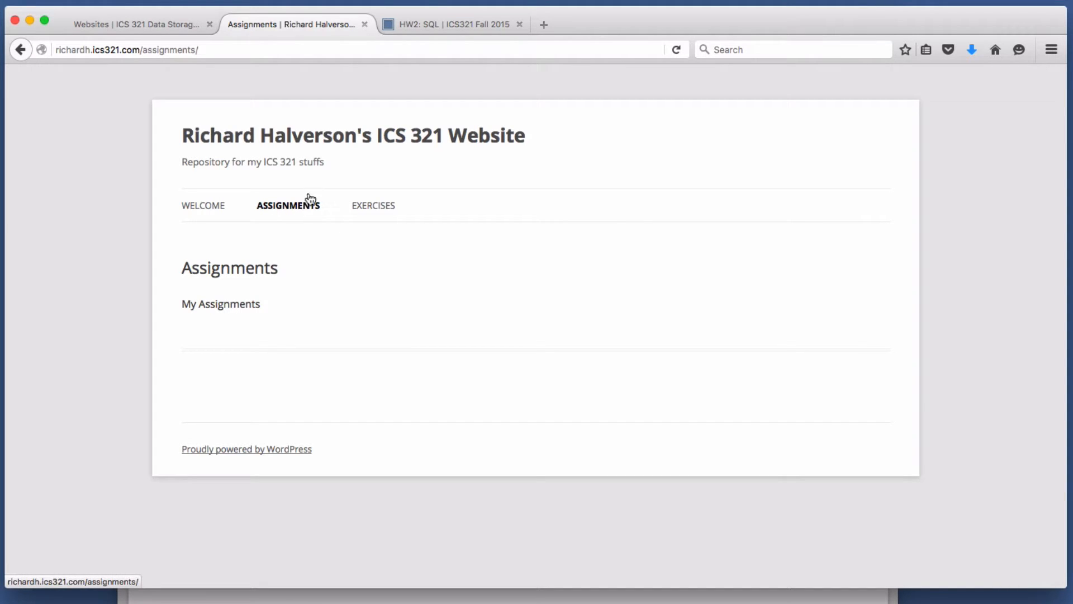
Go to the site's wp-admin address and log in to WordPress with the prefilled credentials.
left_click(164, 51)
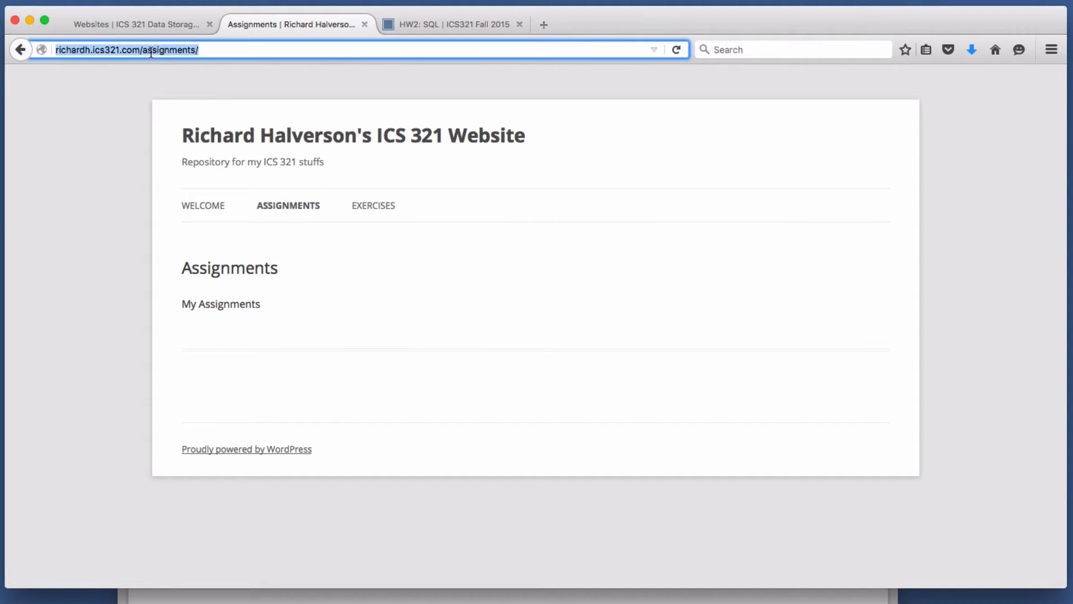
left_click(145, 50)
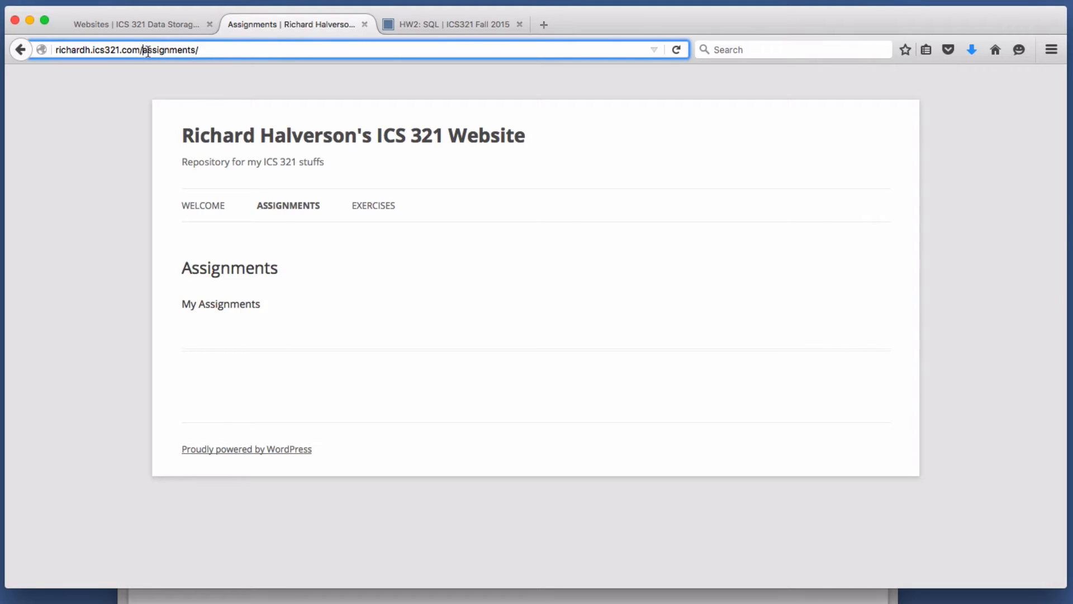
left_click_drag(144, 50, 233, 56)
type("wp-ad")
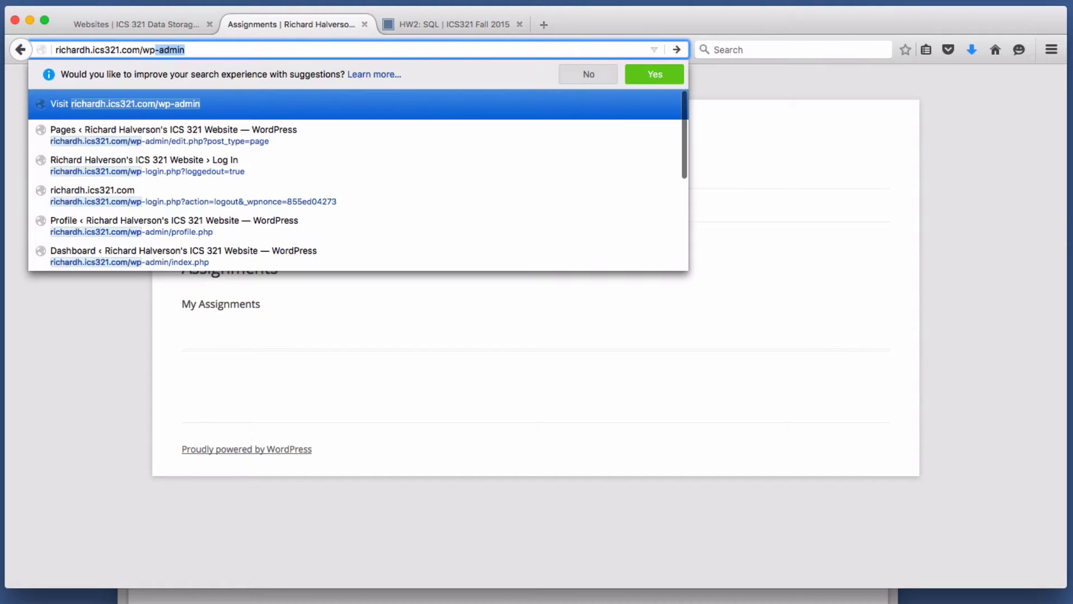
type("mi")
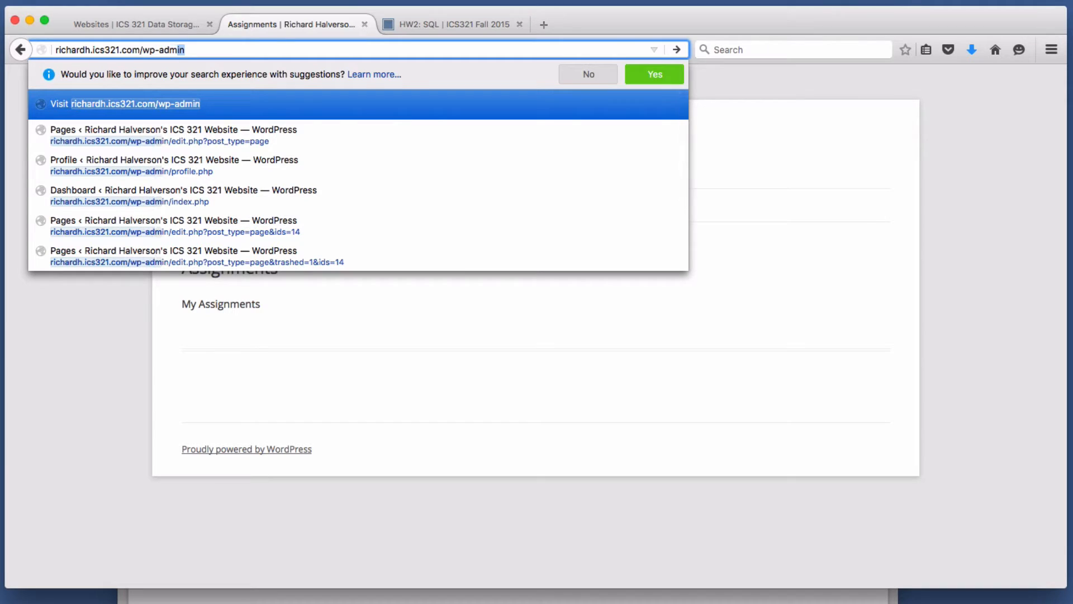
type("n")
key("Return")
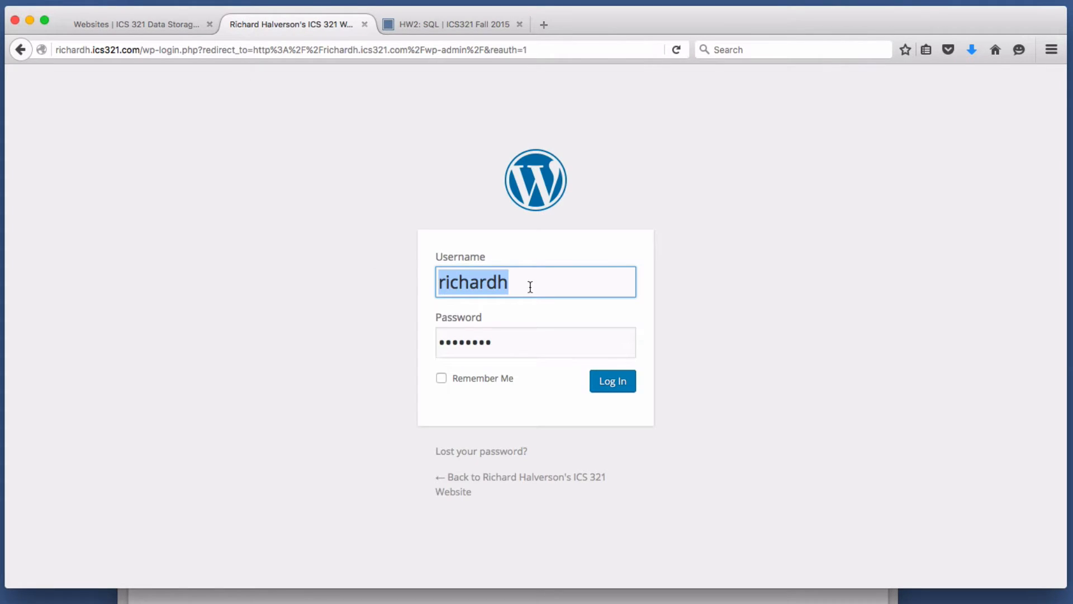
left_click(622, 386)
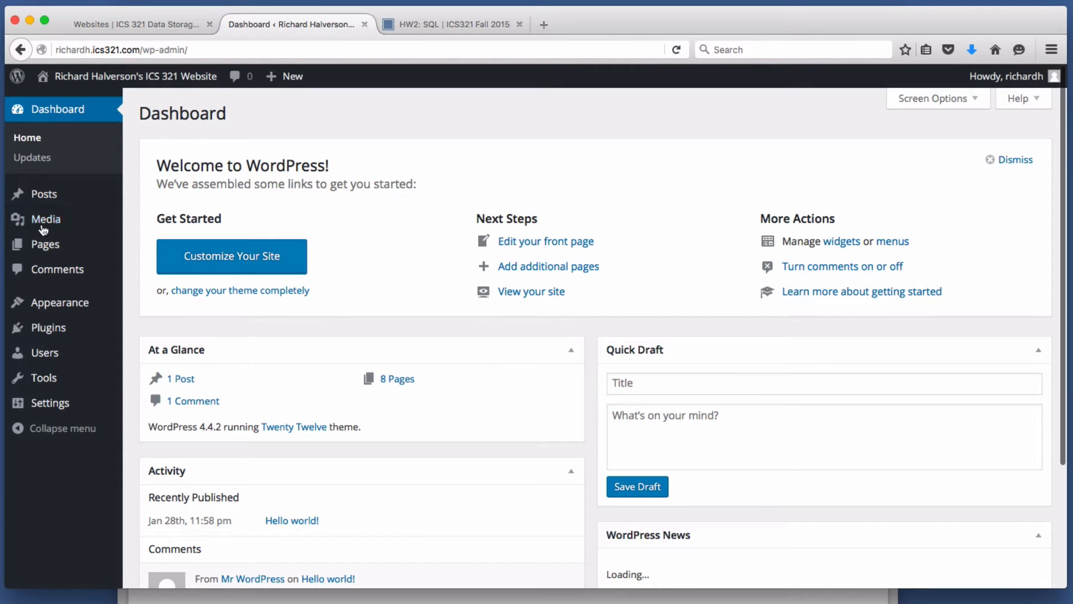
Create a new WordPress page titled "Assignment 2".
left_click(42, 250)
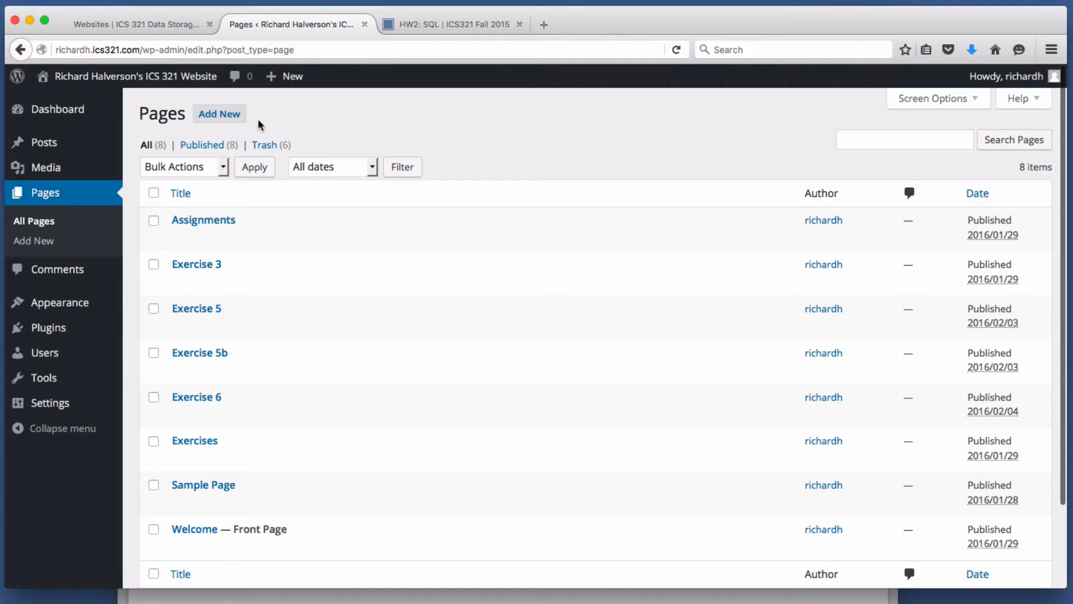
left_click(226, 114)
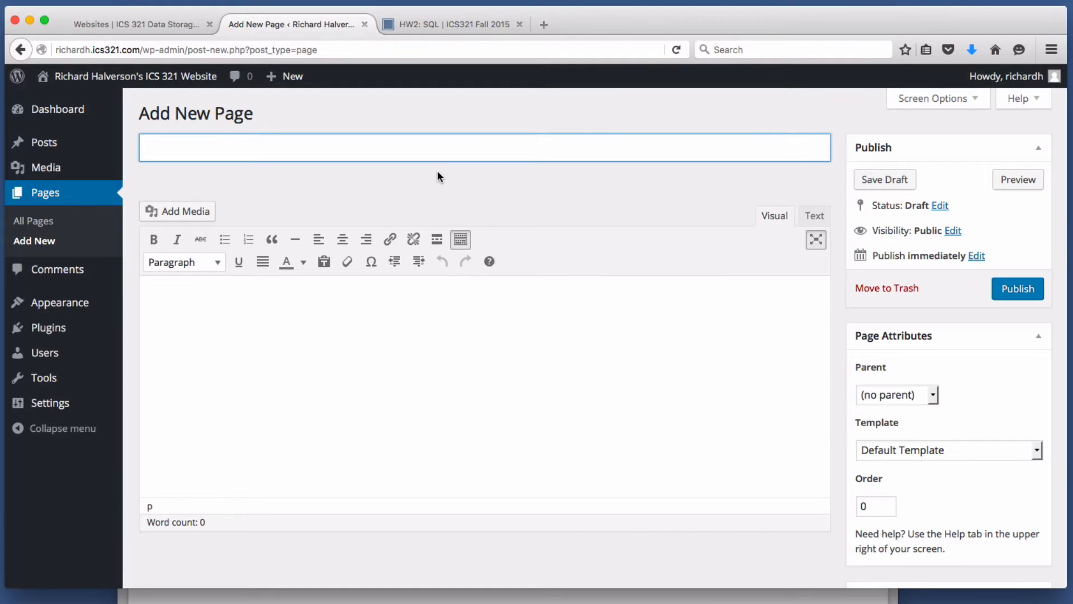
type("Assignment 2")
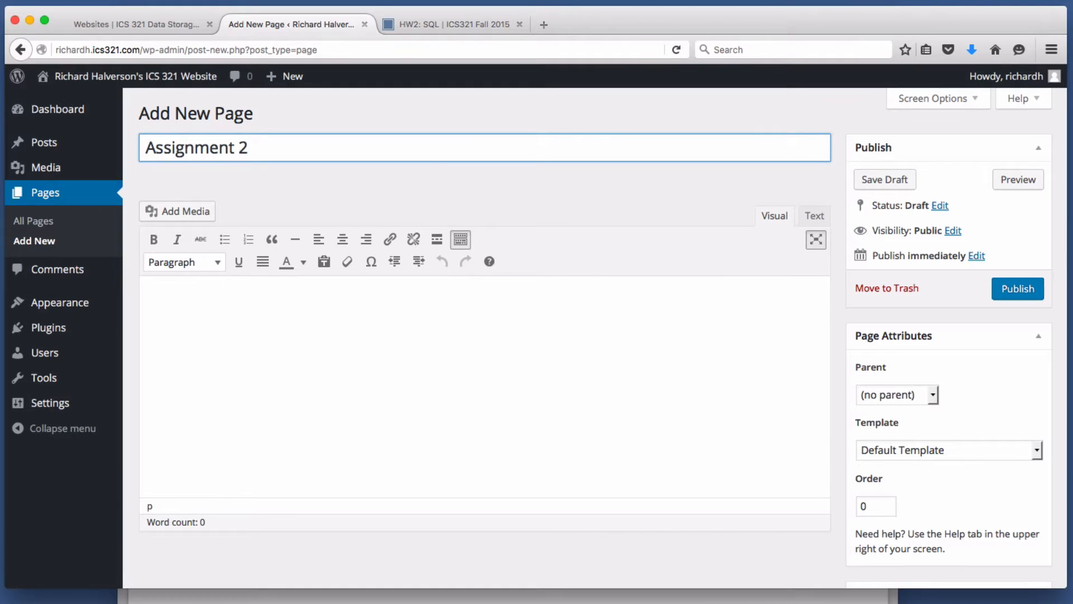
Enter the [abase] shortcode as the Assignment 2 page's content and publish the page.
left_click(395, 304)
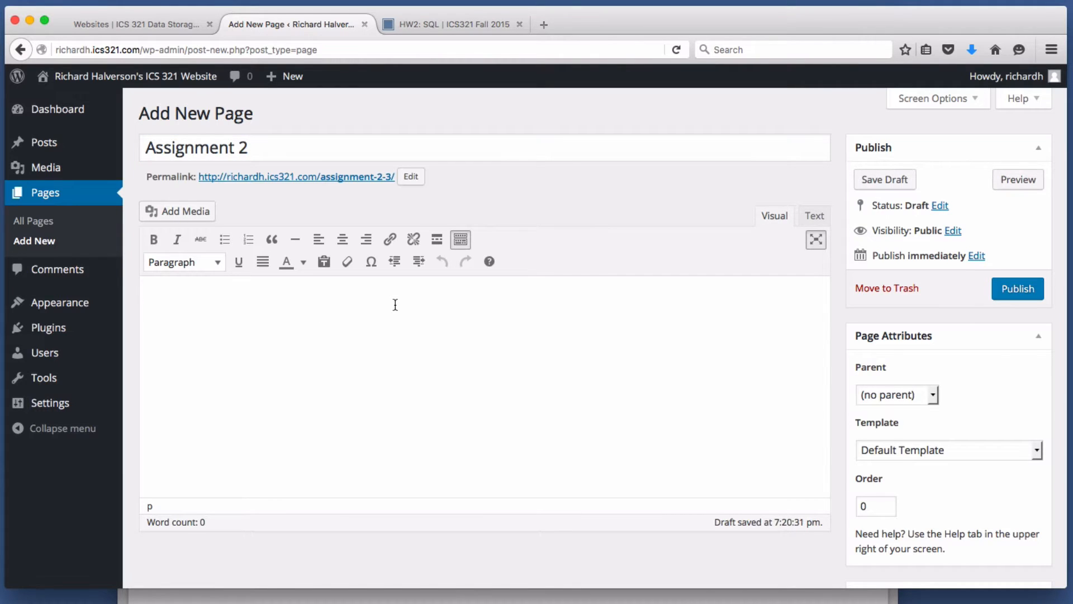
type("[")
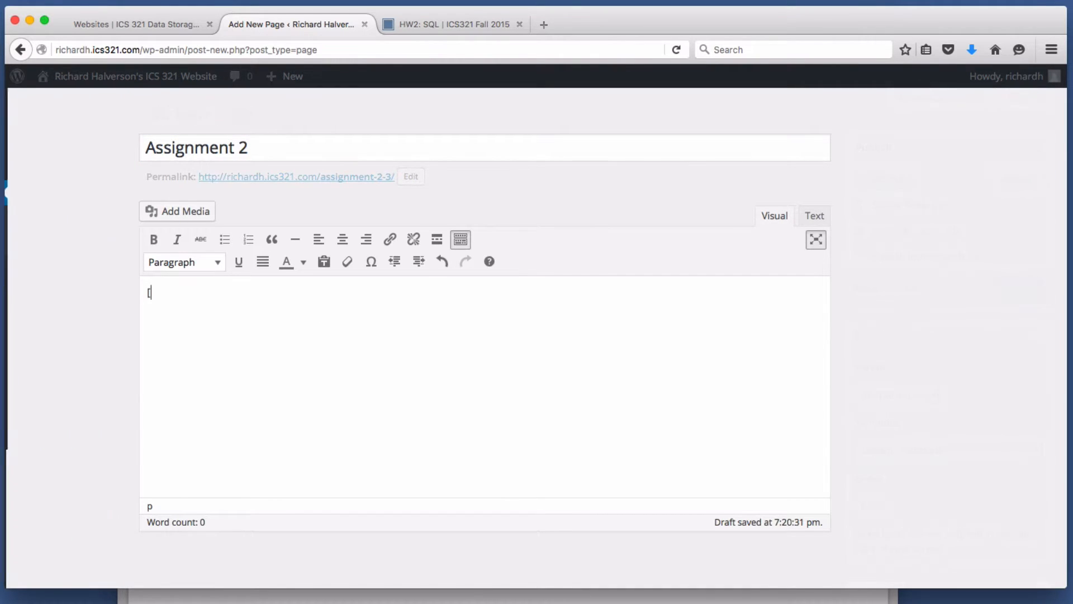
type("aba")
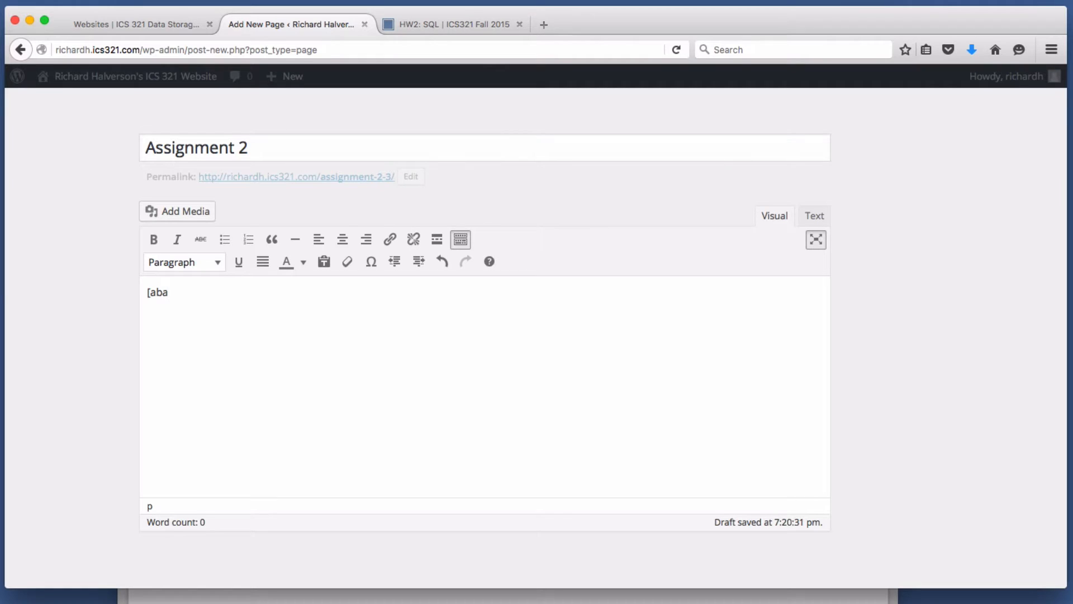
type("se")
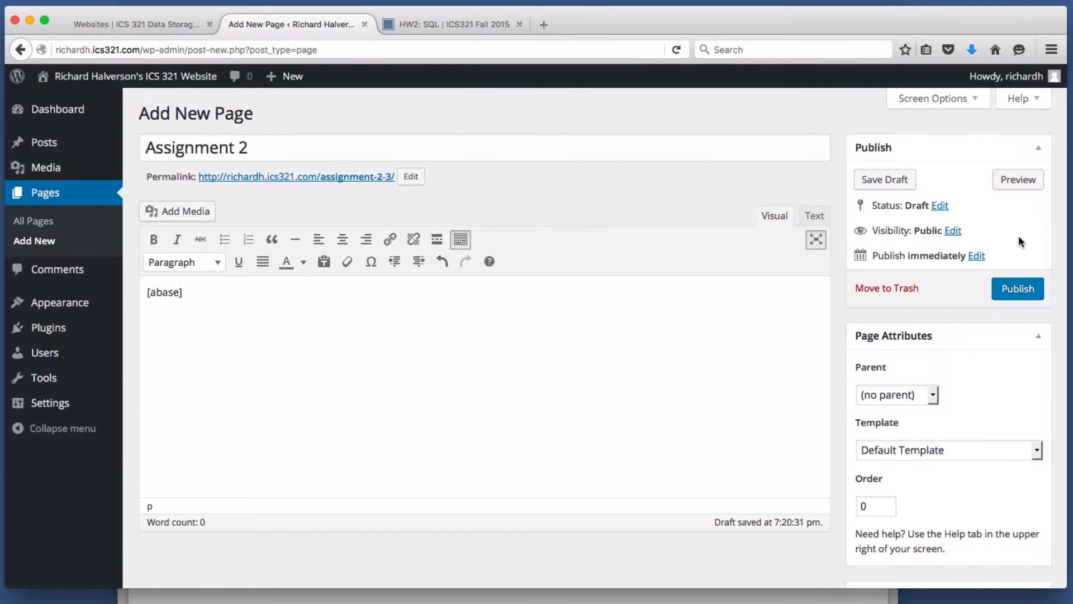
left_click(1023, 294)
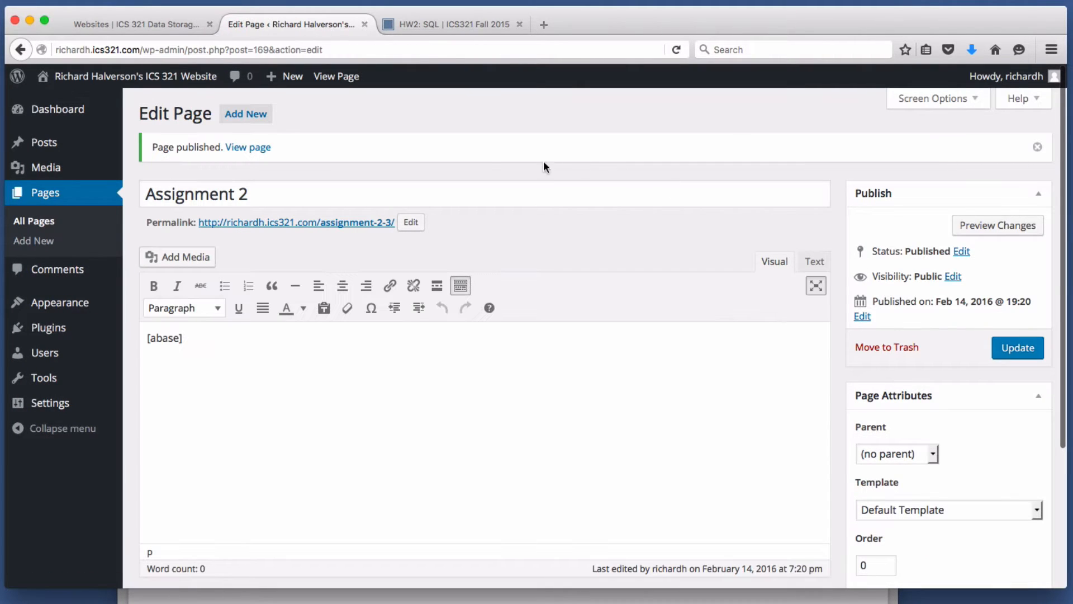
View the published Assignment 2 page, set its template to "Full-width Page Template, No Sidebar" and update it.
left_click(345, 77)
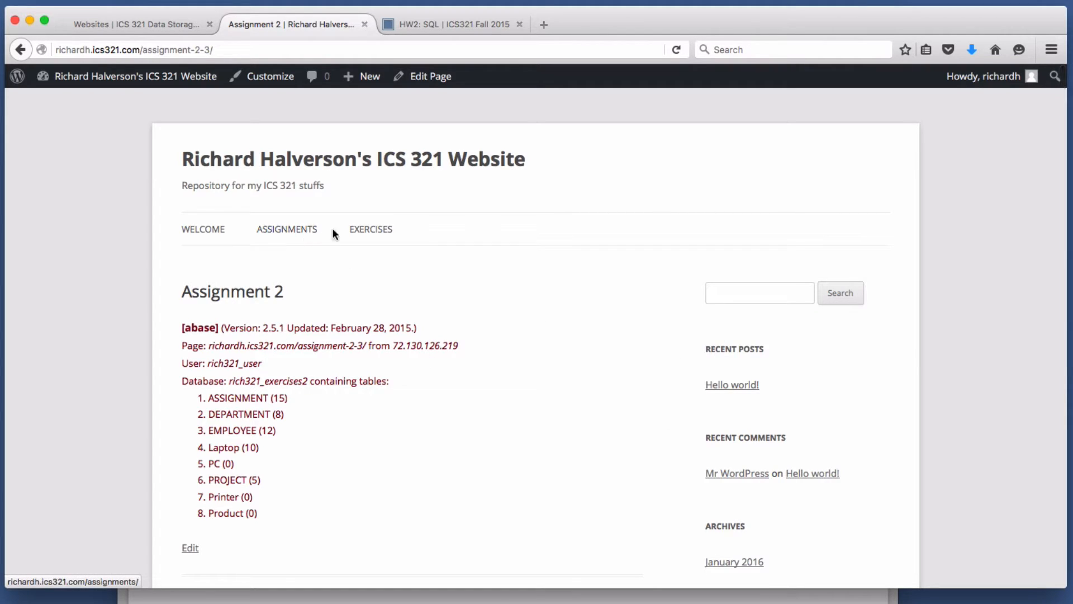
left_click(429, 78)
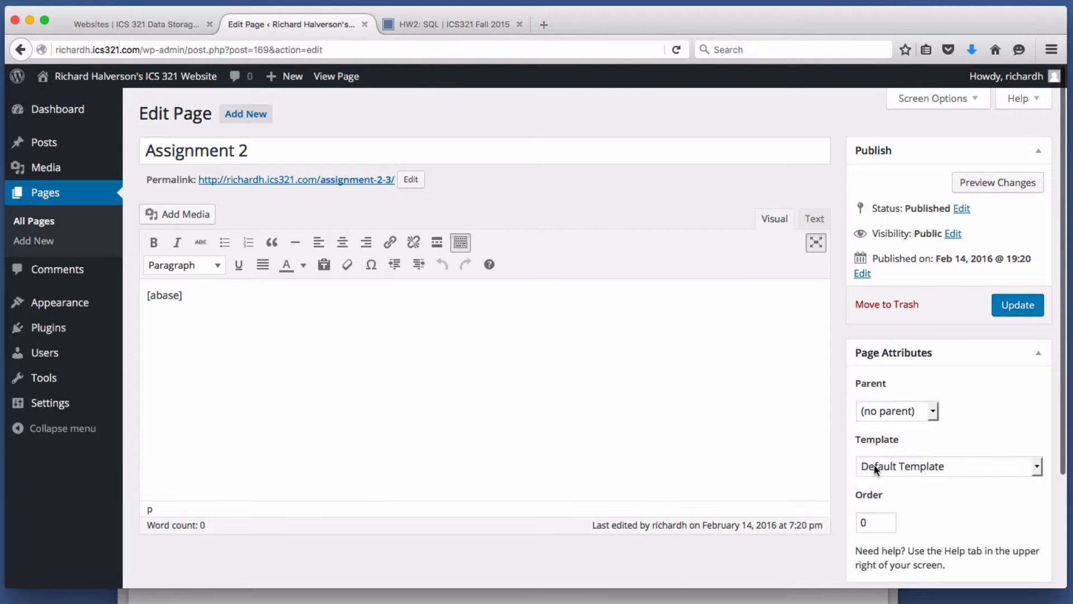
left_click(876, 467)
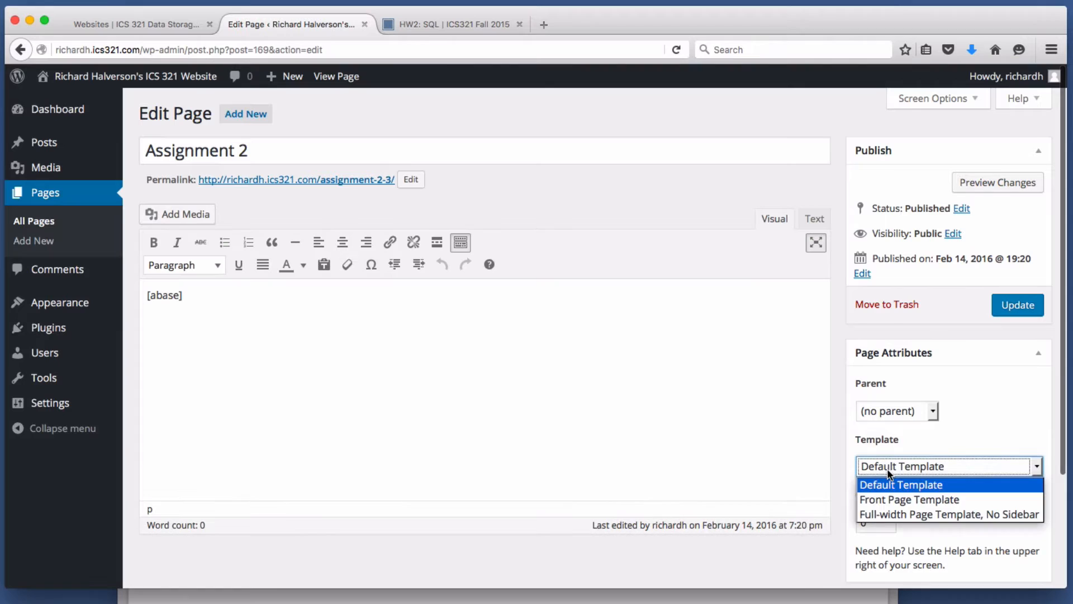
left_click(890, 514)
left_click(1027, 307)
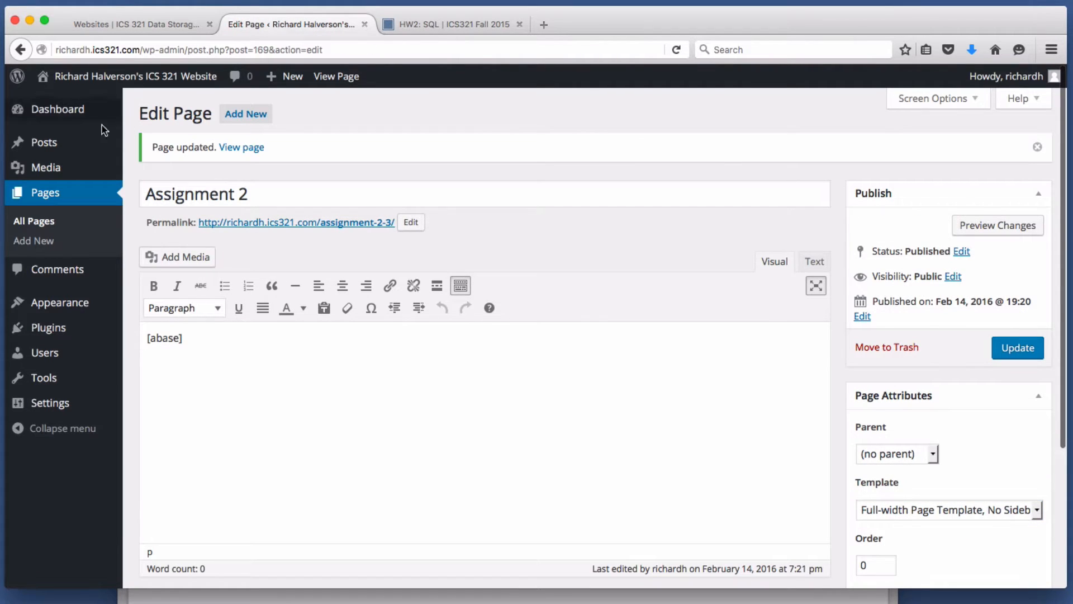
Add the Assignment 2 page to the site's navigation menu, Menu 1.
mouse_move(67, 302)
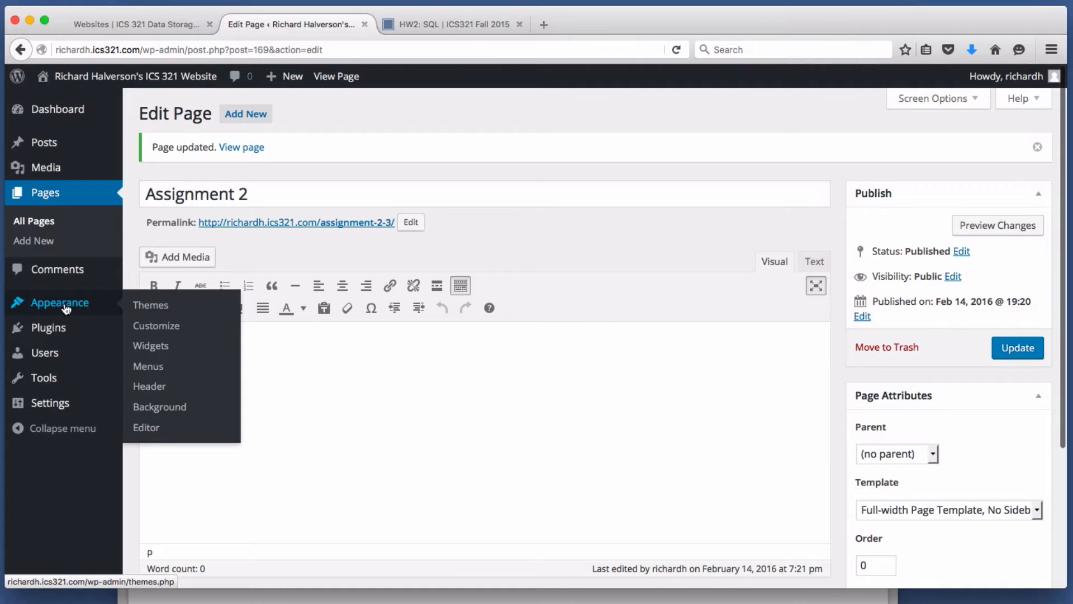
left_click(144, 371)
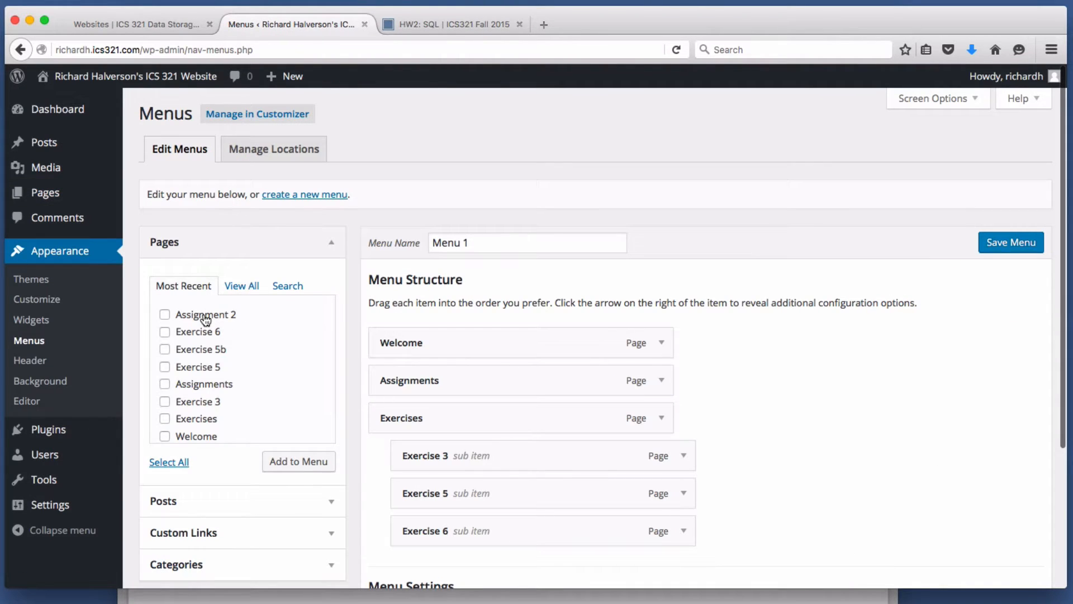
left_click(204, 318)
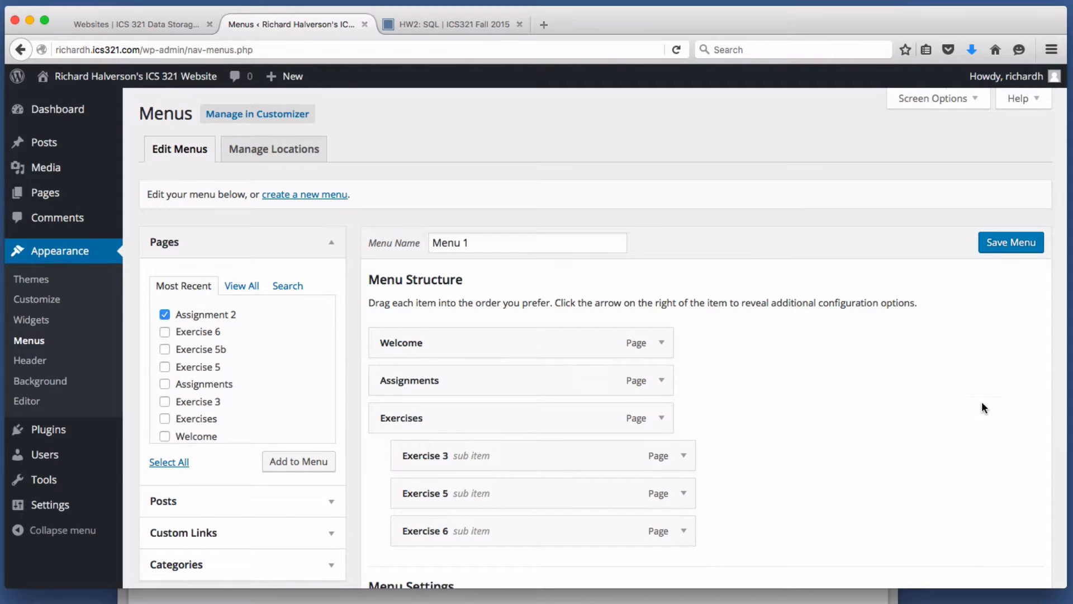
scroll(981, 401, "down", 5)
left_click(313, 286)
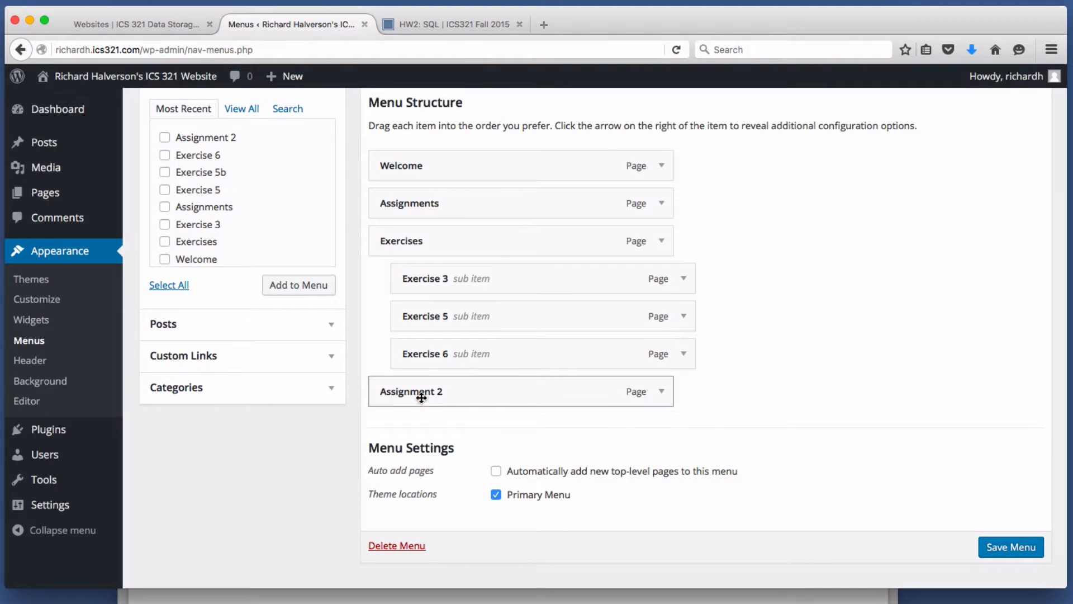
Nest Assignment 2 as a sub item under Assignments in the menu structure and save the menu.
left_click_drag(509, 395, 534, 247)
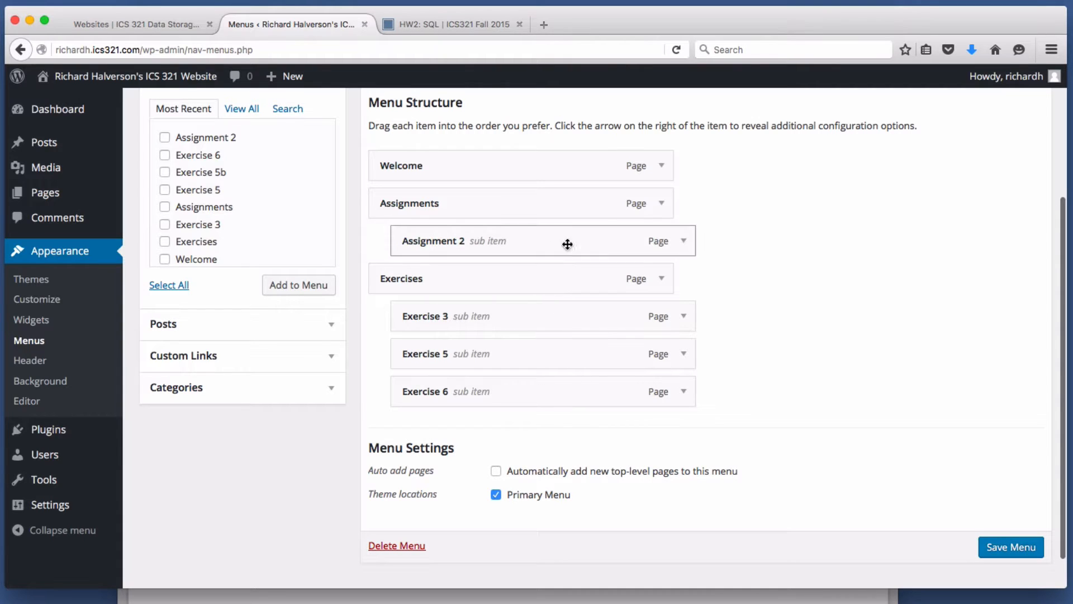
left_click(1003, 548)
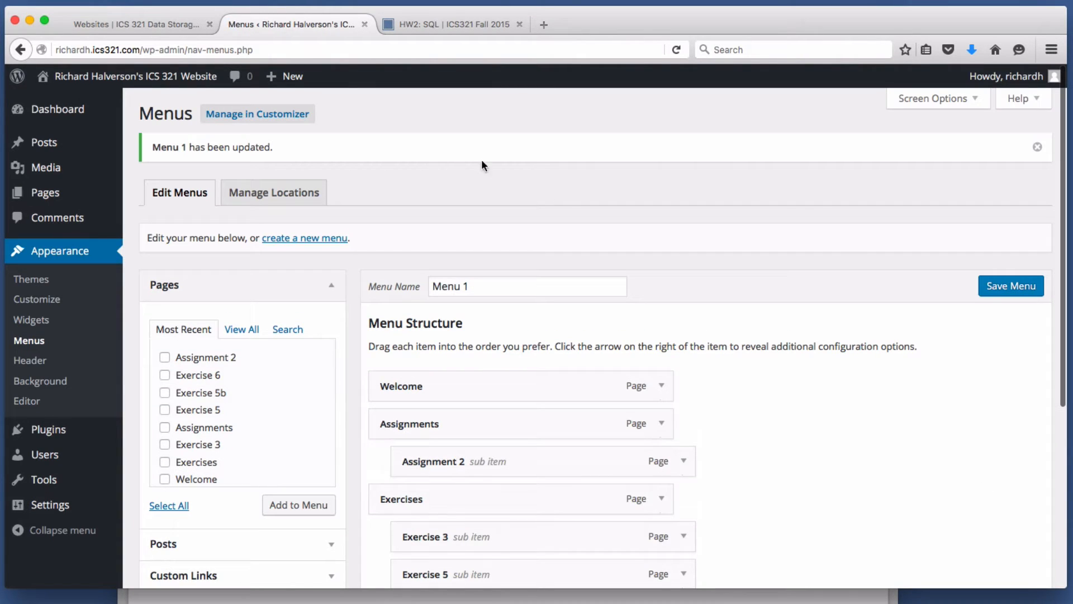
Open Assignment 2 from the live site's Assignments menu to check the page, and consult the Assignment2Steps document.
left_click(134, 76)
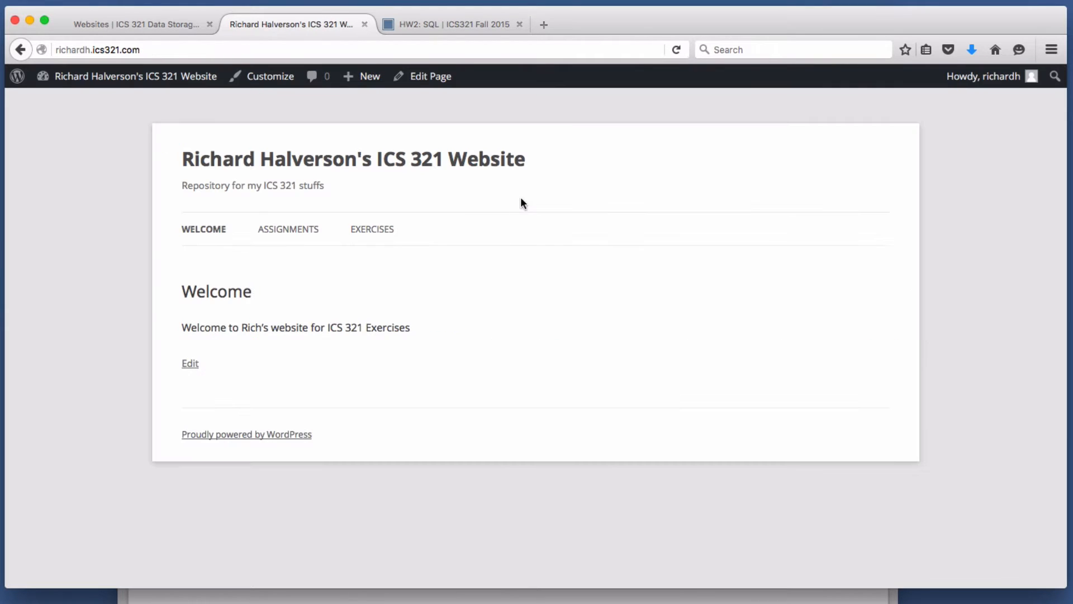
mouse_move(282, 229)
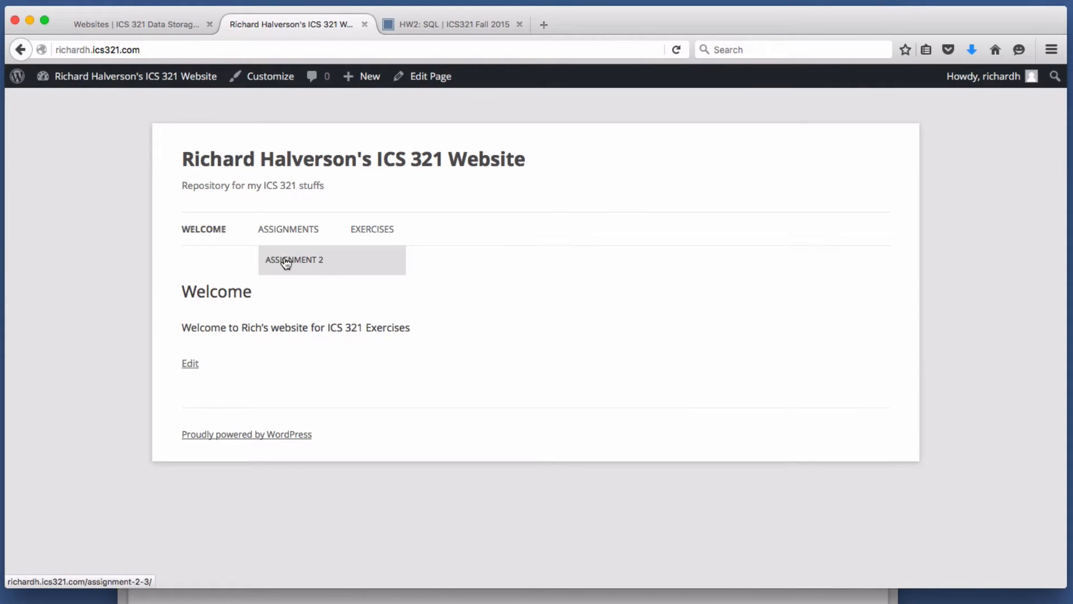
left_click(286, 261)
scroll(447, 321, "down", 5)
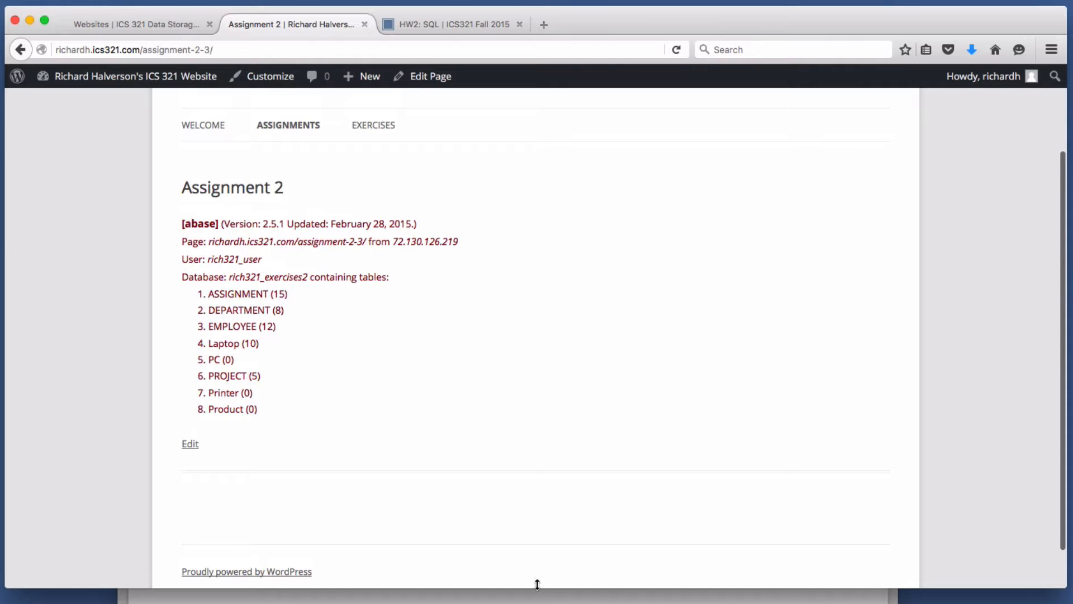
key("super+Tab")
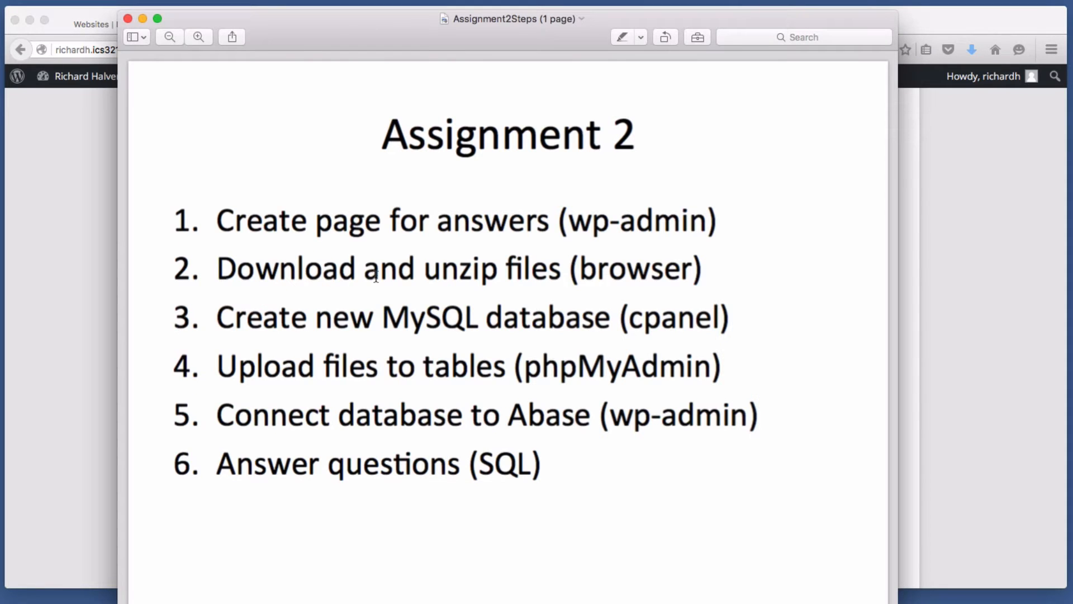
left_click(968, 504)
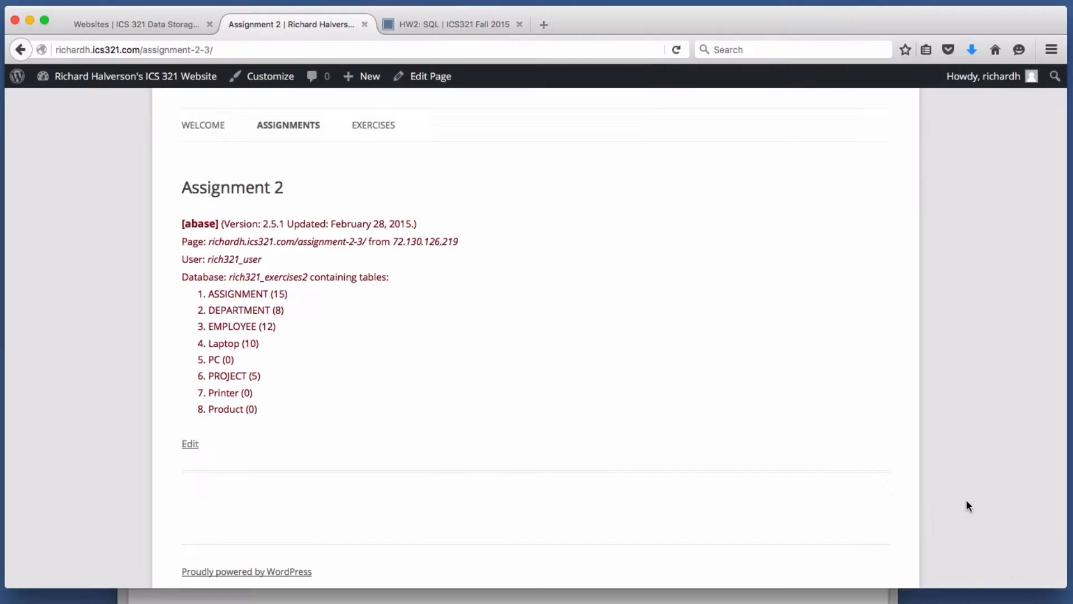
Find the sample data on the HW2: SQL assignment page and request the ics321a2.zip download.
left_click(454, 27)
scroll(726, 258, "down", 1)
scroll(727, 257, "up", 12)
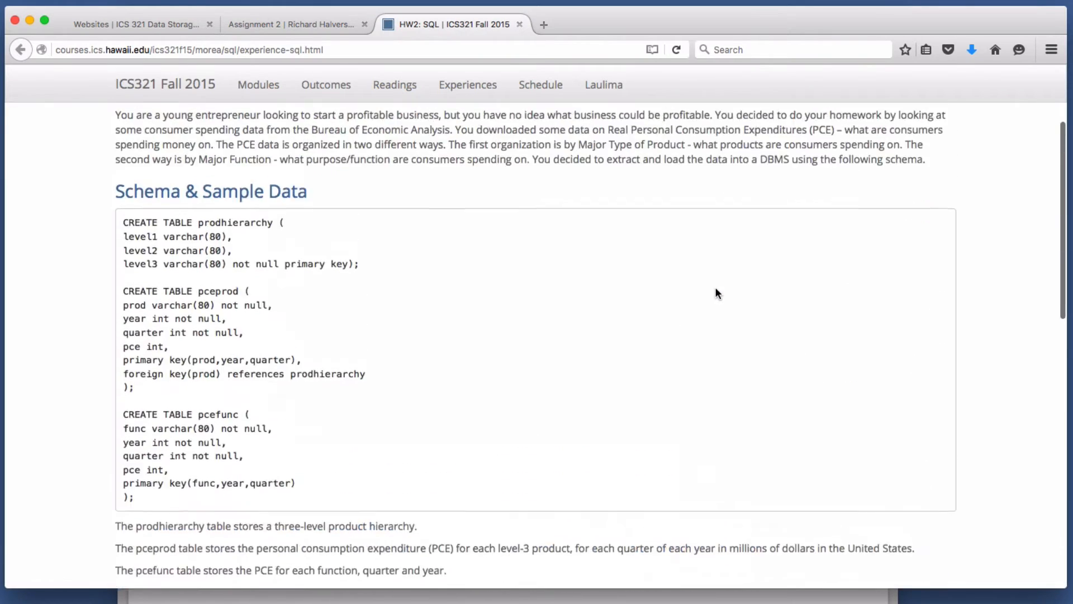
scroll(719, 291, "down", 5)
scroll(718, 292, "down", 3)
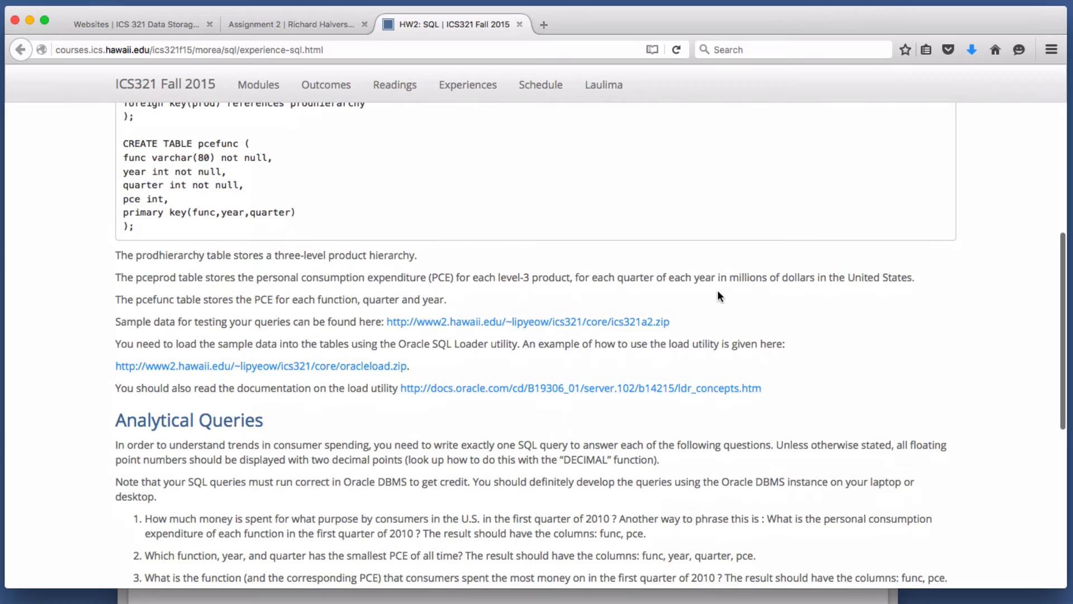
left_click(556, 330)
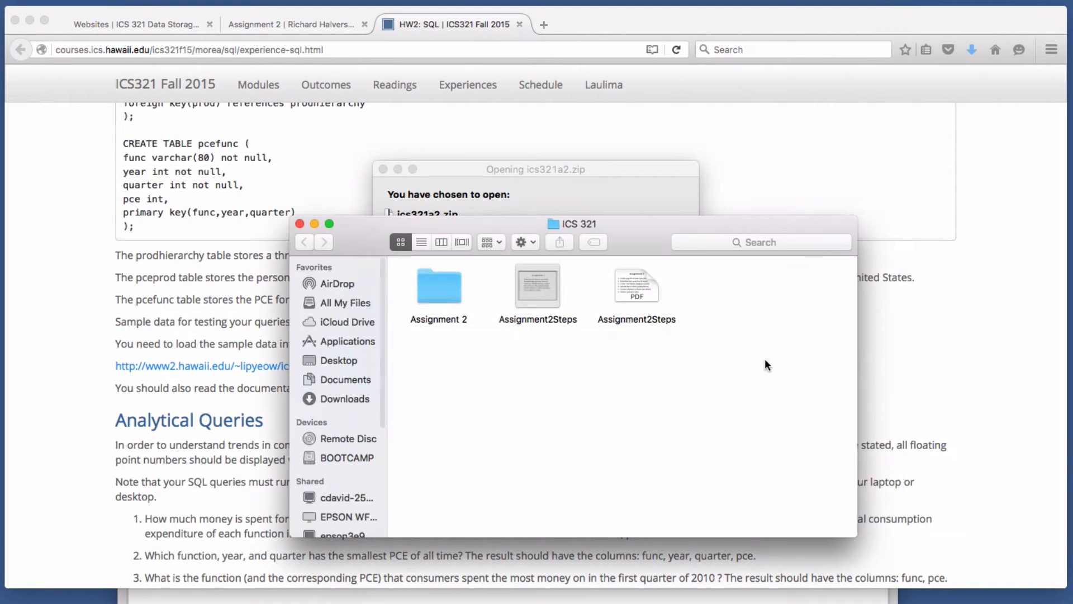
In Finder, locate ics321a2.zip in the Assignment 2 folder and open the unzipped ics321a2 folder.
double_click(443, 281)
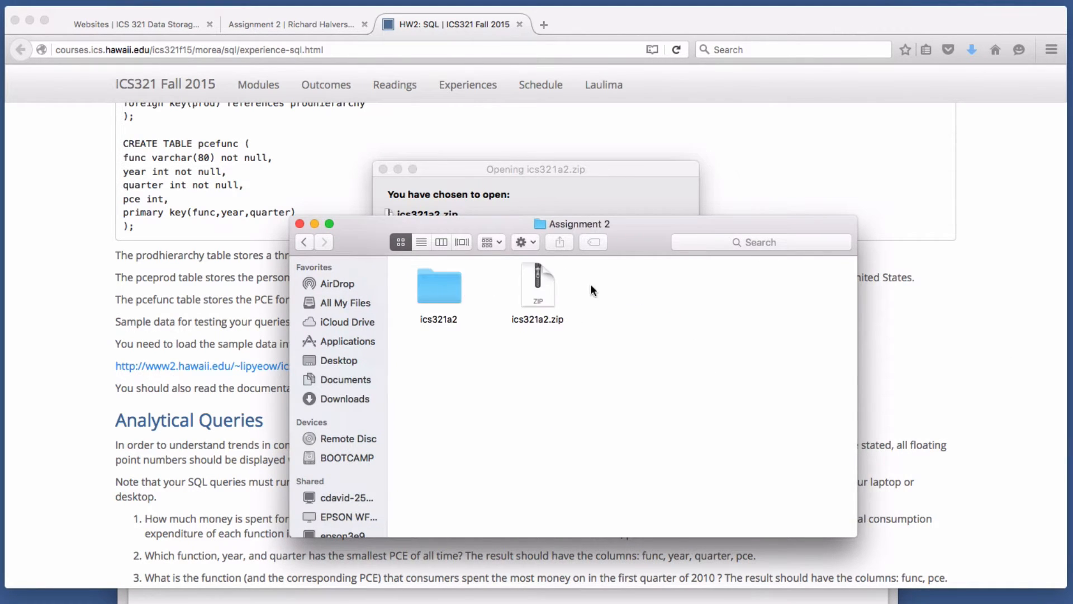
left_click(553, 288)
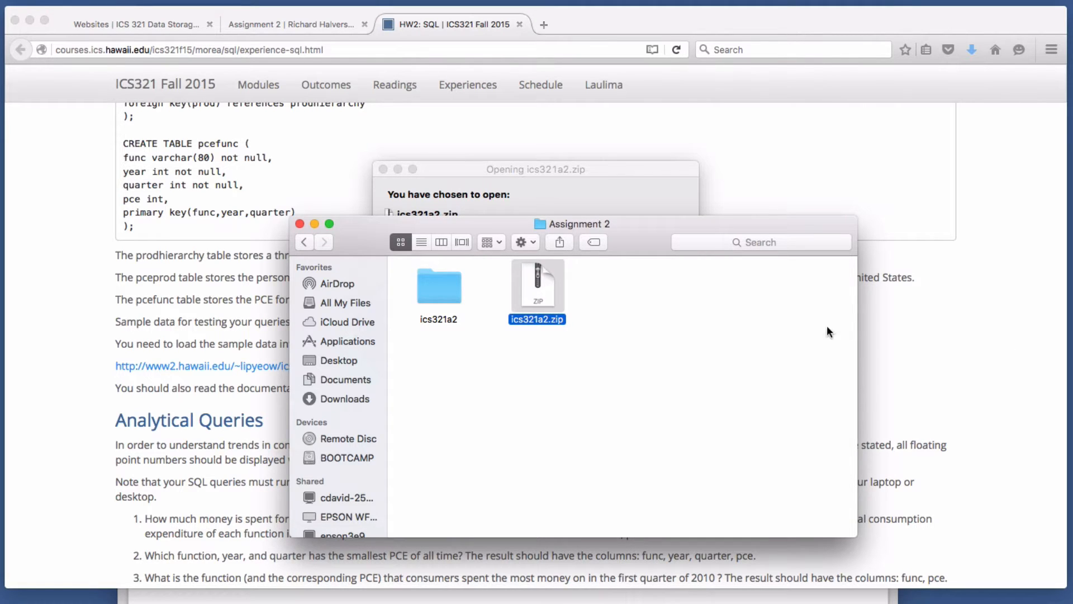
right_click(539, 287)
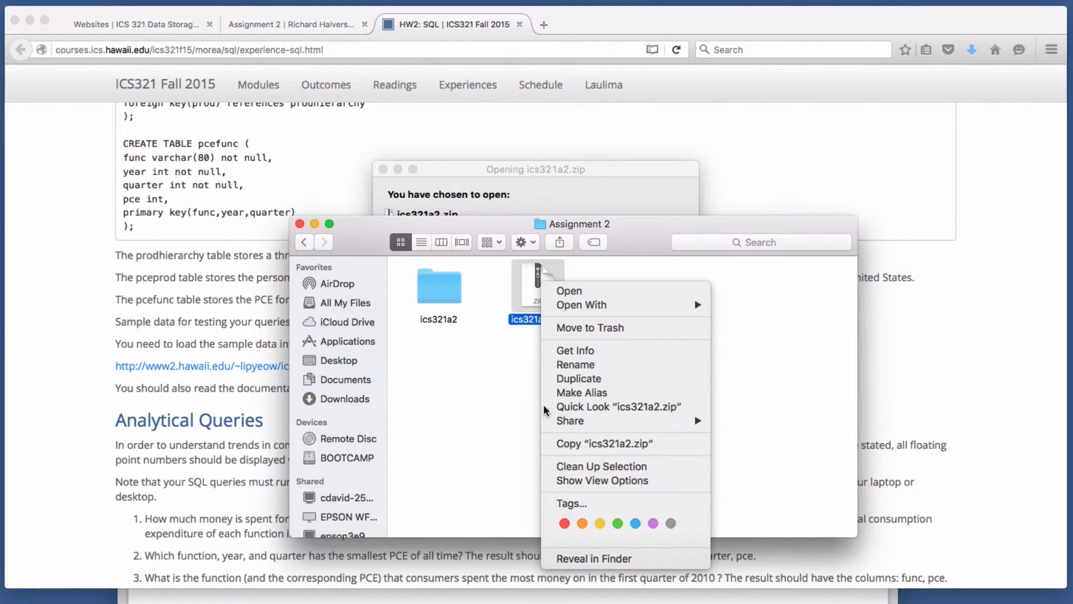
left_click(532, 282)
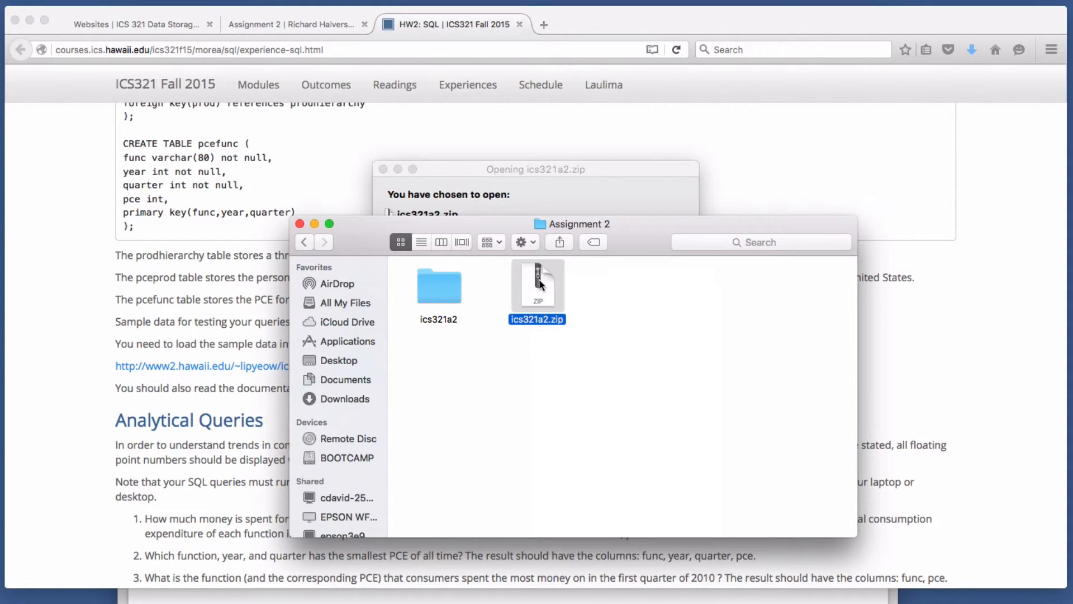
left_click(436, 282)
double_click(435, 280)
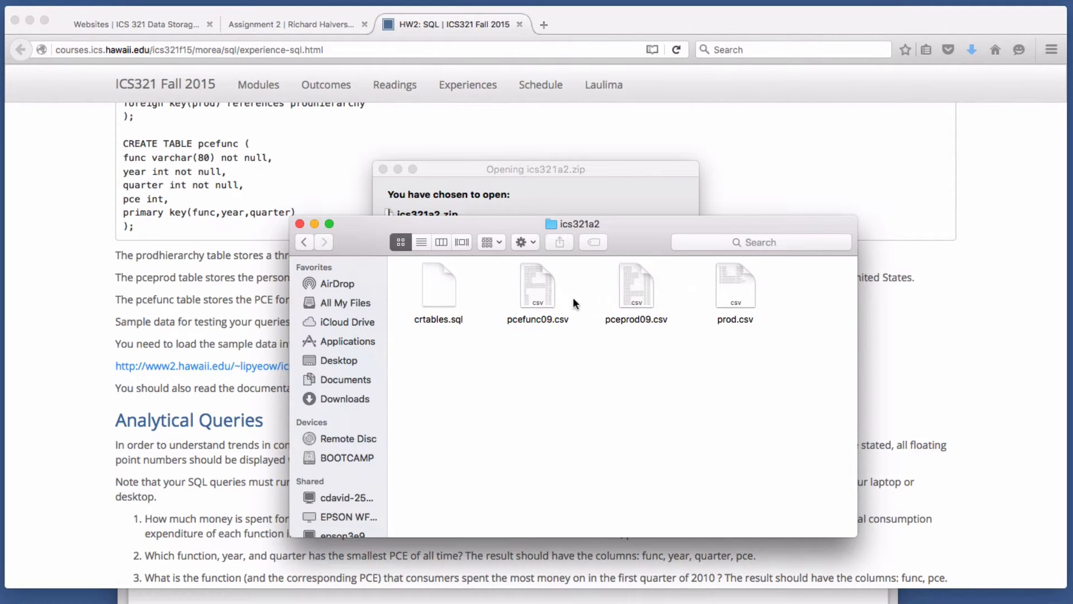
Open crtables.sql with TextEdit and review its table definitions.
right_click(435, 286)
mouse_move(449, 307)
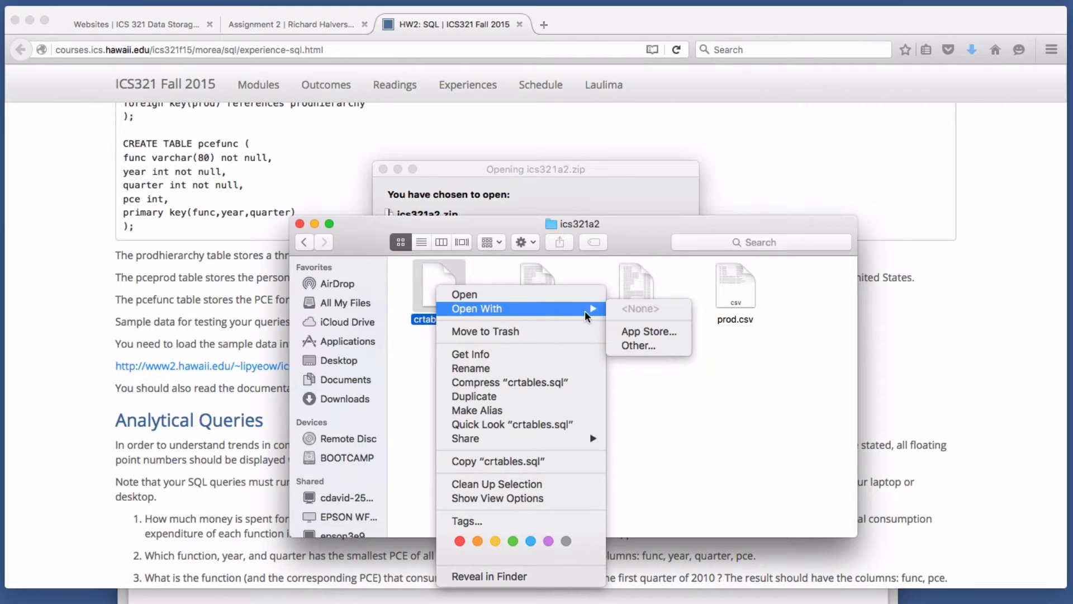
left_click(631, 346)
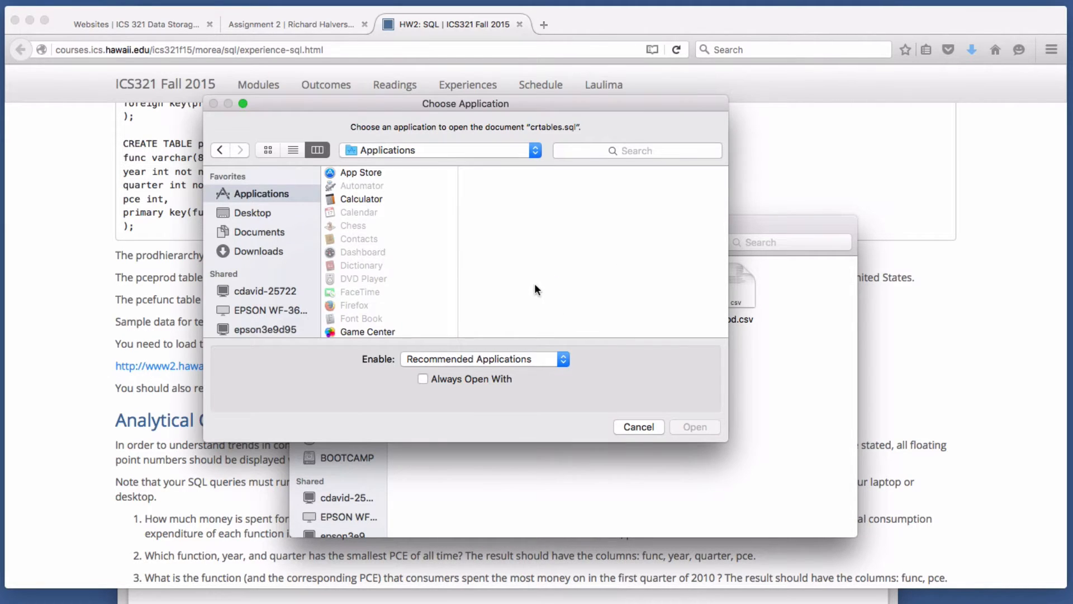
scroll(444, 255, "down", 15)
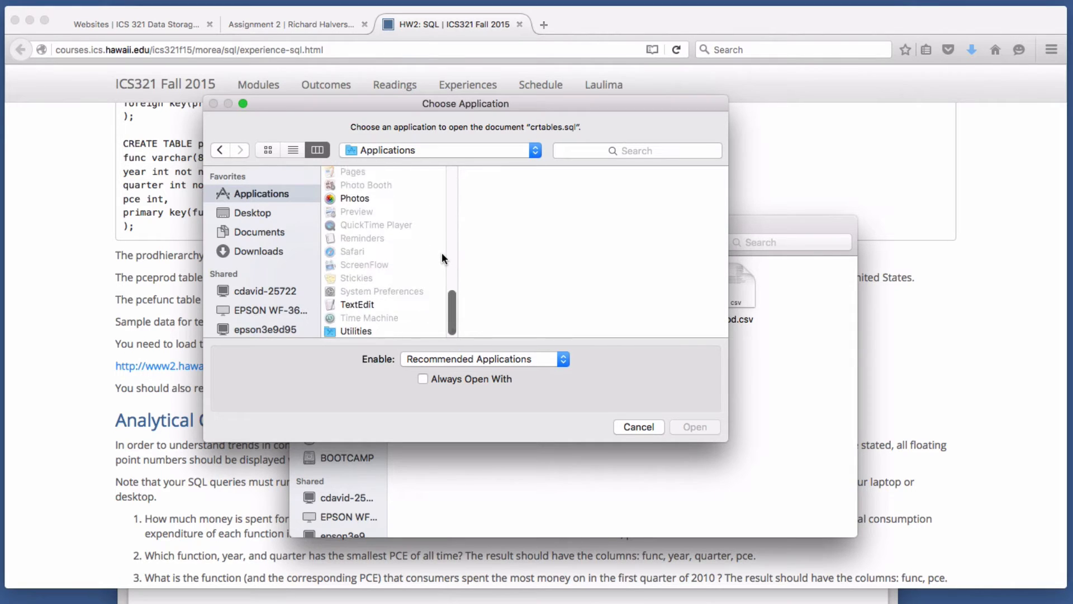
left_click(351, 303)
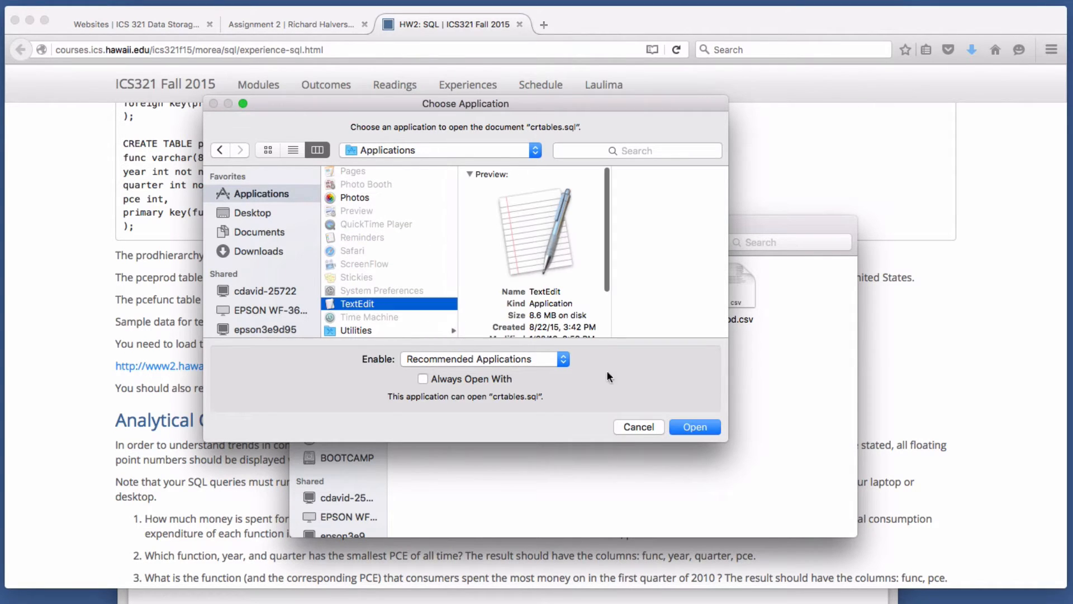
left_click(704, 429)
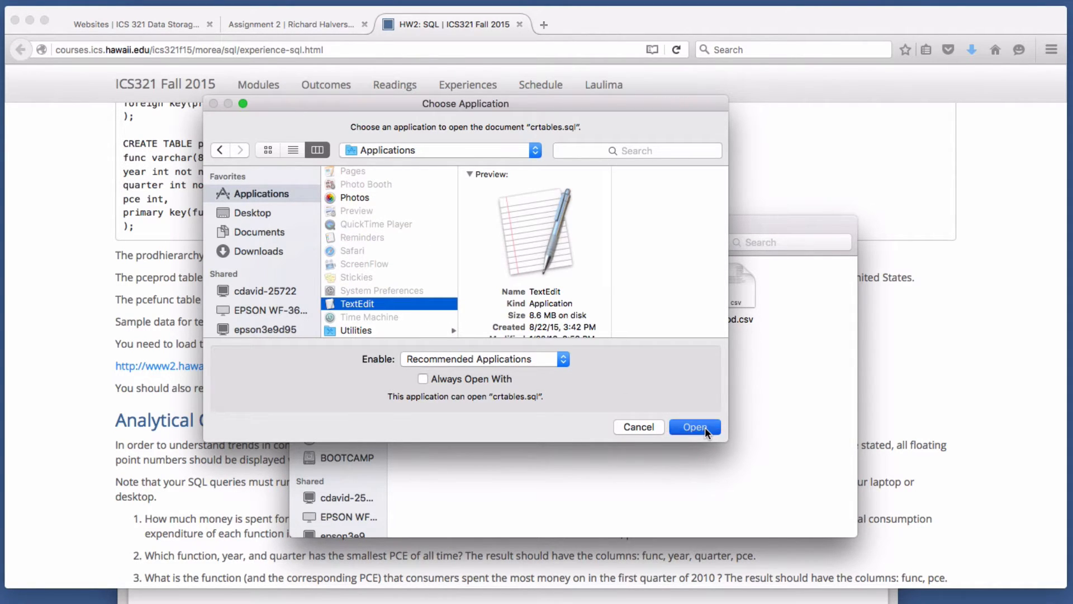
scroll(223, 139, "down", 2)
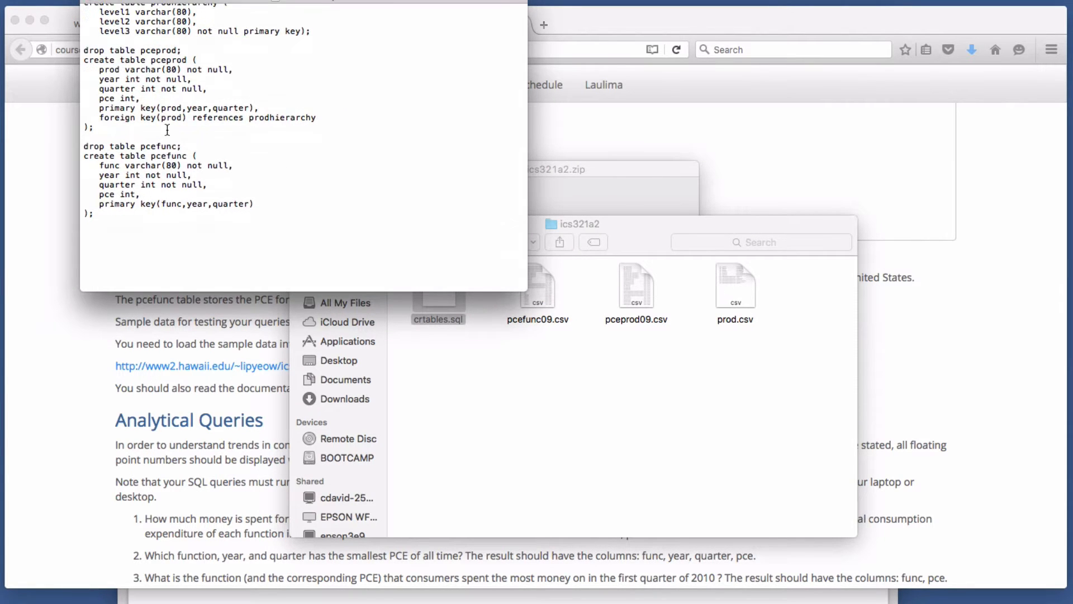
scroll(167, 112, "up", 2)
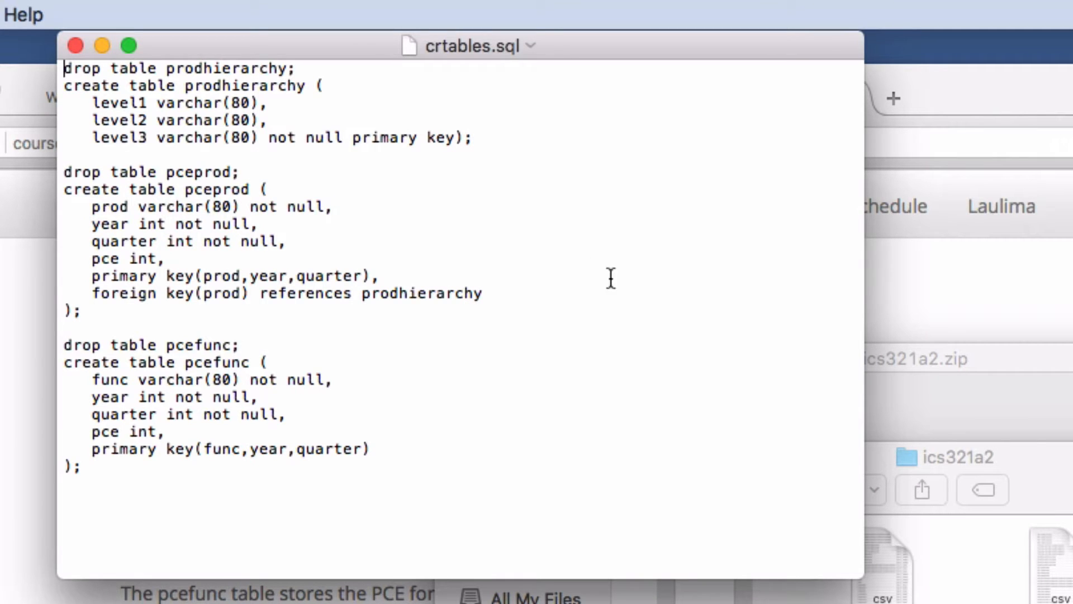
Open pcefunc09.csv from the ics321a2 folder with TextEdit and look through its data rows.
left_click(822, 598)
left_click(873, 560)
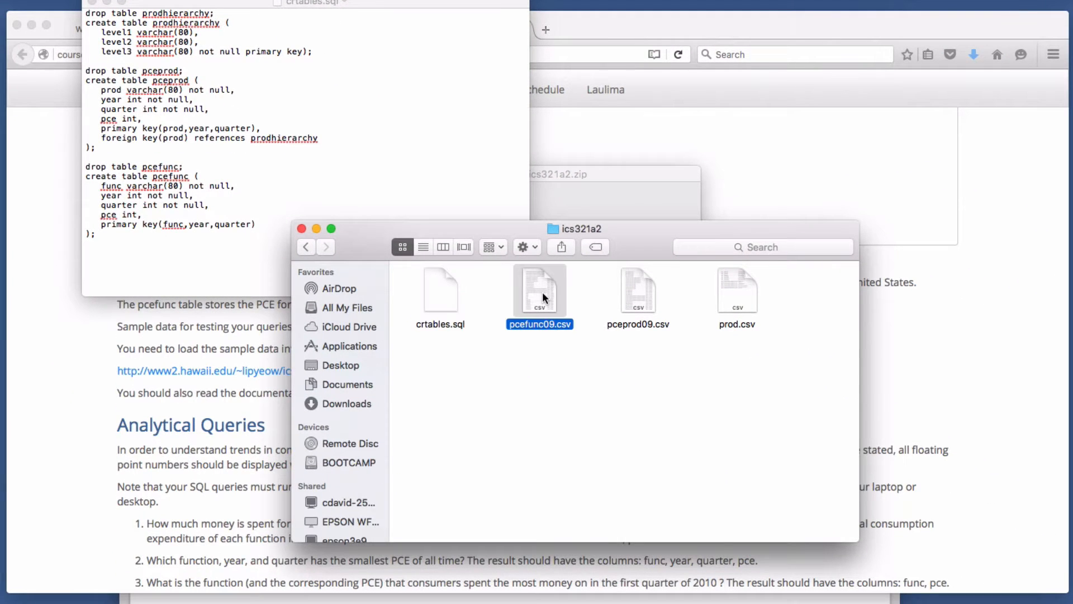
right_click(873, 560)
mouse_move(622, 314)
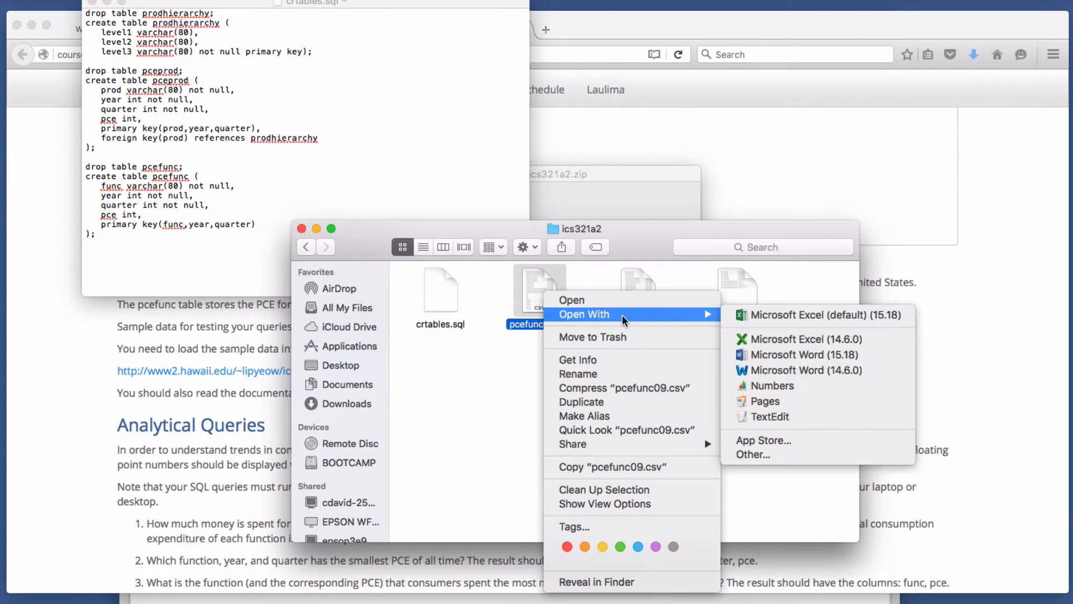
left_click(776, 417)
scroll(405, 225, "down", 2)
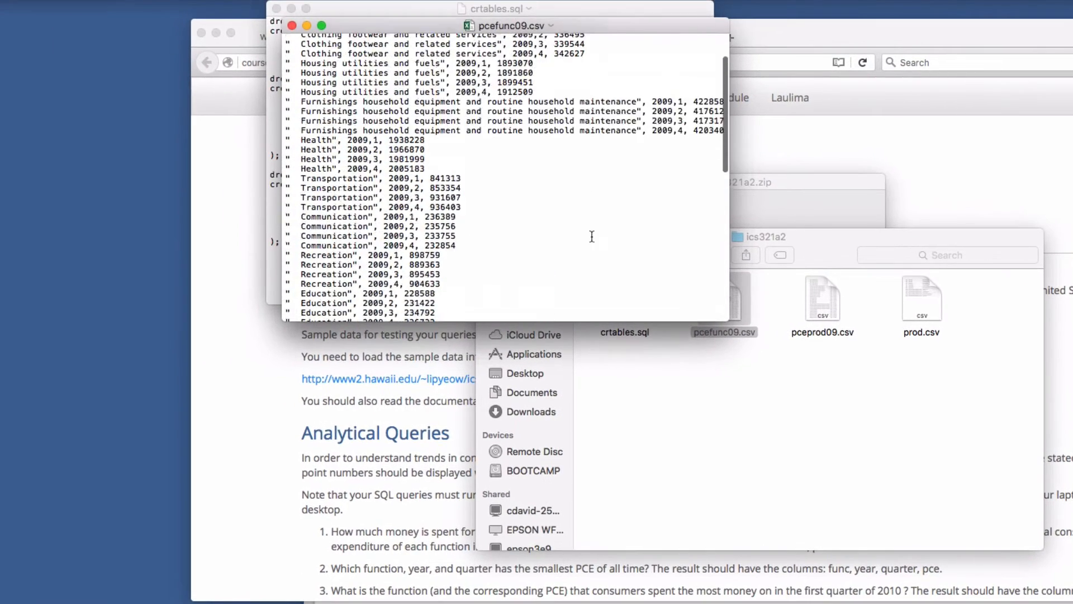
scroll(364, 224, "up", 2)
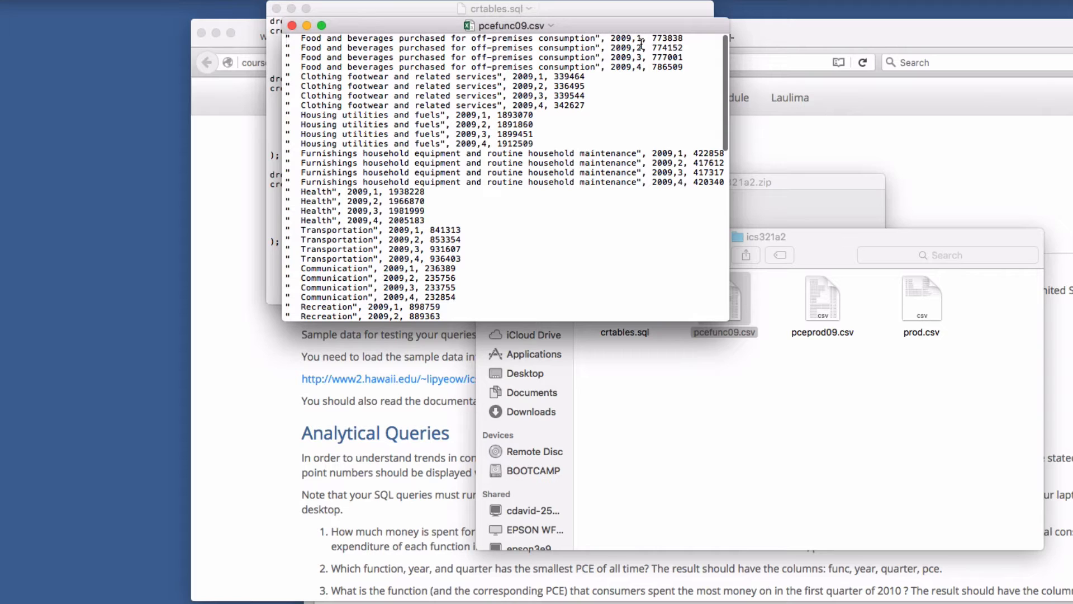
scroll(540, 76, "down", 10)
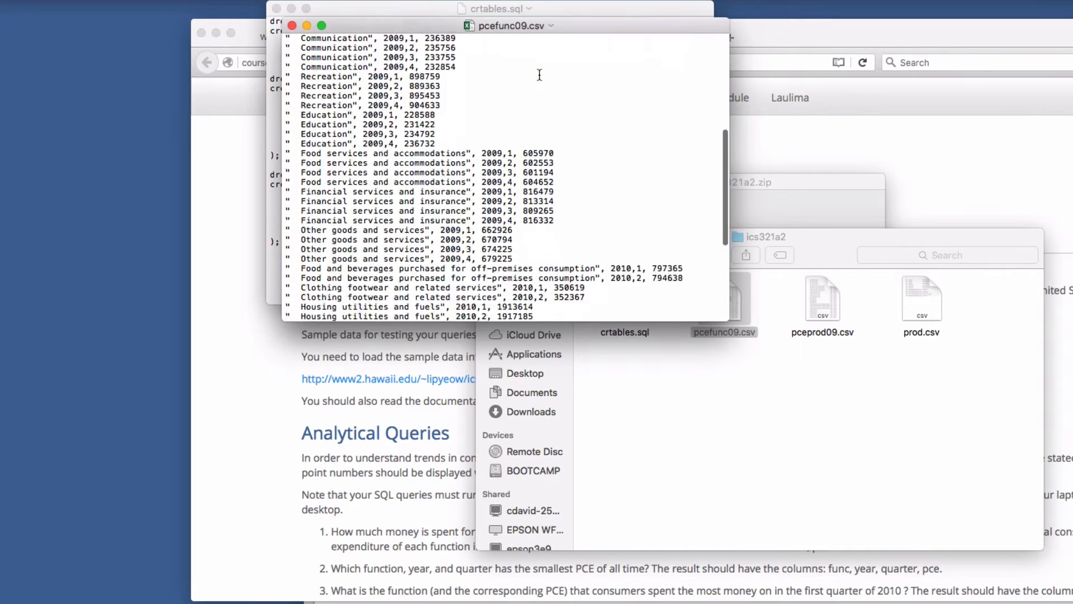
scroll(540, 72, "up", 10)
Open pceprod09.csv with Microsoft Excel (14.6.0) and move its window so all data columns are in view.
left_click(730, 296)
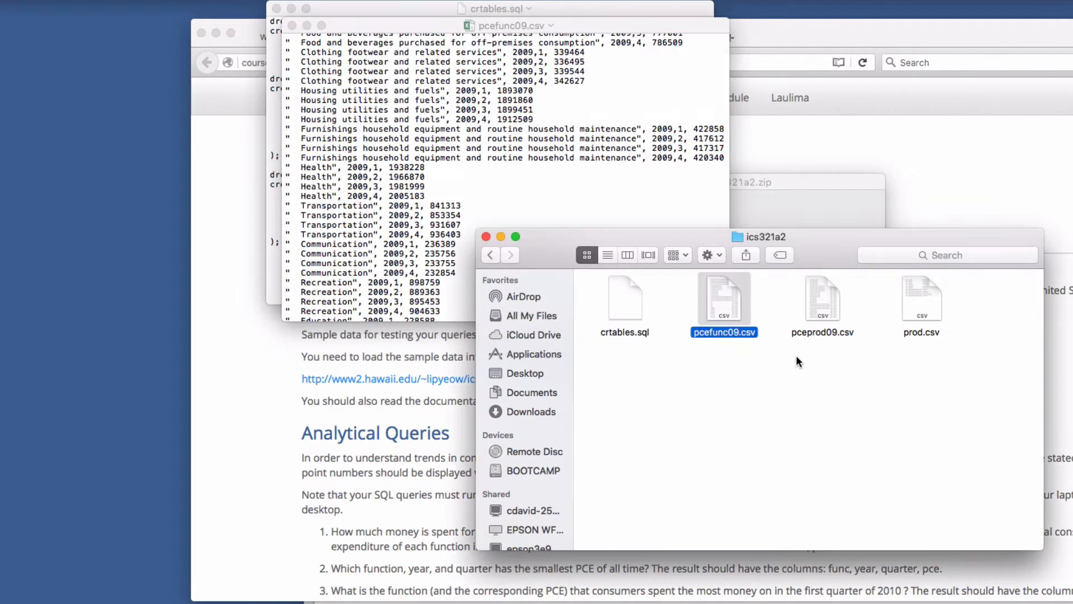
left_click(817, 297)
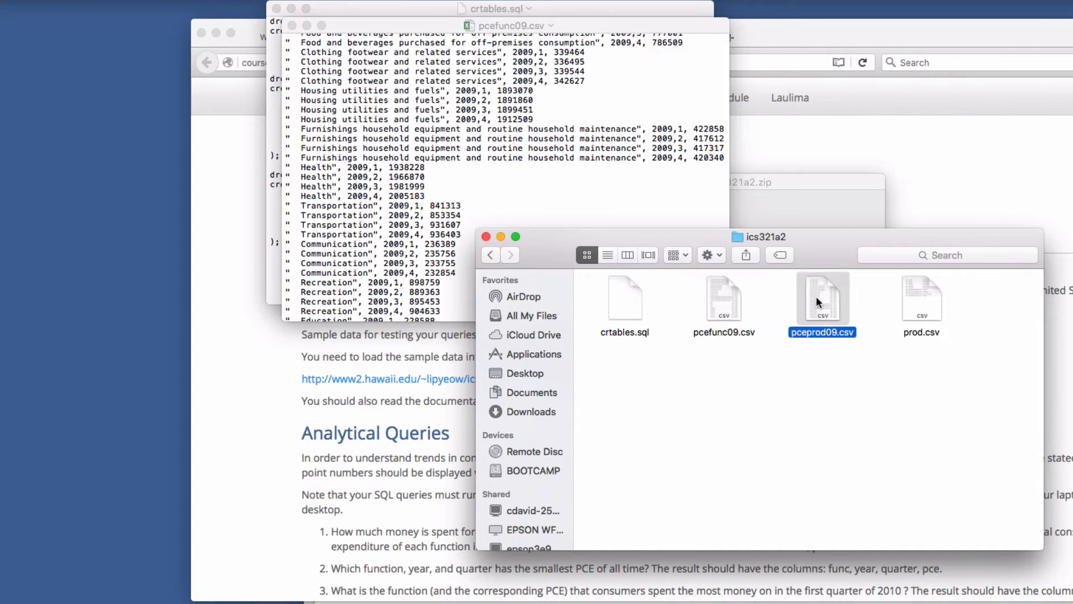
right_click(817, 298)
mouse_move(853, 317)
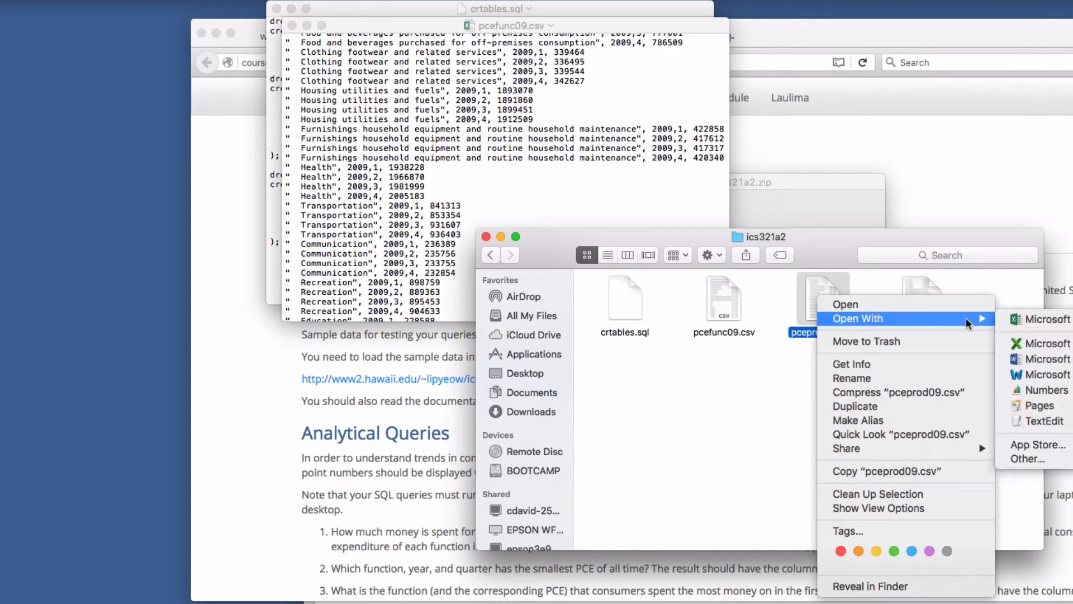
left_click(1061, 347)
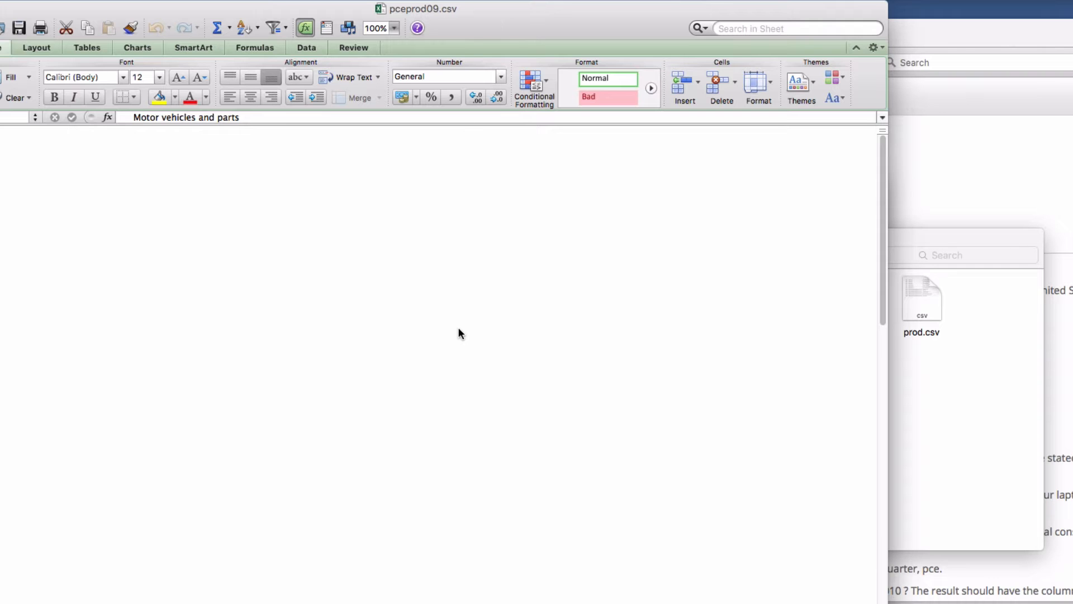
left_click_drag(471, 19, 530, 19)
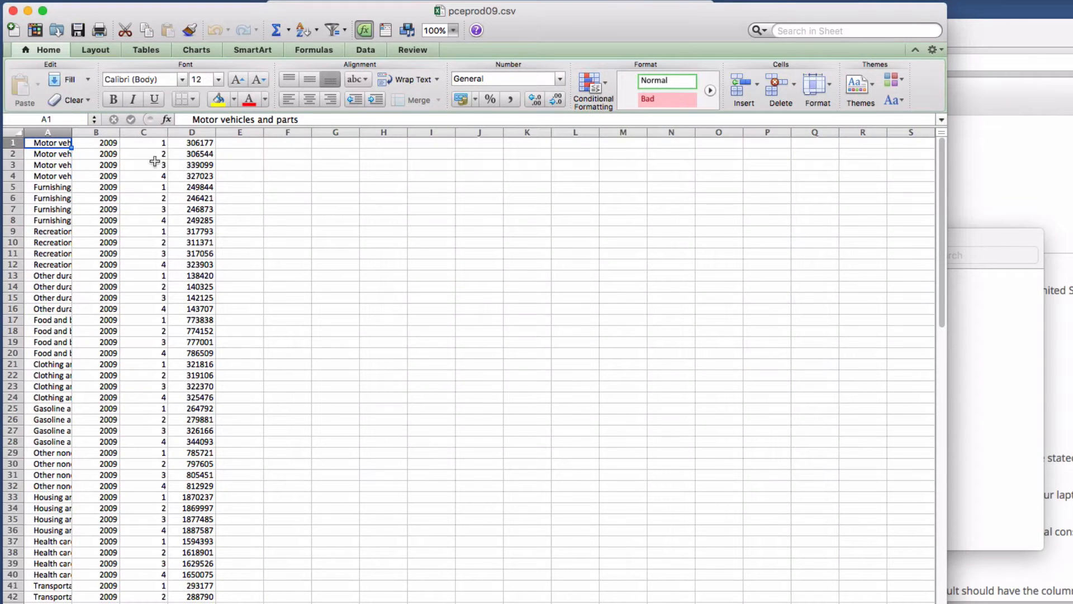
Look through the rows of pceprod09.csv and fit column A's width to its contents.
scroll(107, 207, "down", 15)
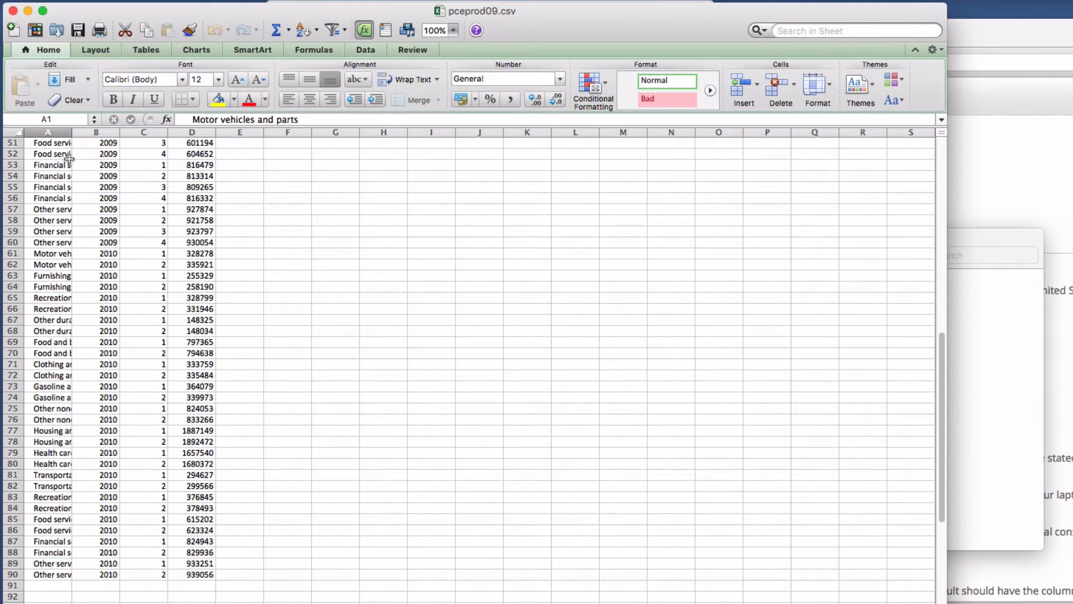
scroll(69, 159, "up", 15)
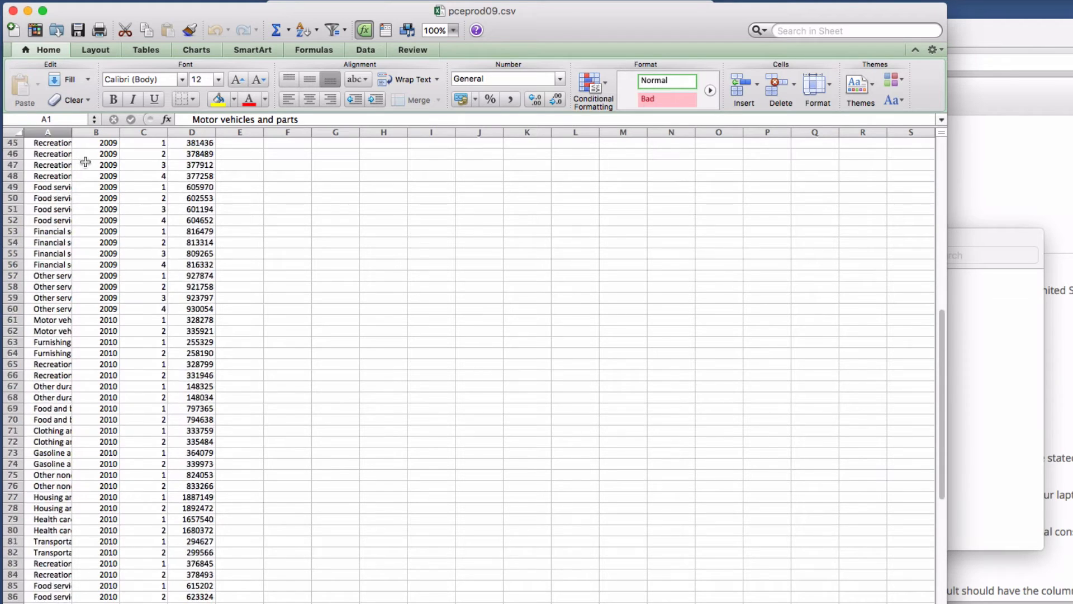
double_click(70, 132)
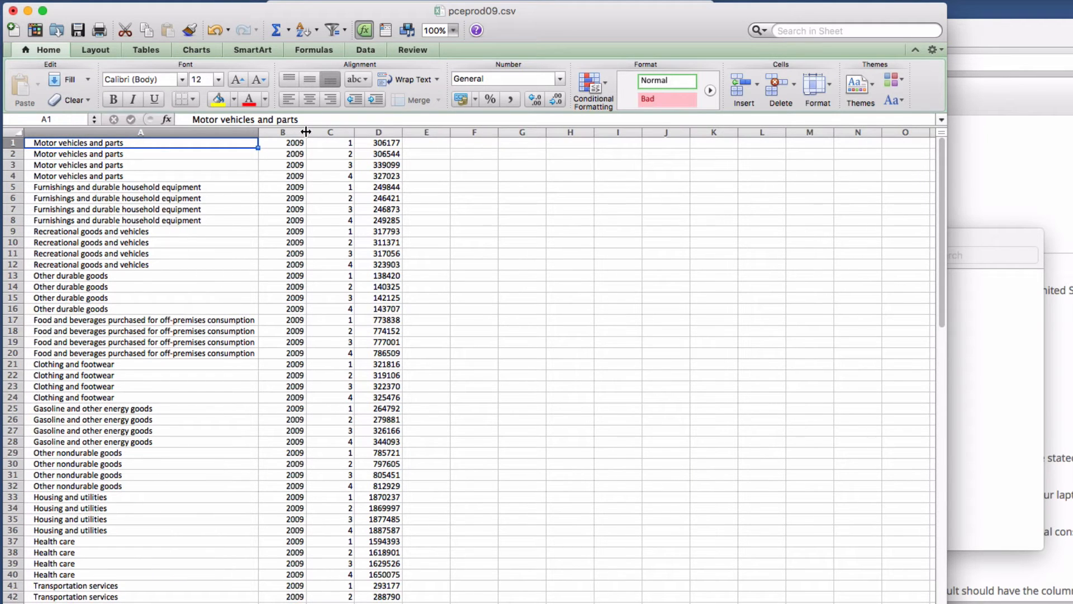
Fit the widths of columns B, C and D to their contents and close pceprod09.csv without saving the changes.
double_click(307, 132)
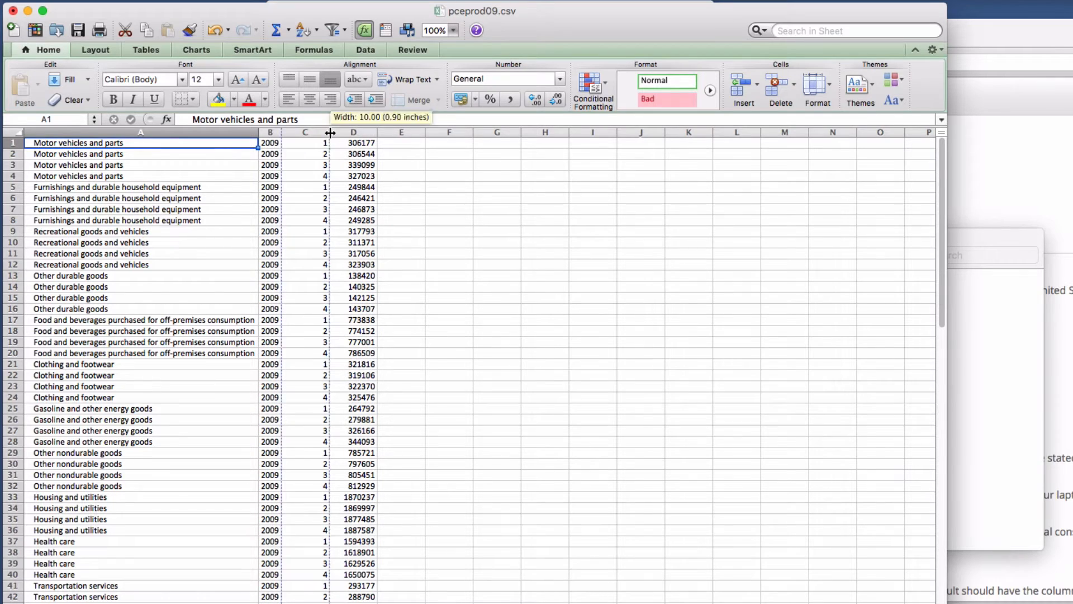
double_click(332, 132)
double_click(336, 131)
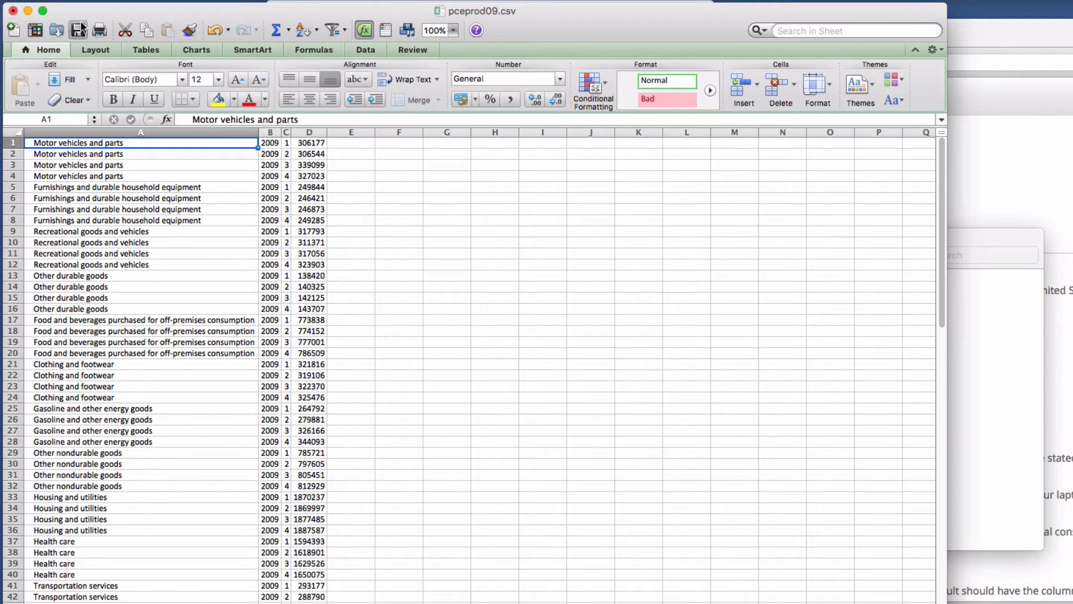
left_click(13, 10)
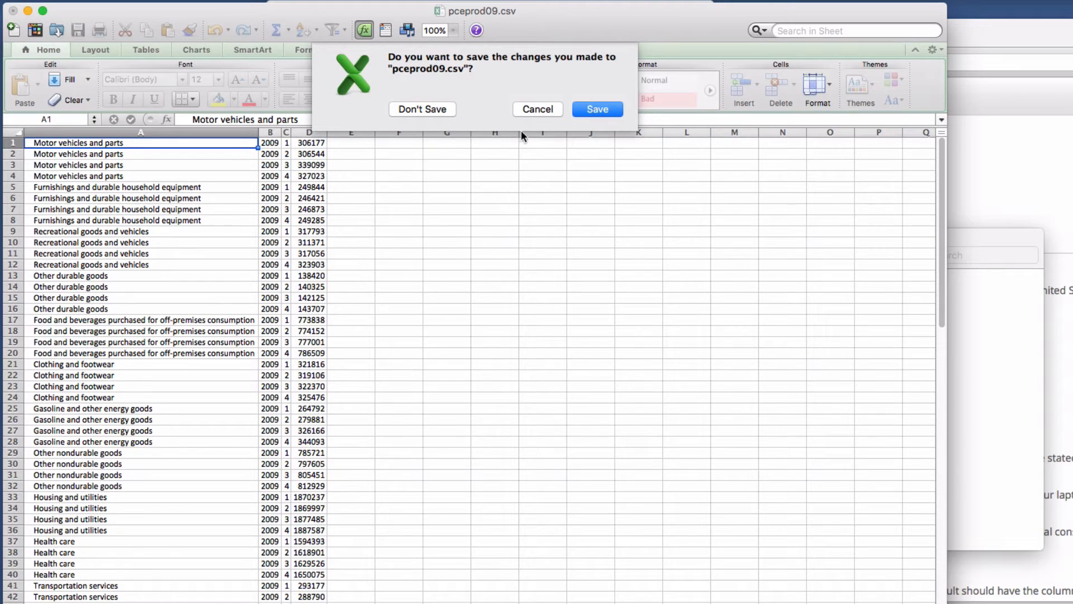
left_click(412, 108)
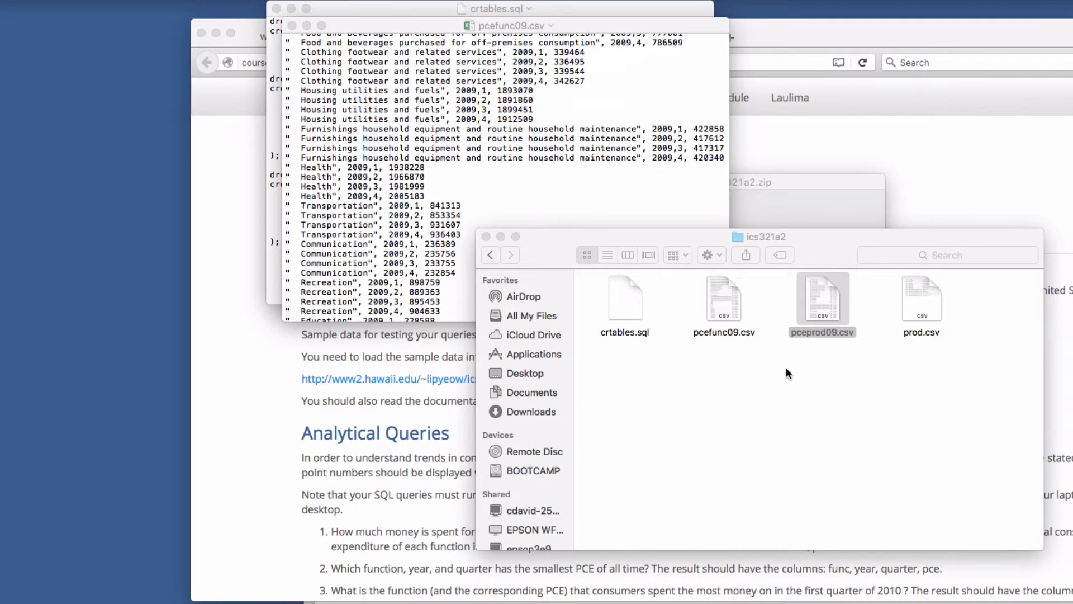
Open prod.csv from the ics321a2 folder with TextEdit and widen its window so every record fits on one line.
left_click(786, 366)
left_click(927, 310)
right_click(927, 308)
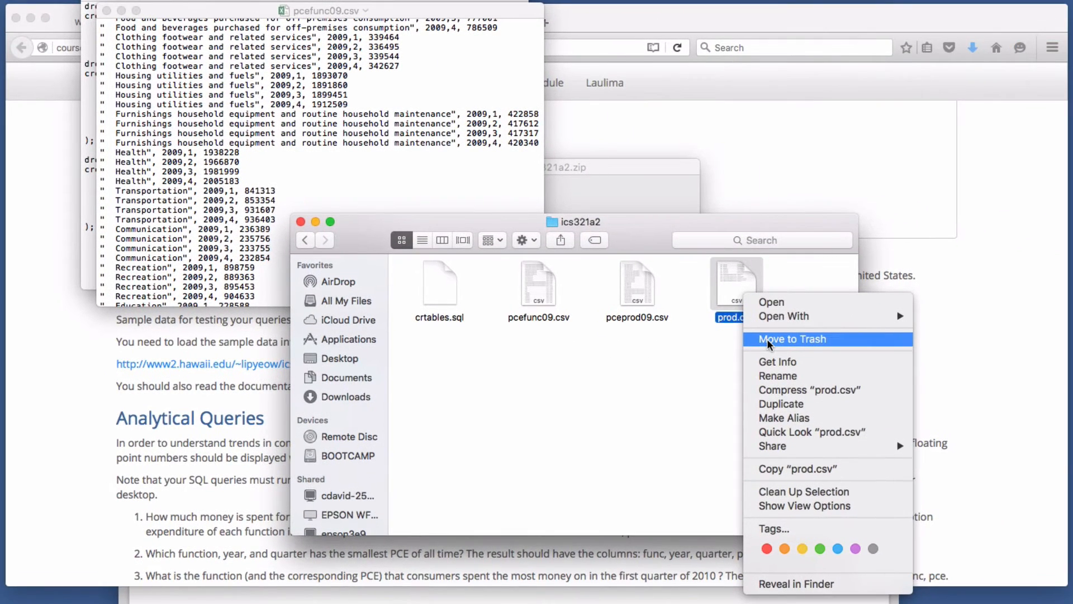
mouse_move(1030, 325)
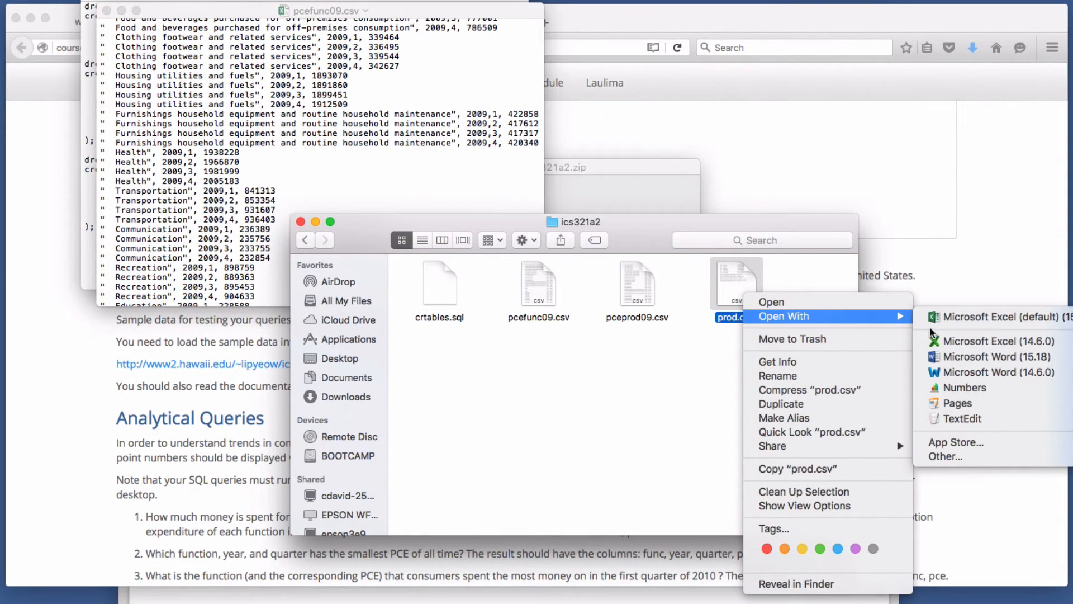
left_click(954, 418)
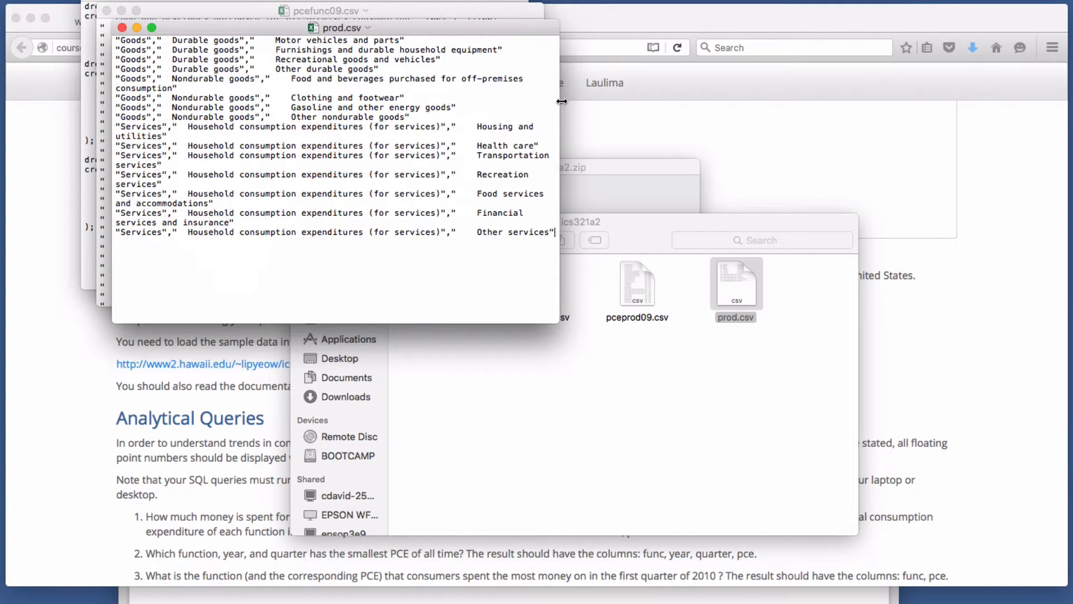
left_click_drag(560, 104, 850, 126)
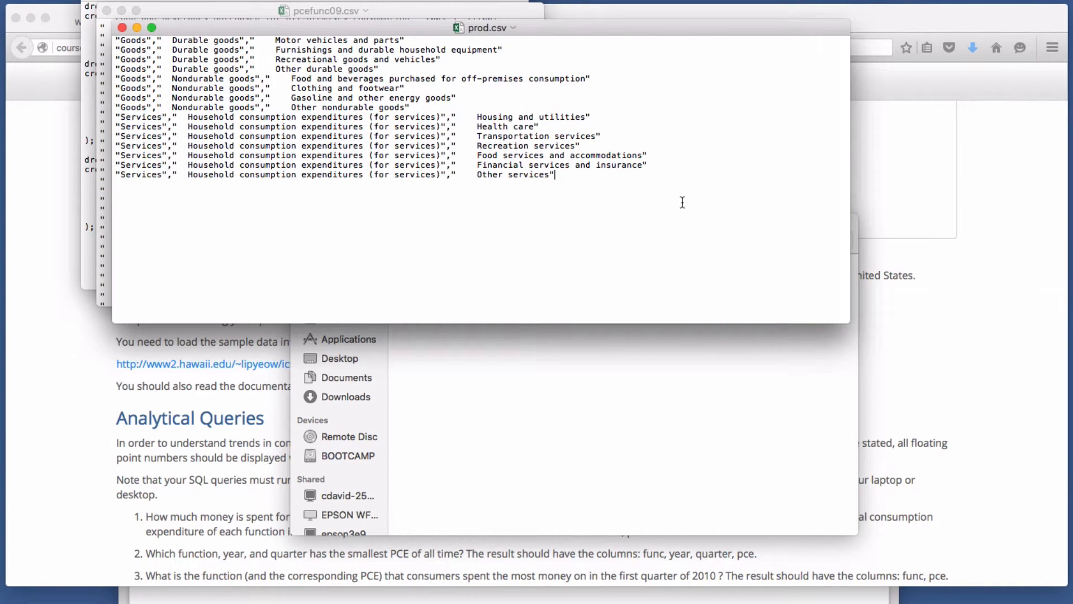
Close the prod.csv, pcefunc09.csv and crtables.sql text windows.
left_click(121, 28)
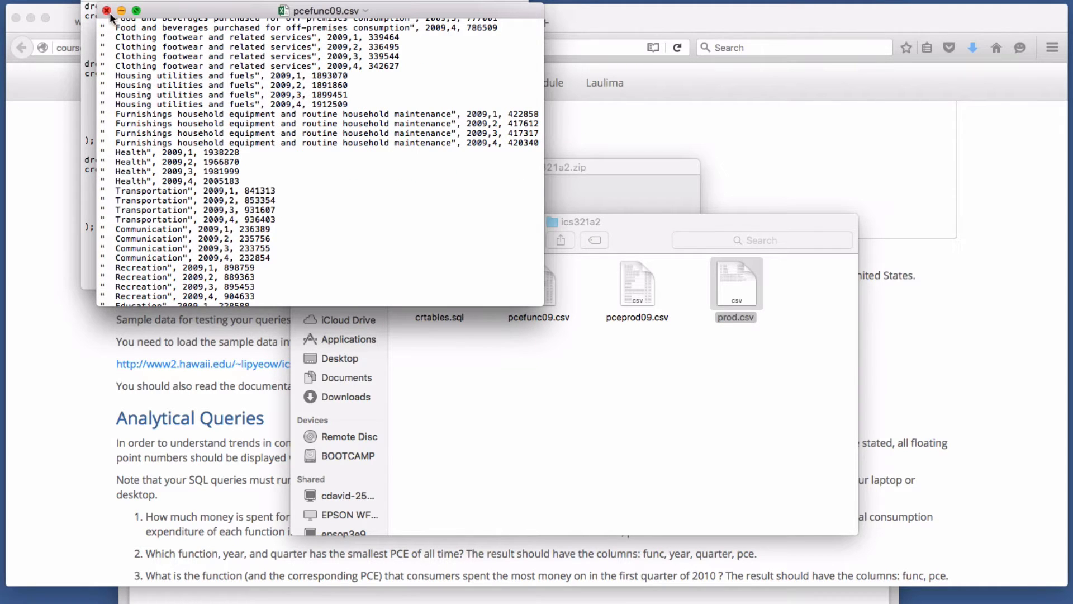
left_click(107, 11)
left_click(94, 2)
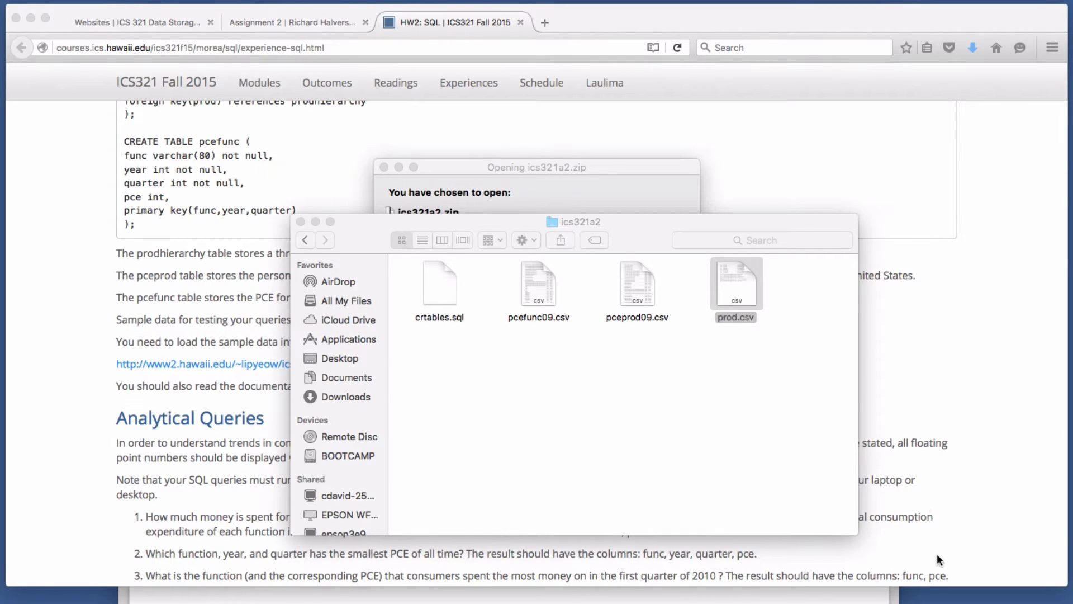
Switch to the Assignment2Steps document and read the item about creating a new MySQL database in cpanel.
key("super+Tab")
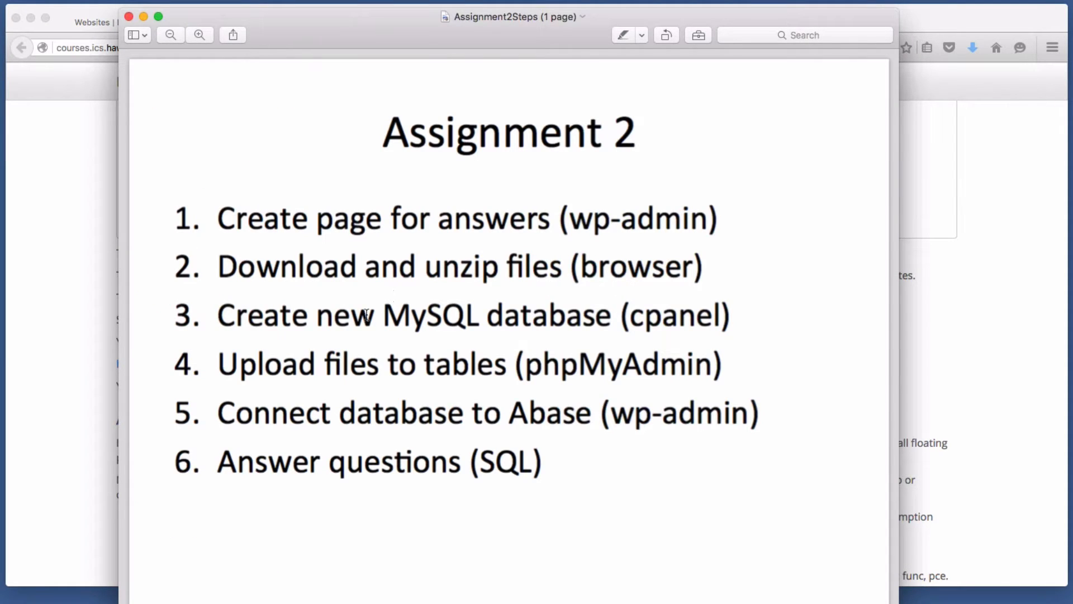
double_click(673, 320)
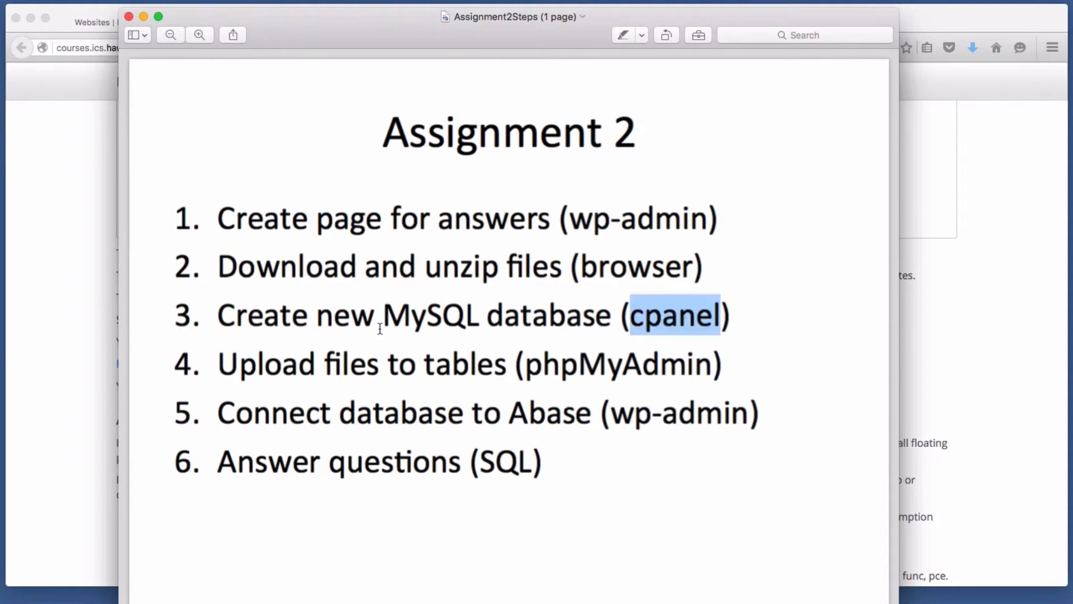
left_click(330, 327)
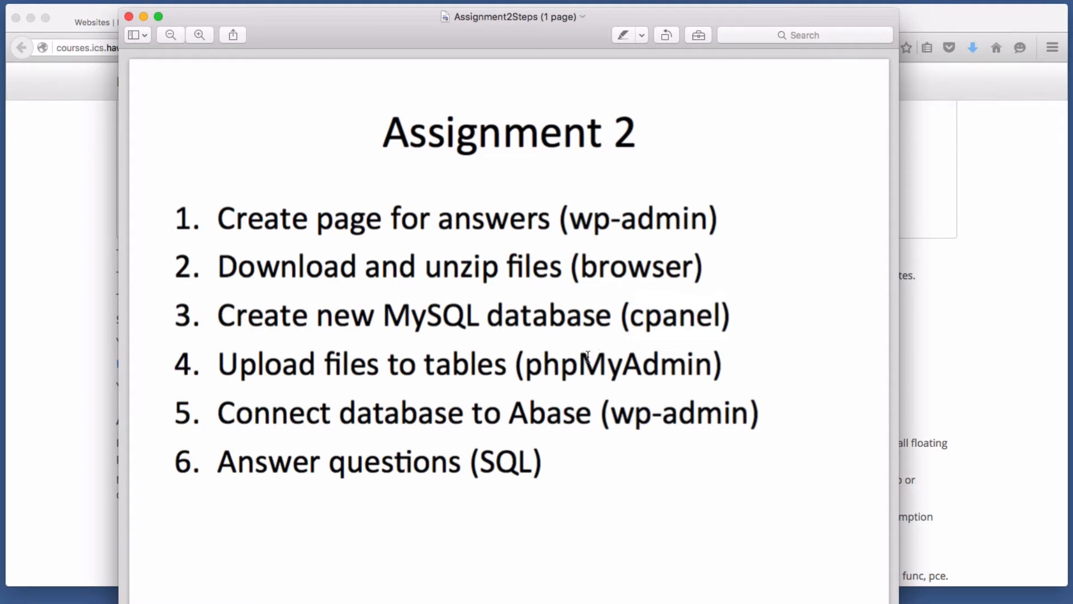
Return to the browser, open the cPanel link in row 50 of the Websites list, and log in with the prefilled credentials.
left_click(1031, 323)
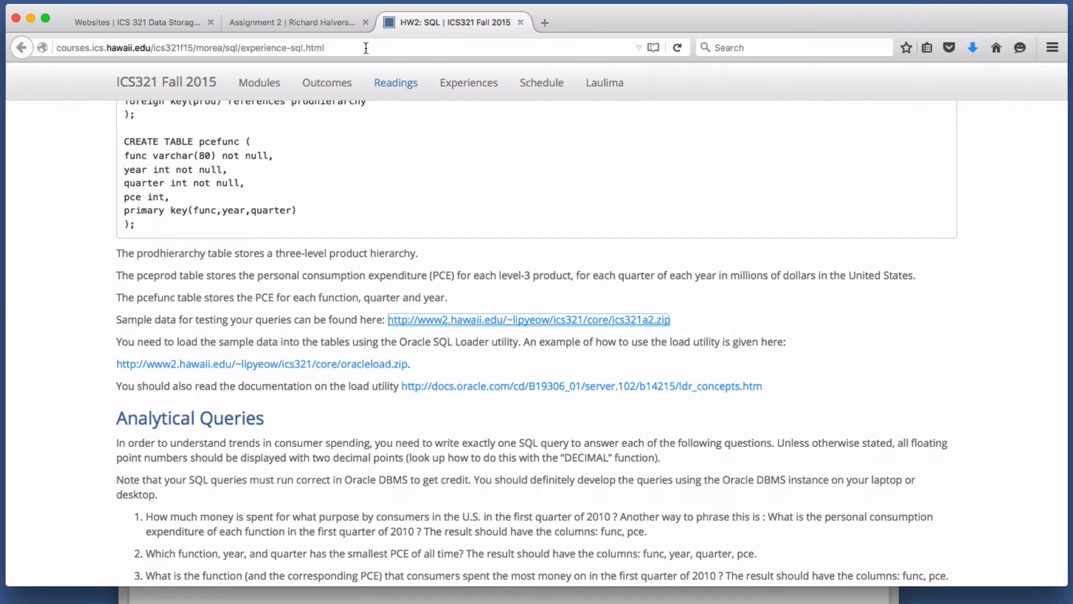
left_click(314, 22)
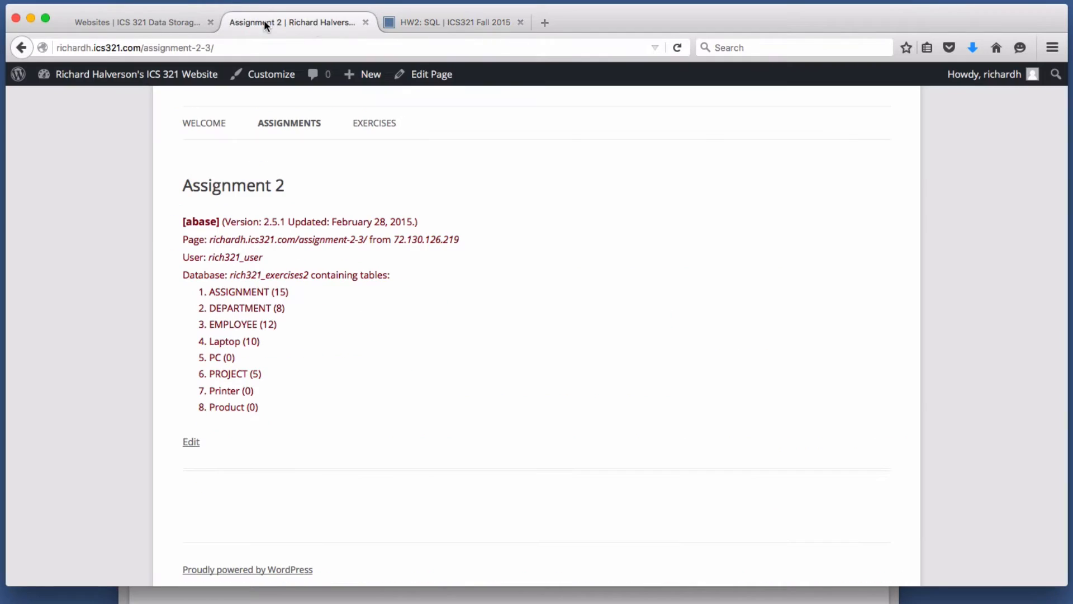
left_click(171, 21)
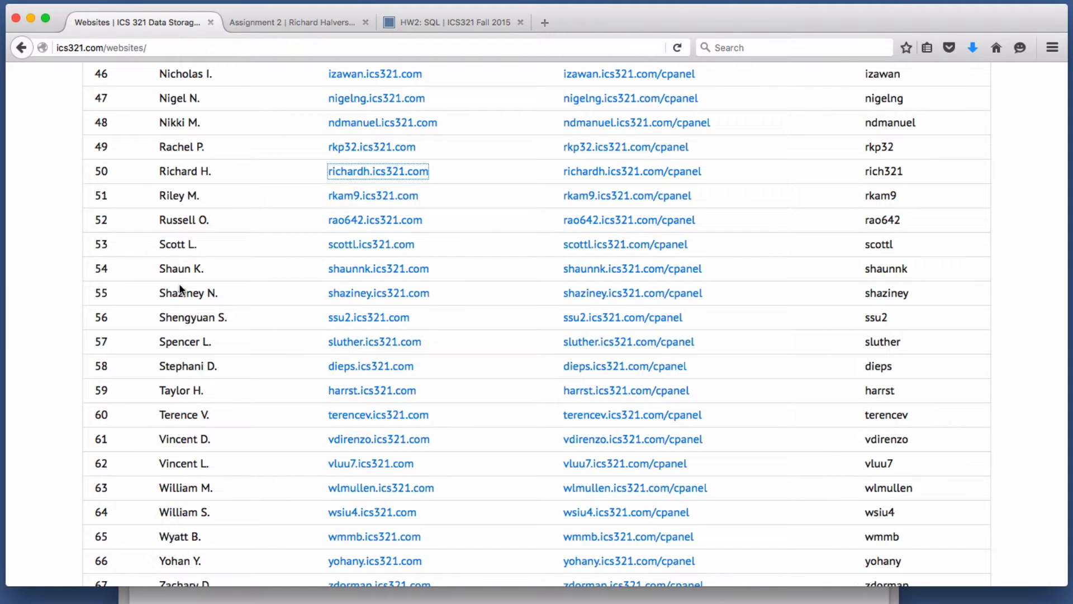
left_click(641, 173)
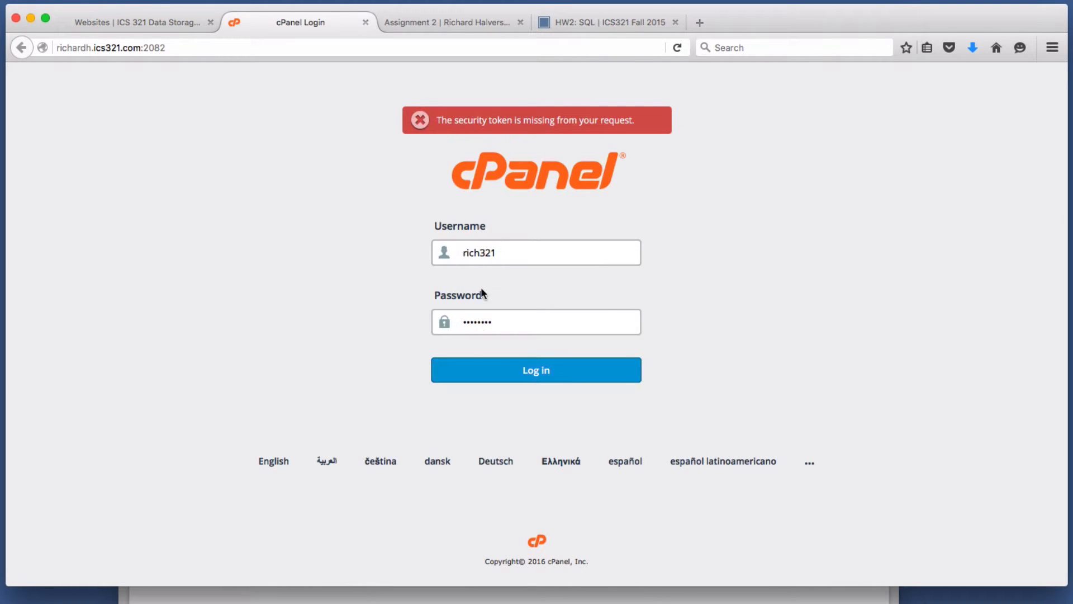
left_click(541, 370)
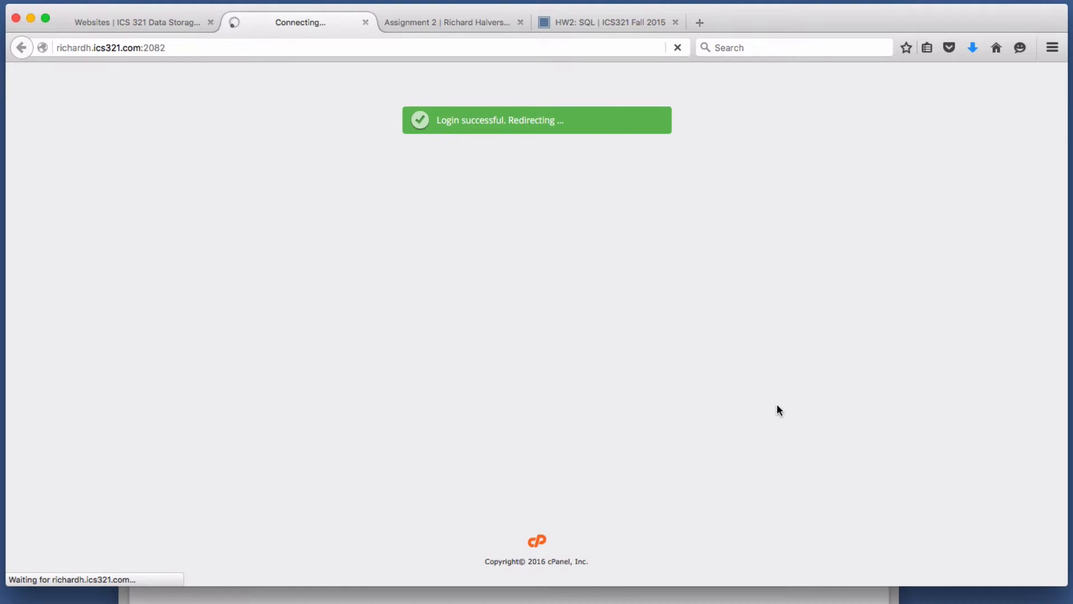
Create a new MySQL database named Assignment2 after the rich321_ prefix and return to the MySQL Databases page.
scroll(697, 394, "down", 3)
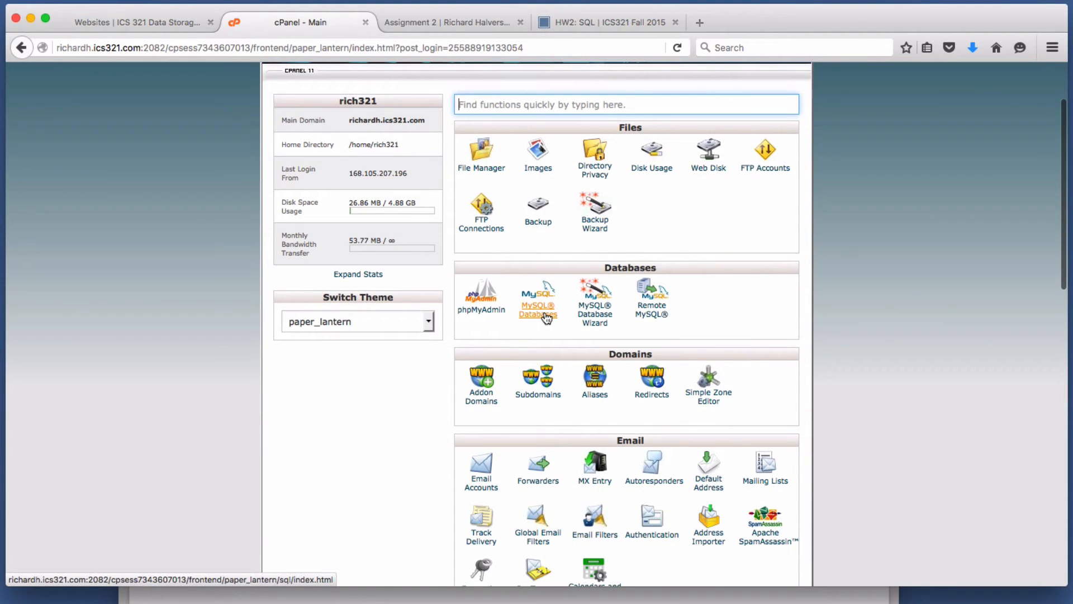
left_click(546, 318)
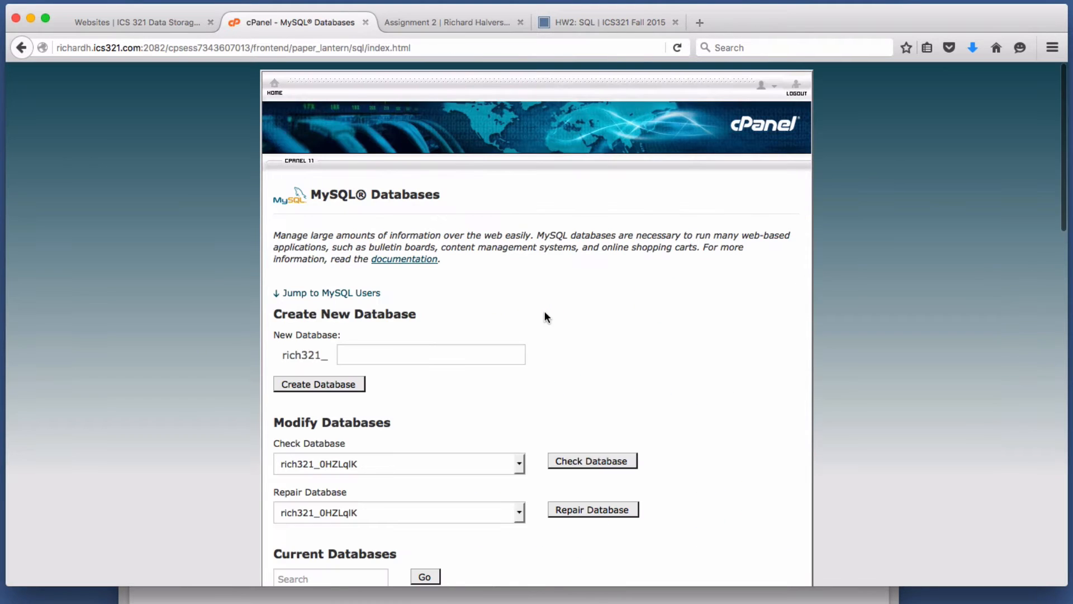
scroll(546, 318, "down", 5)
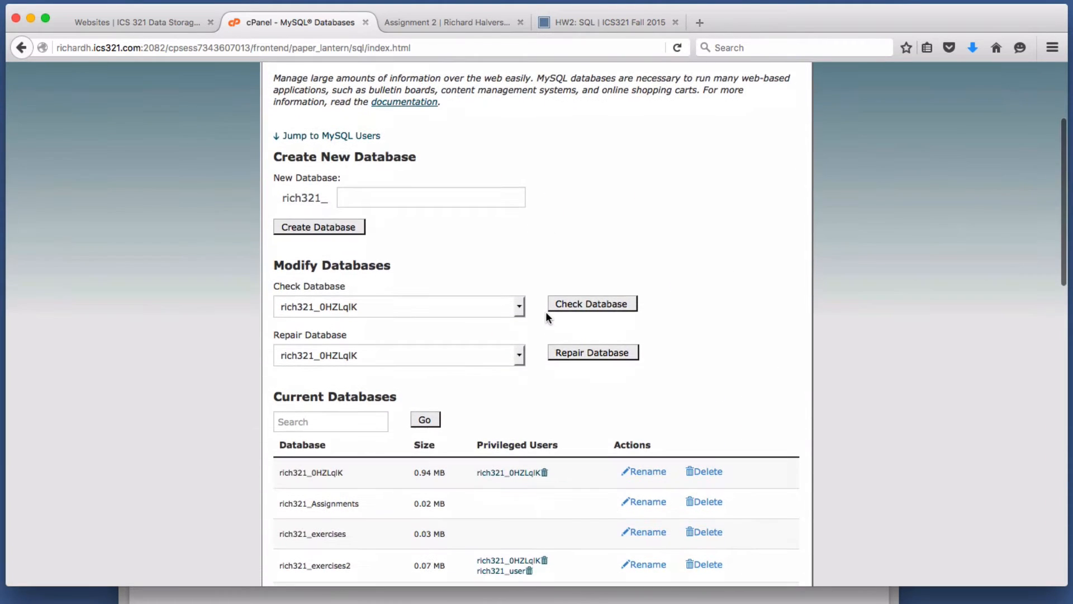
left_click(441, 201)
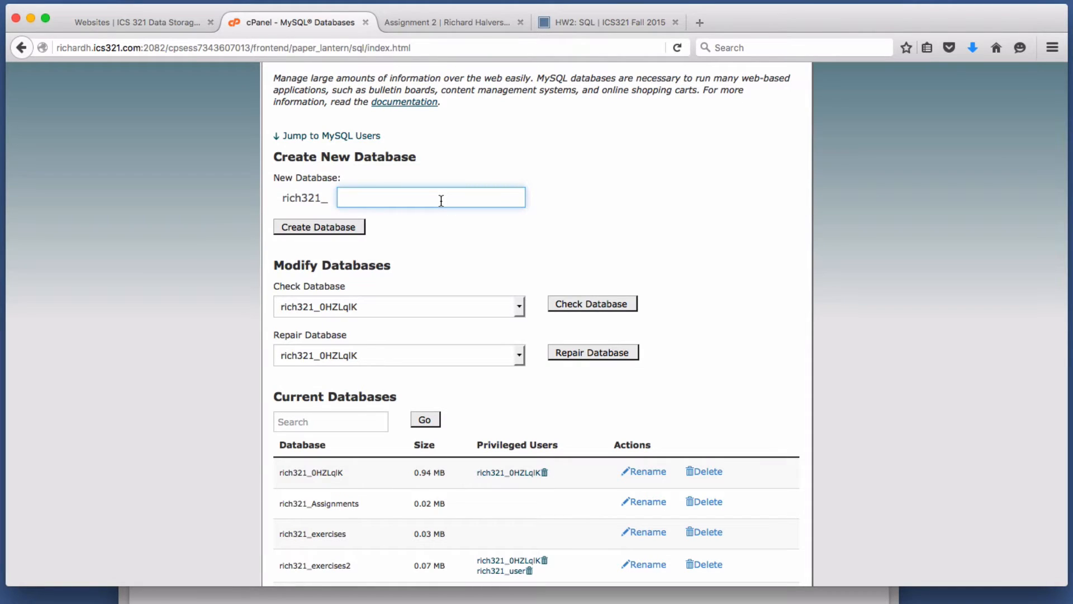
type("Assignment2")
scroll(435, 235, "down", 3)
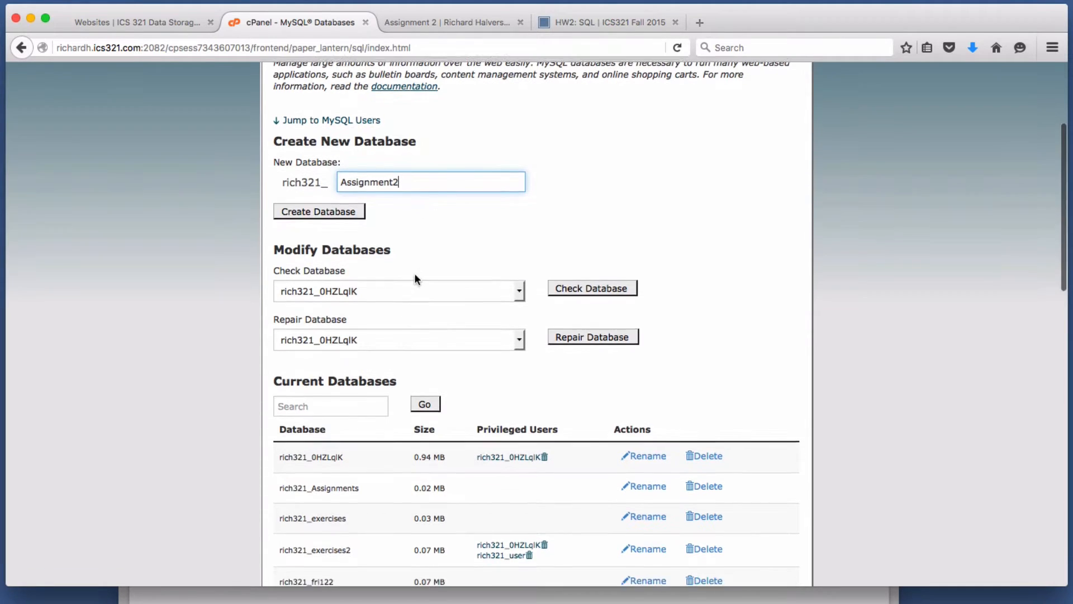
scroll(450, 245, "up", 1)
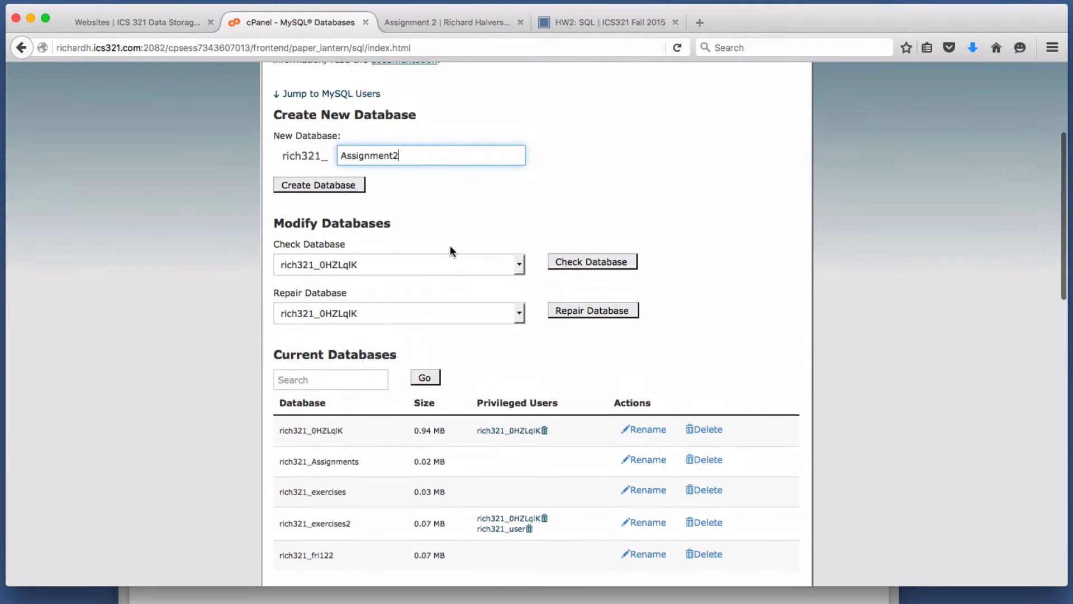
left_click(328, 167)
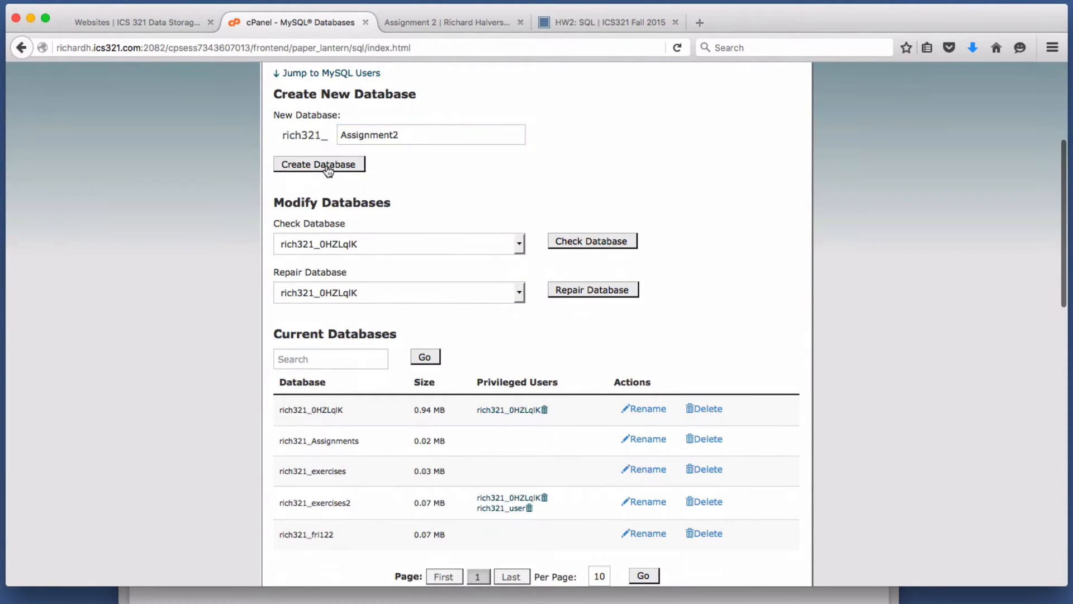
scroll(331, 163, "down", 1)
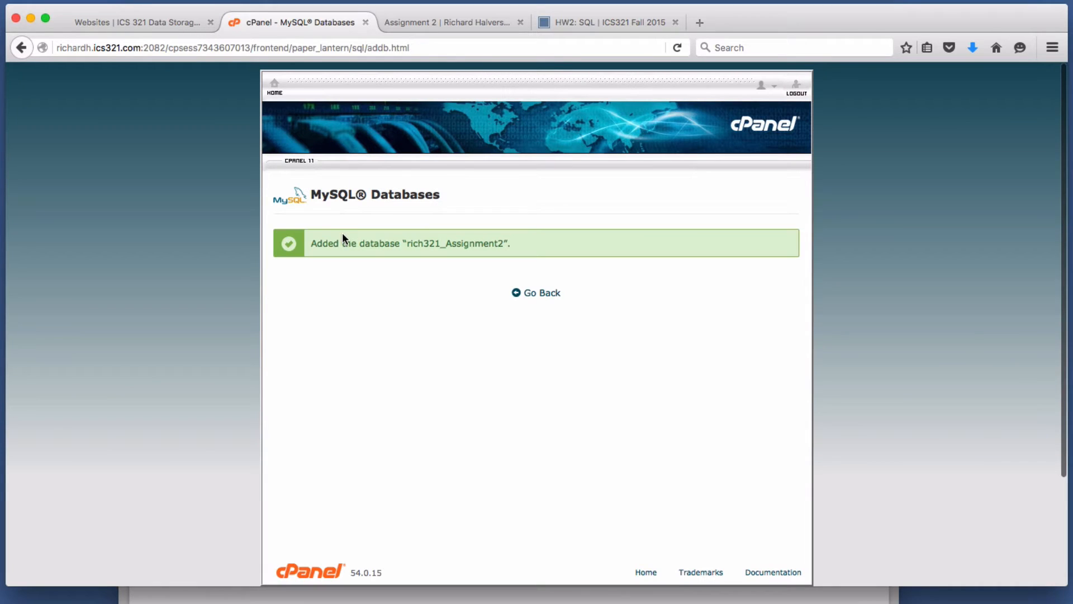
left_click(540, 294)
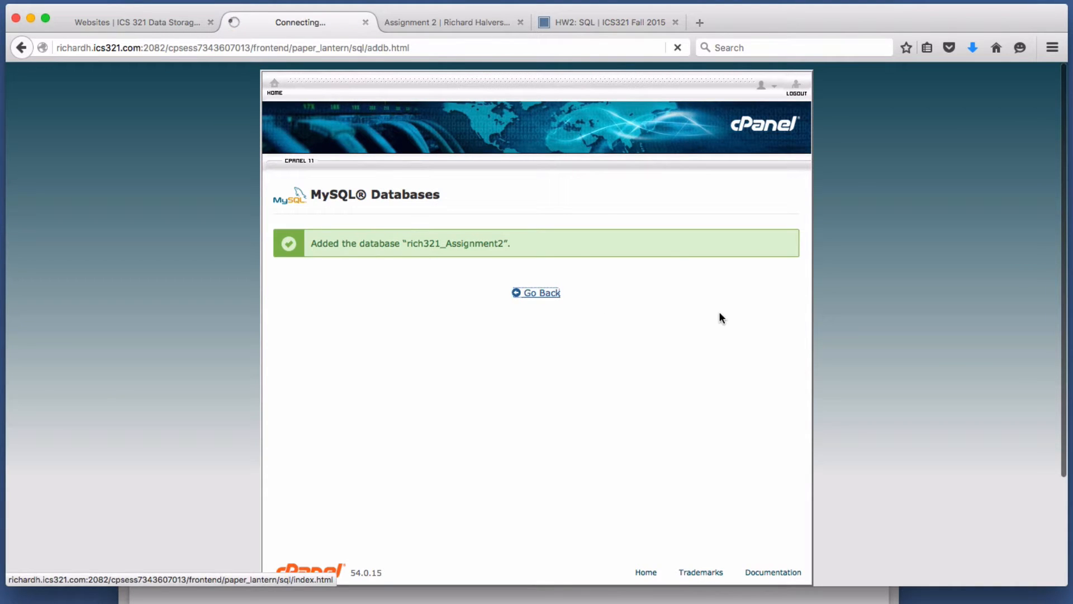
Examine the privileged users of the current databases and compare them with the user and database shown on the Assignment 2 page.
scroll(697, 325, "down", 7)
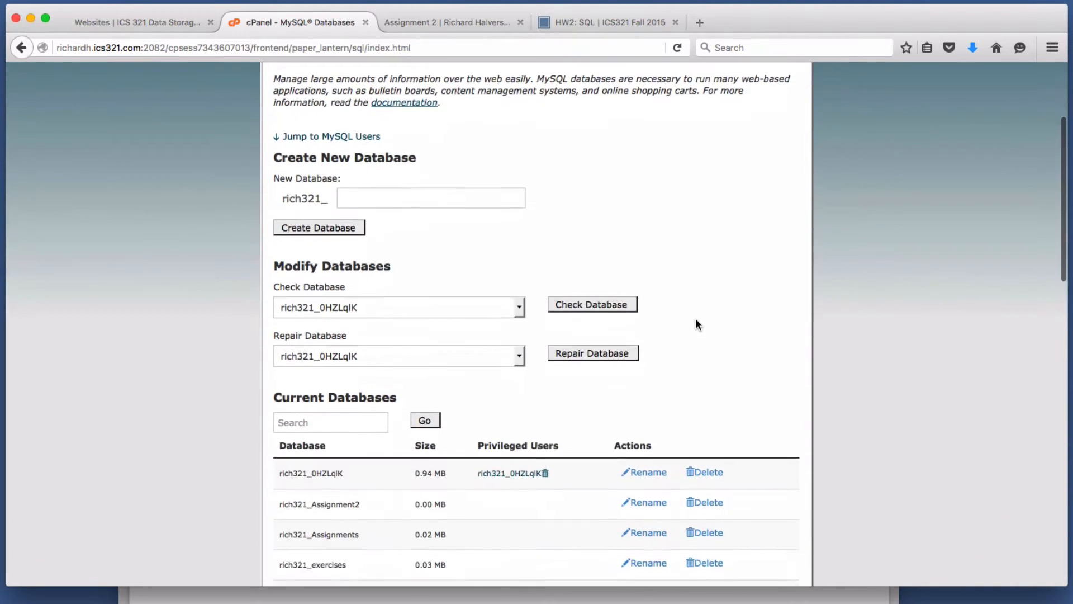
scroll(695, 317, "down", 1)
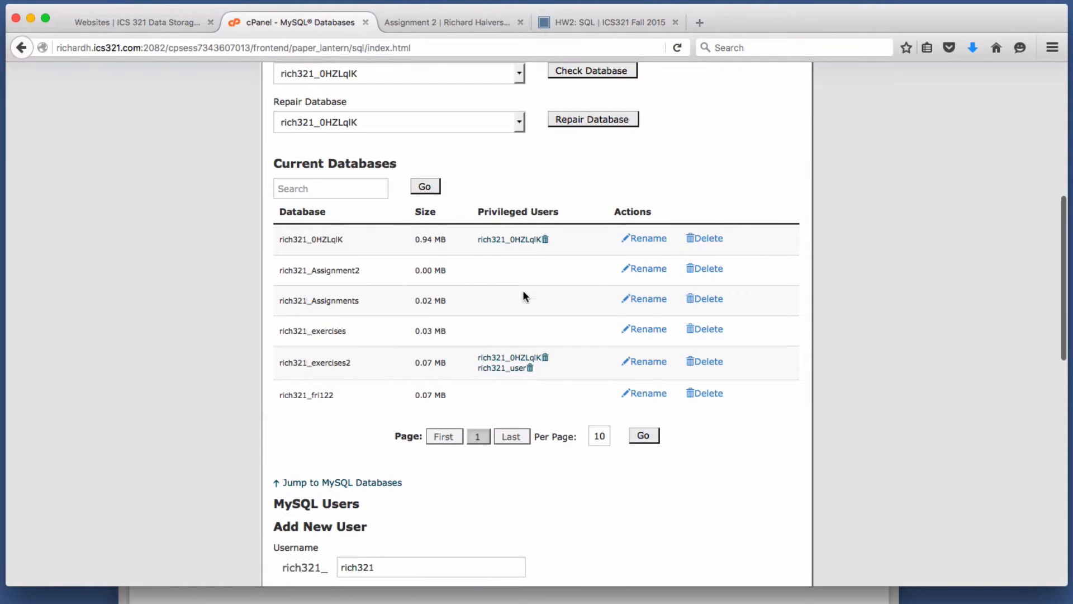
scroll(524, 295, "down", 3)
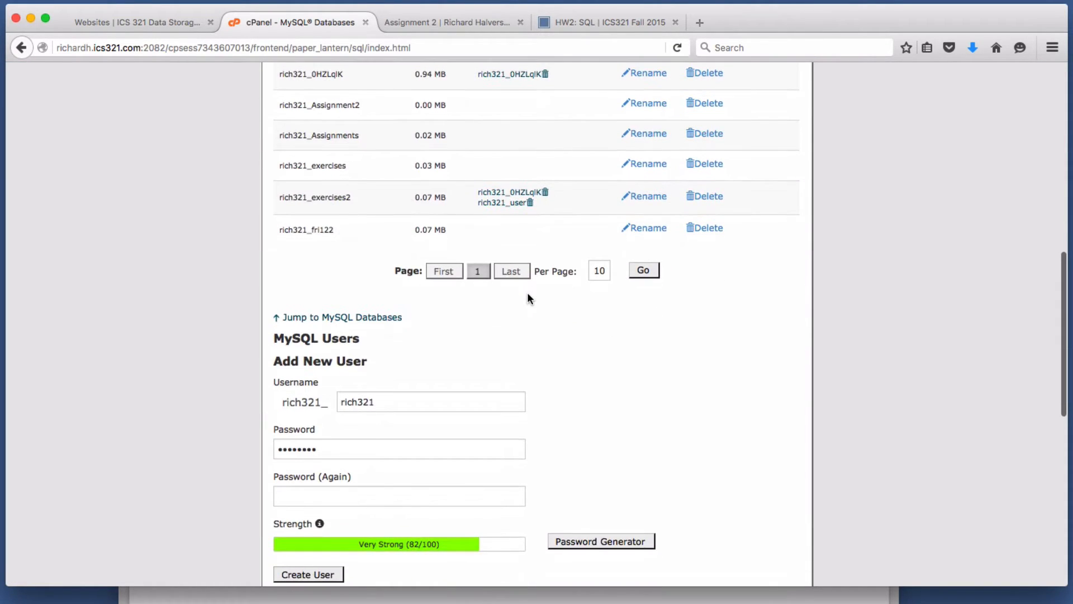
scroll(528, 291, "up", 2)
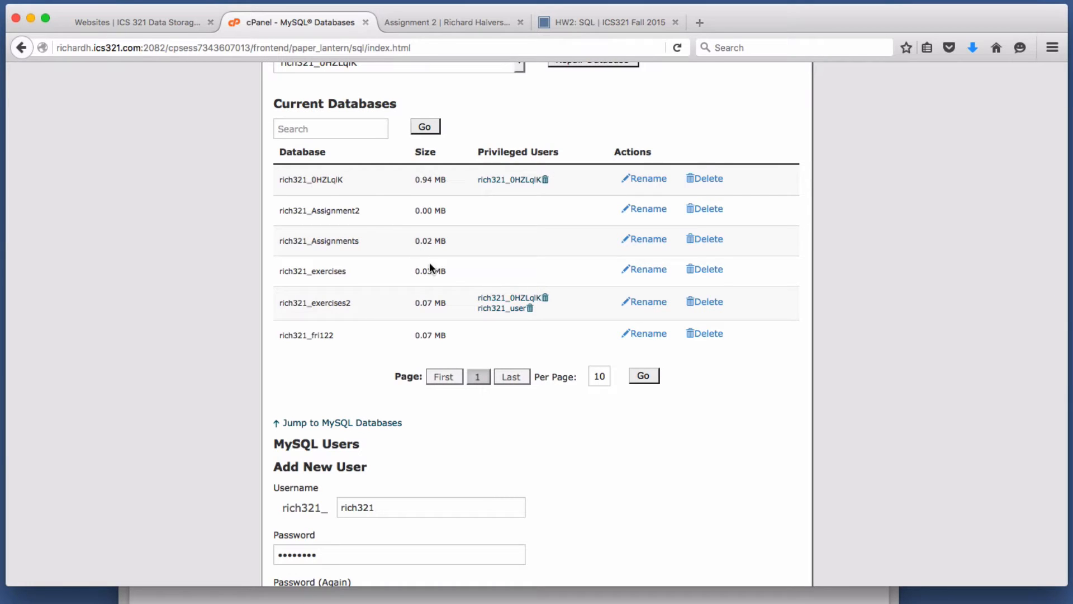
left_click(454, 20)
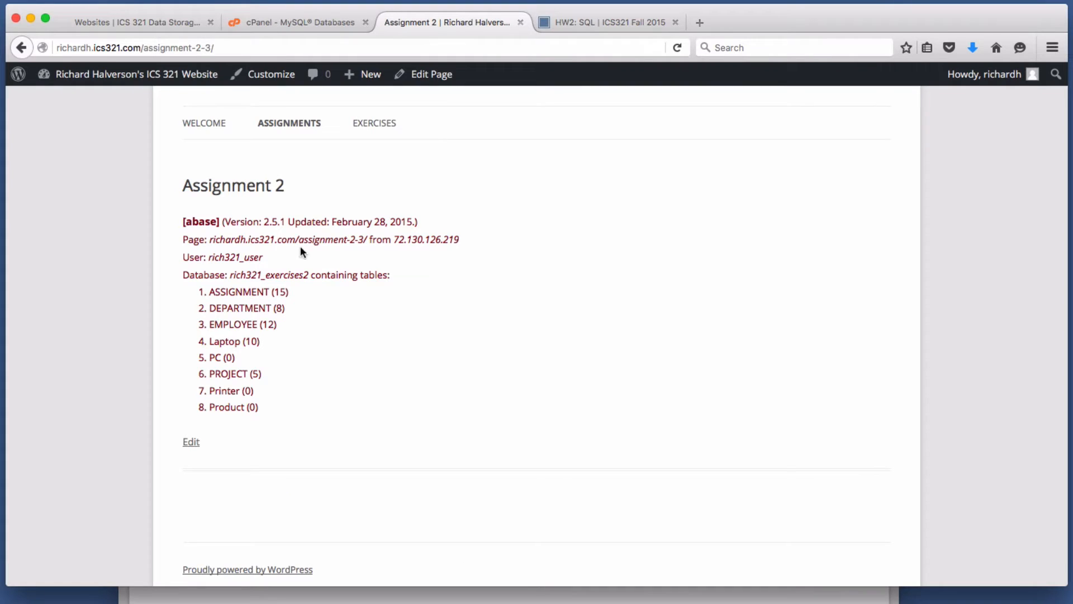
left_click(267, 23)
Return to the cPanel MySQL Databases page and add the user rich321_0HZLqlK to the rich321_Assignment2 database.
scroll(534, 258, "up", 2)
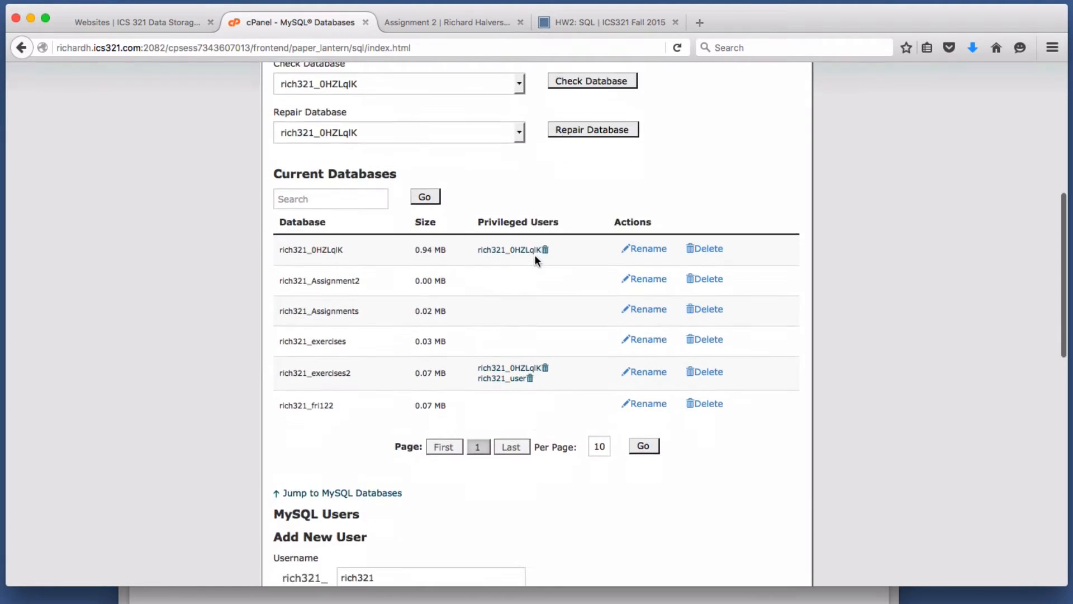
scroll(534, 257, "down", 5)
scroll(534, 254, "down", 3)
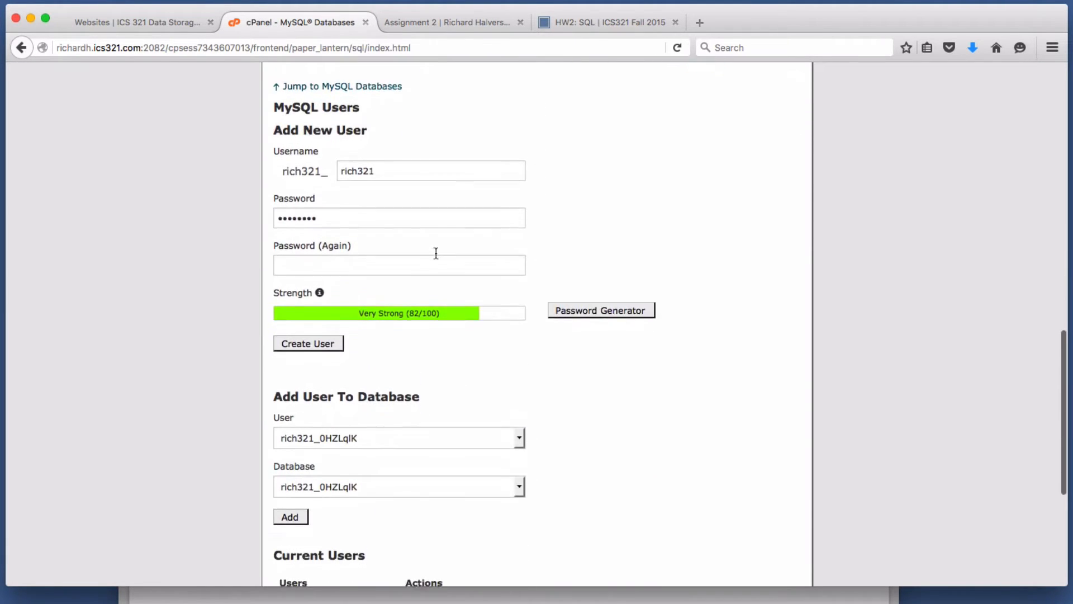
scroll(363, 273, "down", 1)
scroll(385, 263, "up", 2)
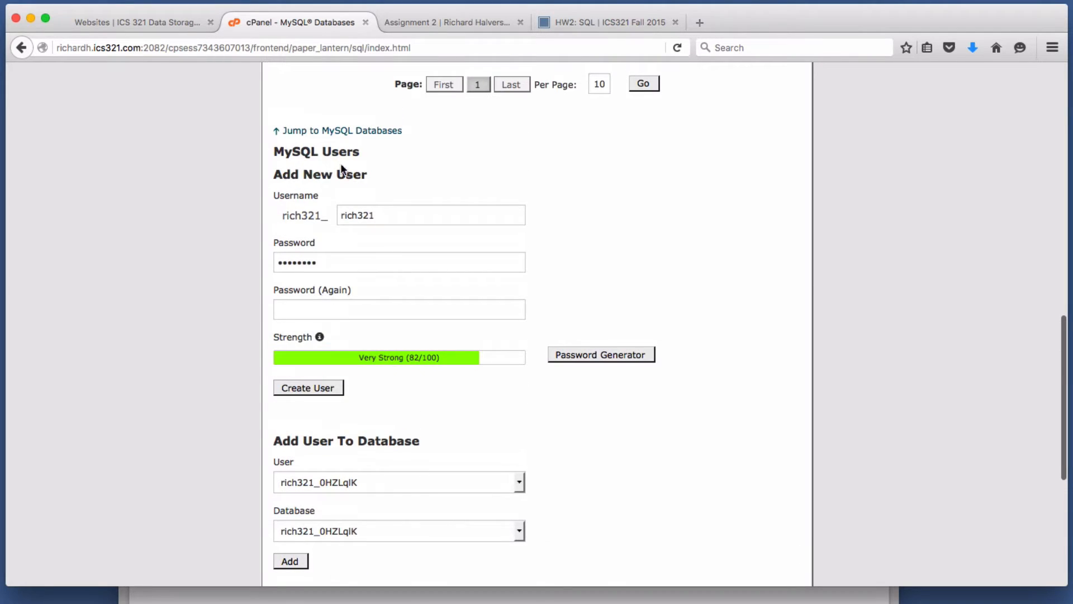
scroll(512, 200, "down", 2)
scroll(510, 202, "down", 4)
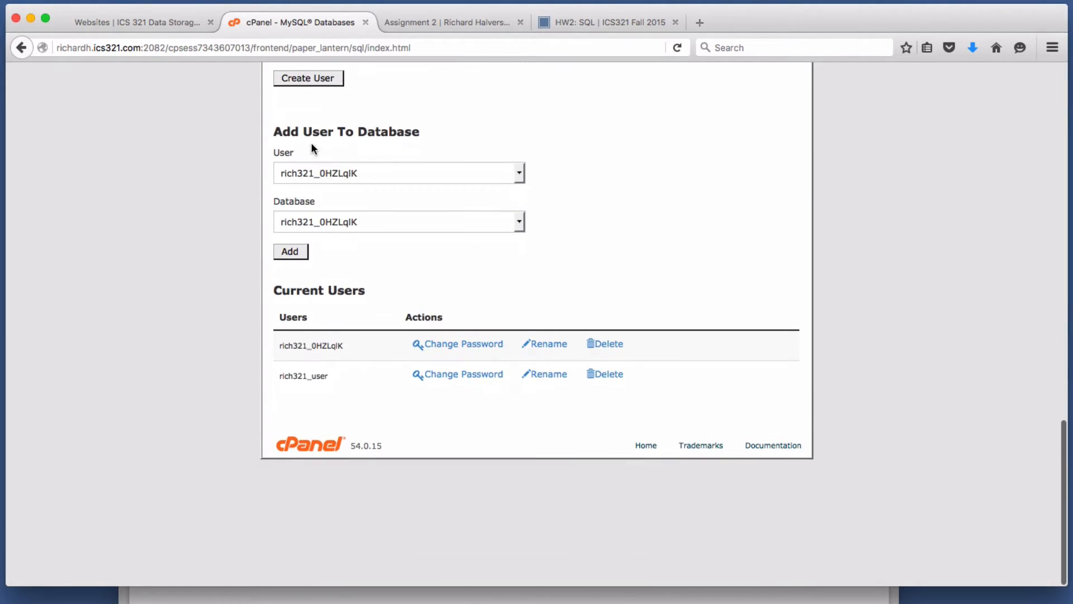
left_click(441, 173)
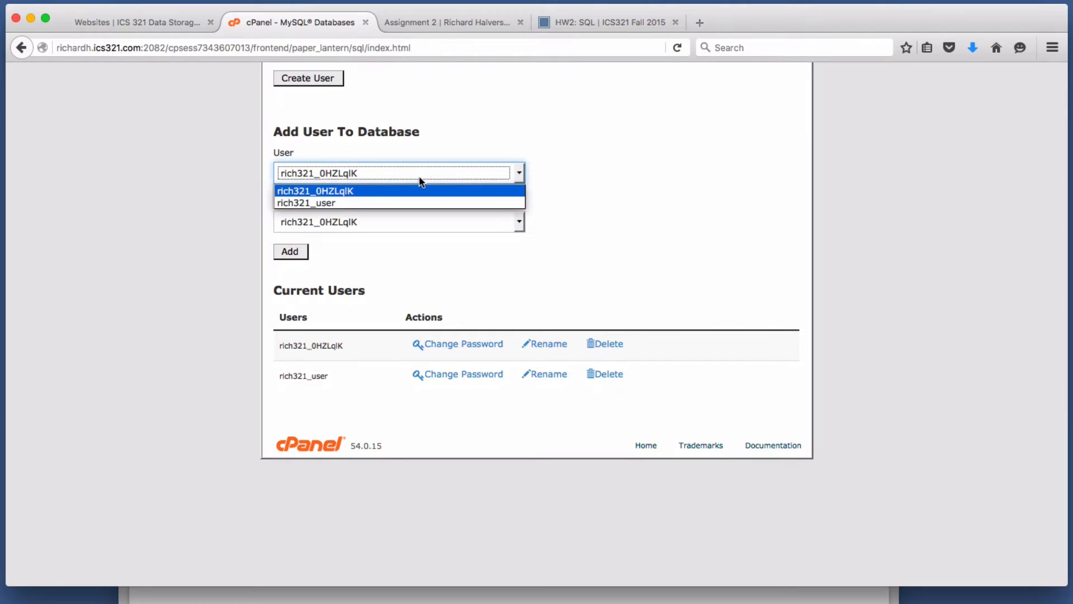
left_click(347, 192)
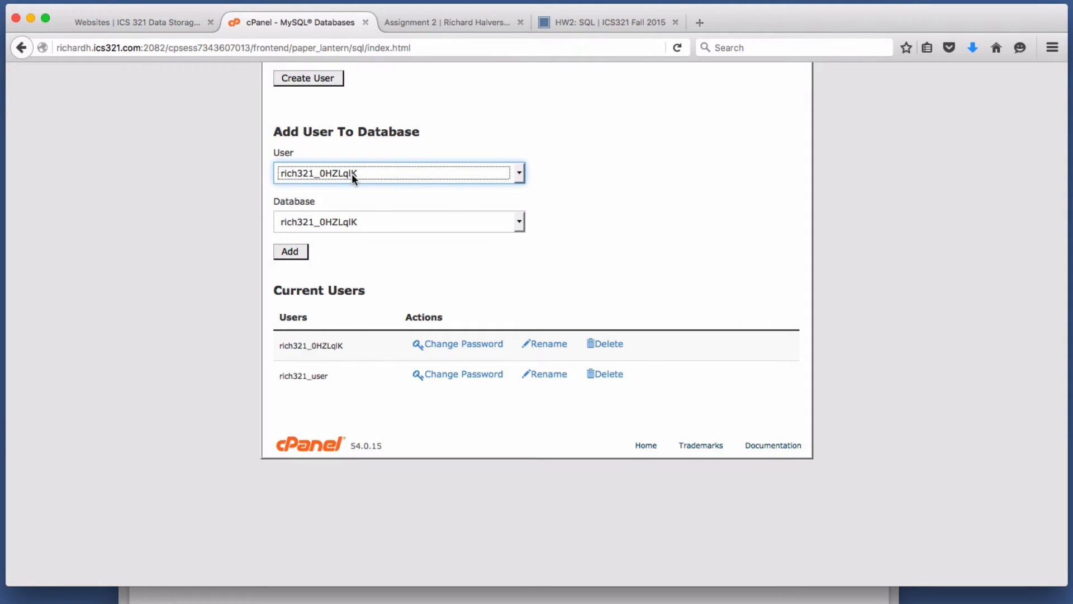
left_click(360, 222)
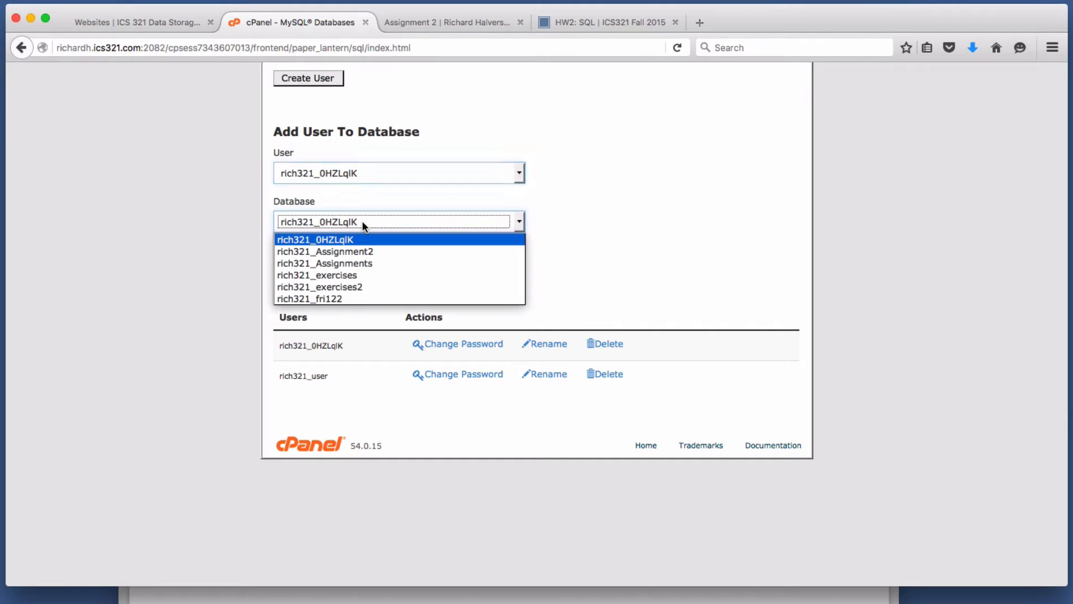
left_click(362, 251)
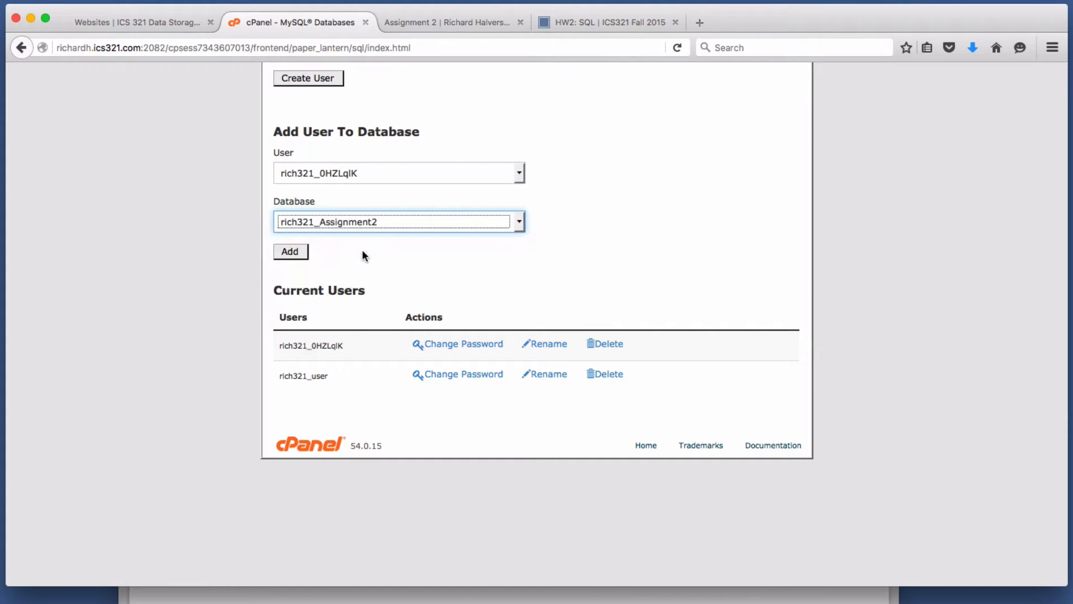
left_click(290, 252)
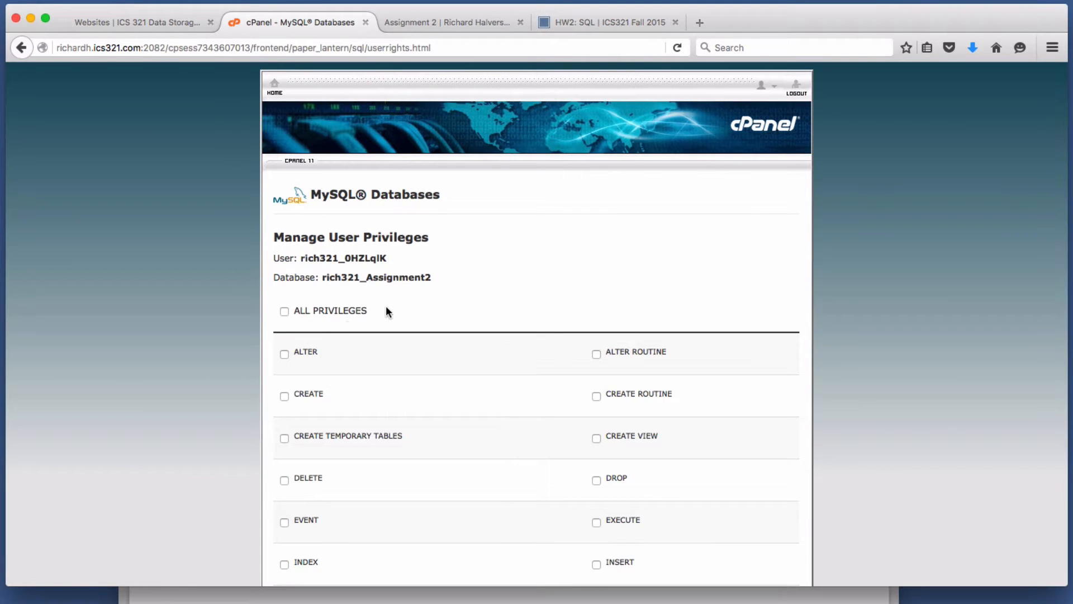
Grant the user all privileges on rich321_Assignment2, check the current databases list, and return to the cPanel home page.
left_click(285, 311)
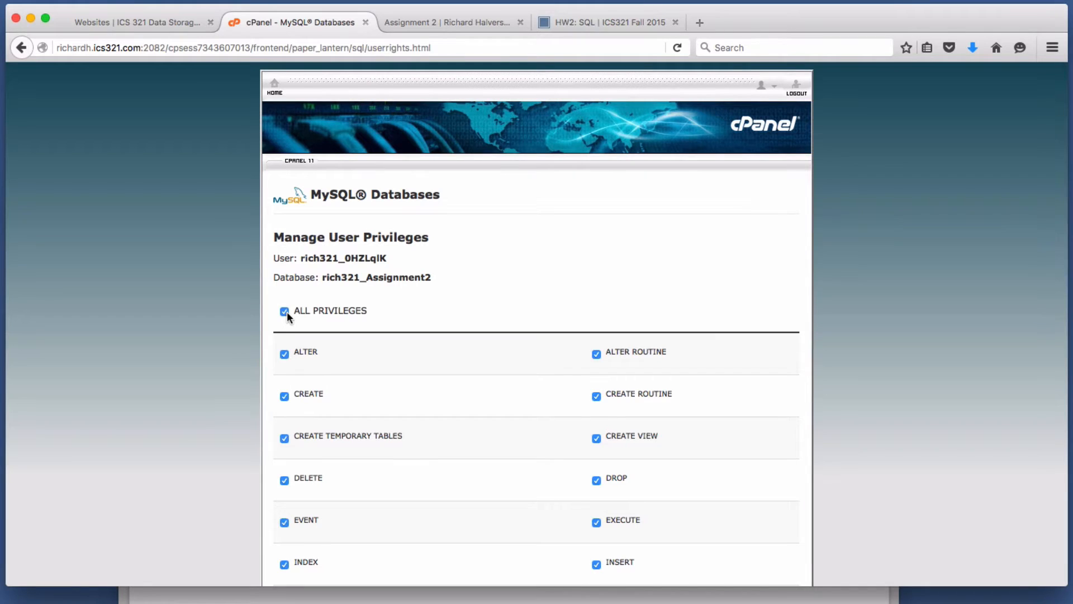
scroll(599, 393, "down", 7)
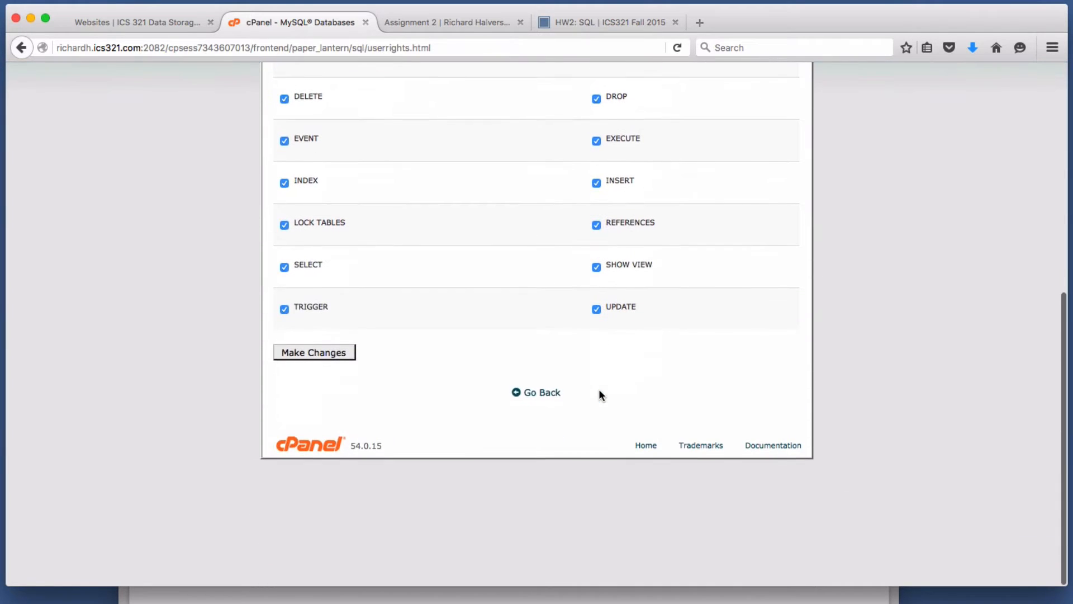
left_click(327, 362)
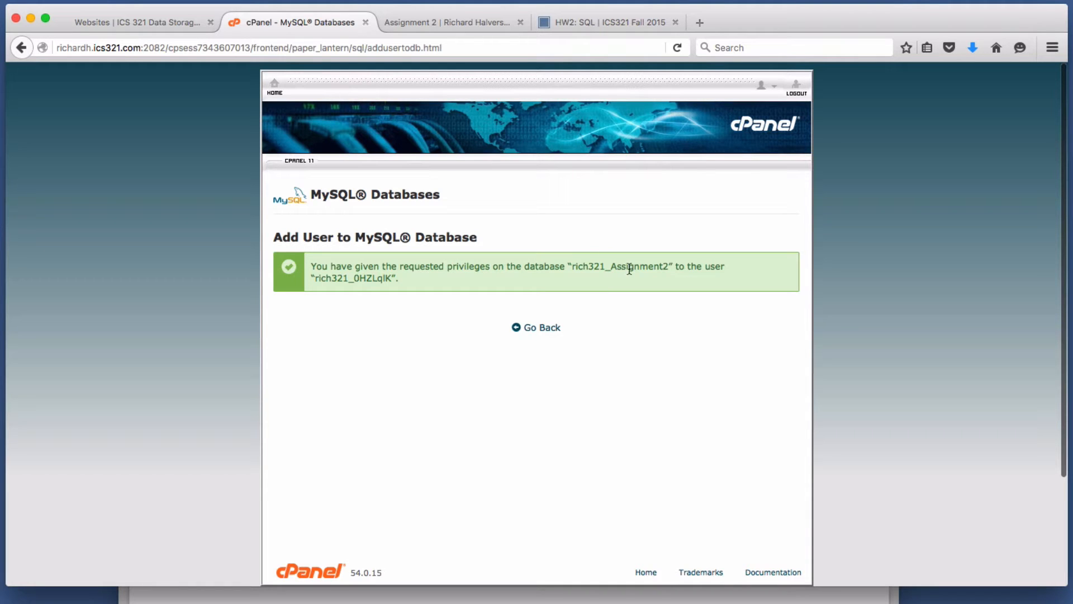
left_click(539, 332)
scroll(659, 372, "down", 6)
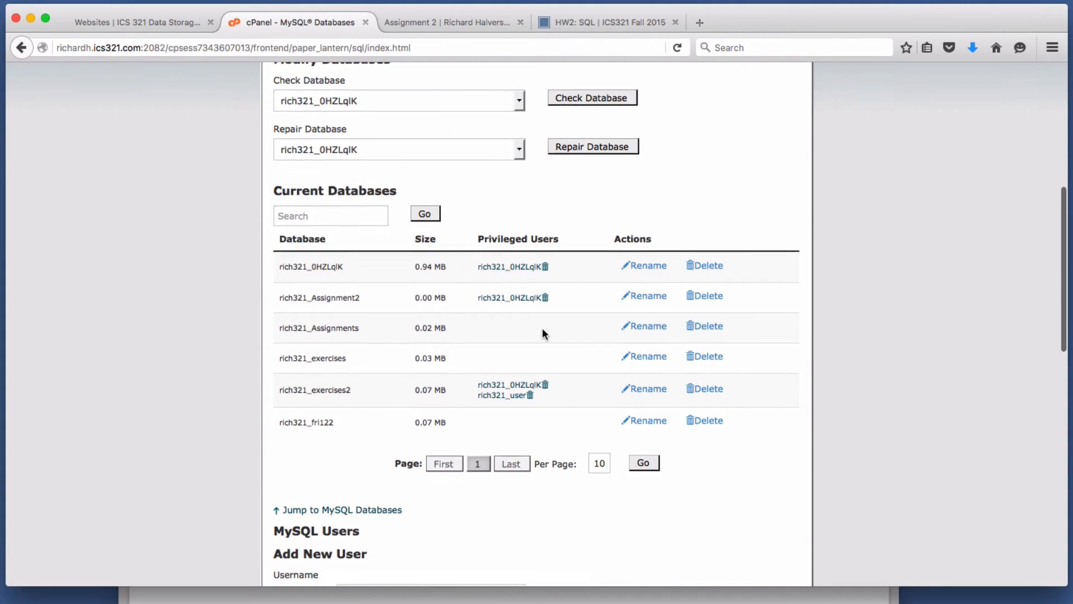
scroll(545, 329, "up", 6)
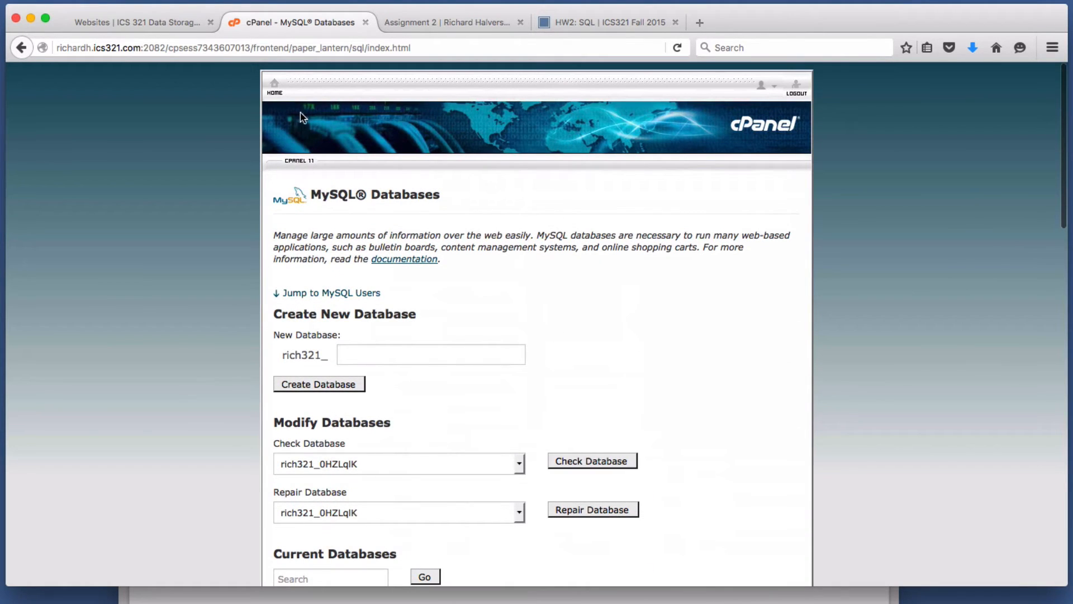
left_click(275, 86)
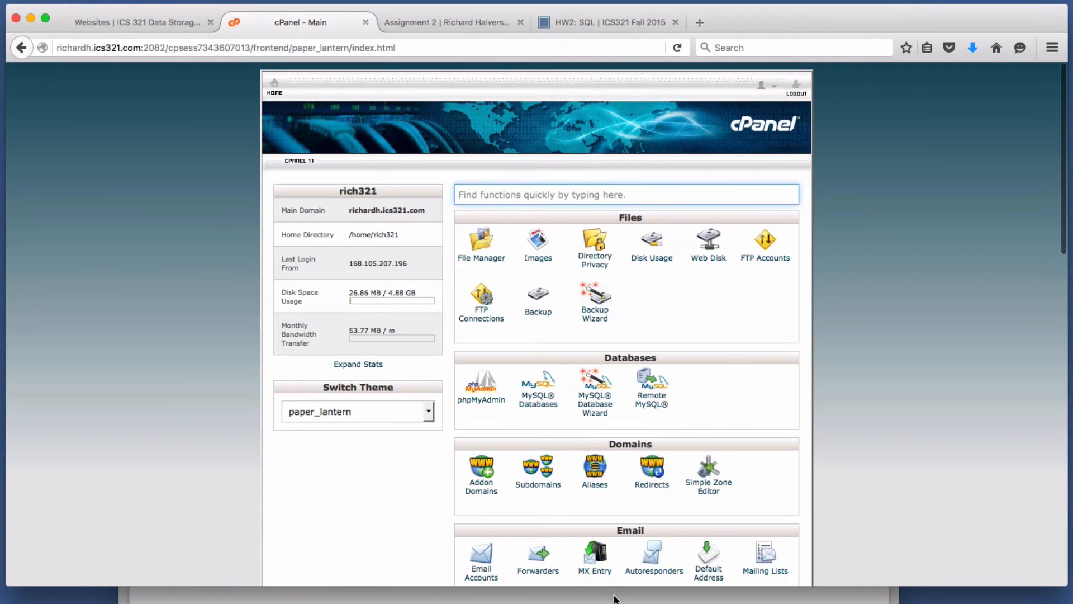
Switch to the Assignment2Steps document and read item 4 about uploading files to tables with phpMyAdmin.
left_click(613, 598)
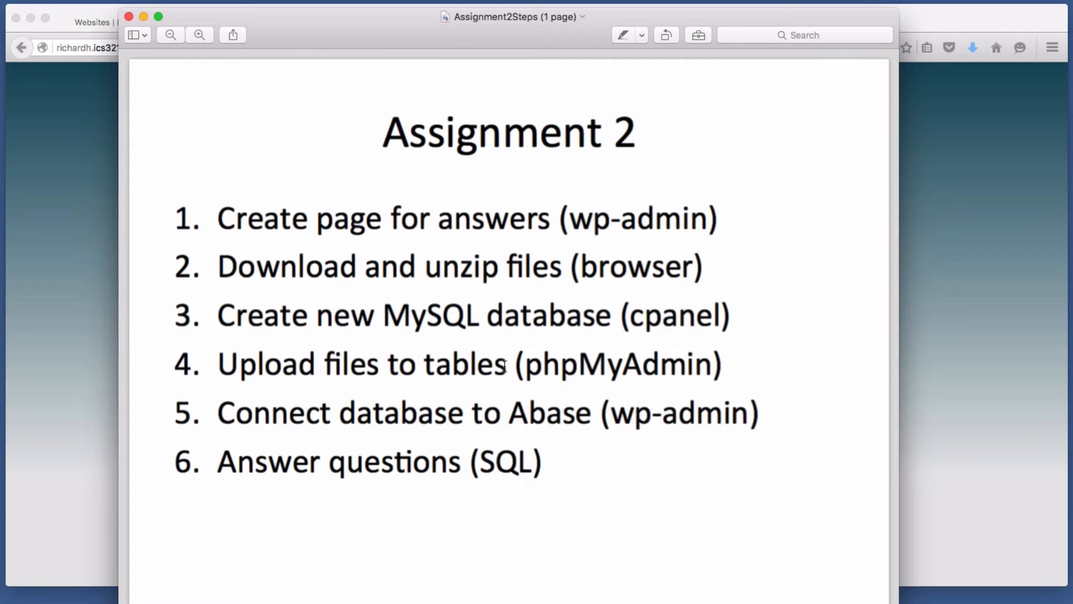
scroll(592, 366, "down", 1)
scroll(589, 369, "up", 1)
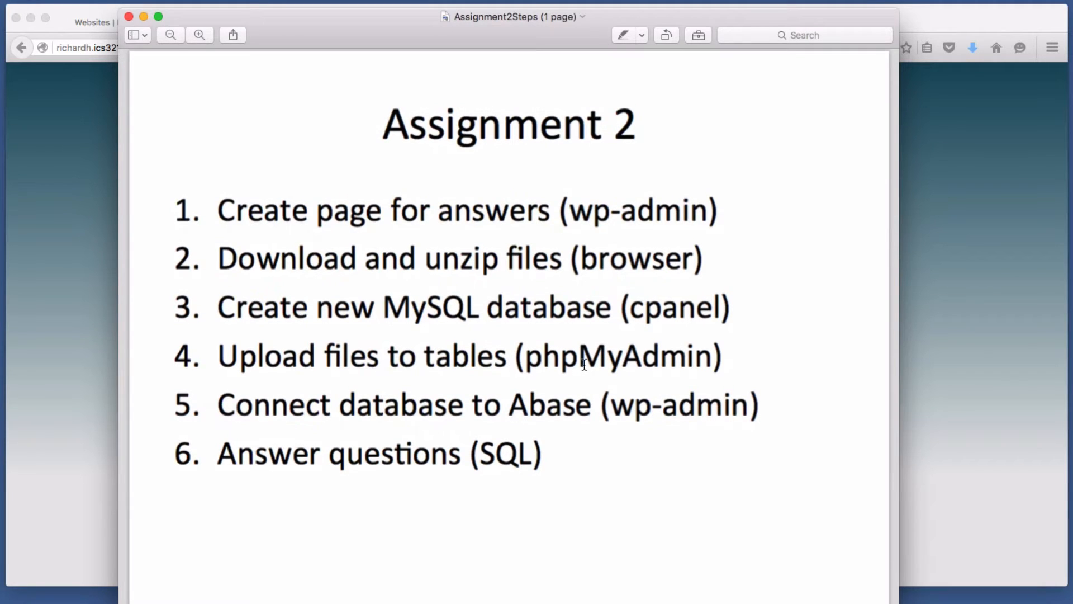
scroll(570, 367, "up", 1)
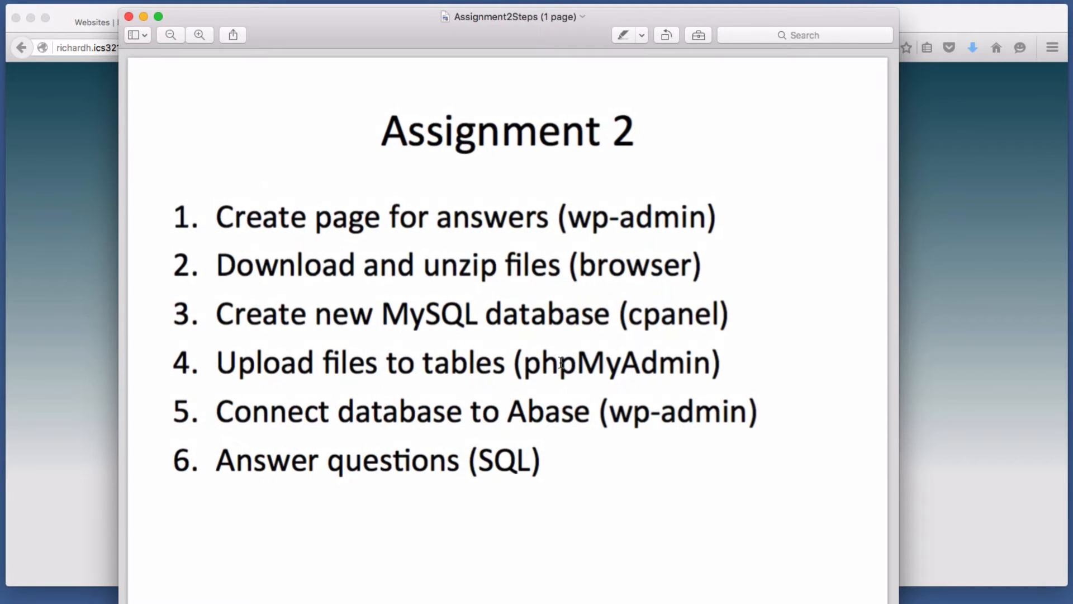
scroll(560, 362, "up", 1)
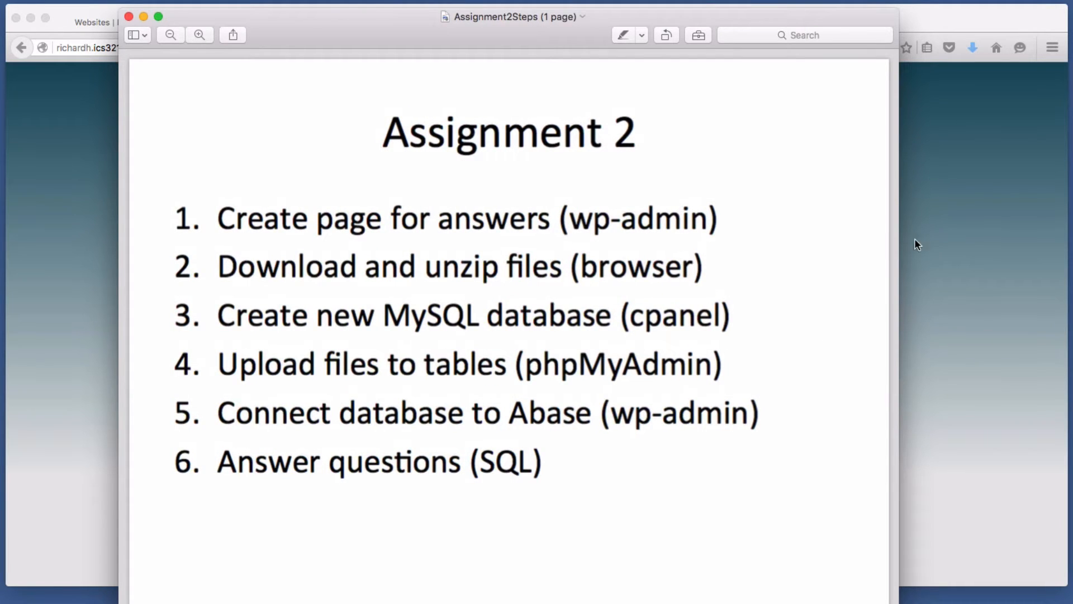
left_click_drag(303, 366, 536, 367)
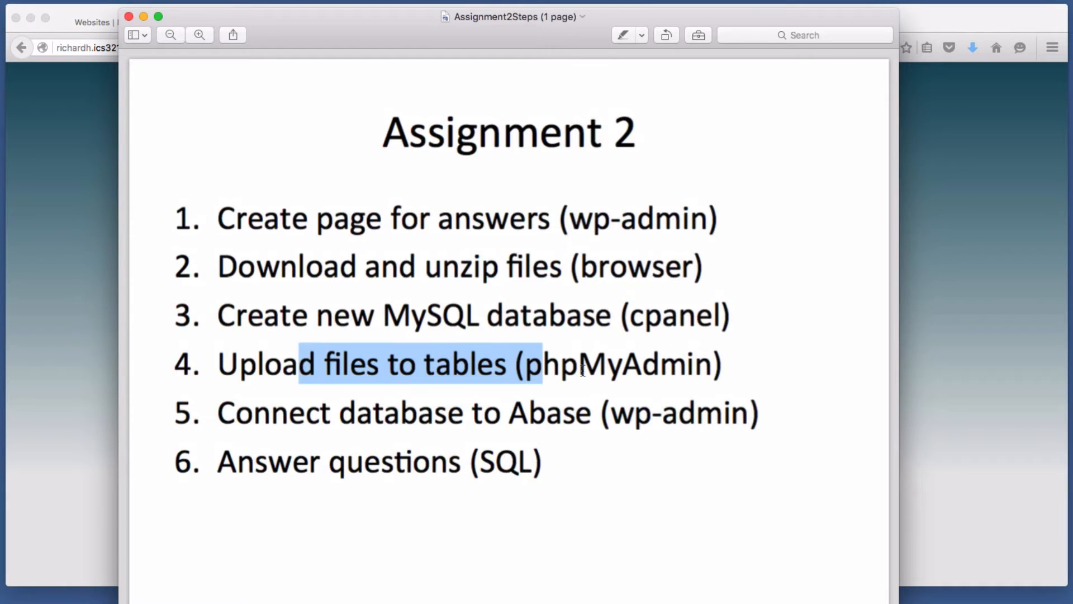
left_click(696, 339)
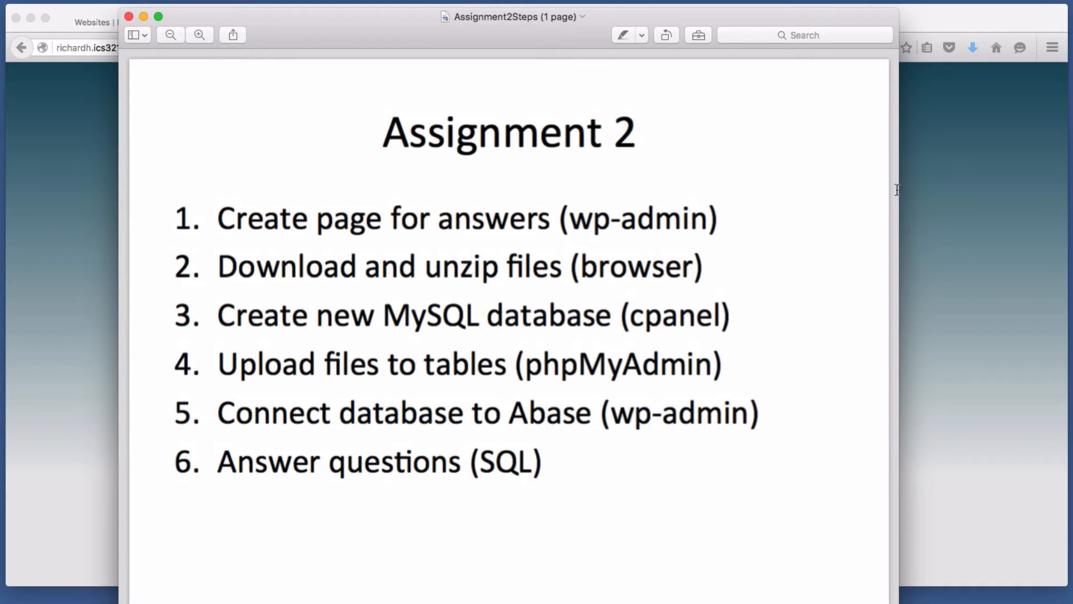
Return to the browser and open phpMyAdmin from cPanel, rechecking item 4 of the Assignment2Steps document while it loads.
left_click(931, 19)
scroll(696, 491, "down", 3)
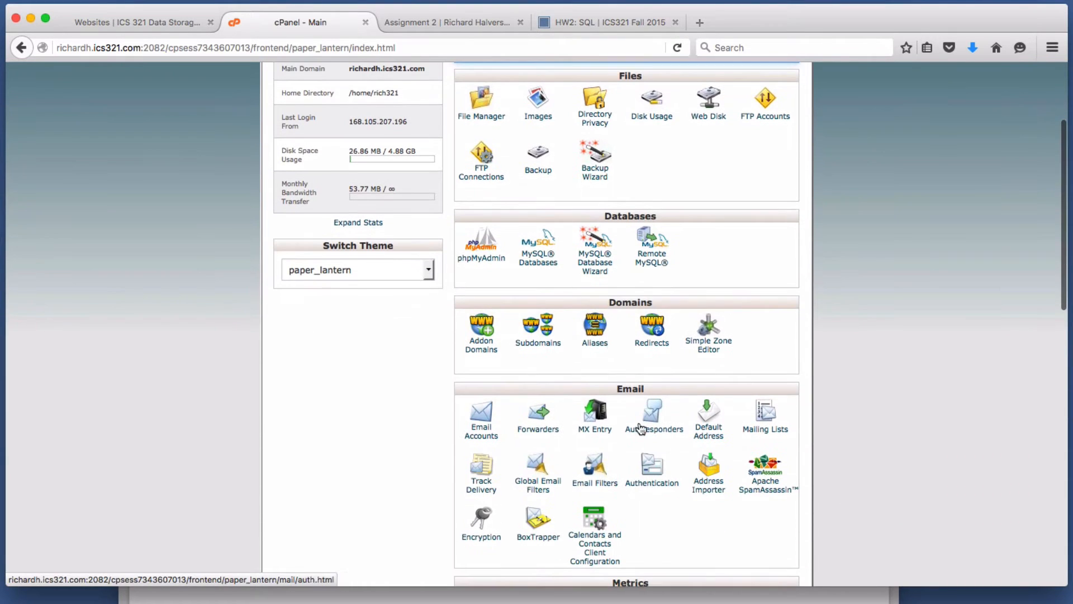
left_click(482, 260)
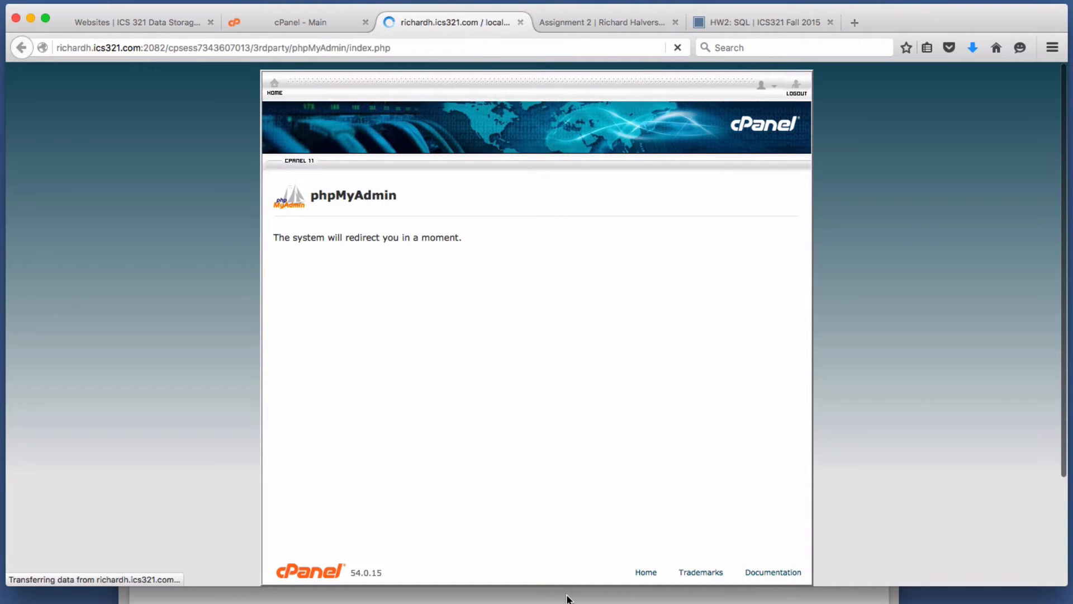
left_click(567, 598)
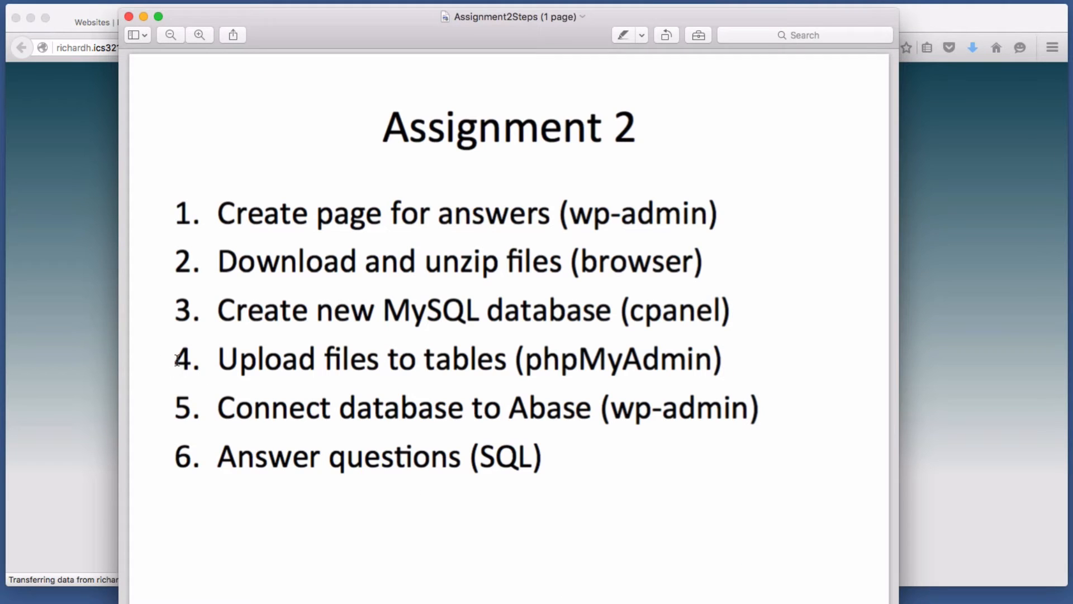
left_click(1038, 430)
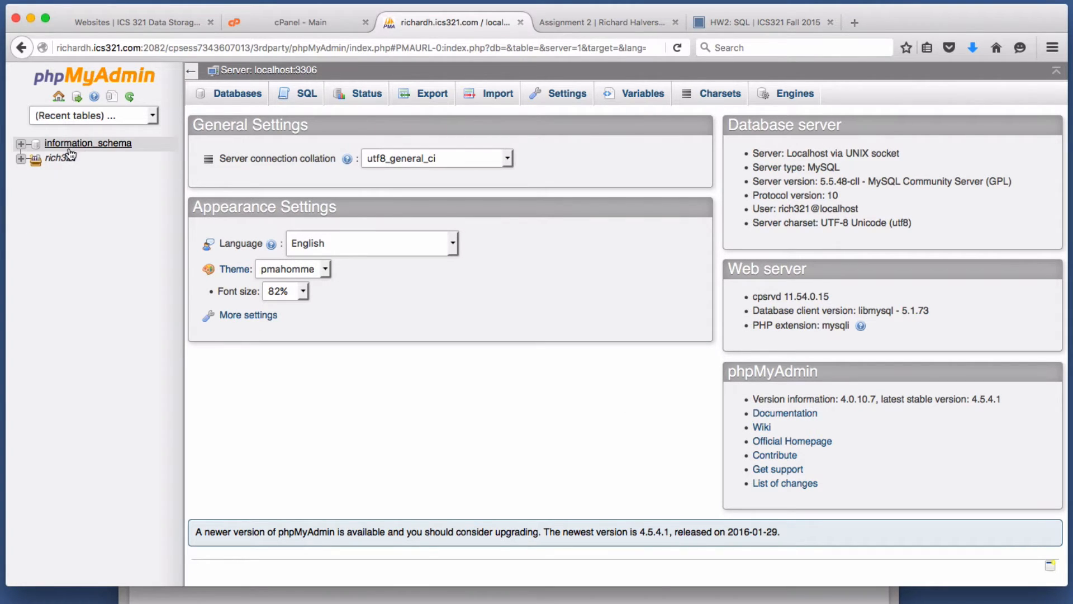
Expand the rich321 database group, open the rich321_Assignment2 database, and enlarge the page by two zoom levels.
left_click(33, 161)
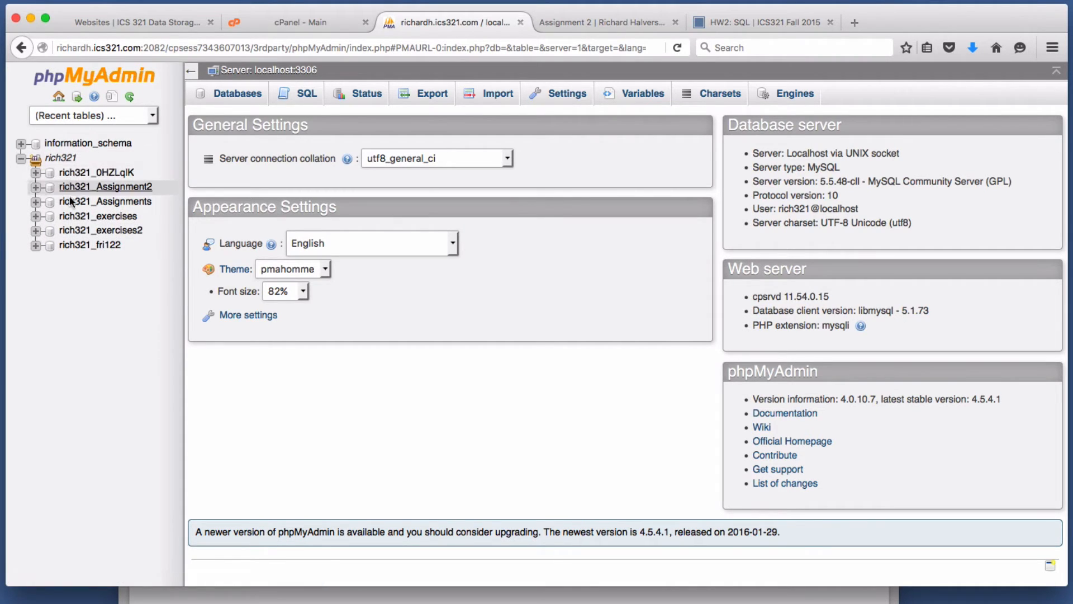
left_click(126, 188)
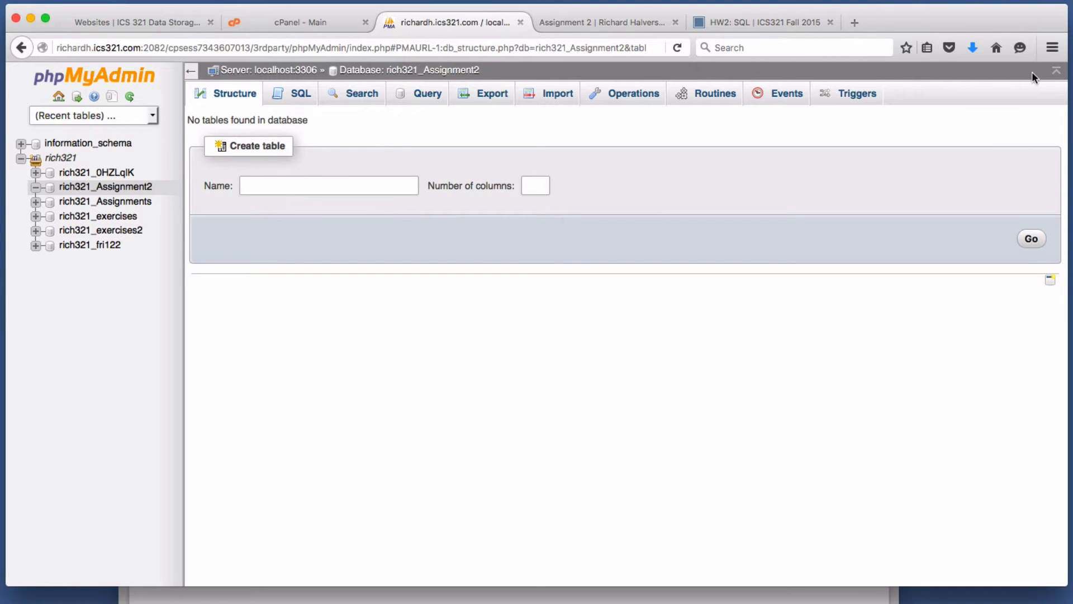
left_click(1054, 48)
left_click(1037, 97)
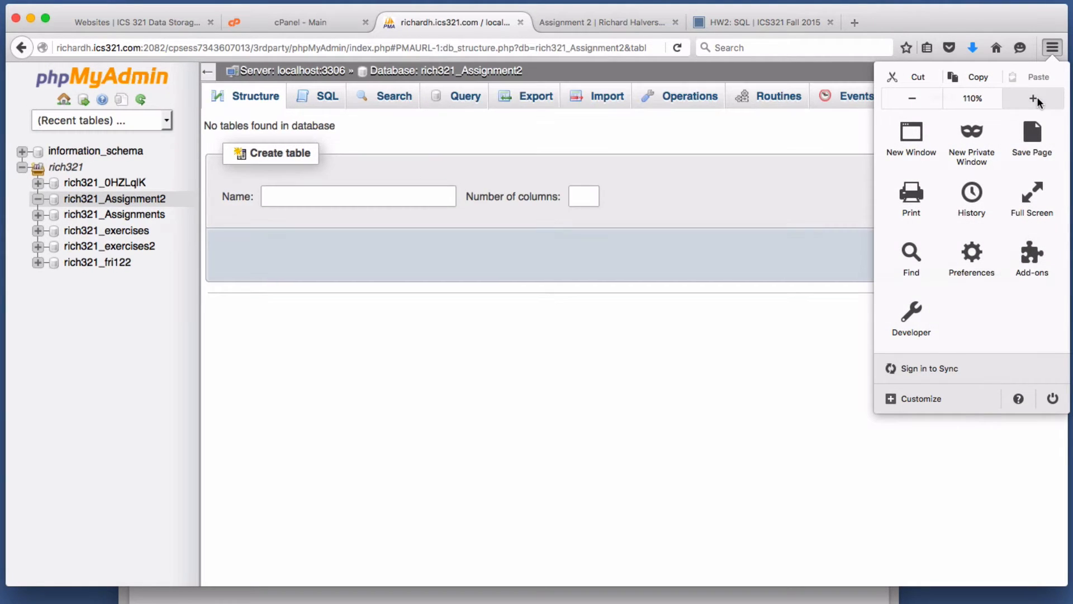
left_click(1037, 97)
left_click(853, 269)
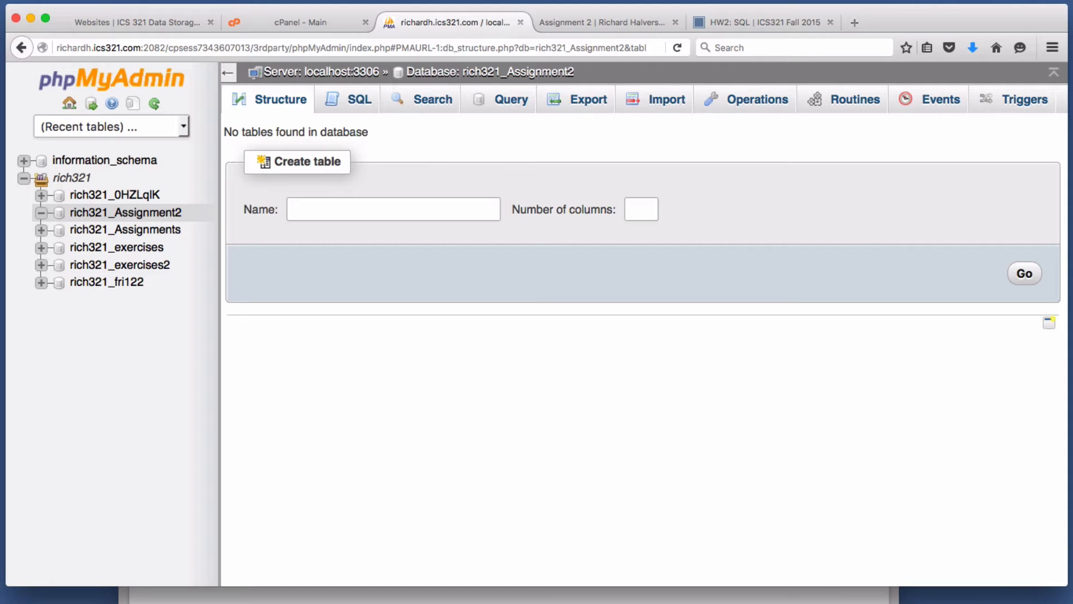
Switch to Finder and open the ics321a2 folder inside the Assignment 2 folder.
key("super+Tab")
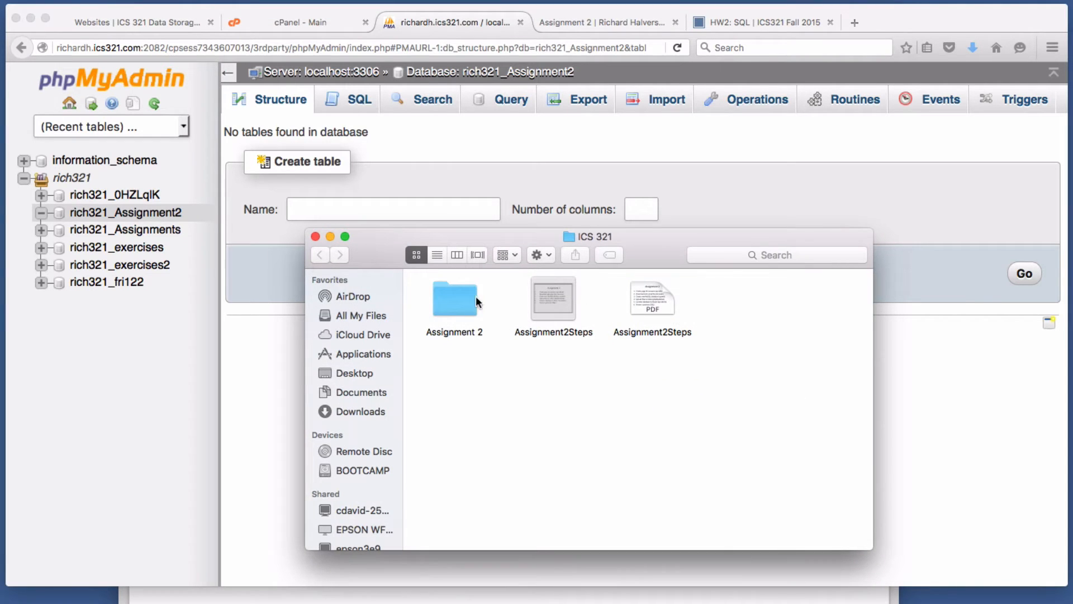
double_click(476, 302)
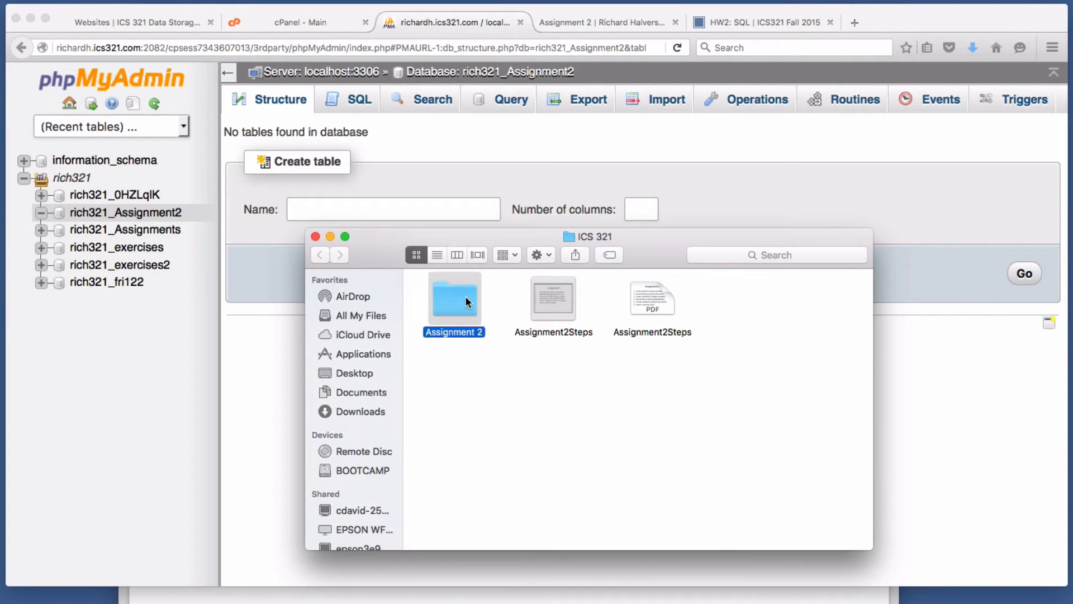
double_click(435, 290)
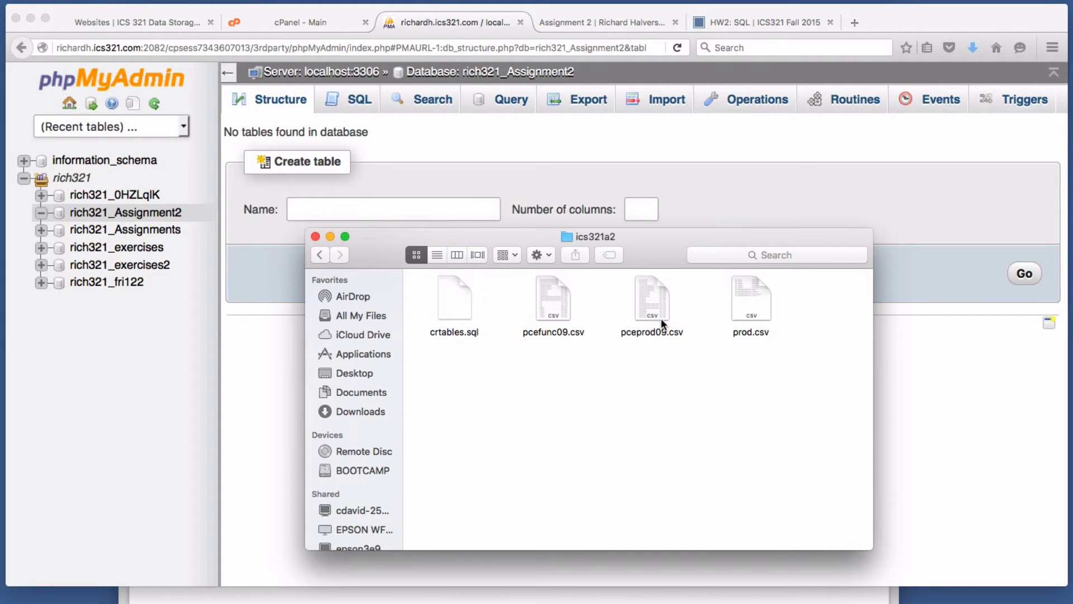
Open crtables.sql from the ics321a2 folder with TextEdit as the chosen application.
left_click(459, 309)
right_click(459, 302)
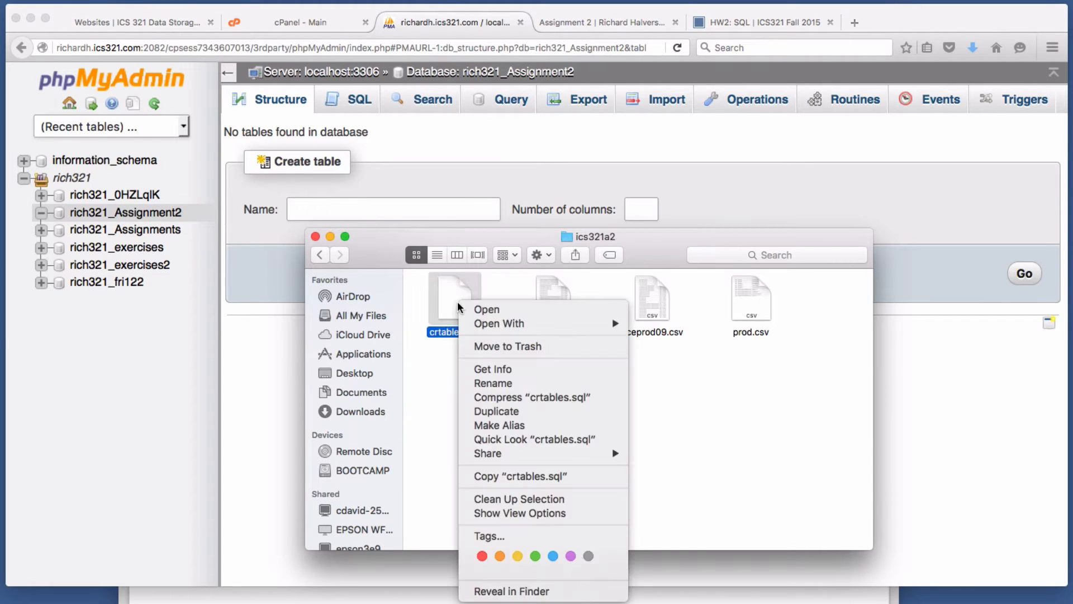
mouse_move(471, 324)
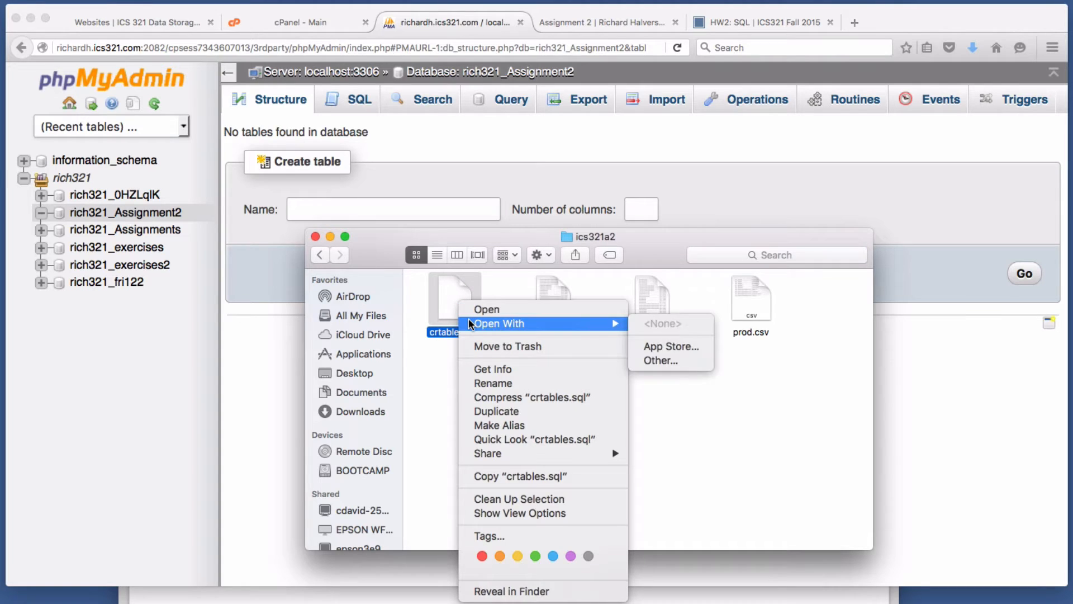
left_click(653, 361)
scroll(444, 275, "down", 8)
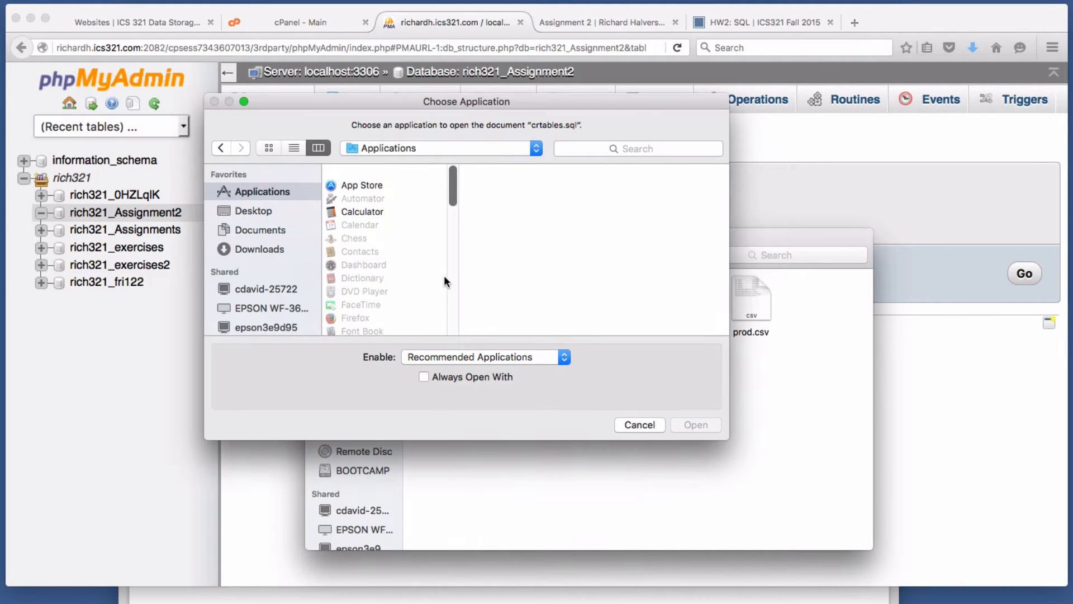
scroll(423, 278, "down", 3)
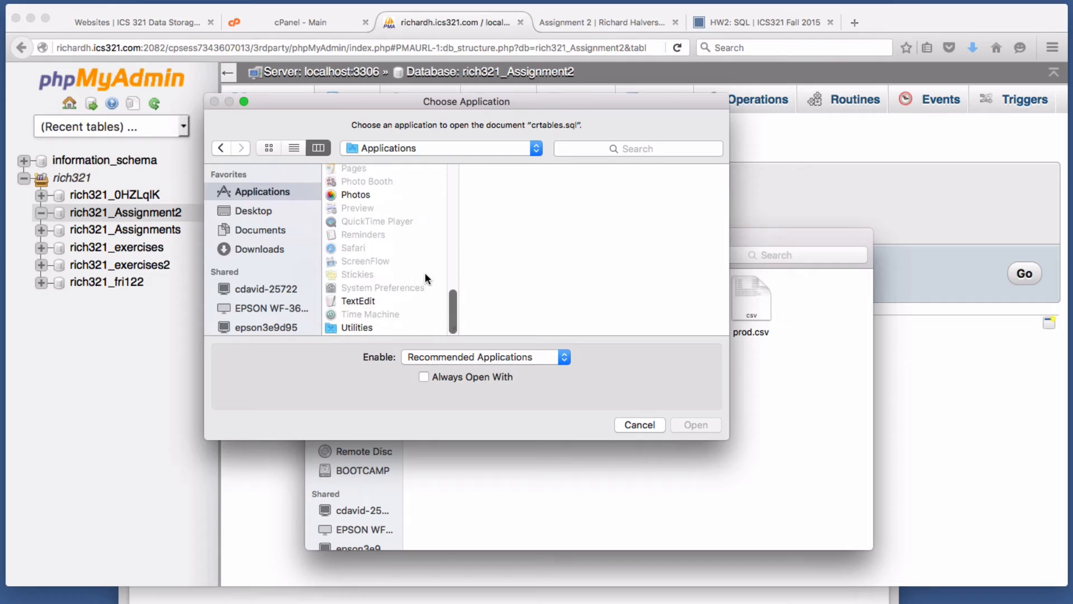
left_click(346, 303)
left_click(424, 376)
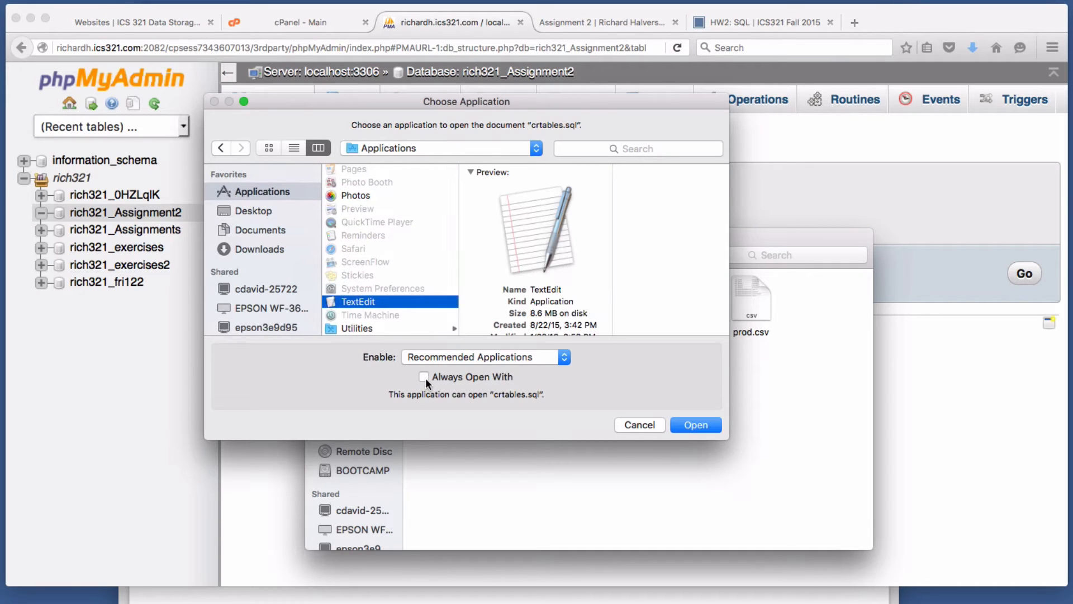
left_click(699, 425)
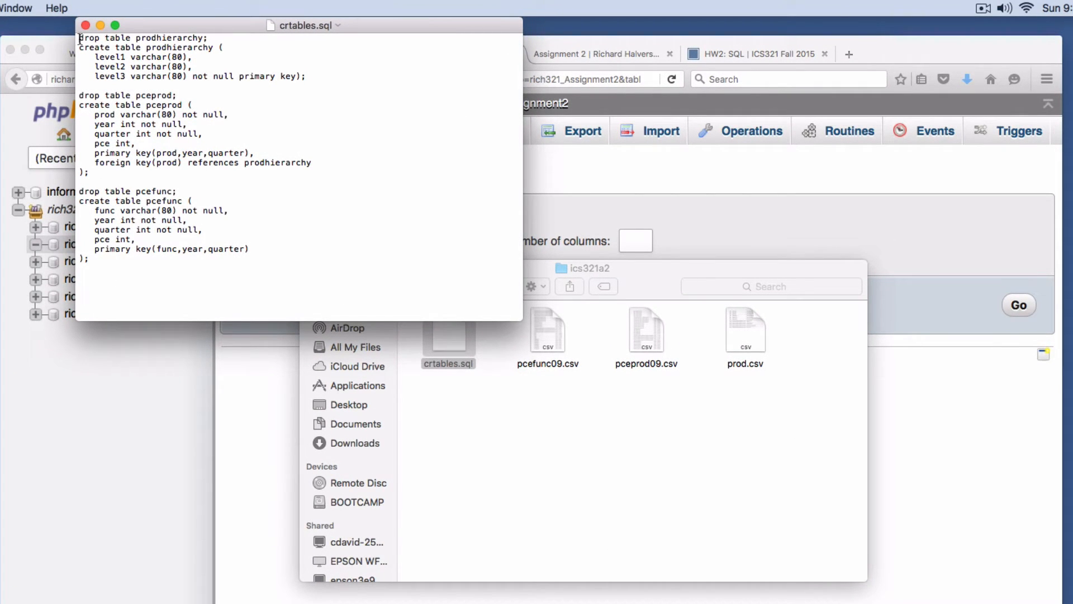
Copy the entire crtables.sql script and return to the phpMyAdmin page in the browser.
left_click_drag(80, 38, 161, 254)
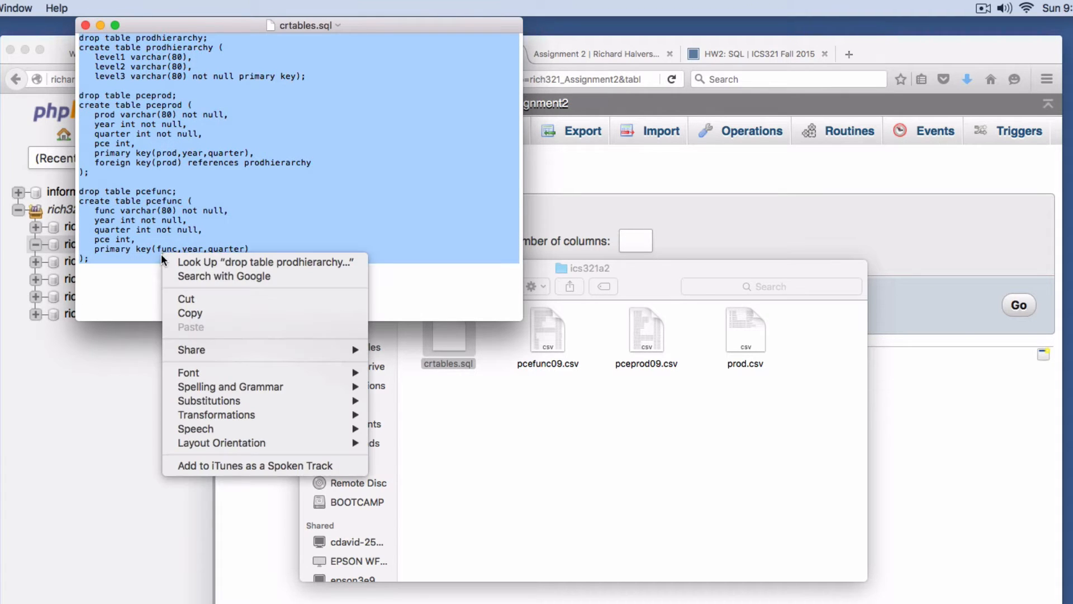
right_click(161, 253)
left_click(185, 314)
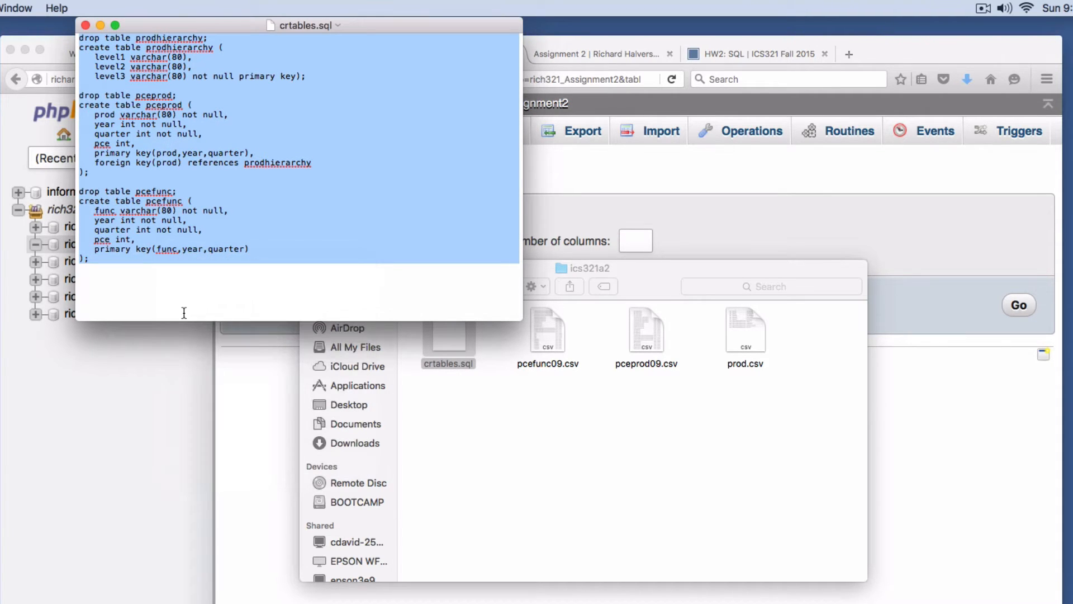
left_click(658, 176)
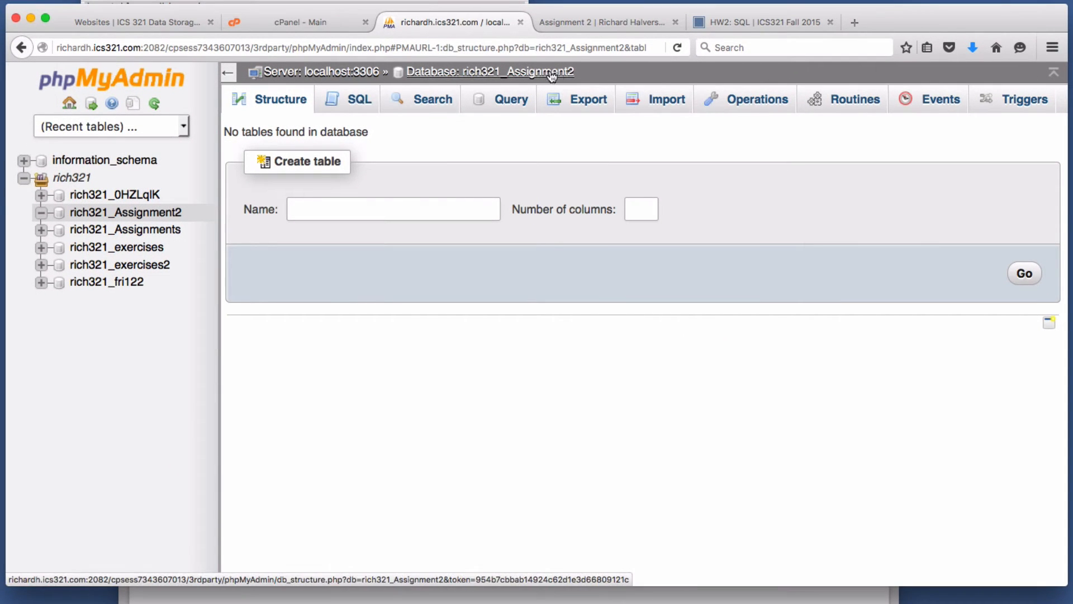
Try to run the copied crtables.sql script as an SQL query on the rich321_Assignment2 database.
left_click(357, 103)
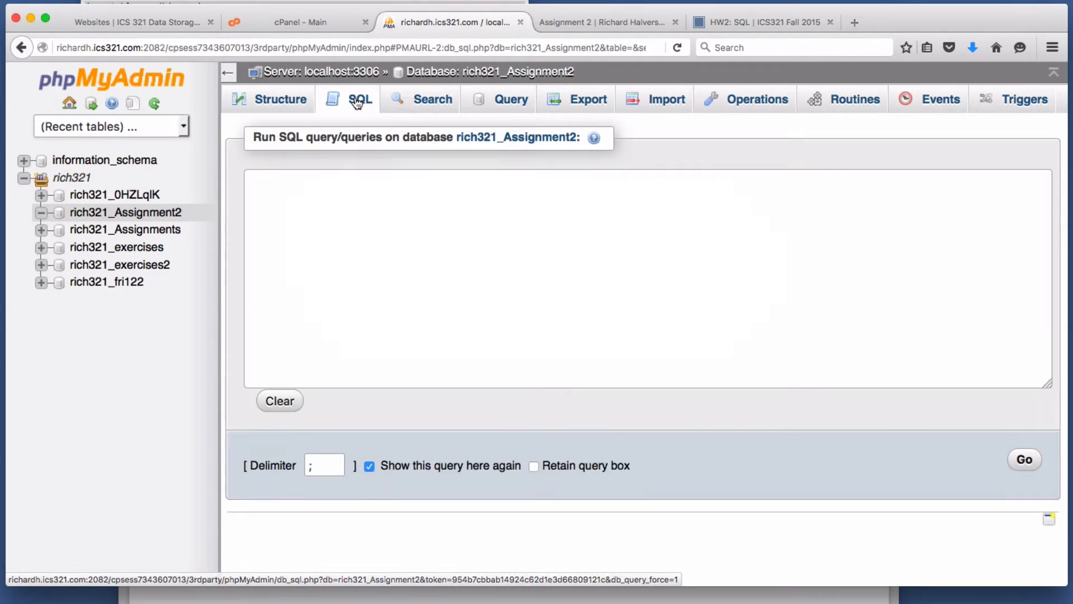
right_click(333, 190)
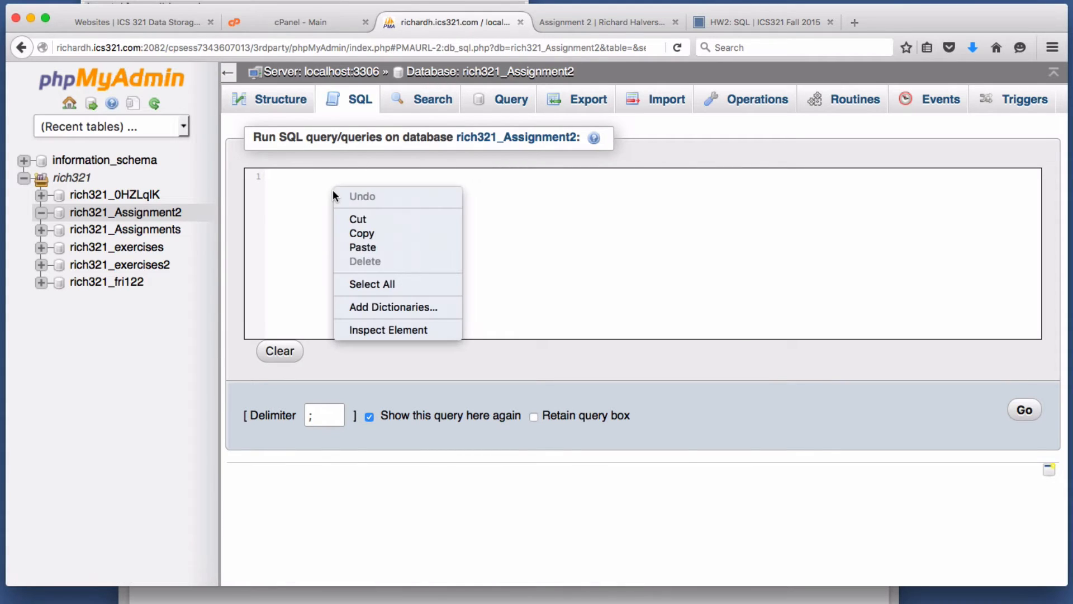
left_click(360, 248)
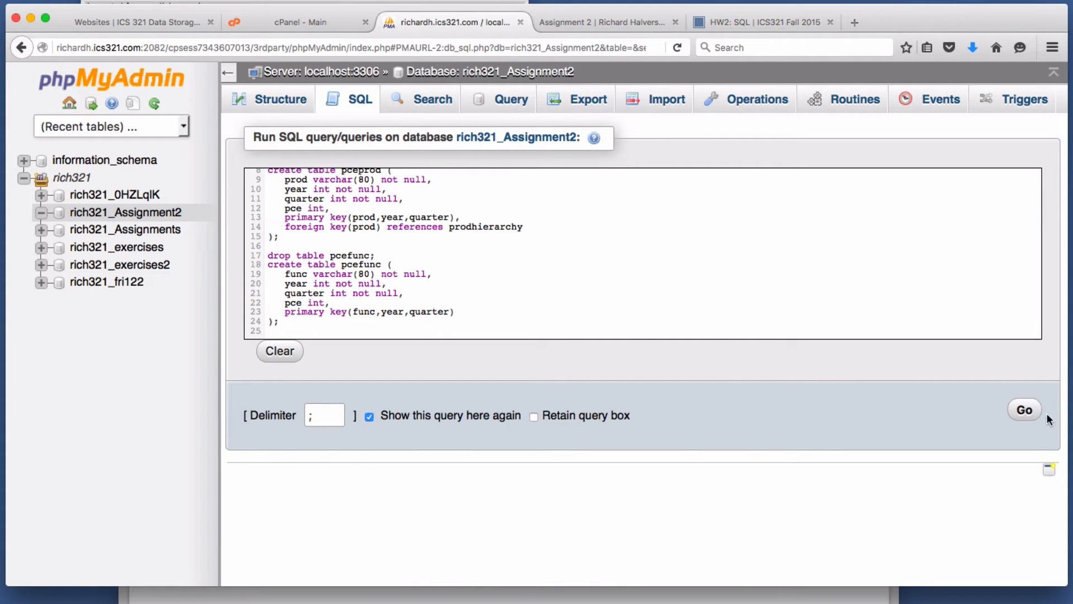
left_click(1026, 413)
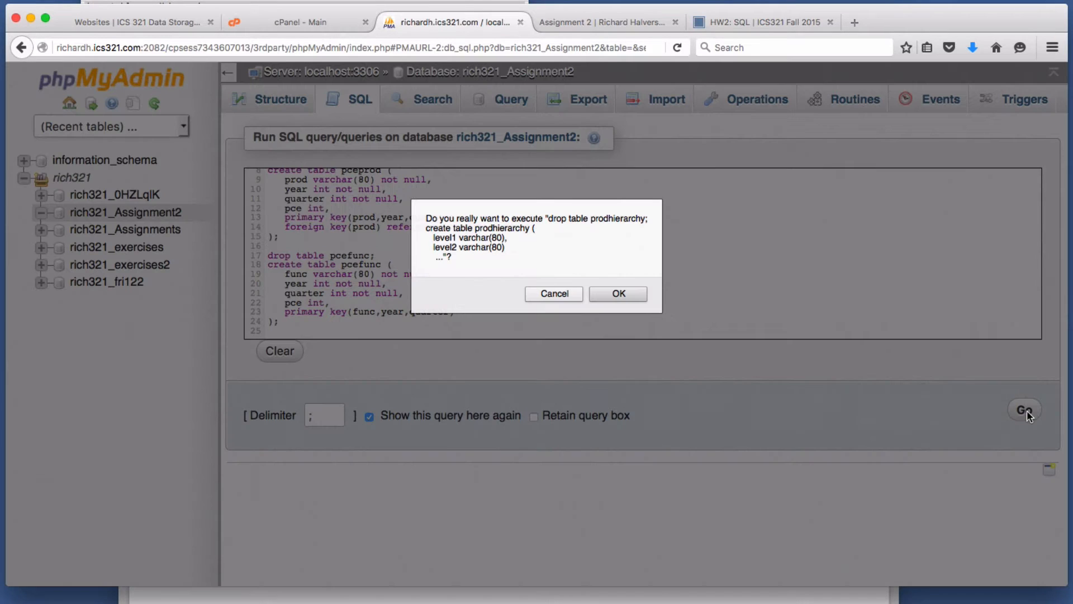
left_click(617, 295)
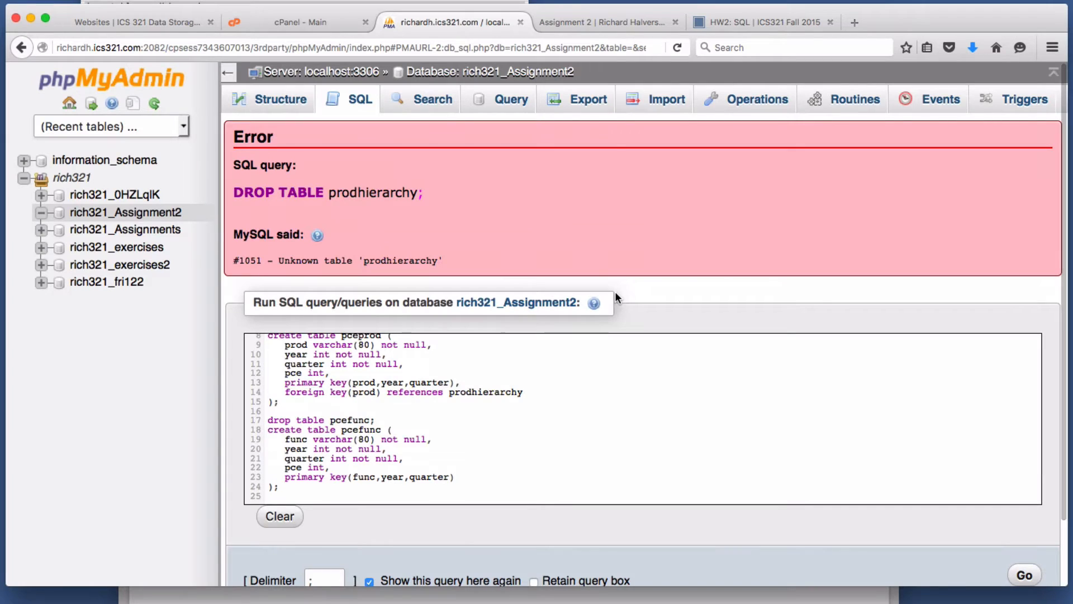
Review the SQL error and the submitted script, and return to the rich321_Assignment2 structure page.
scroll(562, 229, "down", 1)
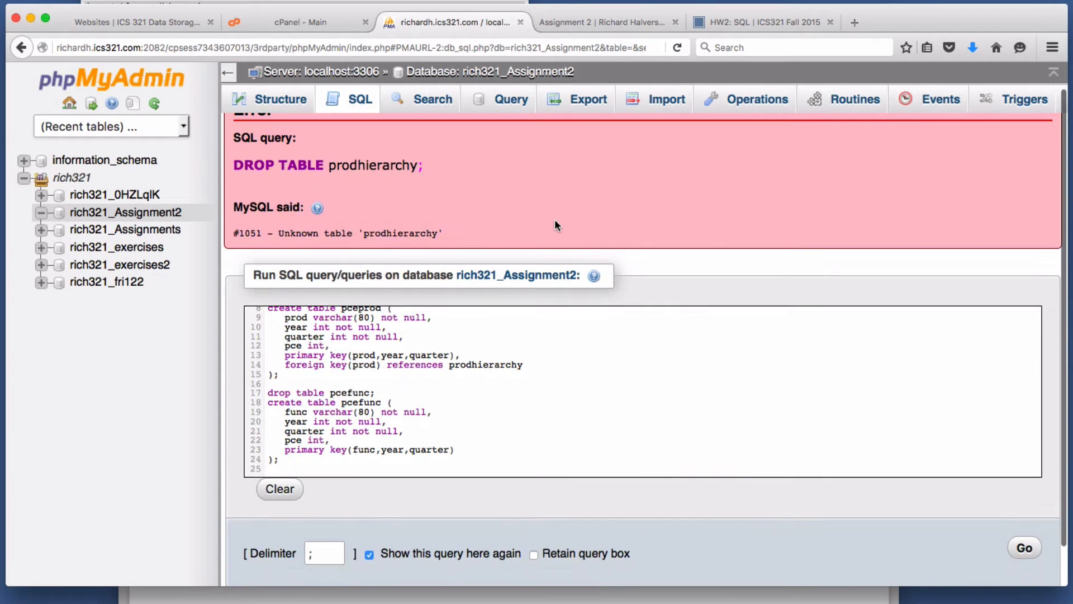
scroll(513, 356, "up", 5)
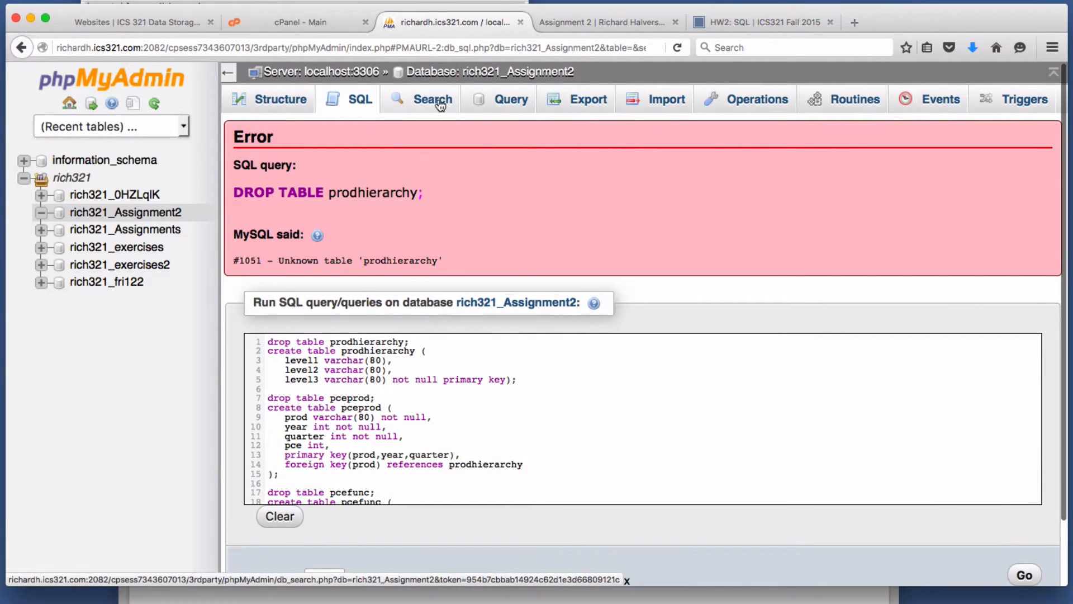
left_click(493, 77)
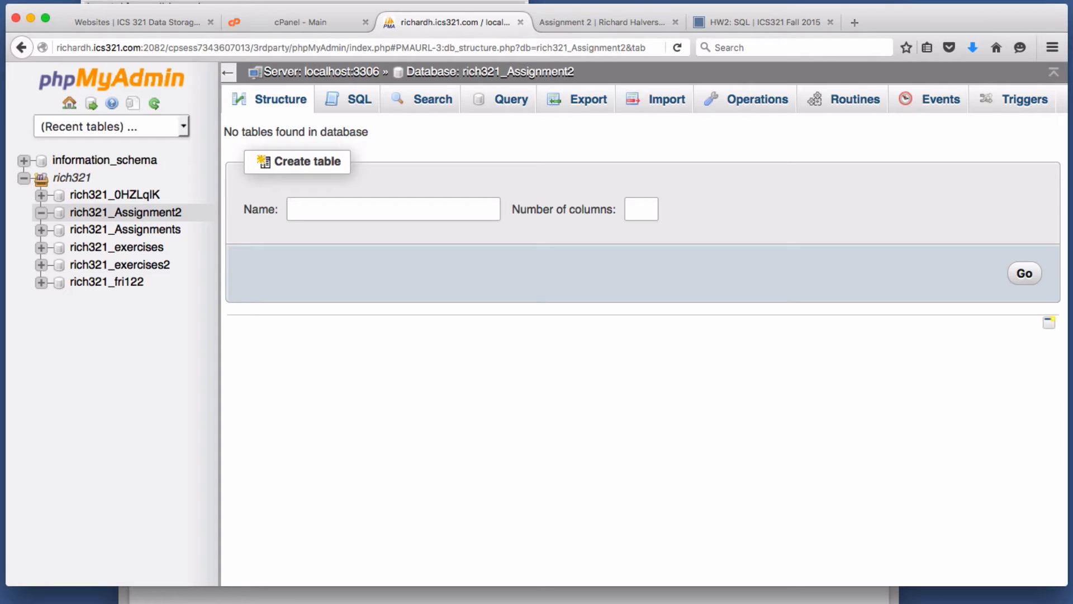
Switch back to the crtables.sql script in TextEdit and clear its text selection.
left_click(890, 594)
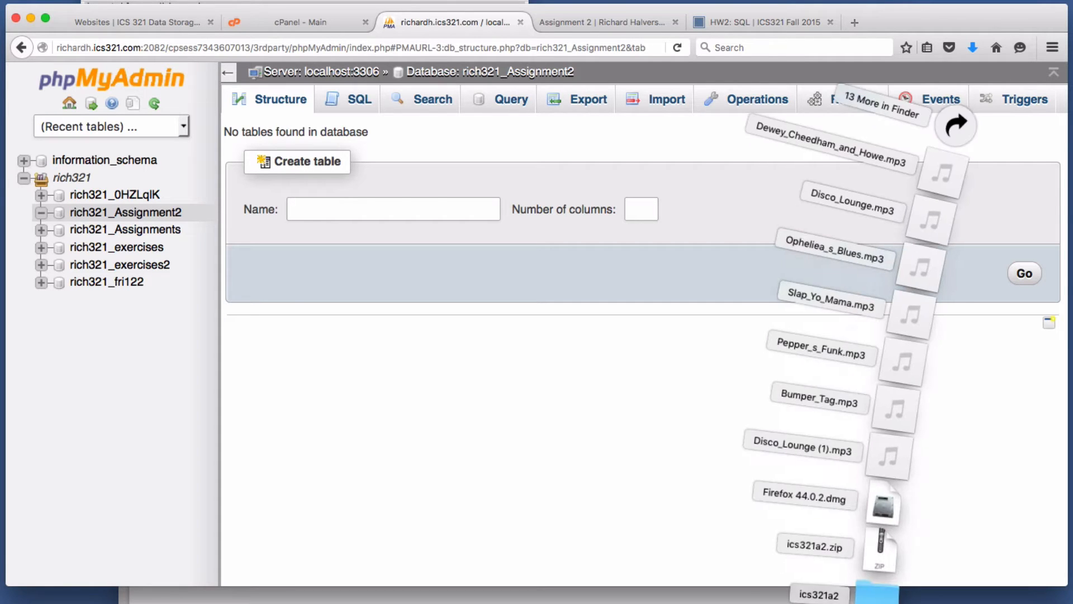
left_click(891, 594)
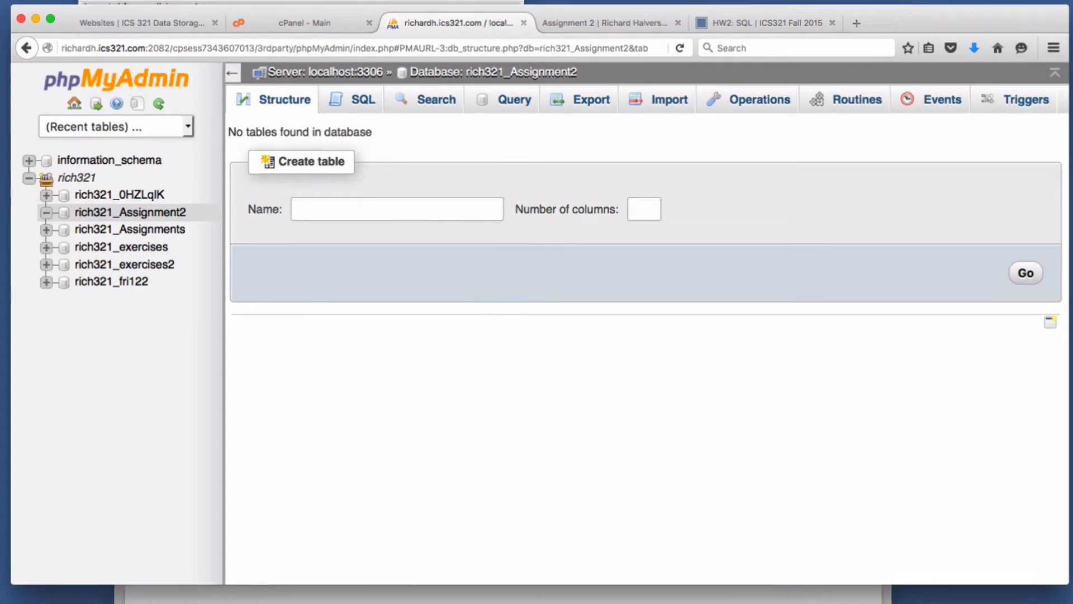
key("ctrl+Up")
left_click(149, 203)
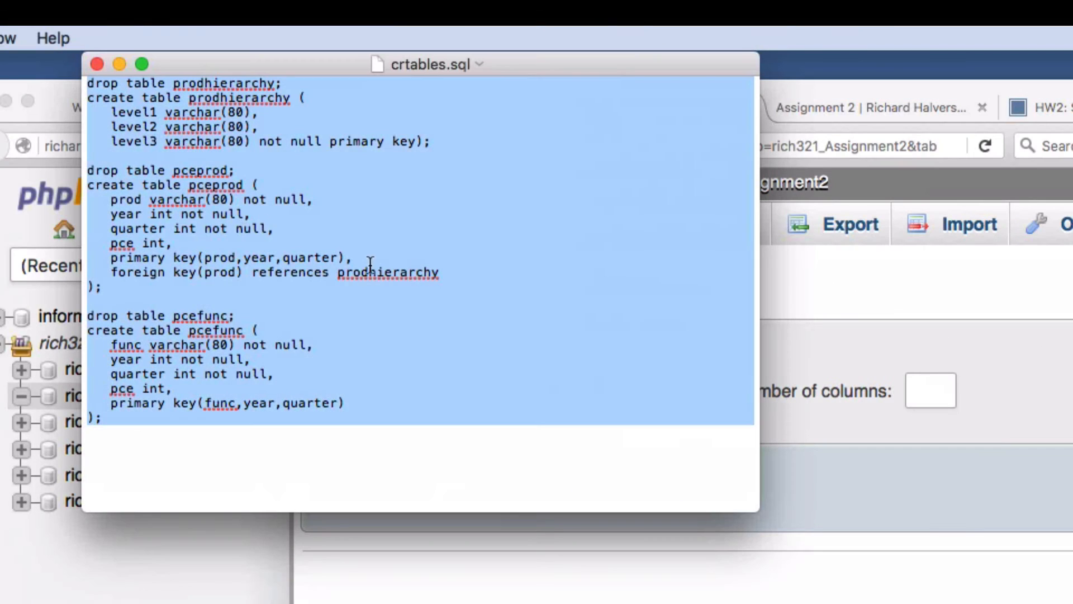
left_click(306, 261)
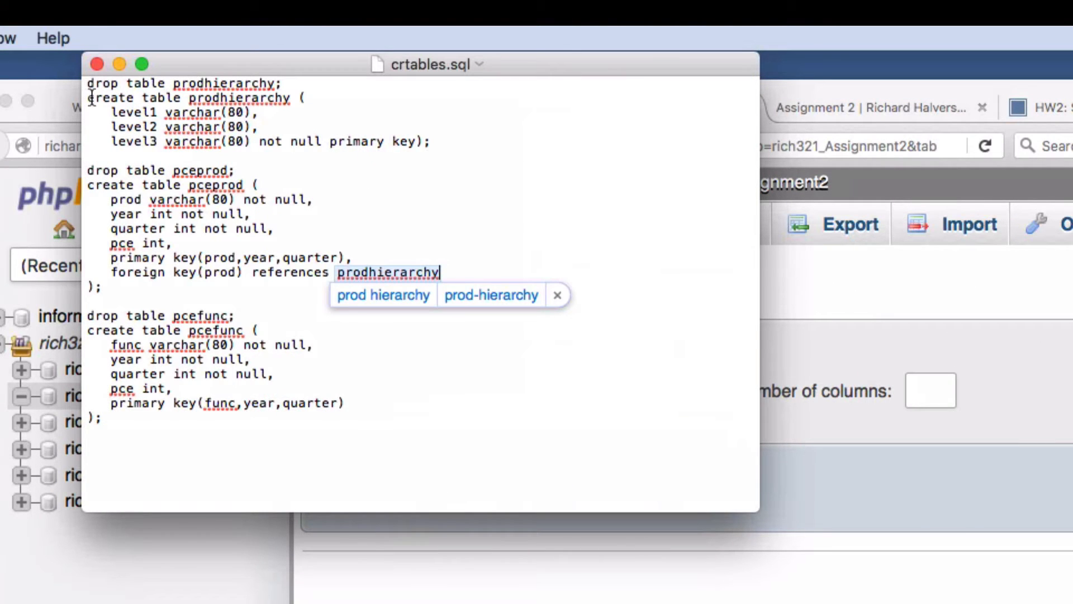
left_click(398, 140)
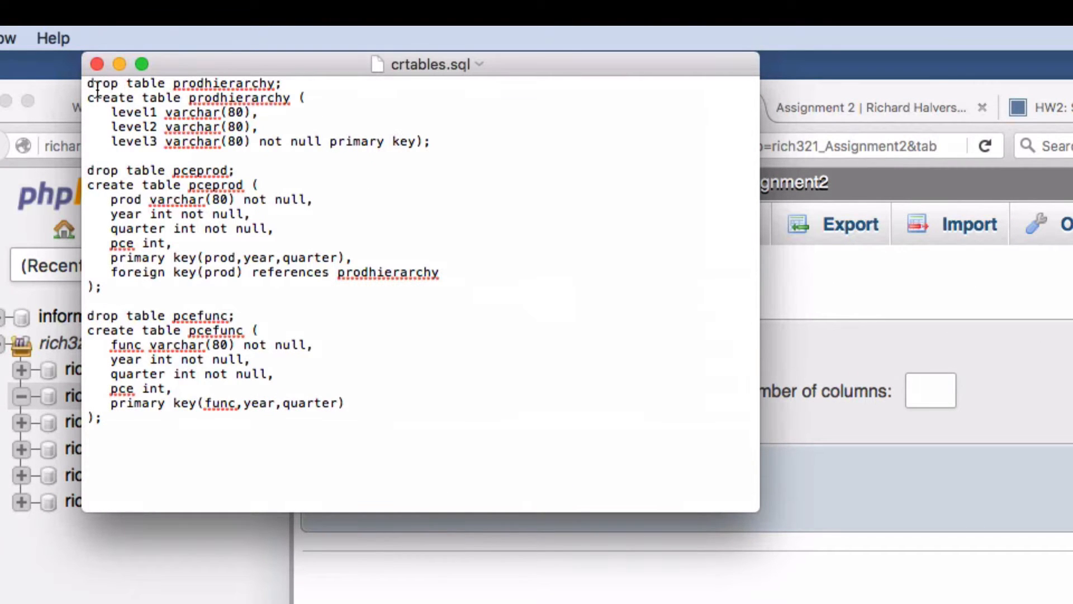
Delete the drop table lines for prodhierarchy, pceprod and pcefunc from the script, along with the leftover blank lines.
left_click_drag(88, 84, 284, 83)
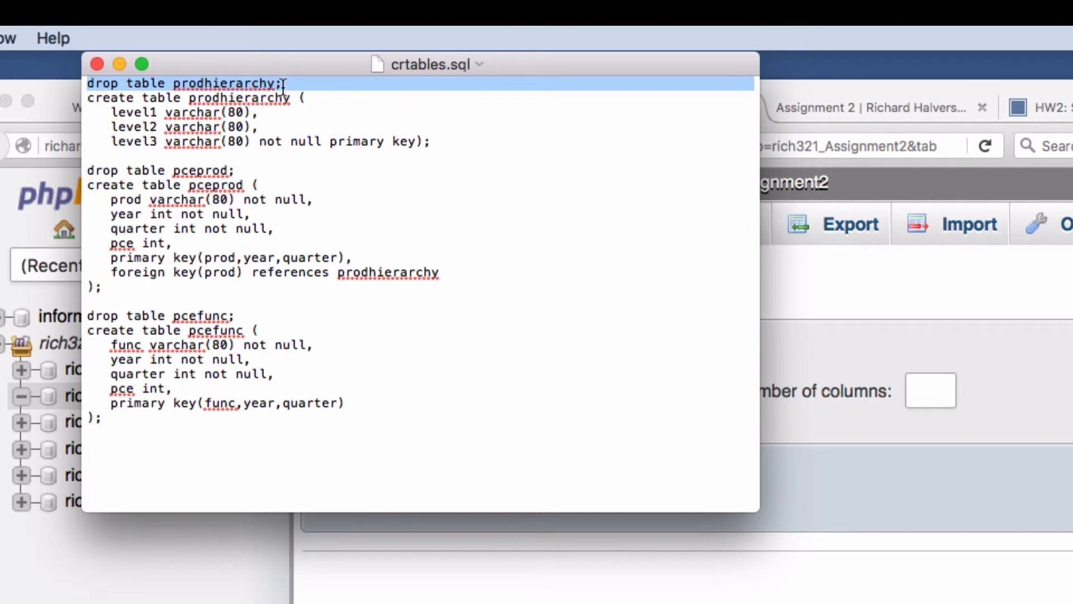
key("BackSpace")
left_click_drag(247, 156, 84, 160)
key("BackSpace")
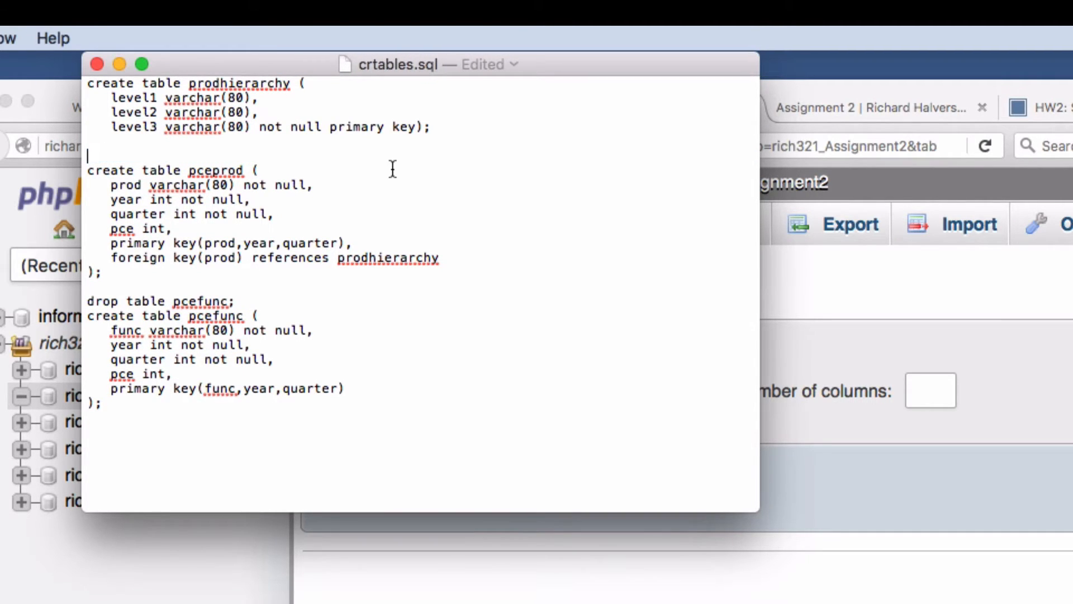
key("BackSpace")
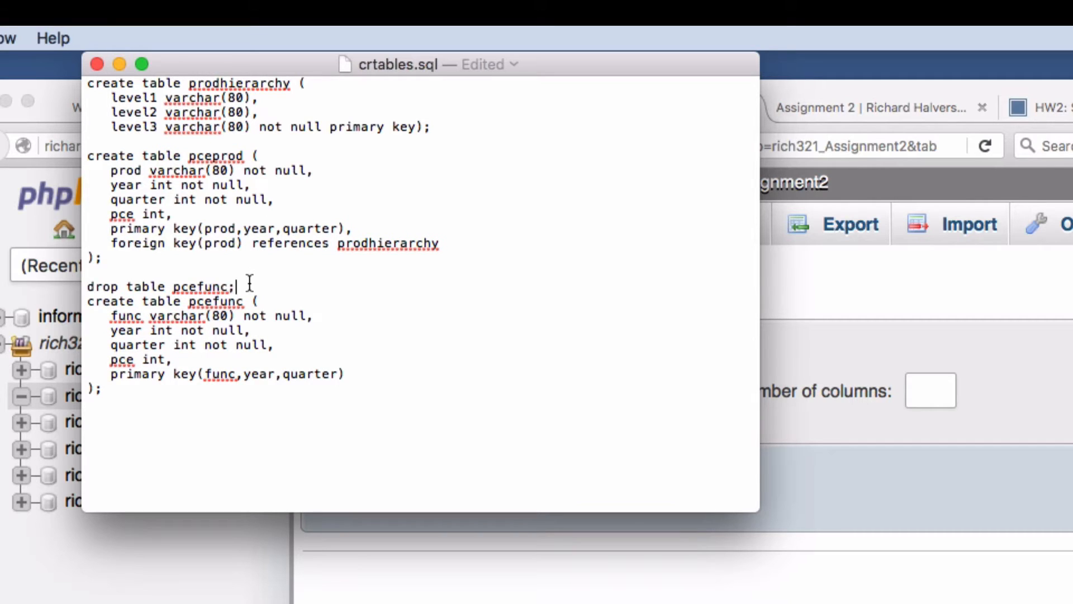
left_click_drag(250, 285, 85, 285)
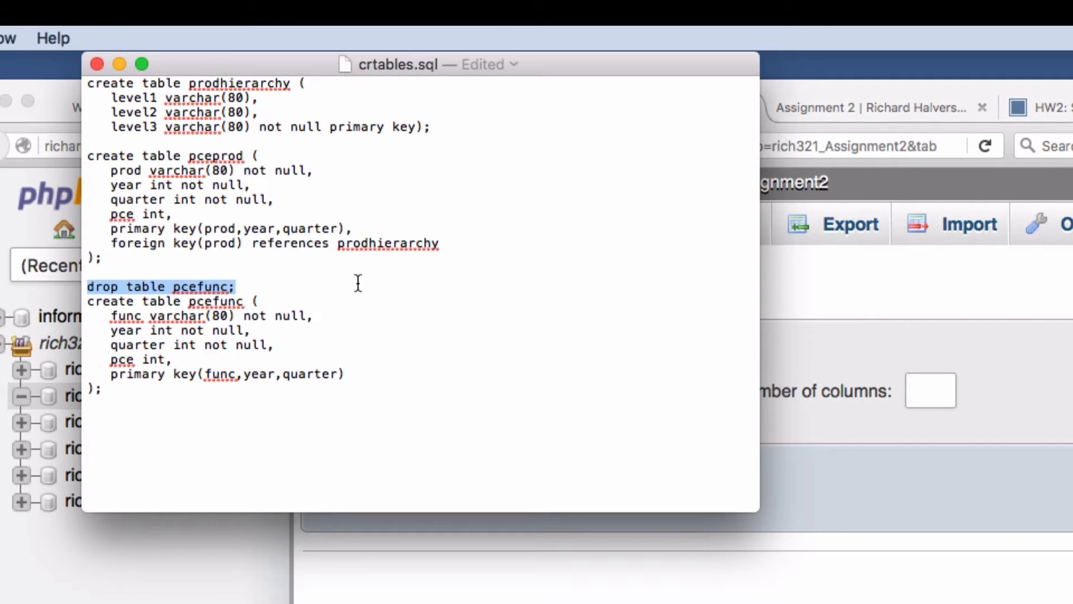
key("BackSpace")
key("BackSpace")
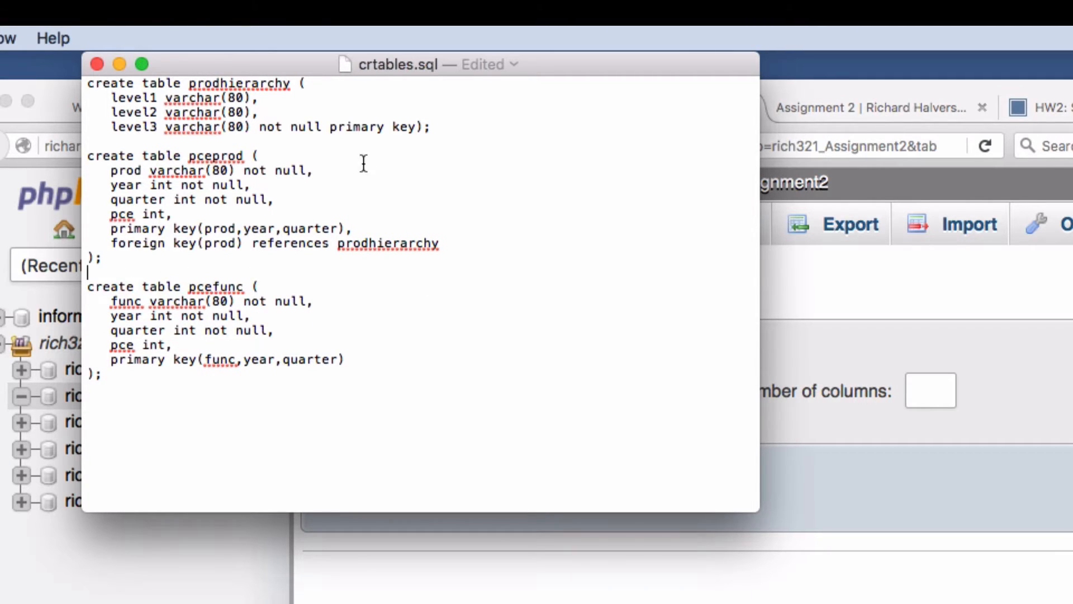
Dismiss the text selection's context options and save the edited crtables.sql file.
right_click(476, 150)
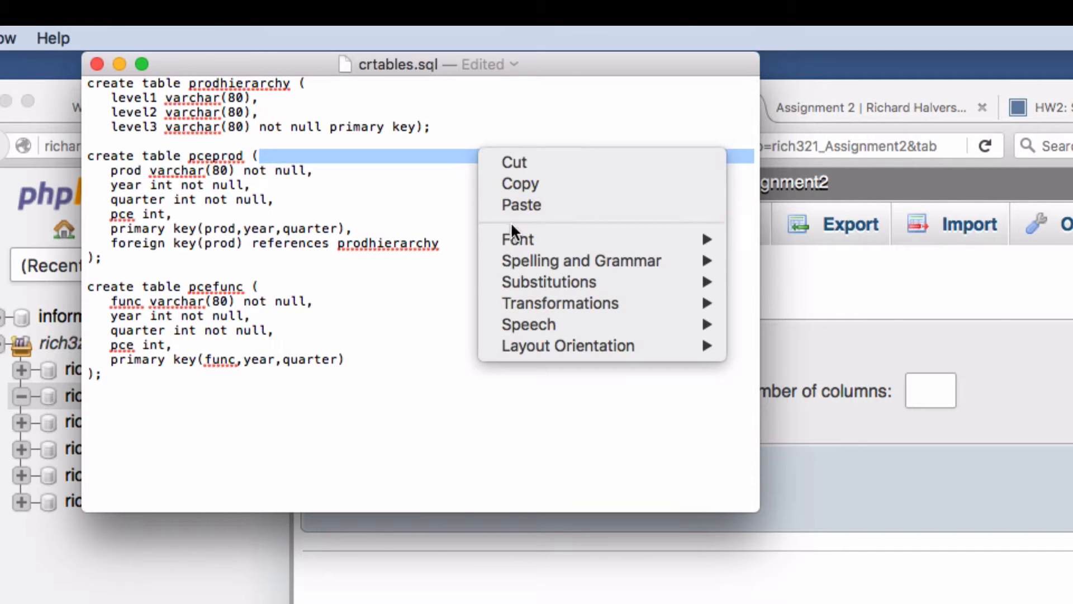
left_click(371, 156)
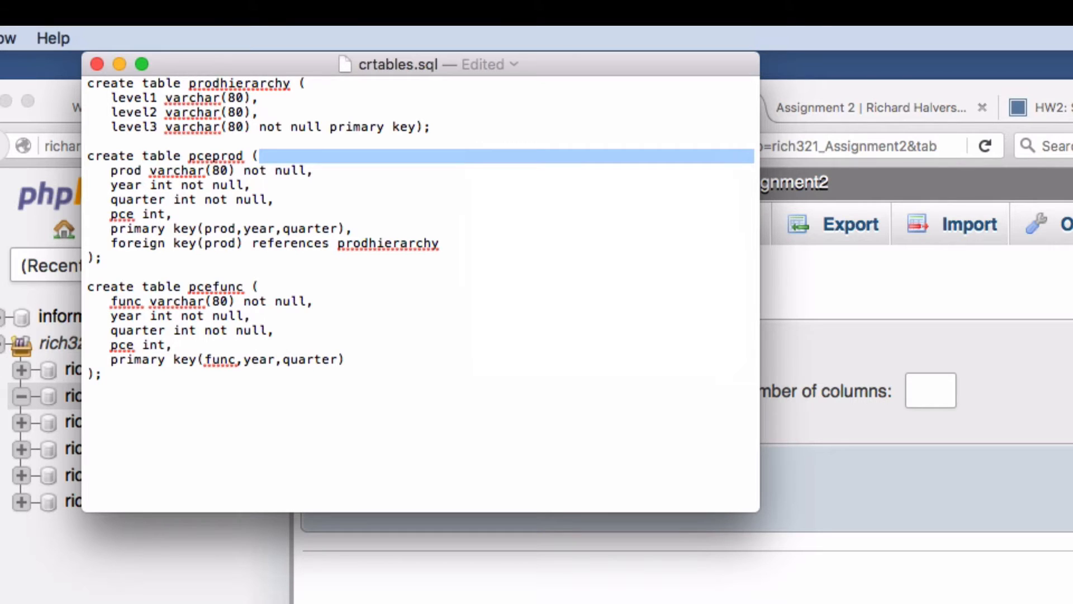
key("super+s")
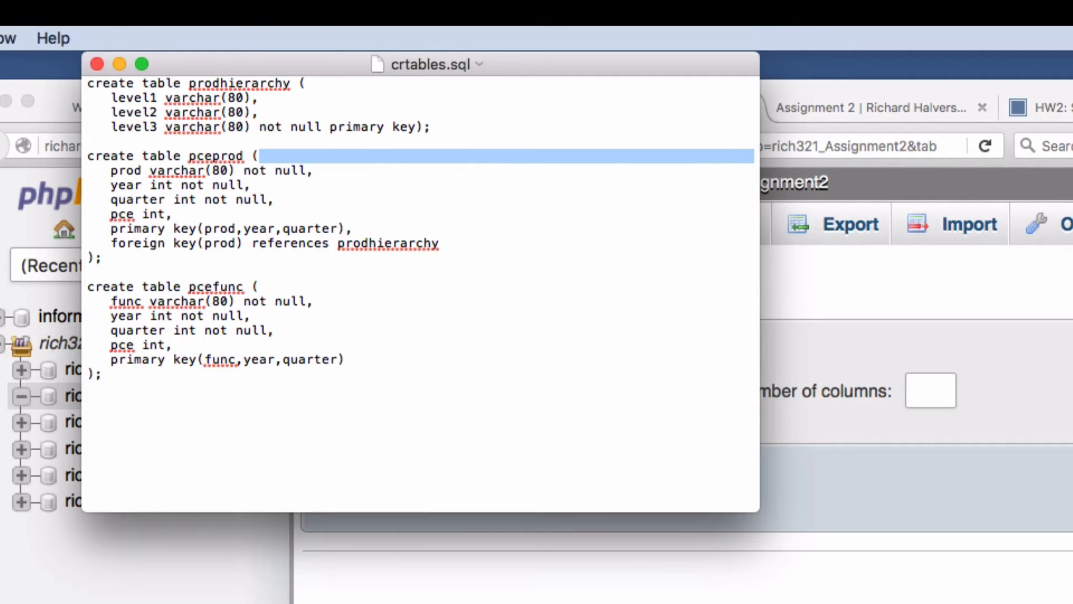
Go back to crtables.sql in TextEdit and copy all three create table statements.
left_click(997, 342)
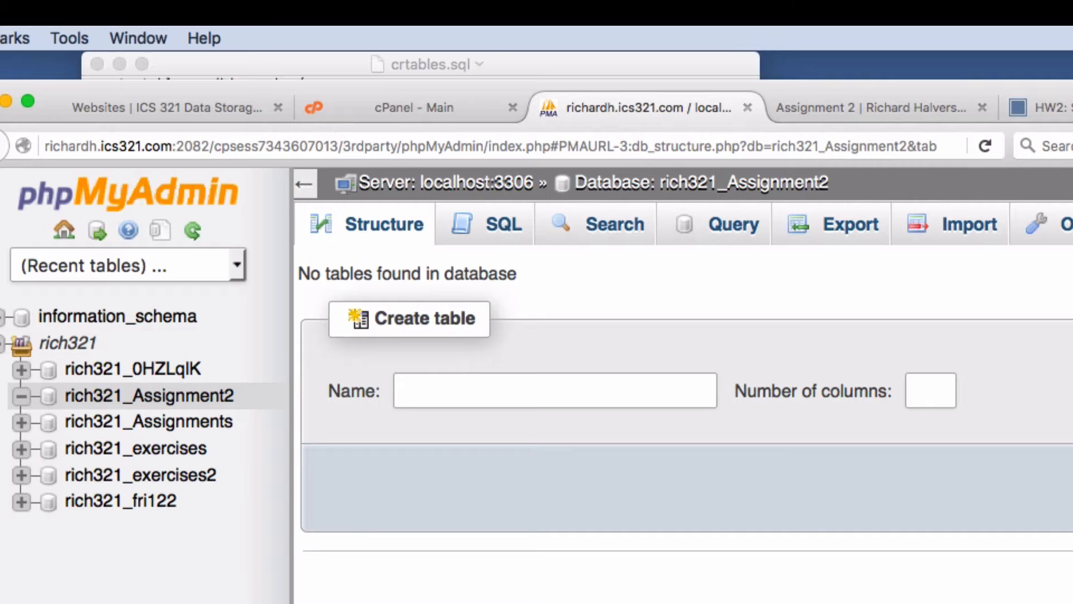
key("ctrl+Up")
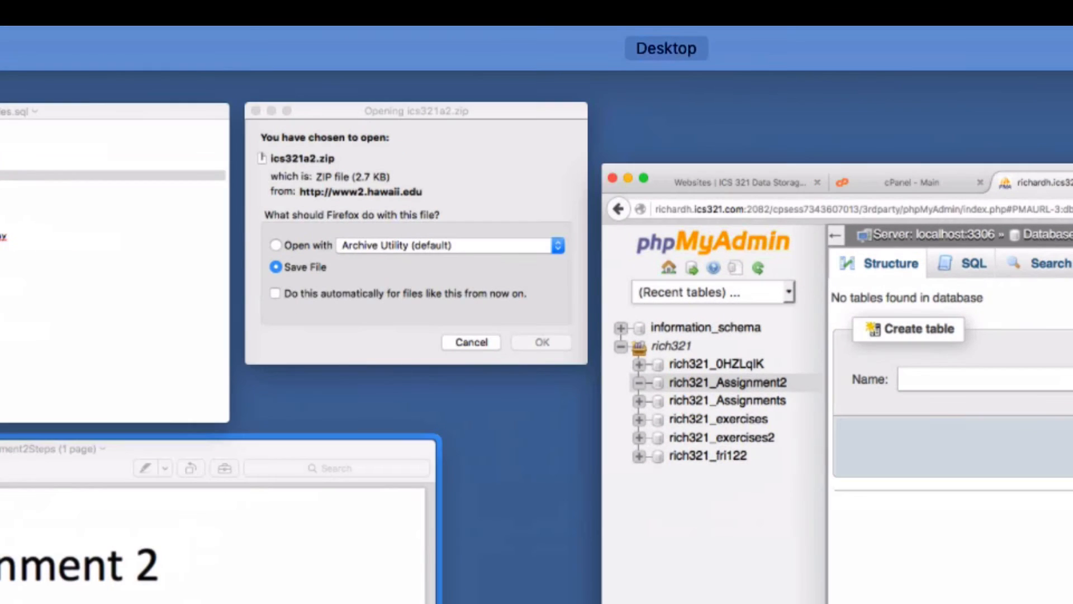
left_click(13, 312)
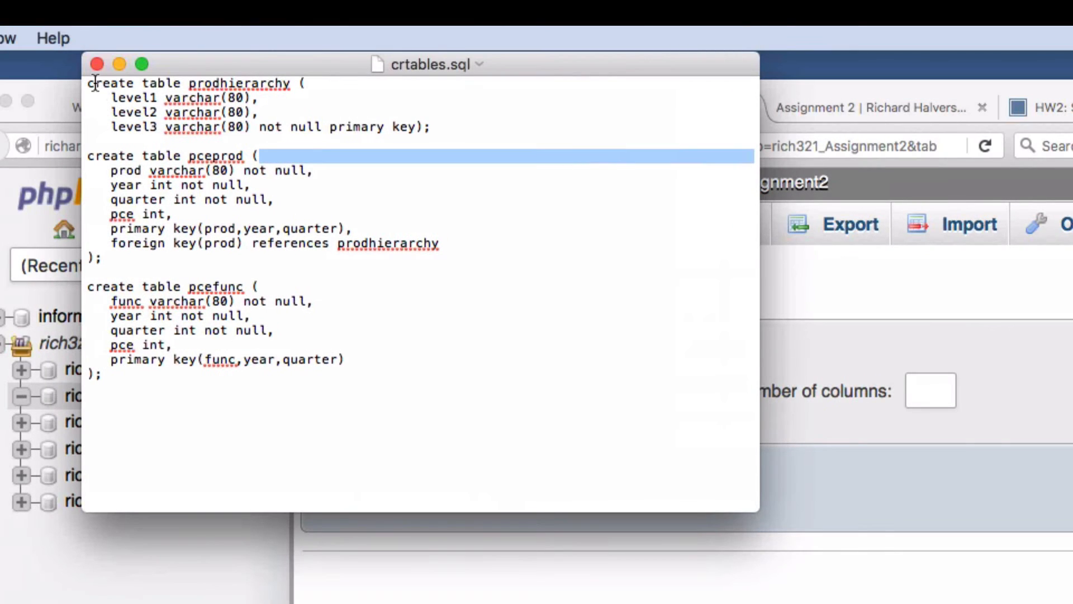
left_click_drag(92, 87, 212, 380)
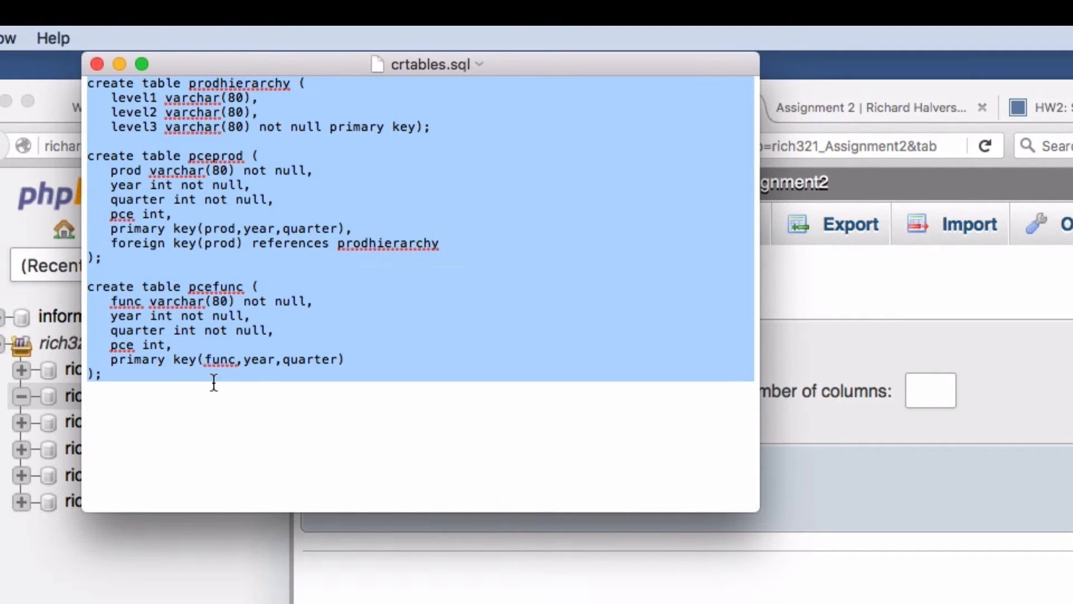
right_click(513, 302)
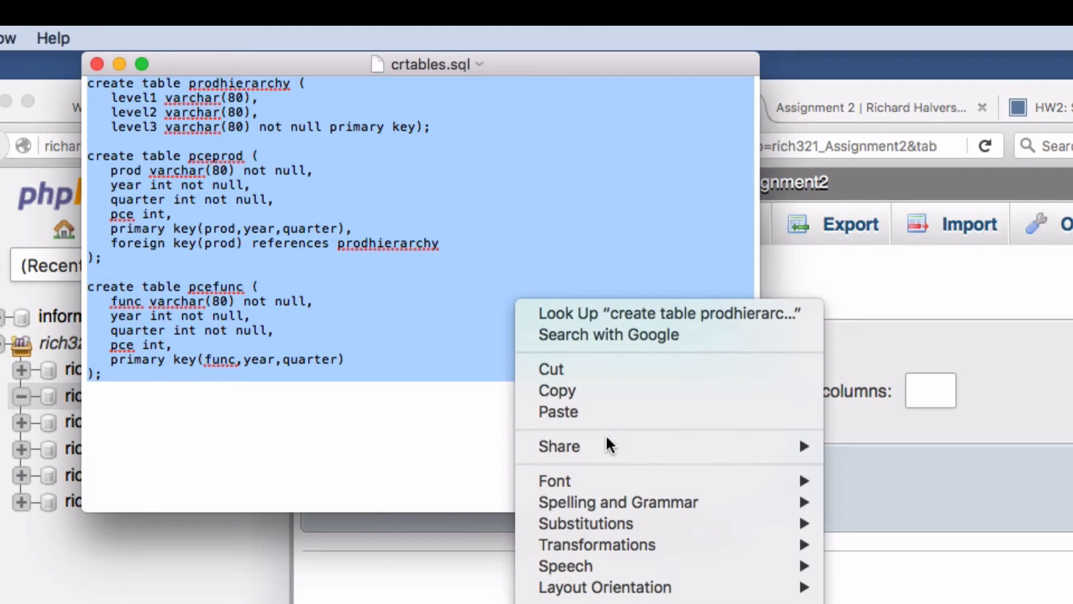
left_click(610, 393)
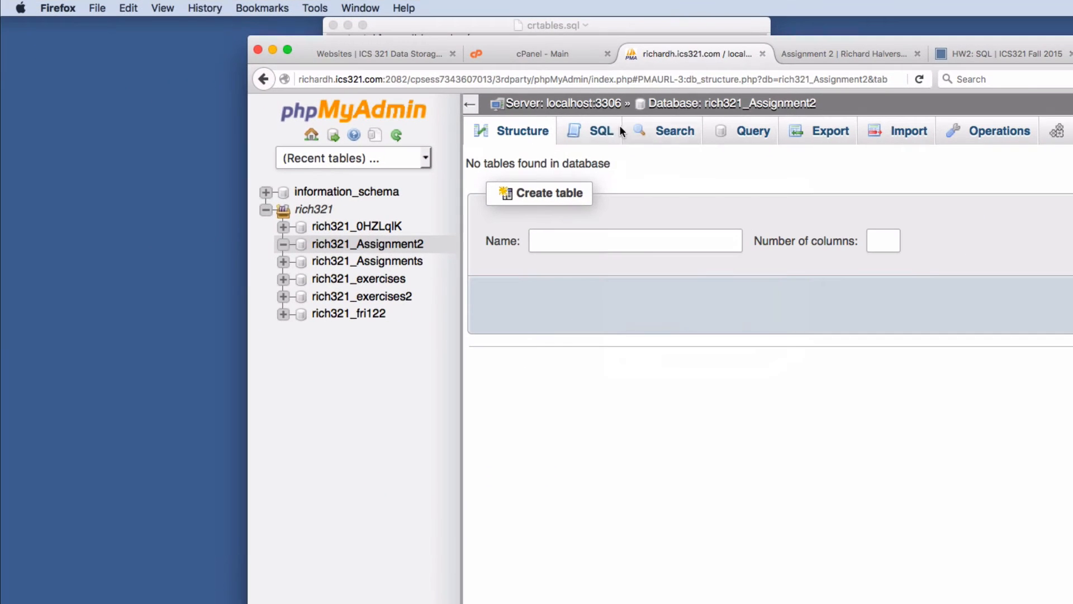
Run the copied script as an SQL query on rich321_Assignment2 to create the prodhierarchy, pceprod and pcefunc tables.
left_click(602, 132)
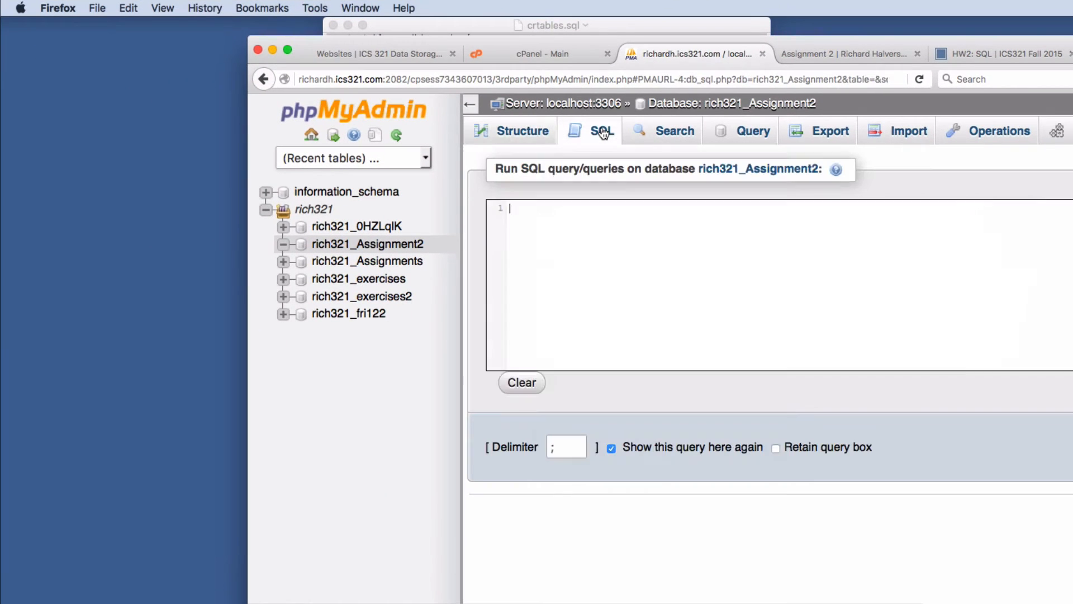
right_click(677, 229)
left_click(707, 287)
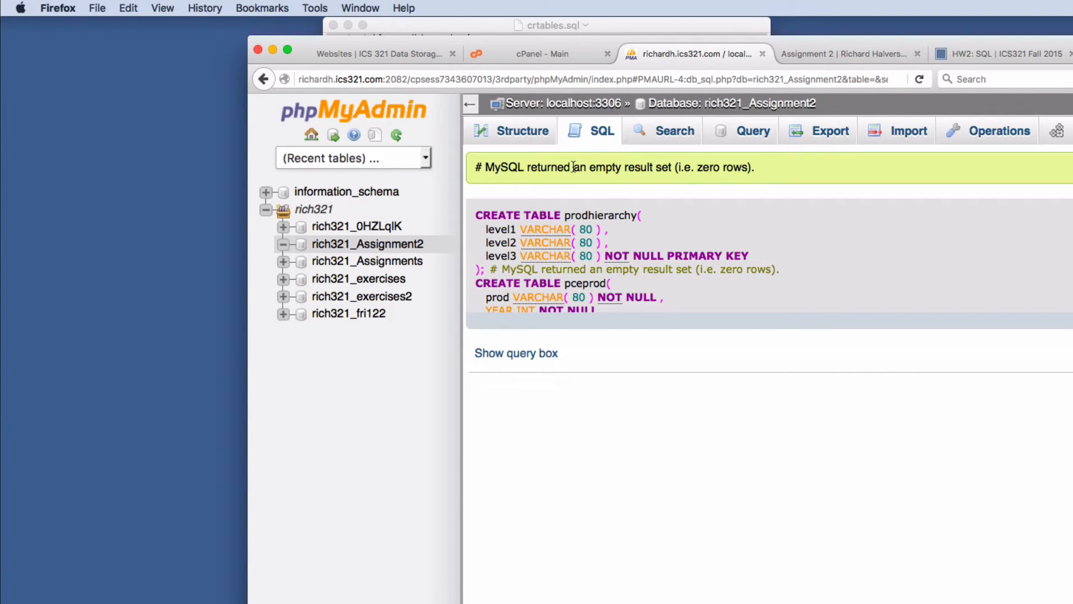
scroll(619, 250, "down", 6)
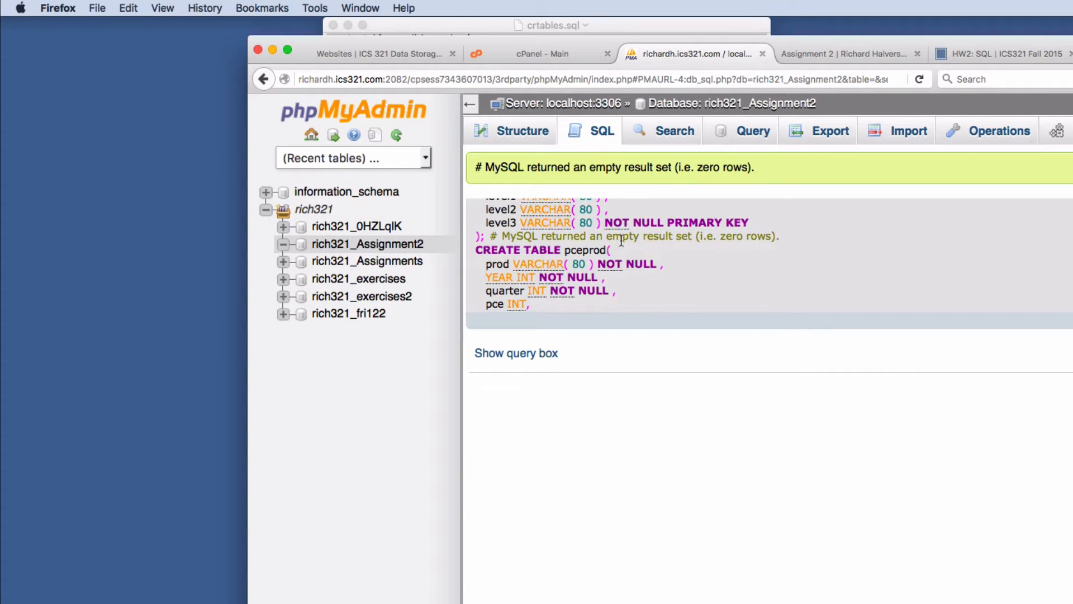
Review the rich321_Assignment2 table list, check pcefunc's structure and contents, and return to the list.
left_click(772, 110)
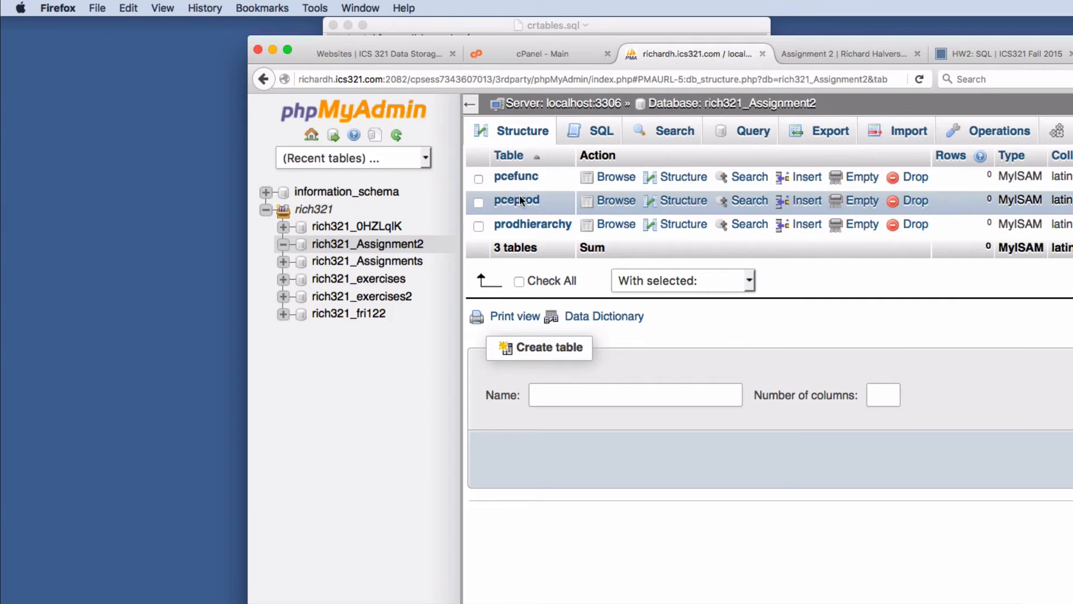
left_click(668, 183)
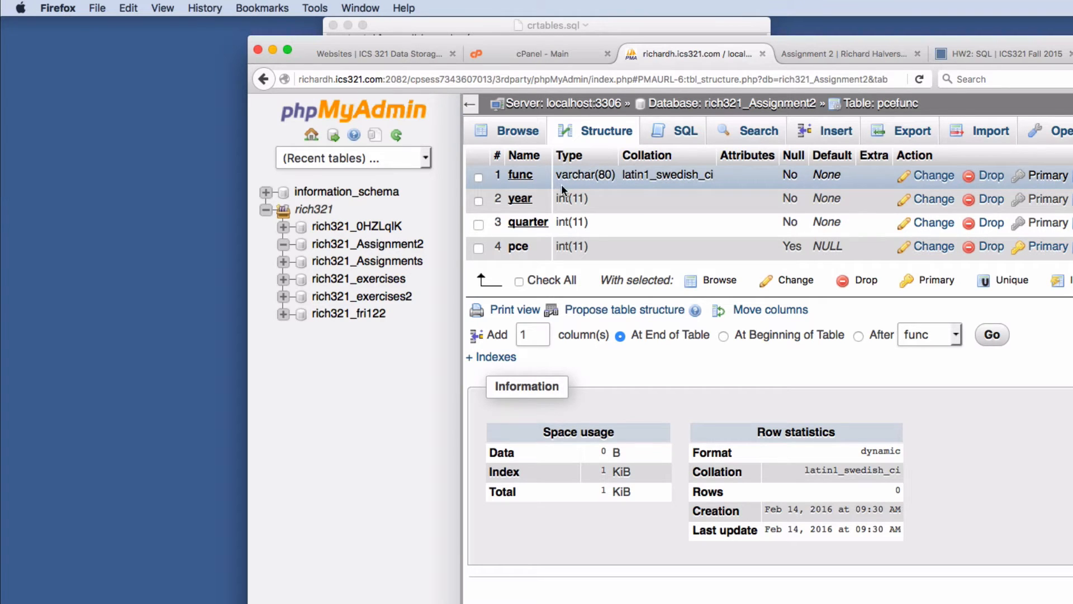
left_click(523, 134)
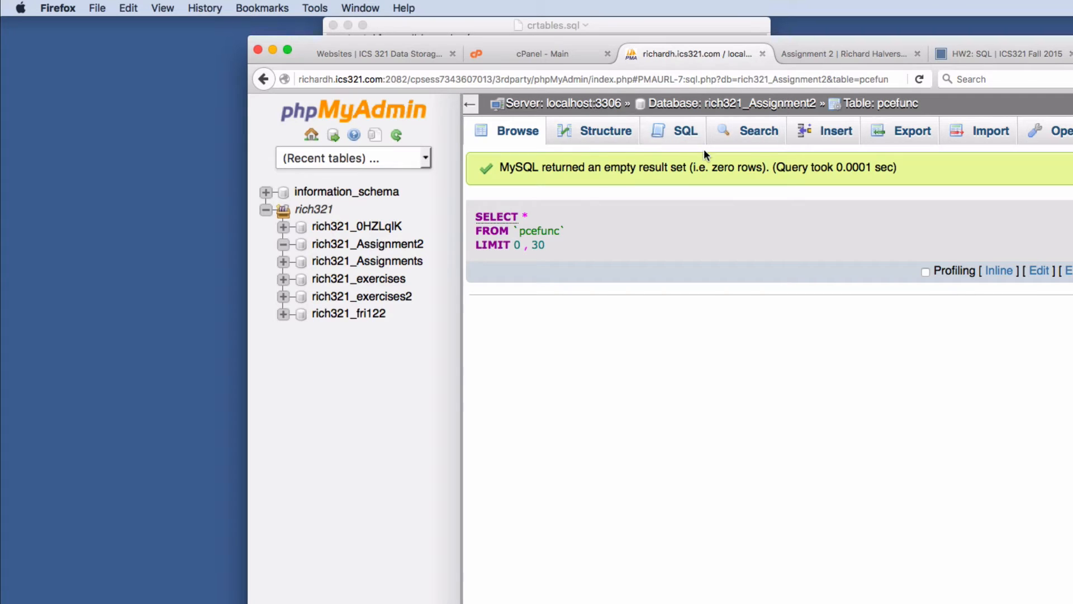
left_click(764, 104)
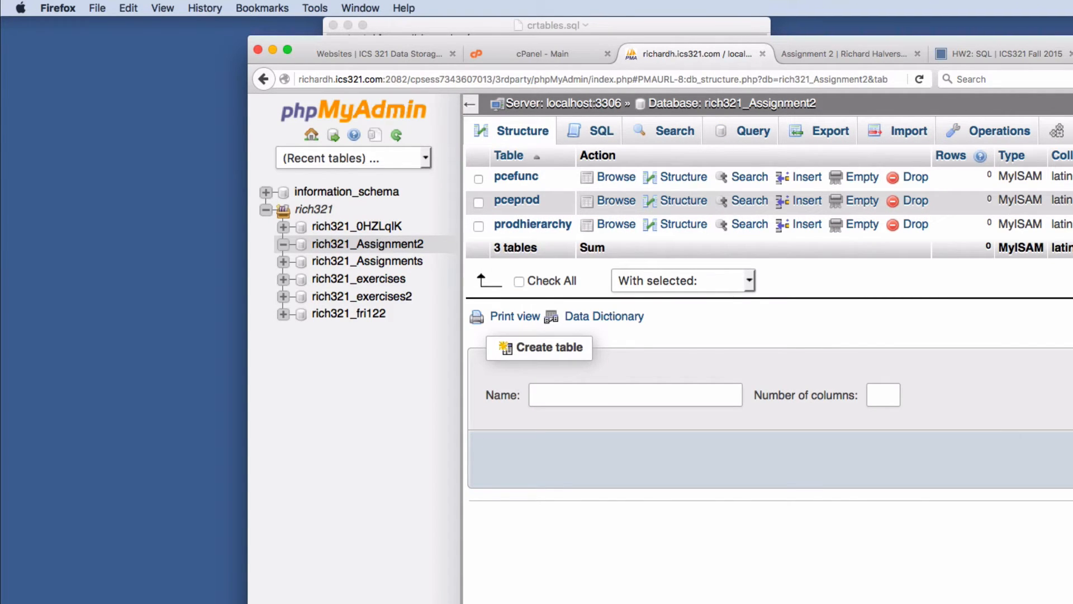
Check the Assignment 2 step list in Preview, return to phpMyAdmin and view the pcefunc table's structure.
key("super+Tab")
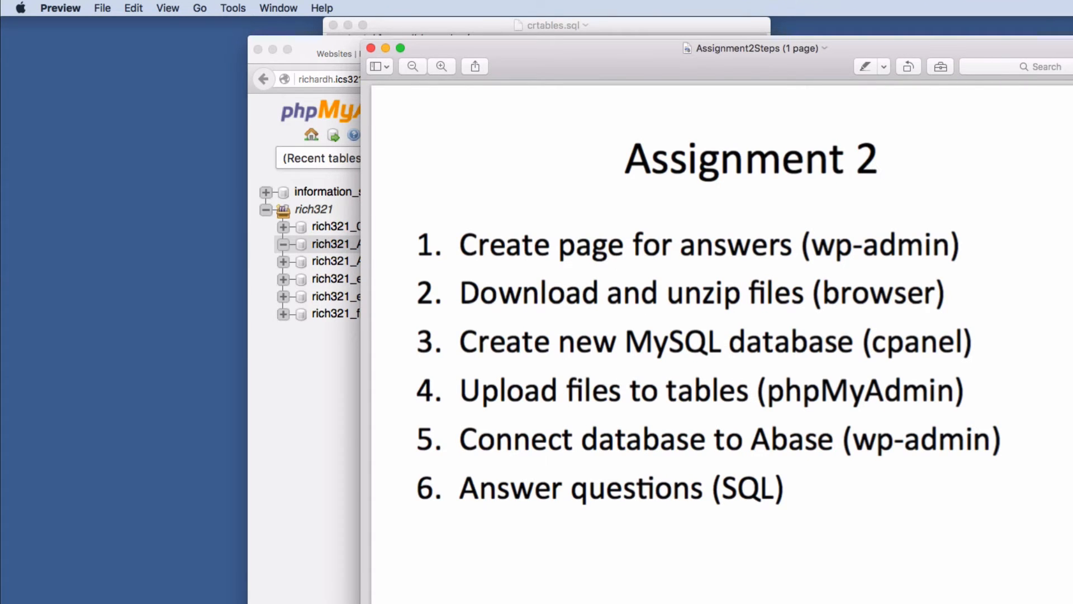
key("super+Tab")
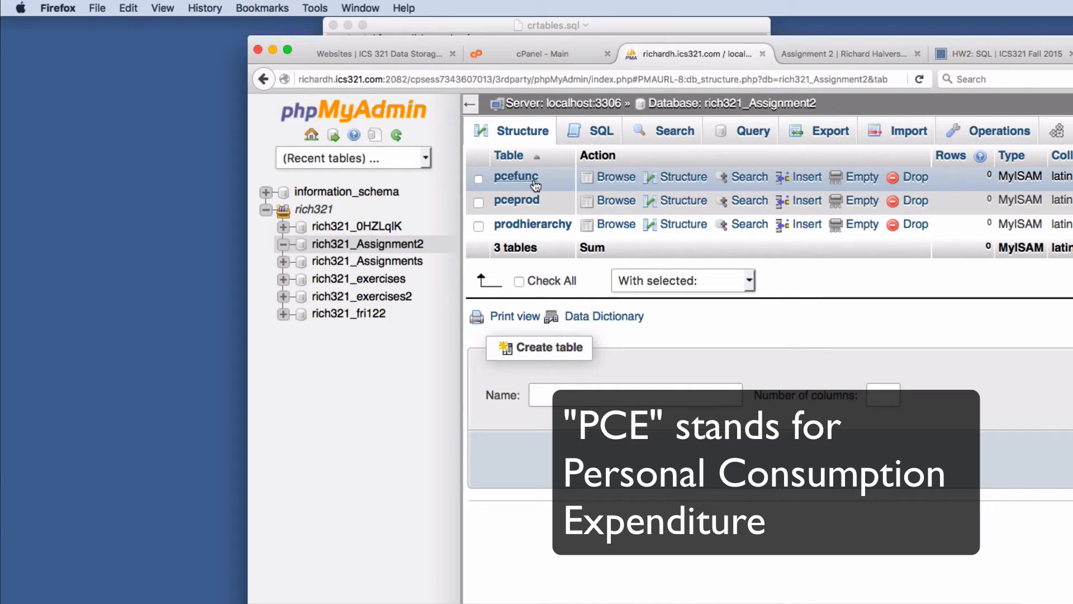
left_click(687, 186)
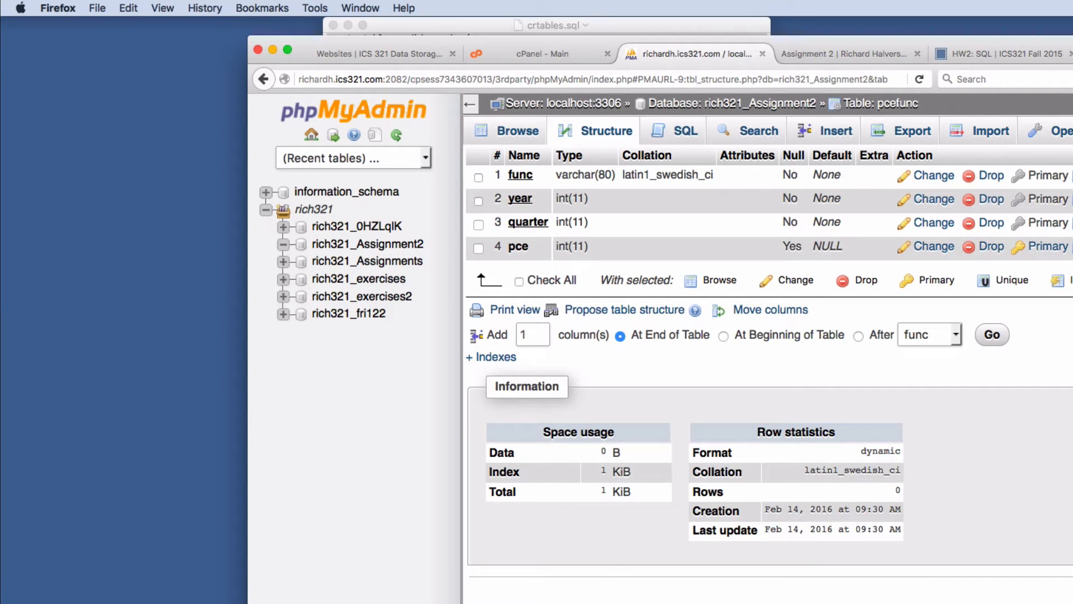
Look over pcefunc09.csv, pceprod09.csv and prod.csv in Finder's ics321a2 folder, and return to phpMyAdmin.
key("ctrl+Up")
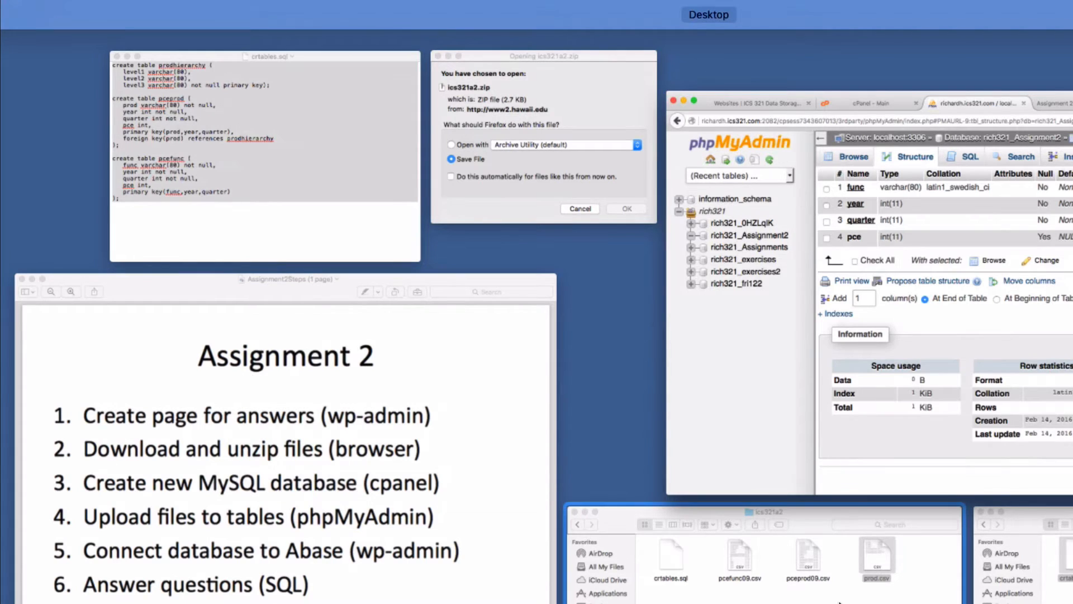
left_click(839, 601)
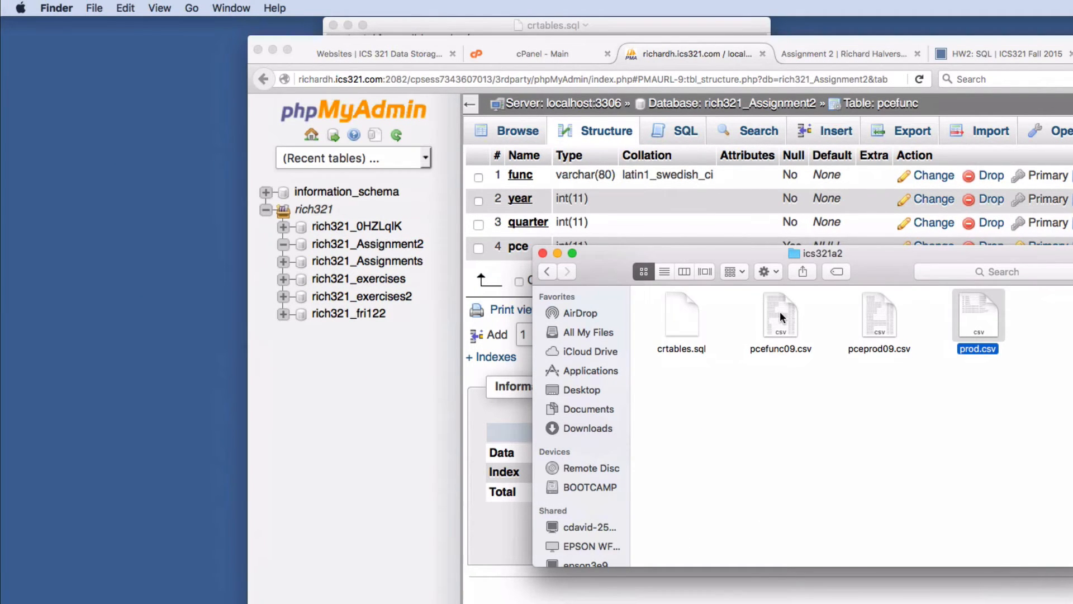
left_click(780, 314)
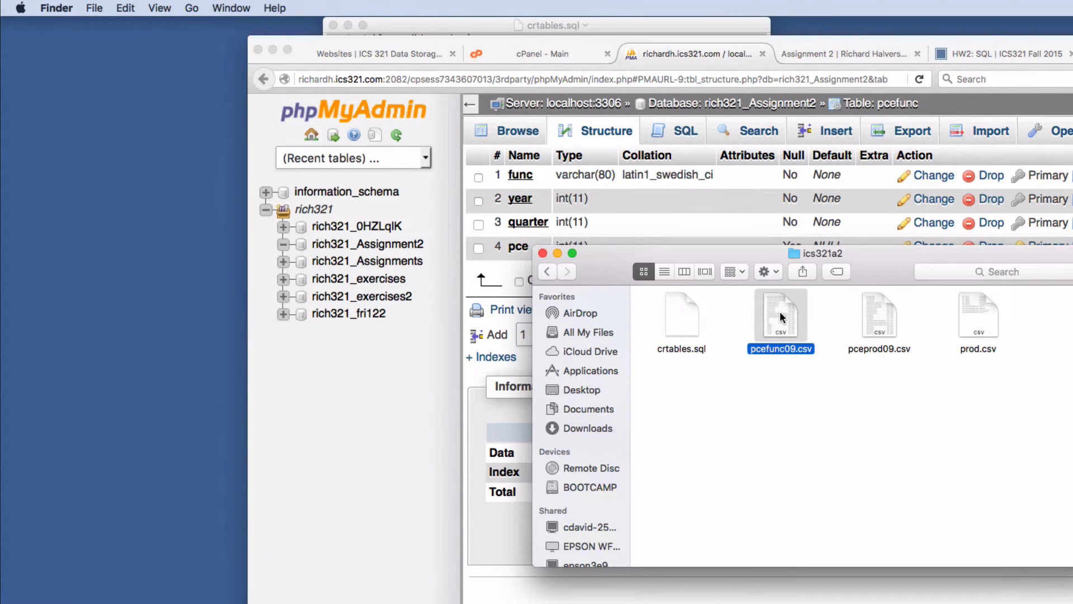
left_click(875, 317)
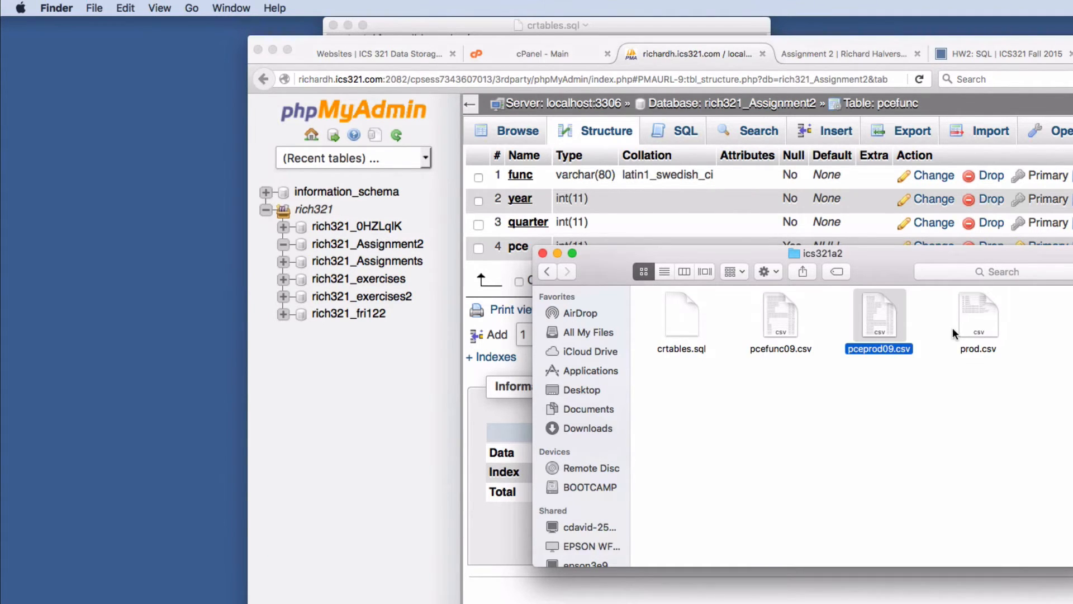
left_click(971, 322)
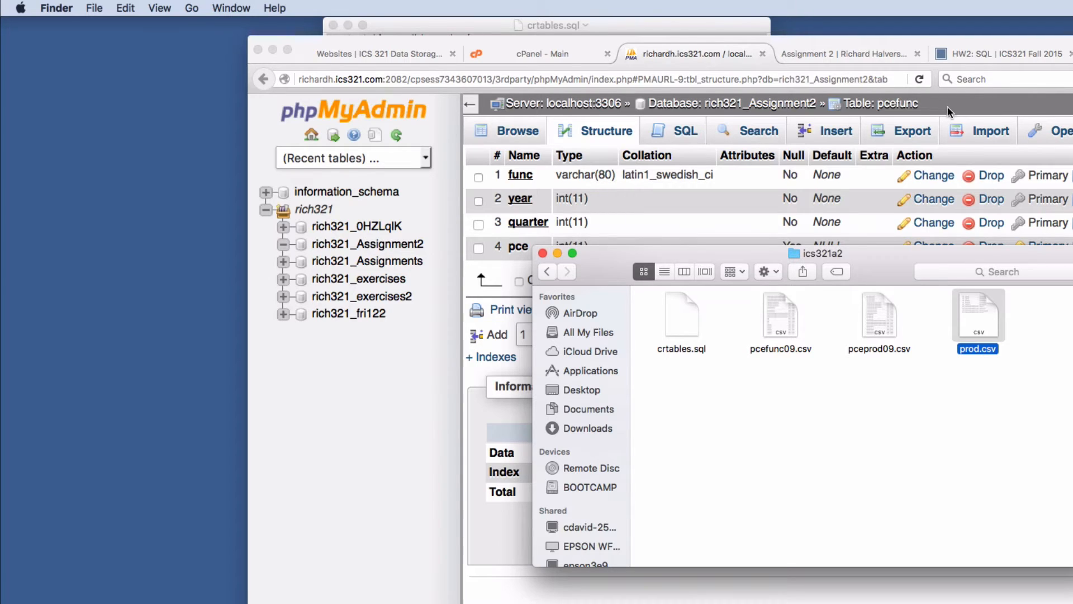
left_click(991, 131)
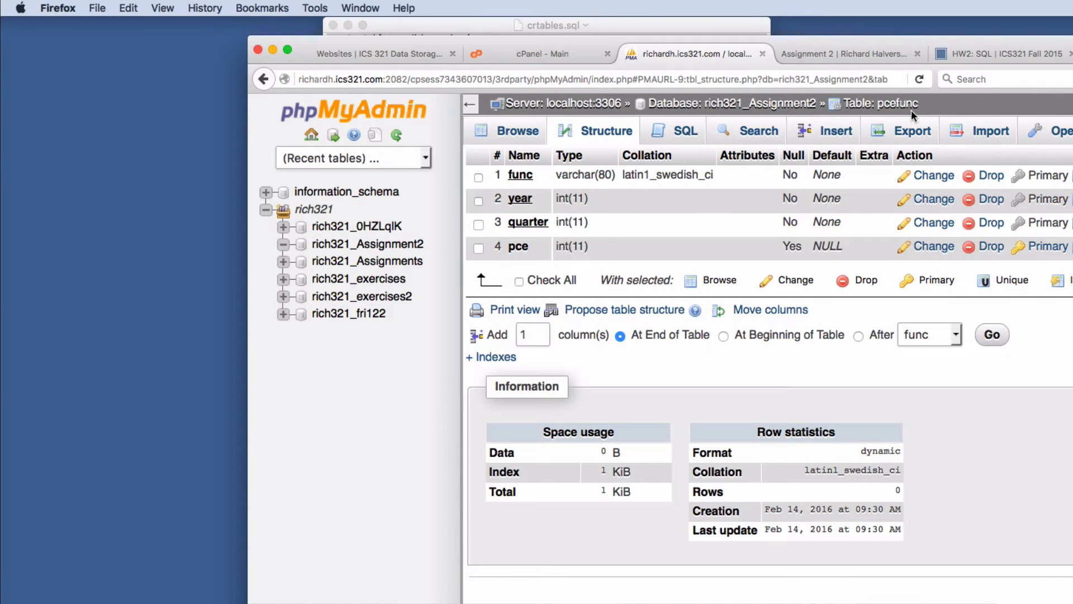
Import pcefunc09.csv from the ICS 321 > Assignment 2 > ics321a2 folder into the pcefunc table in CSV format.
left_click(974, 134)
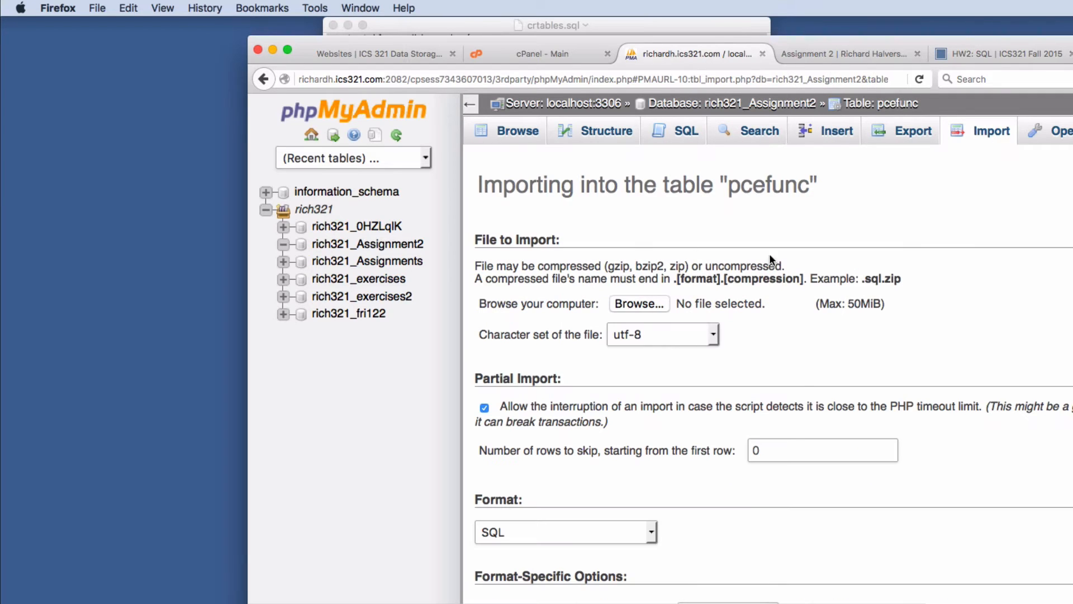
left_click(638, 304)
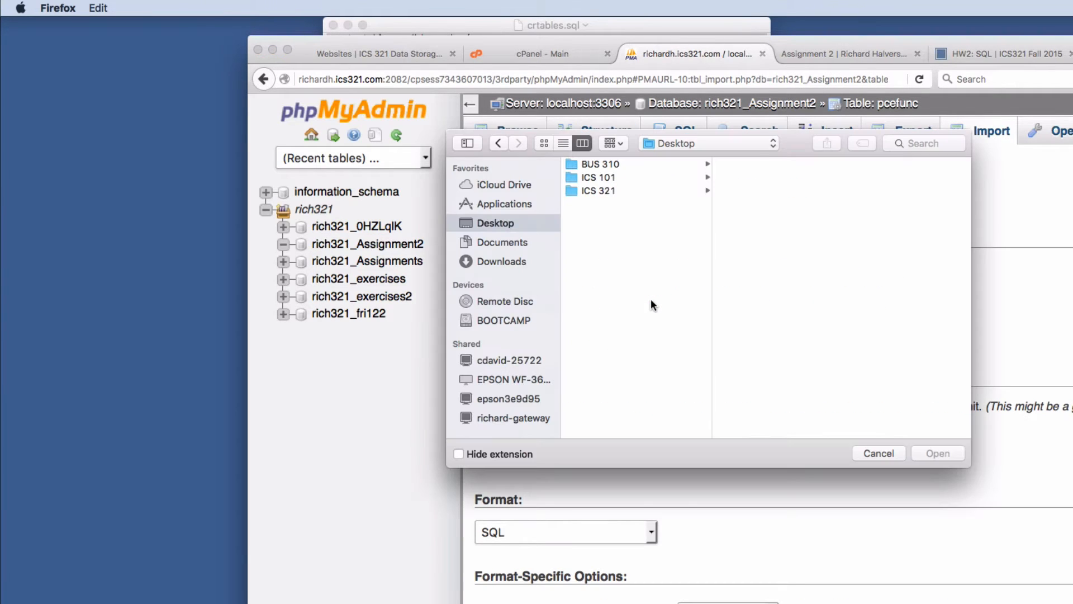
left_click(605, 190)
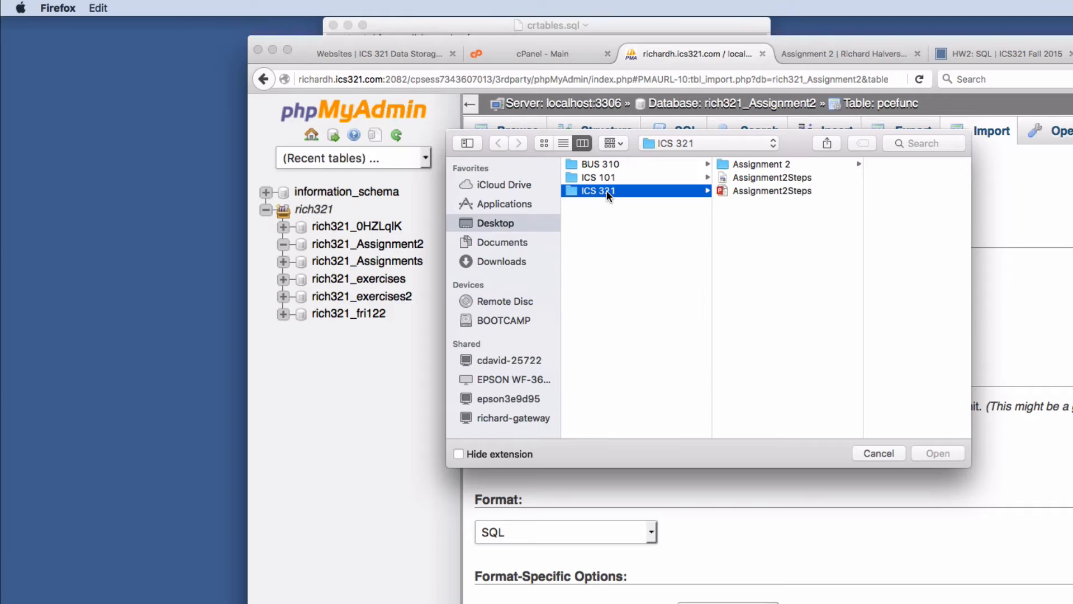
left_click(774, 163)
left_click(851, 162)
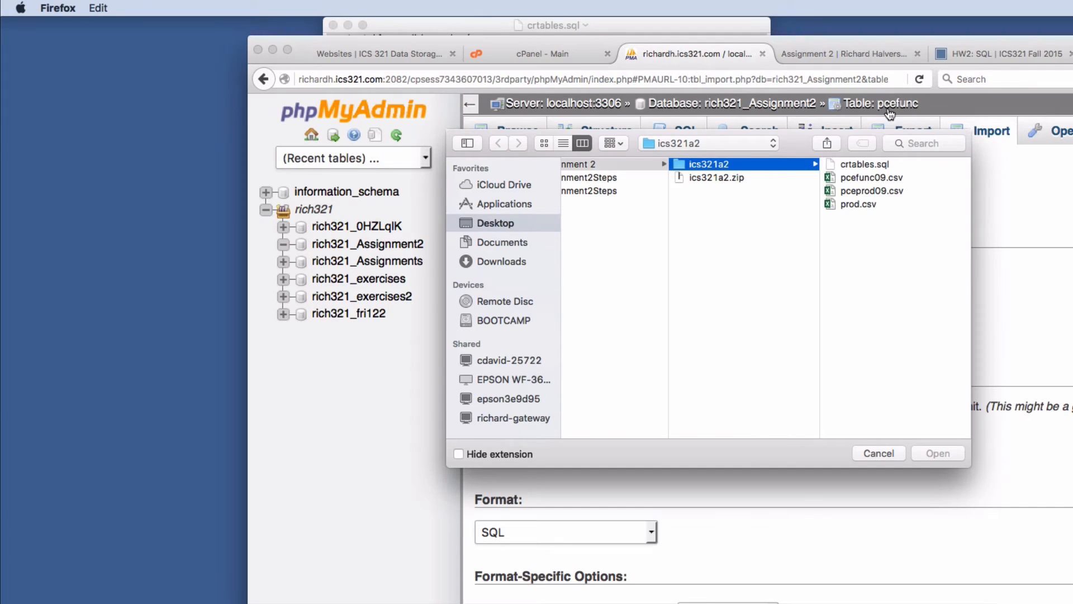
left_click(870, 179)
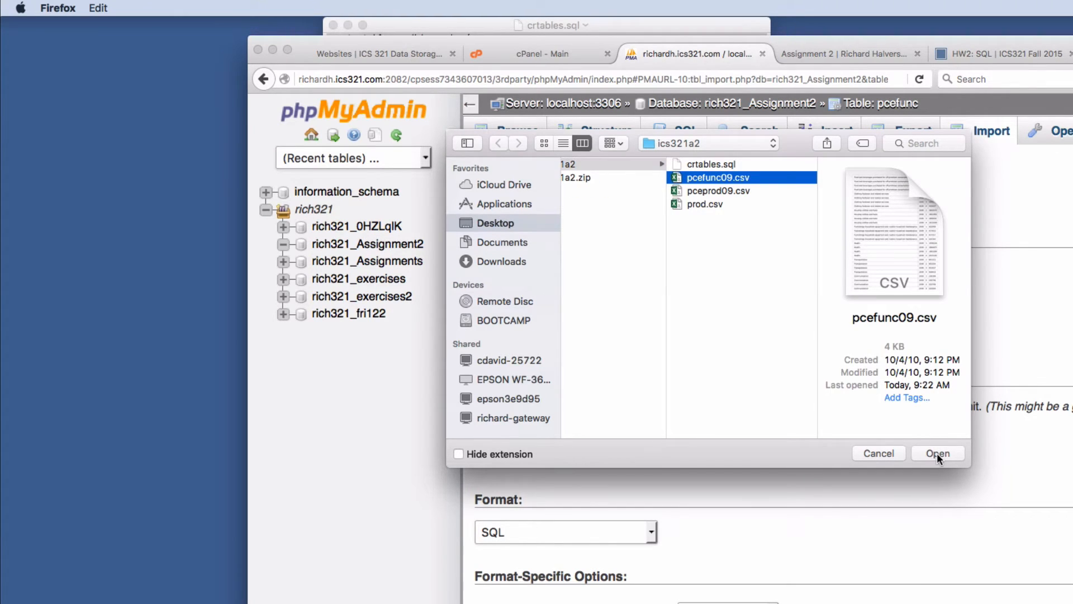
left_click(953, 453)
scroll(973, 455, "down", 10)
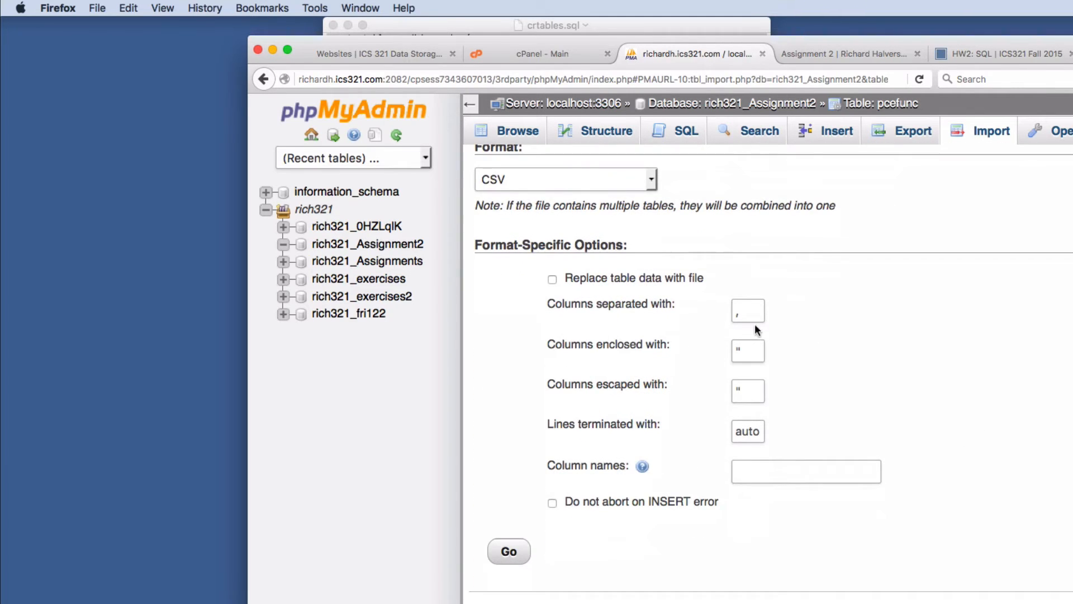
left_click(509, 551)
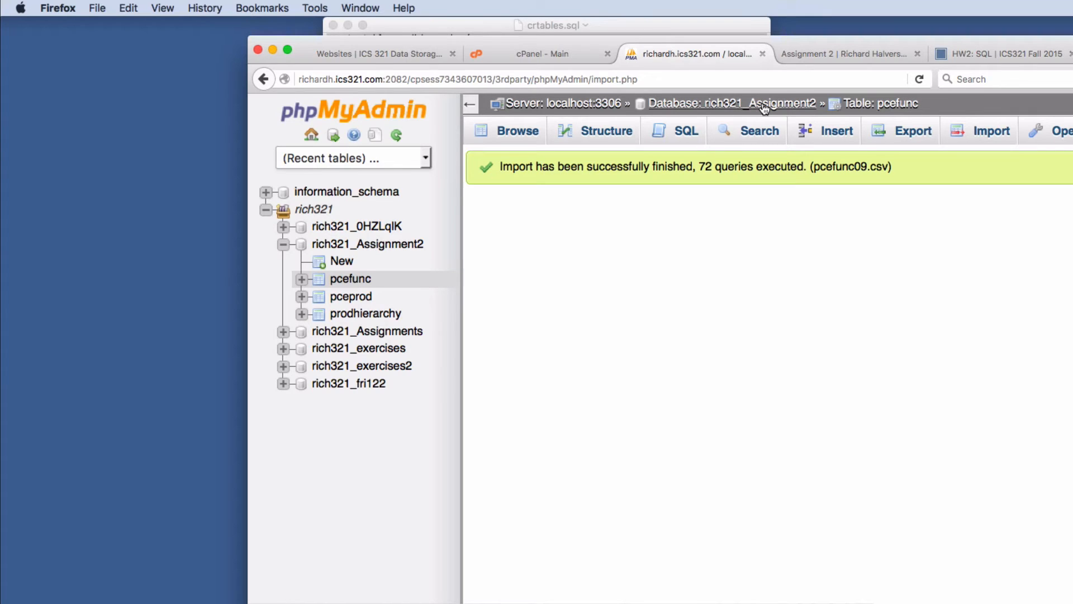
Browse the imported rows of the pcefunc table.
left_click(895, 109)
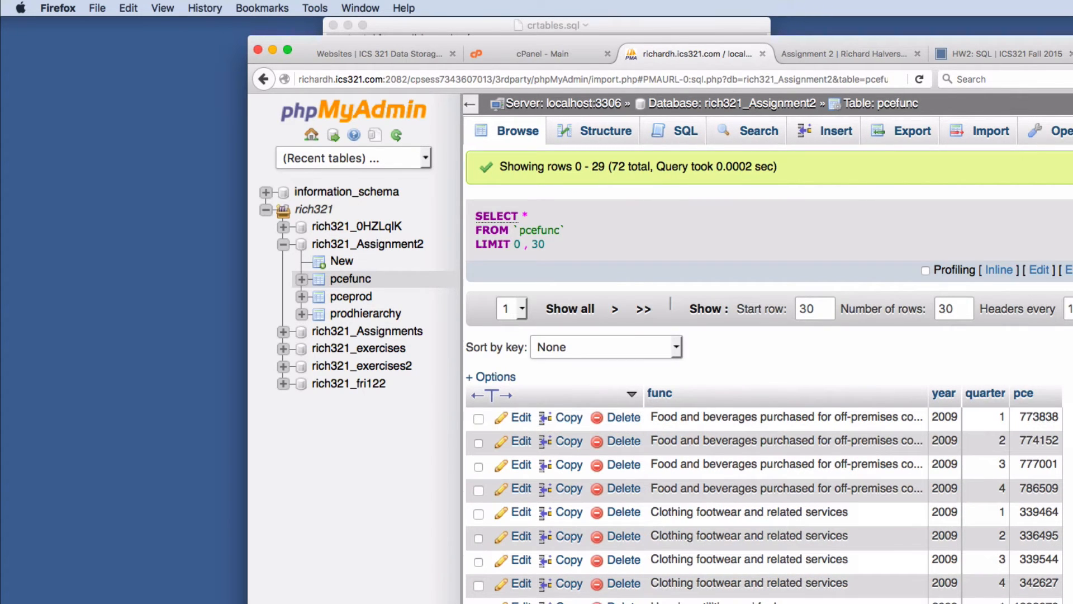
scroll(944, 421, "down", 5)
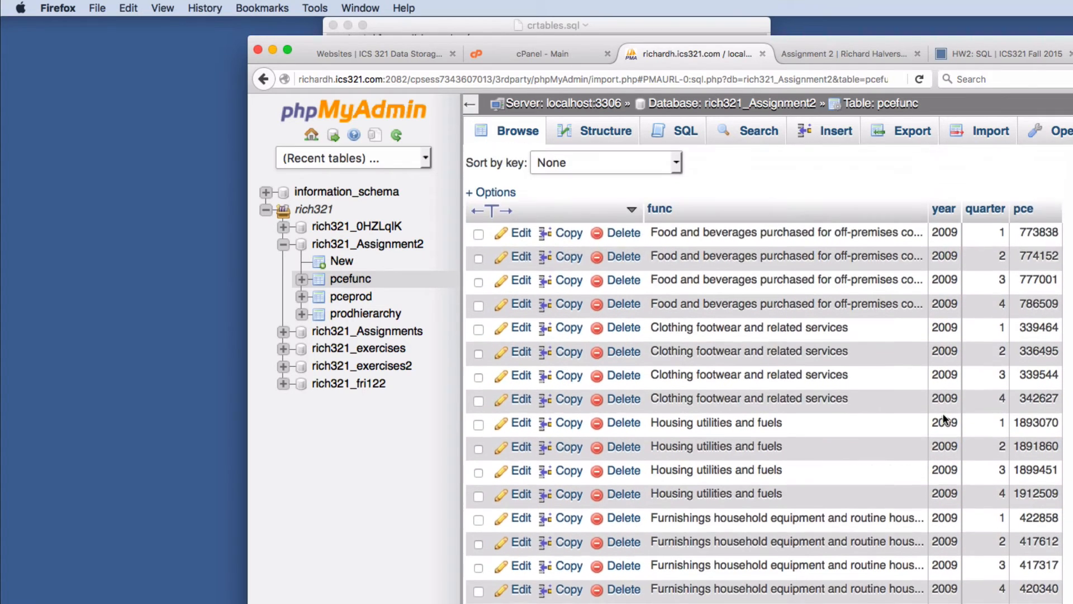
scroll(943, 418, "up", 5)
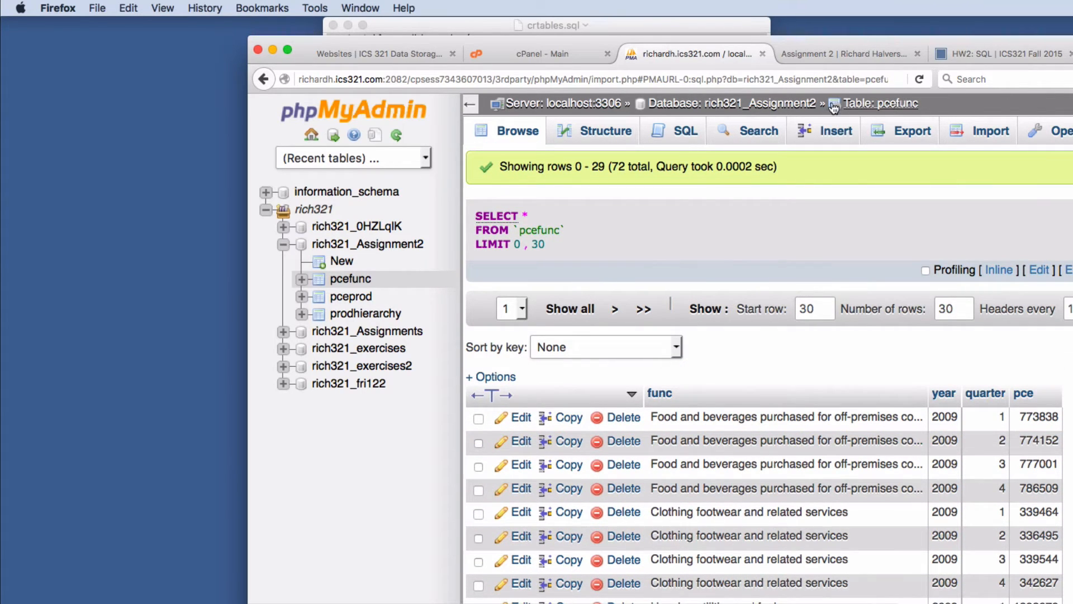
Import pceprod09.csv from the ics321a2 folder into the pceprod table of rich321_Assignment2 in CSV format.
left_click(782, 105)
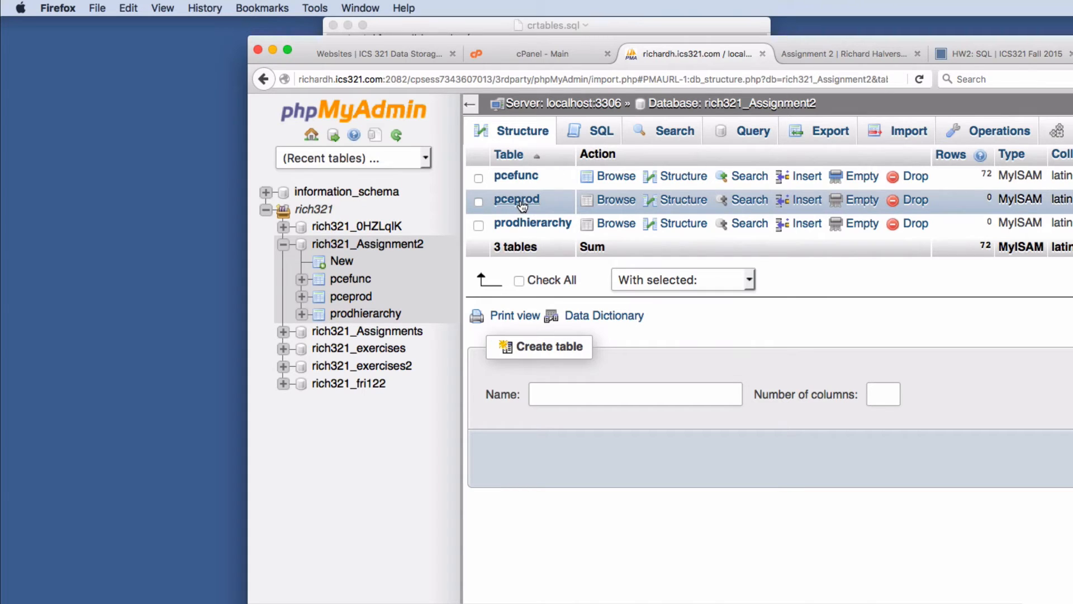
left_click(692, 202)
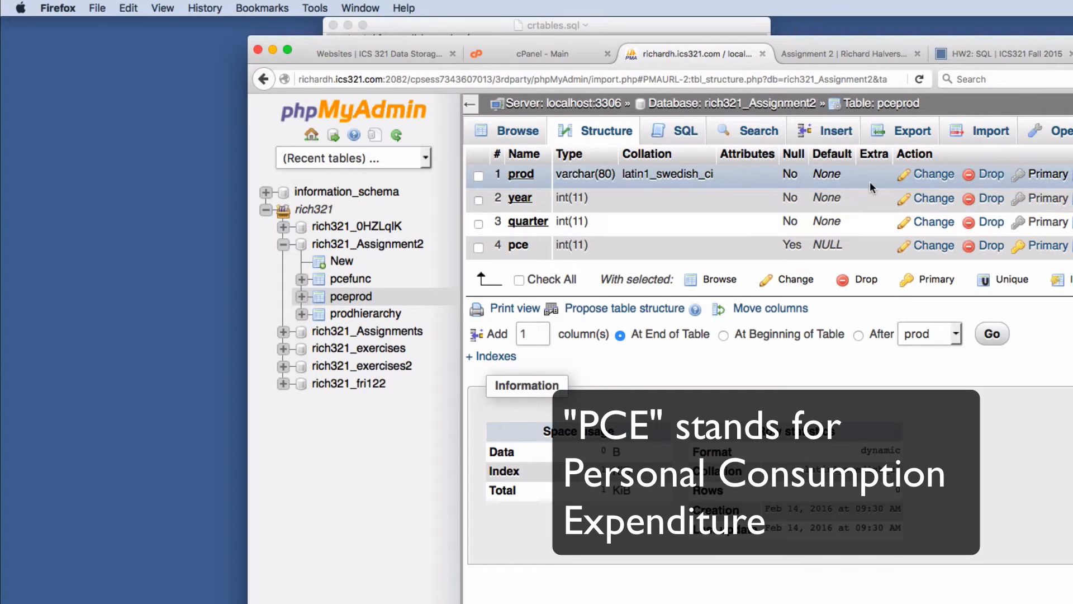
left_click(993, 137)
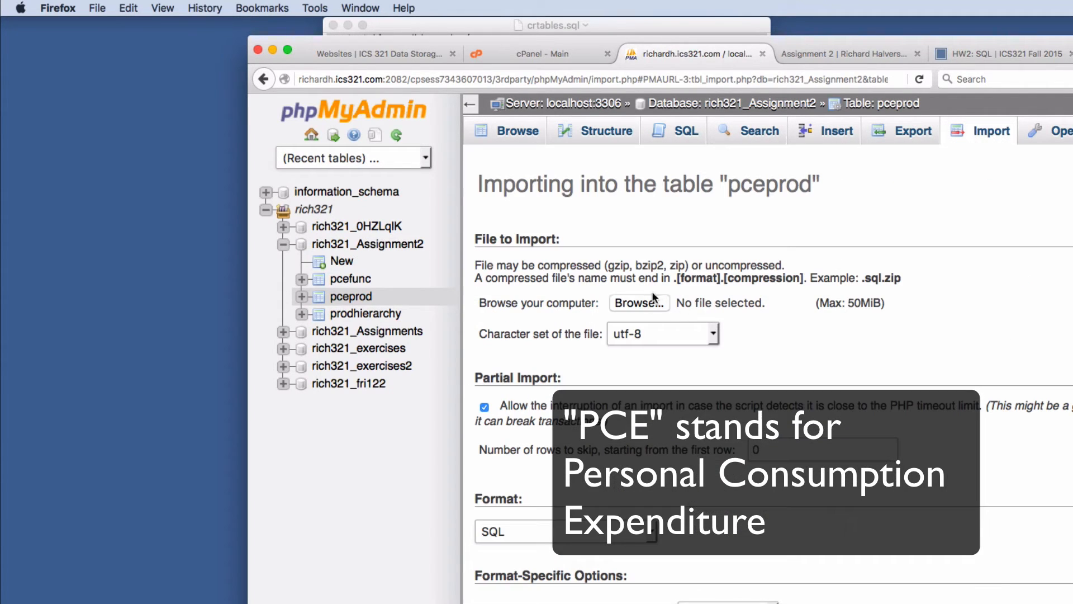
left_click(646, 303)
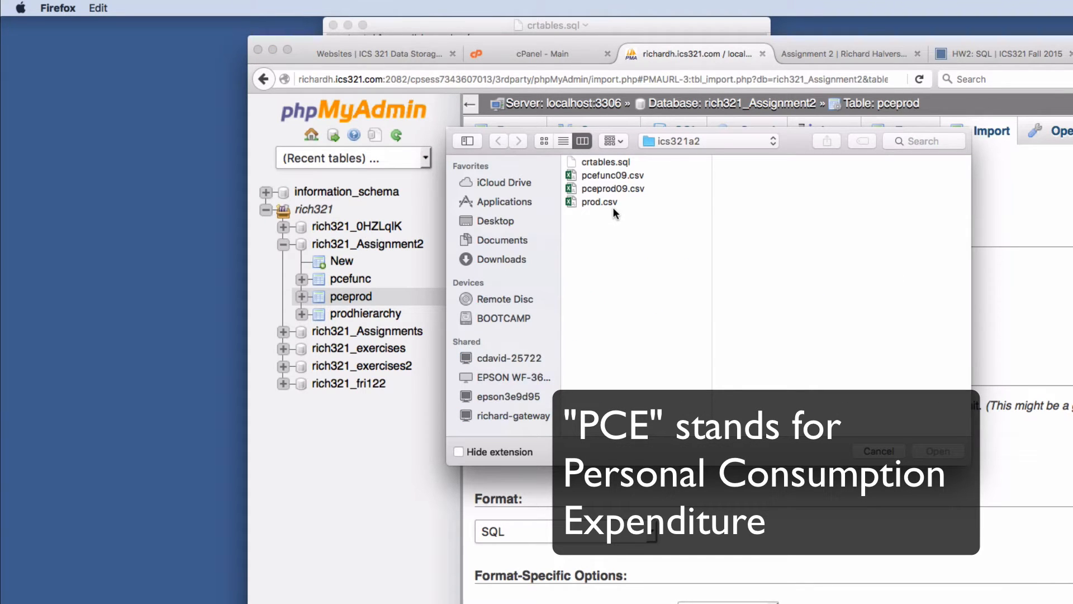
left_click(608, 188)
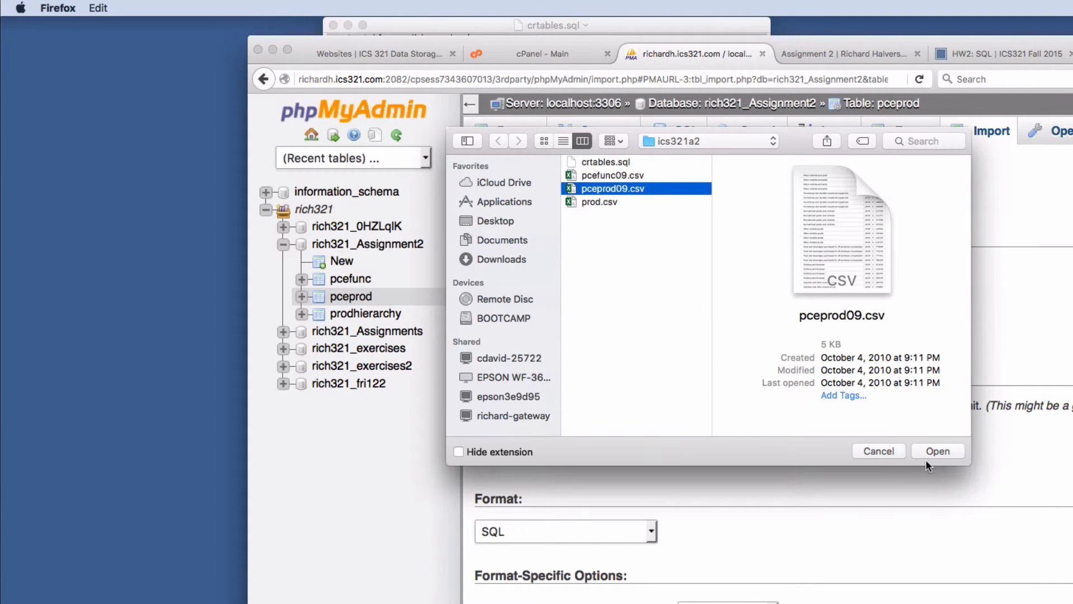
left_click(938, 451)
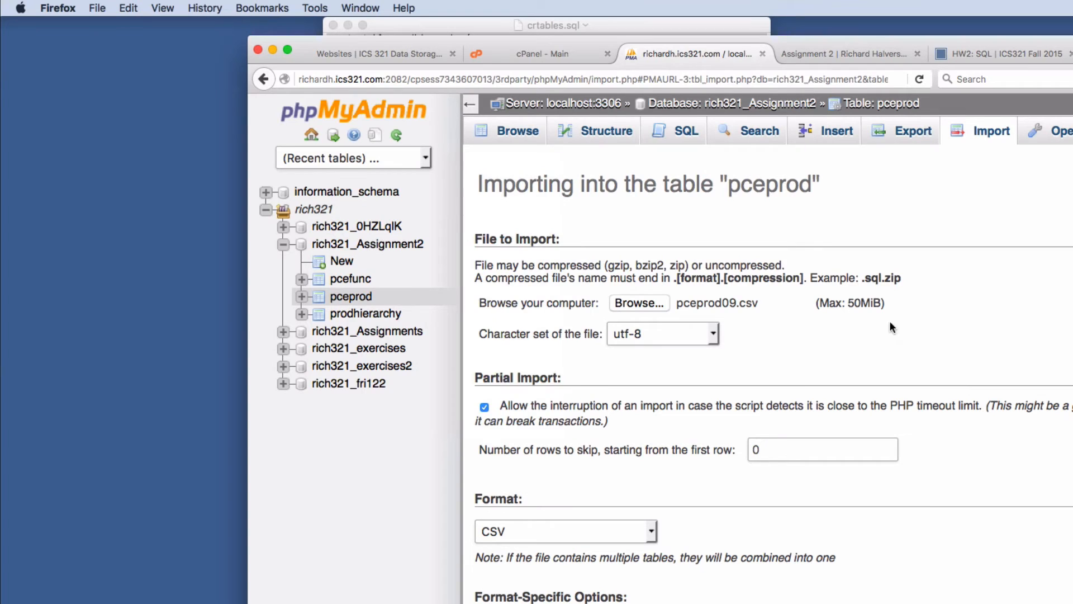
scroll(1004, 306, "down", 6)
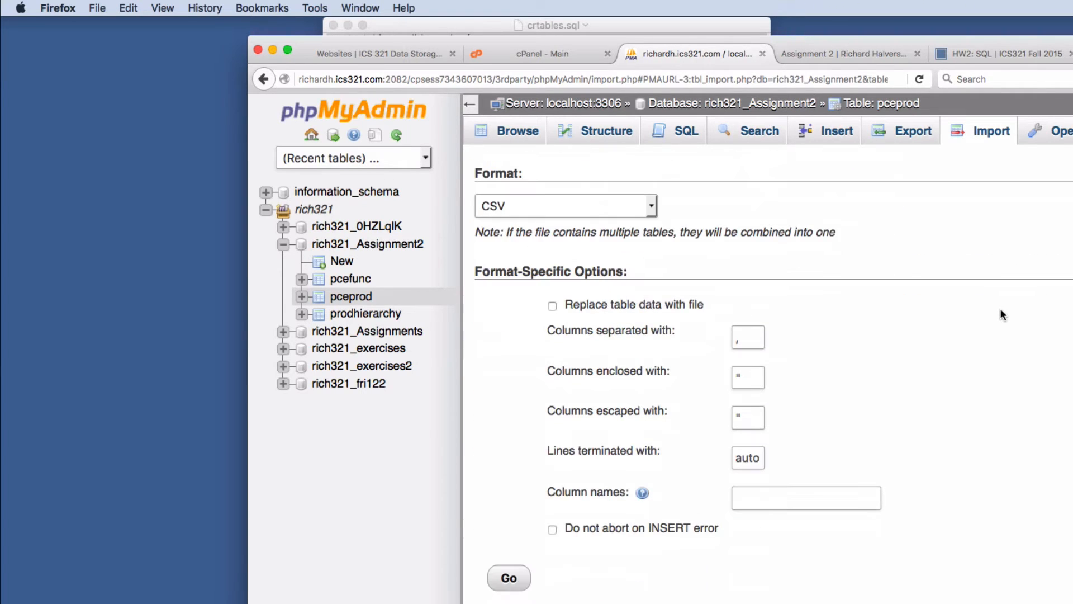
left_click(508, 577)
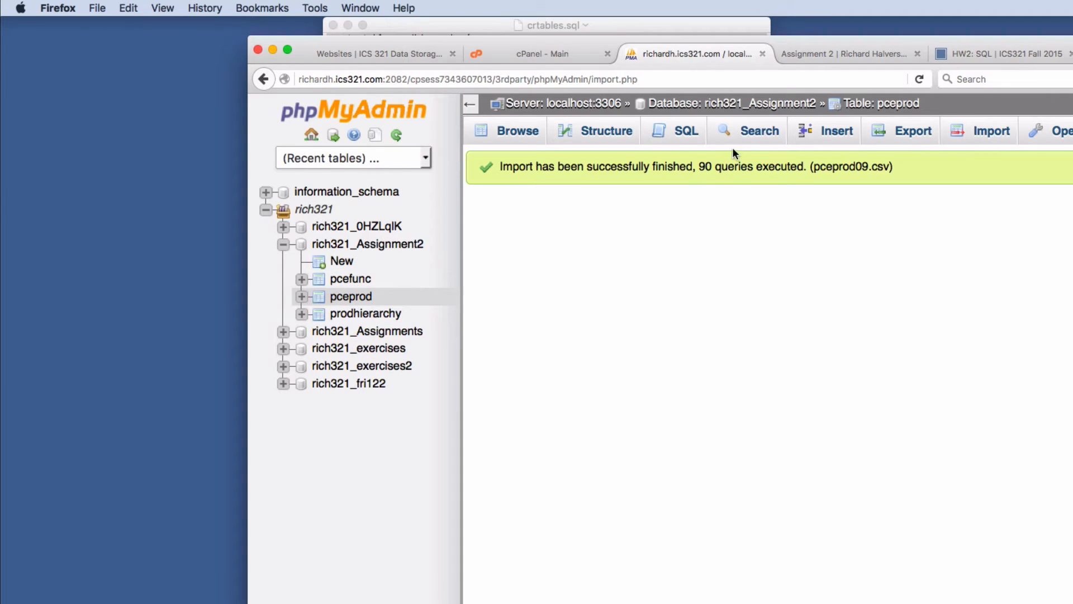
Browse the imported rows of the pceprod table.
left_click(517, 132)
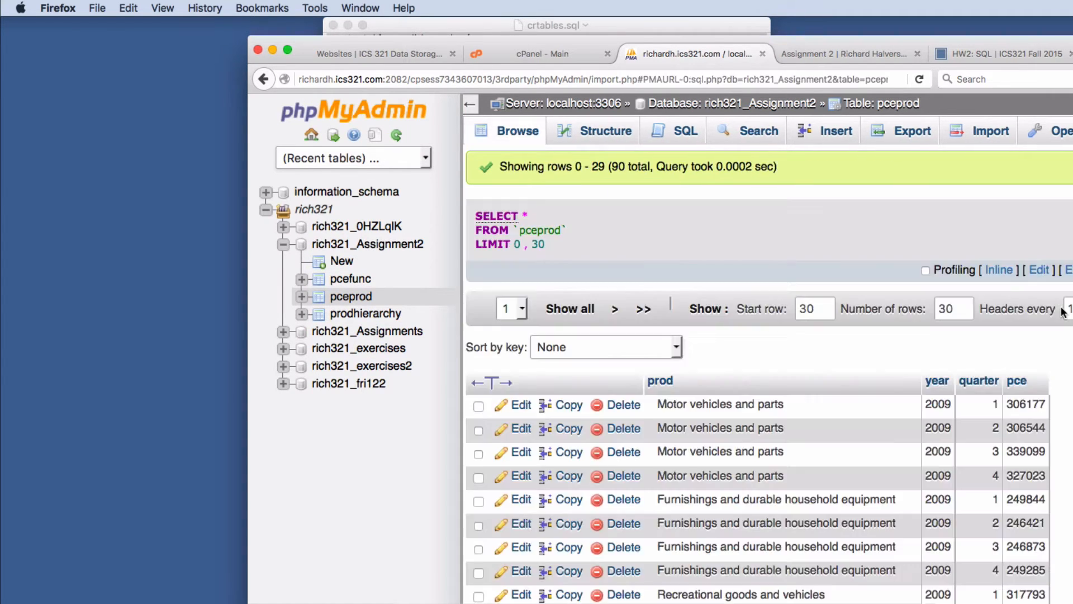
scroll(805, 379, "down", 5)
scroll(845, 380, "up", 5)
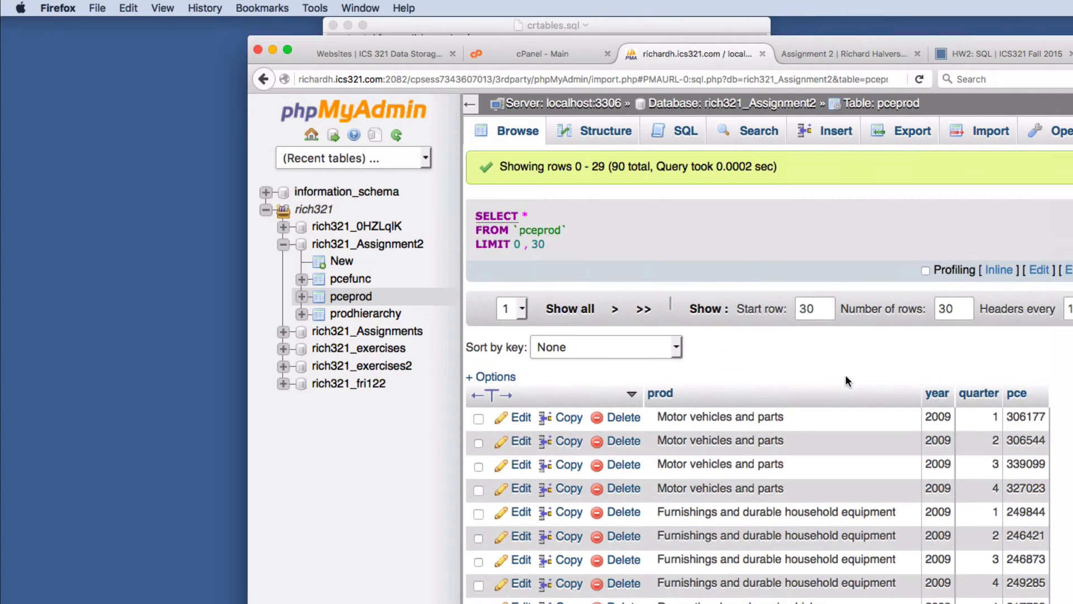
double_click(618, 166)
Open the structure of the prodhierarchy table in the rich321_Assignment2 database.
left_click(751, 106)
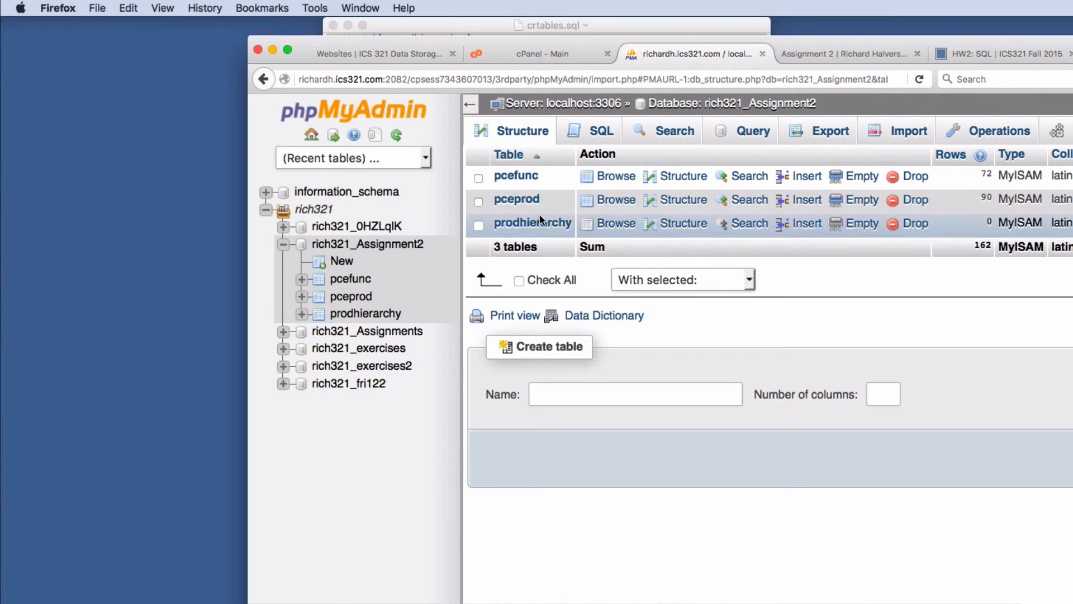
left_click(685, 228)
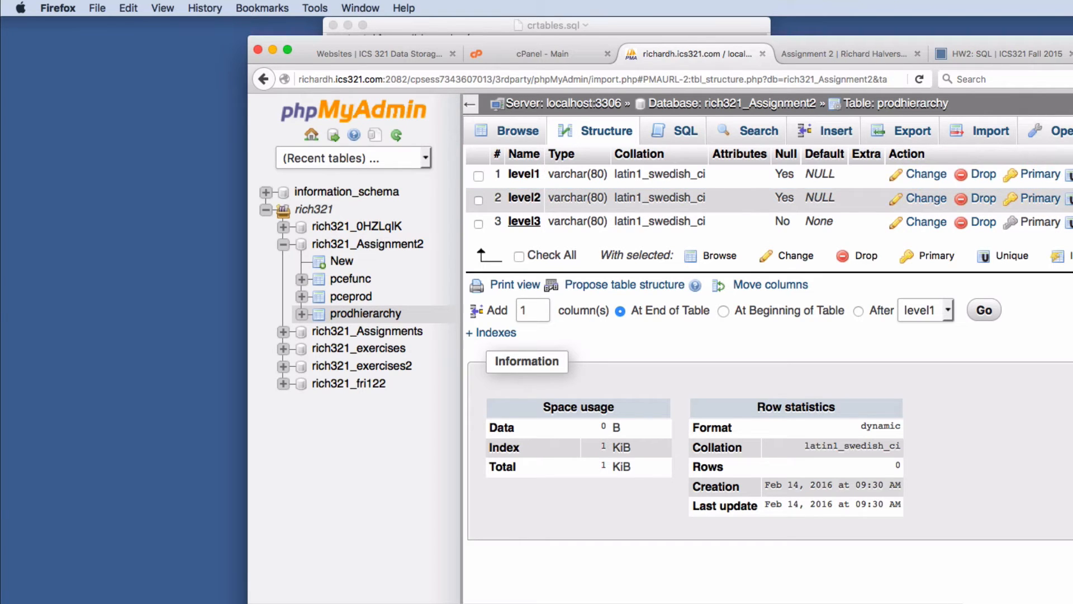
Try to import prod.csv into the prodhierarchy table in CSV format with the default options.
left_click(991, 131)
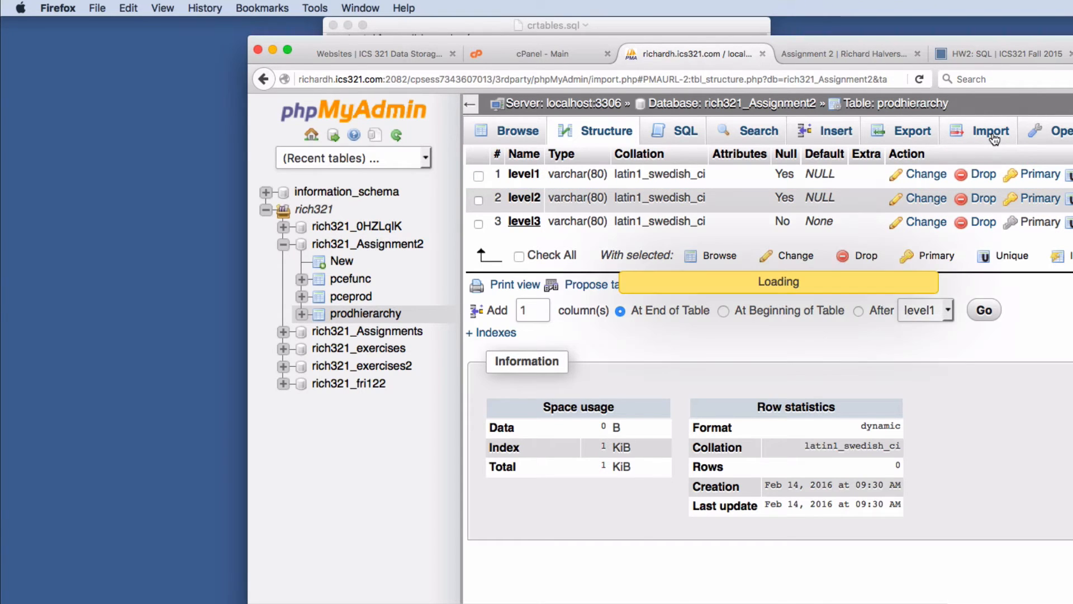
left_click(651, 301)
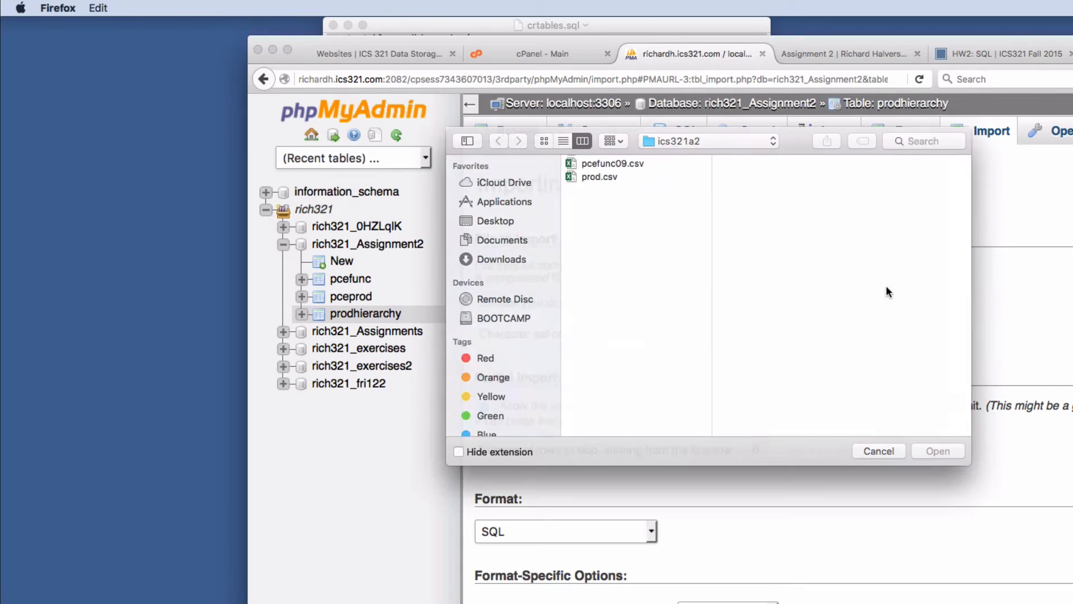
left_click(594, 202)
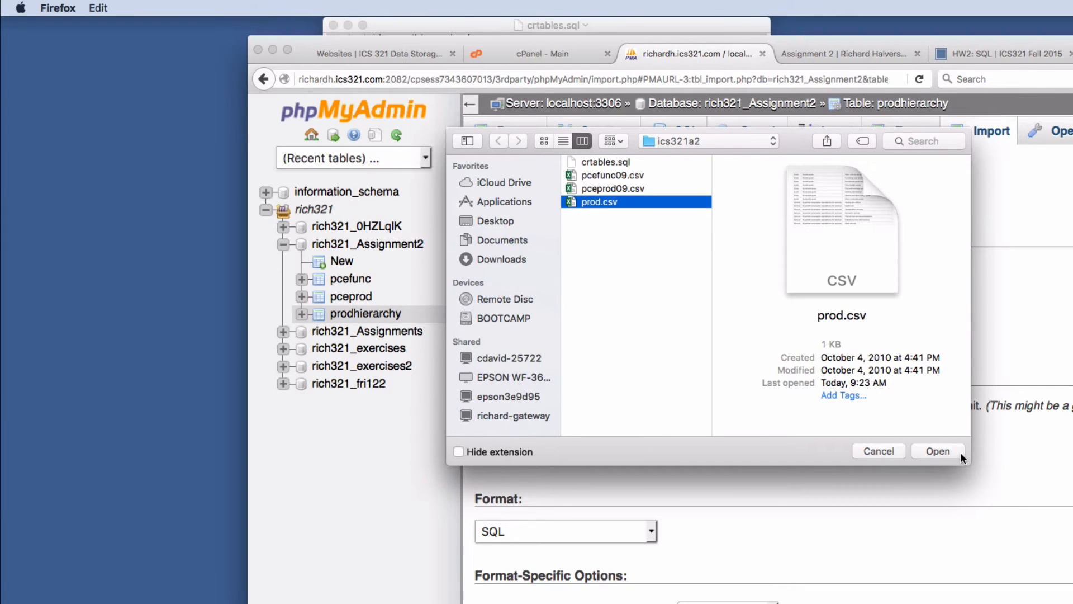
left_click(960, 450)
scroll(961, 446, "down", 5)
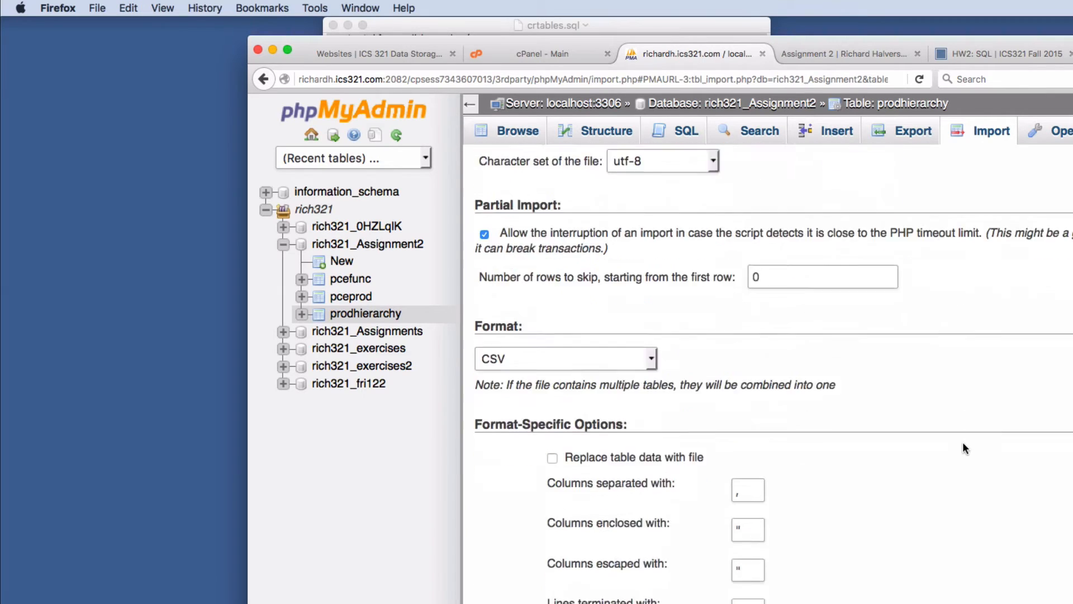
scroll(961, 446, "down", 3)
left_click(508, 577)
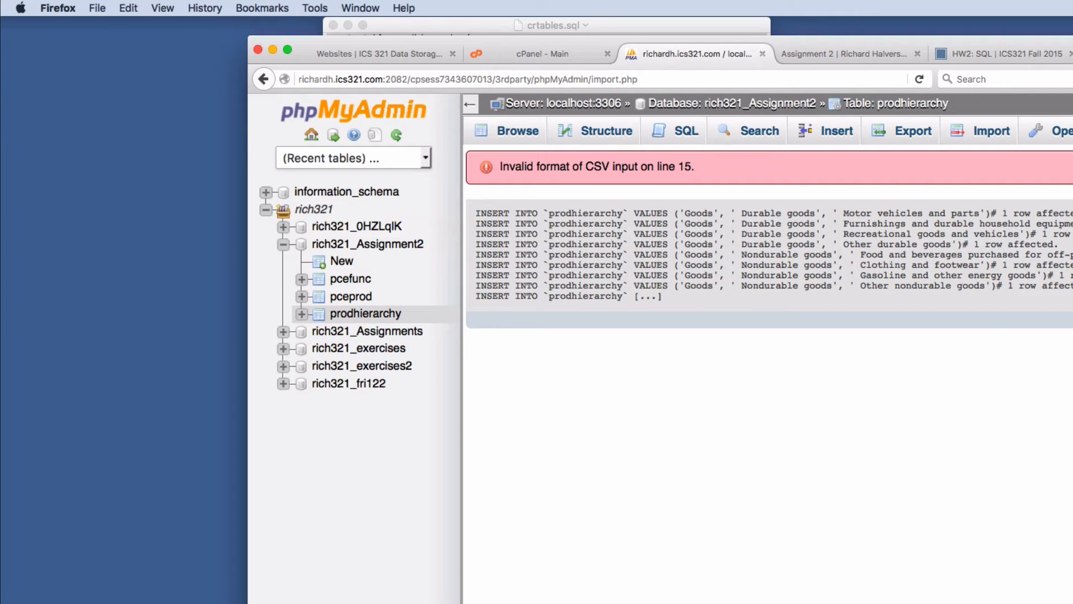
Open the import's INSERT statements in the query window, examine them down to line 15, and close the window.
left_click(581, 275)
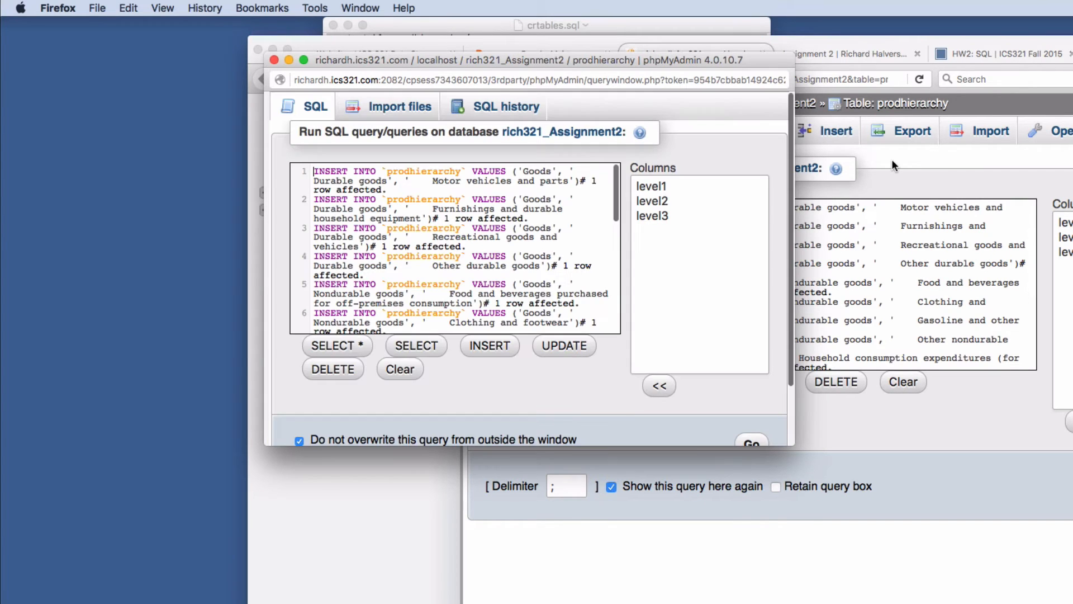
scroll(570, 219, "down", 10)
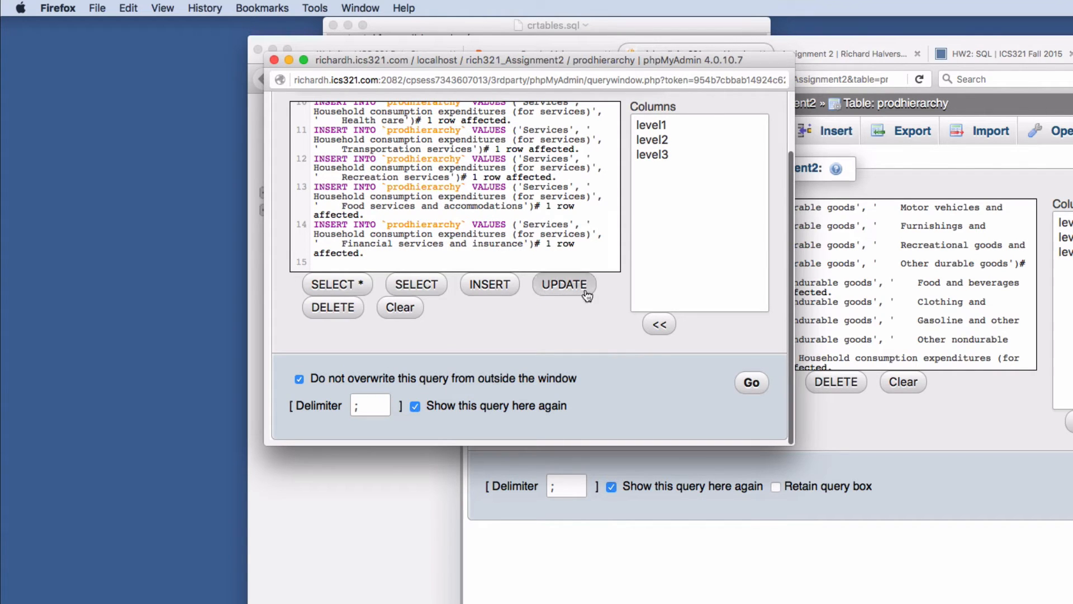
left_click(275, 60)
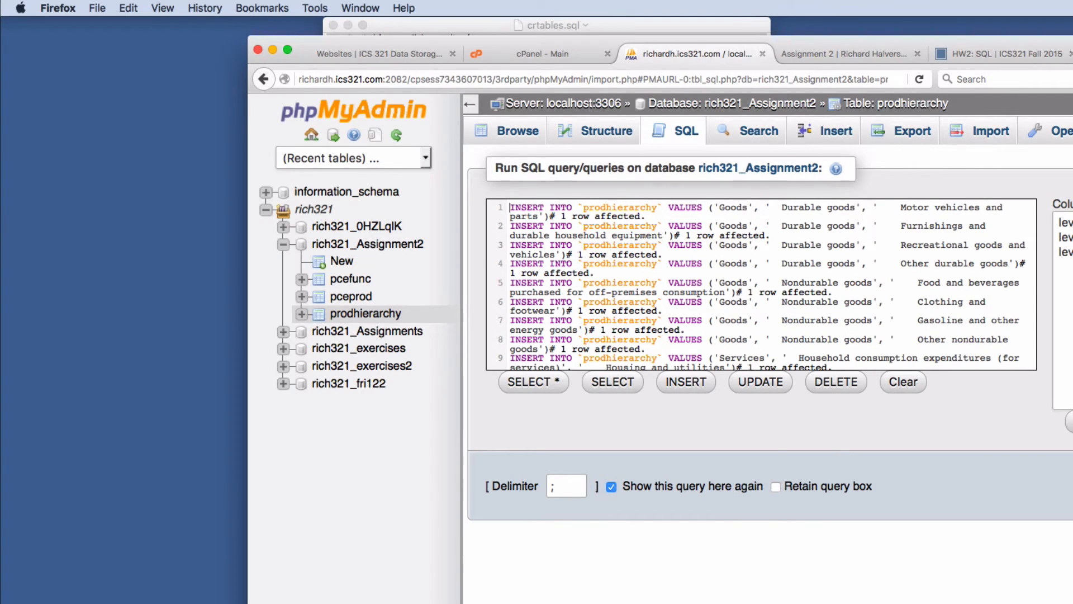
Switch to the ics321a2 folder in Finder, open prod.csv in TextEdit, widen its window, and place the cursor after the last row.
key("ctrl+Up")
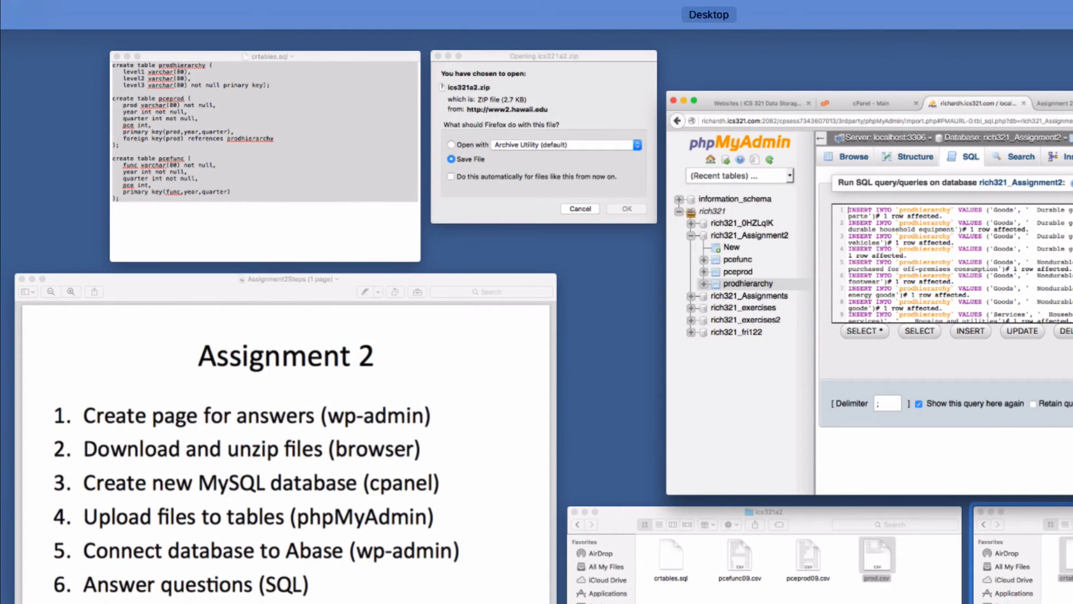
left_click(780, 595)
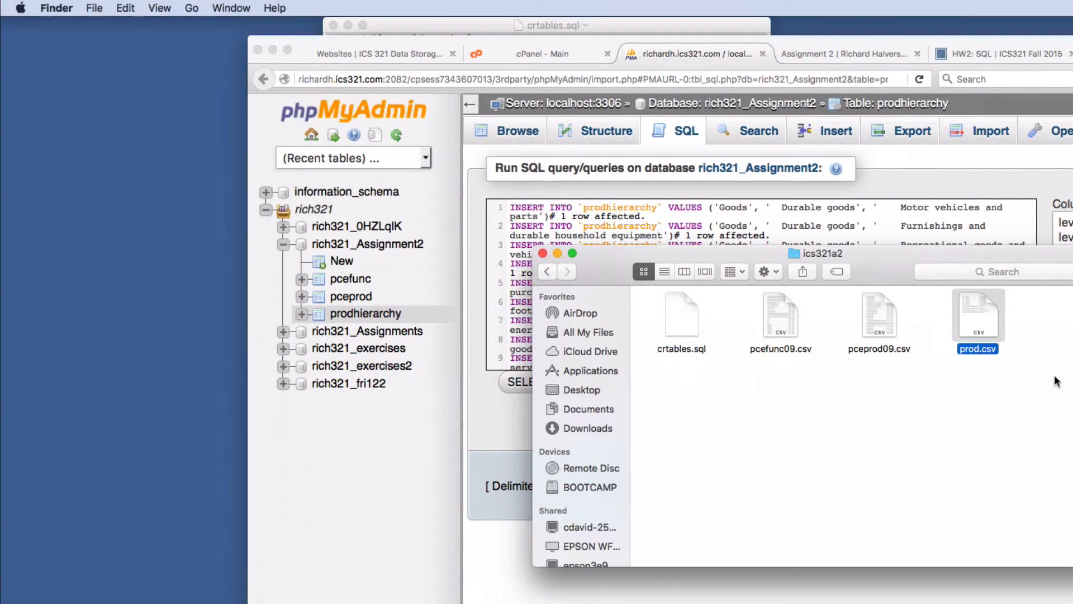
right_click(976, 312)
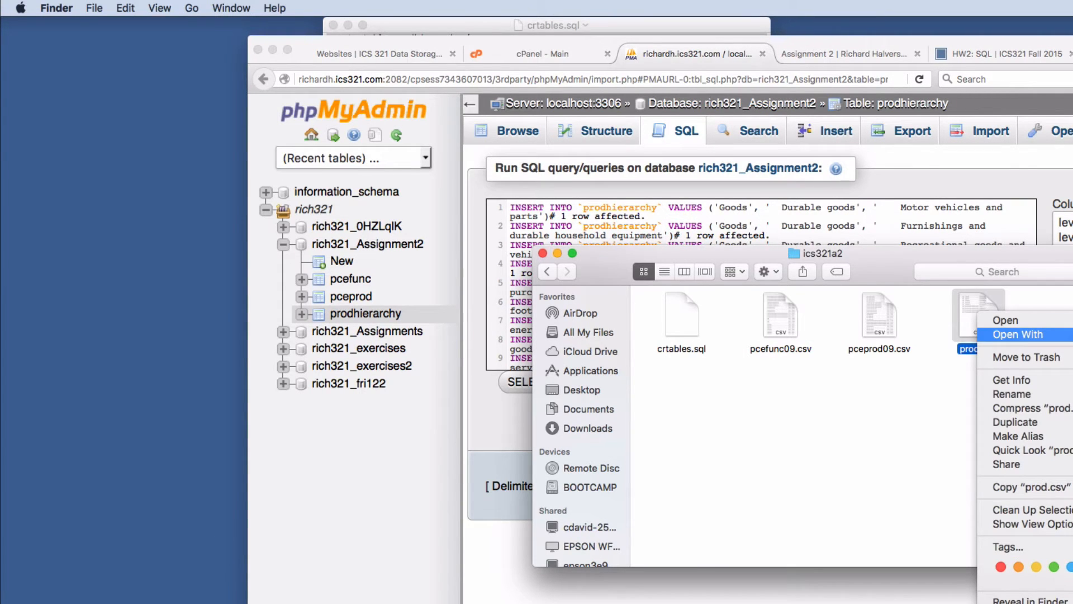
left_click(1018, 333)
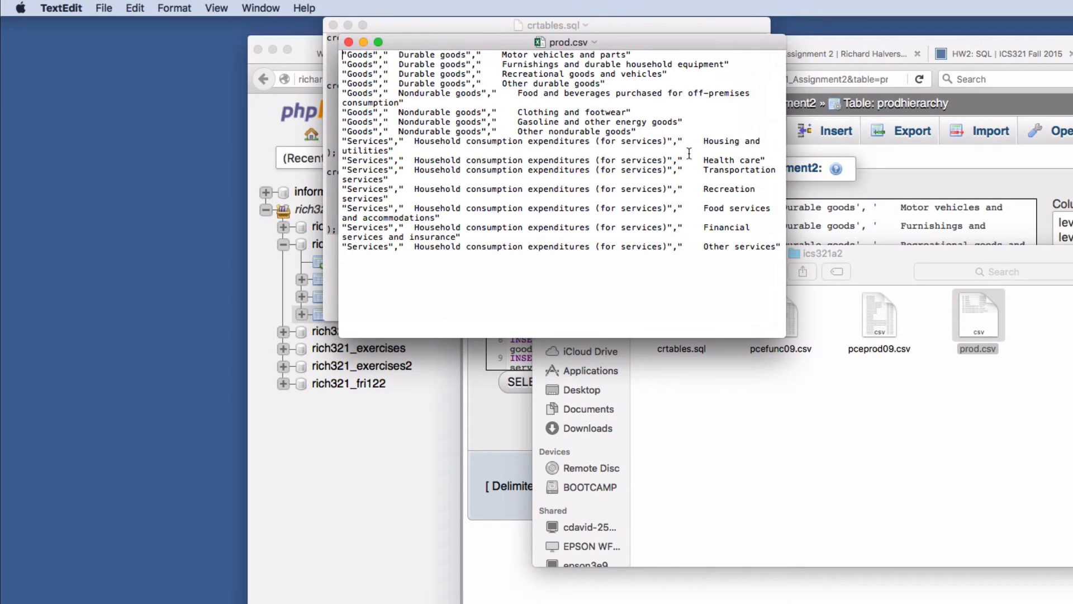
left_click_drag(784, 144, 1070, 146)
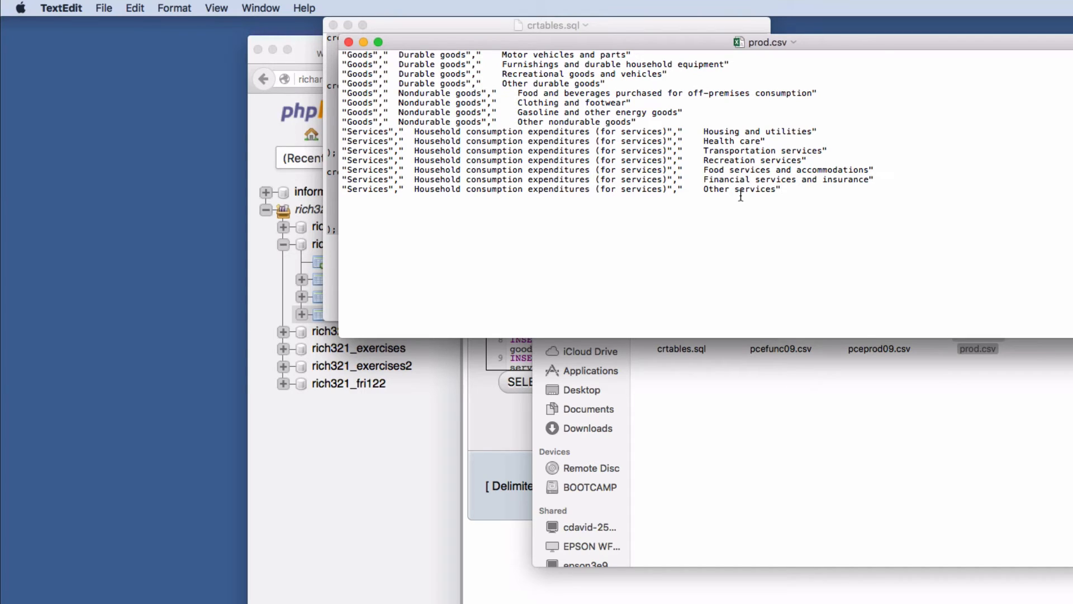
left_click(785, 188)
Open pceprod09.csv from the ics321a2 folder in TextEdit and examine how the end of the file is terminated.
left_click(900, 397)
left_click(882, 319)
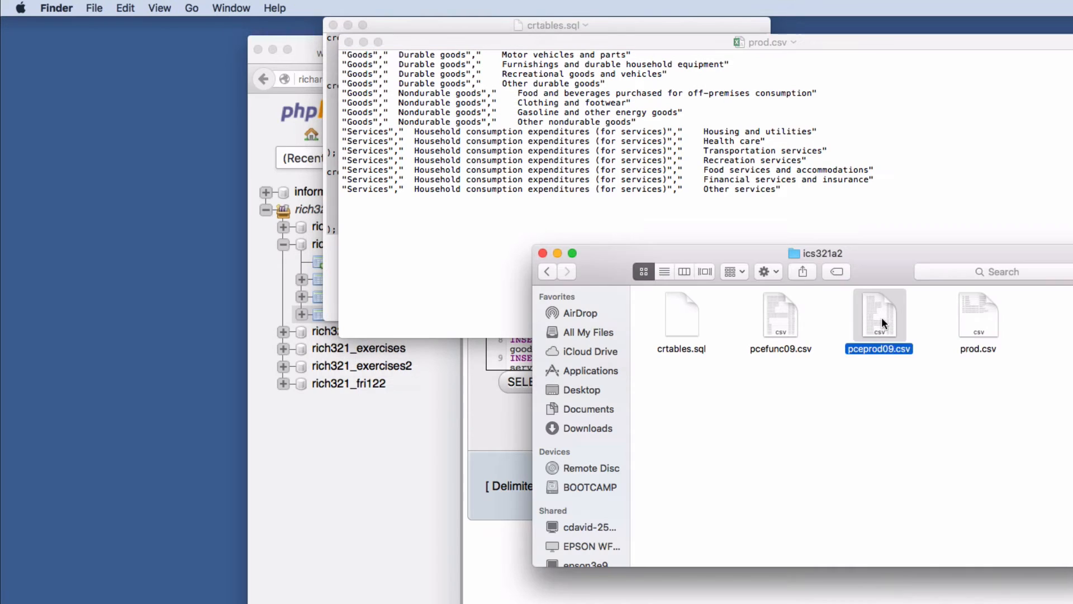
right_click(882, 318)
mouse_move(940, 341)
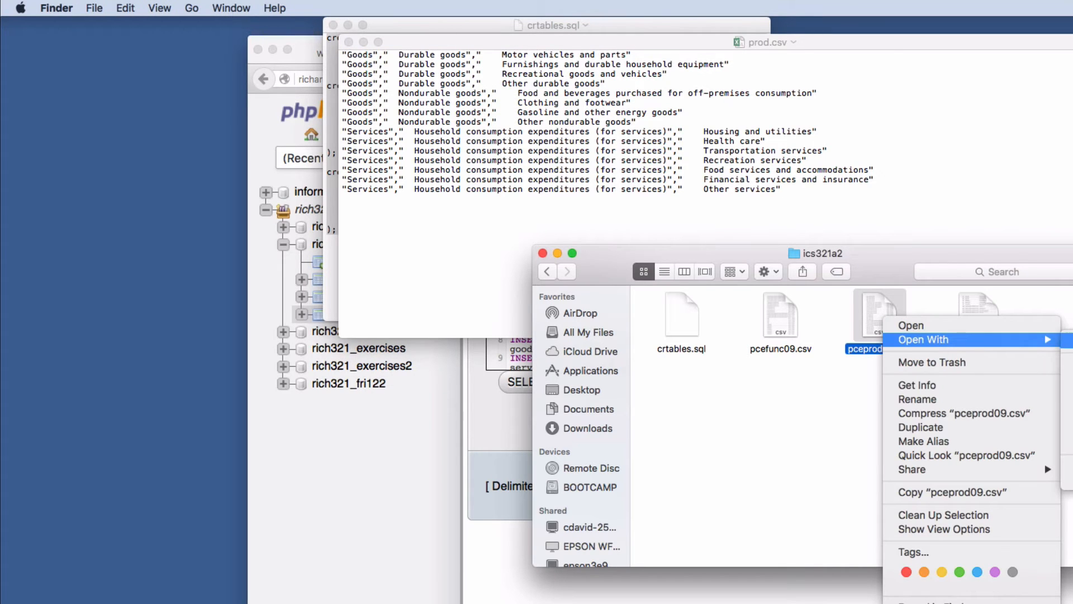
left_click(1065, 433)
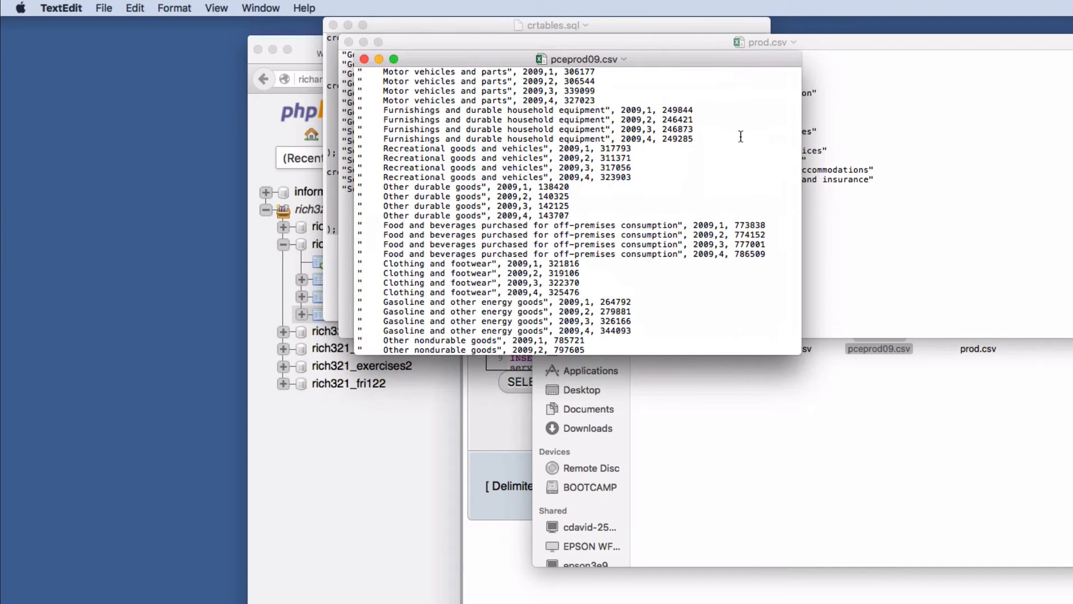
scroll(766, 164, "down", 10)
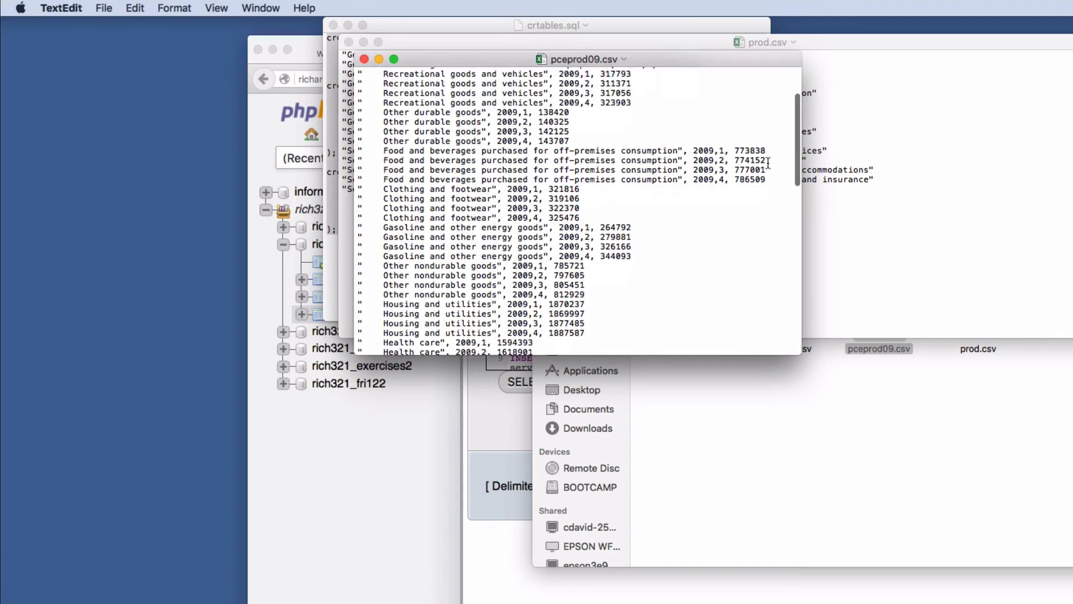
scroll(766, 166, "down", 8)
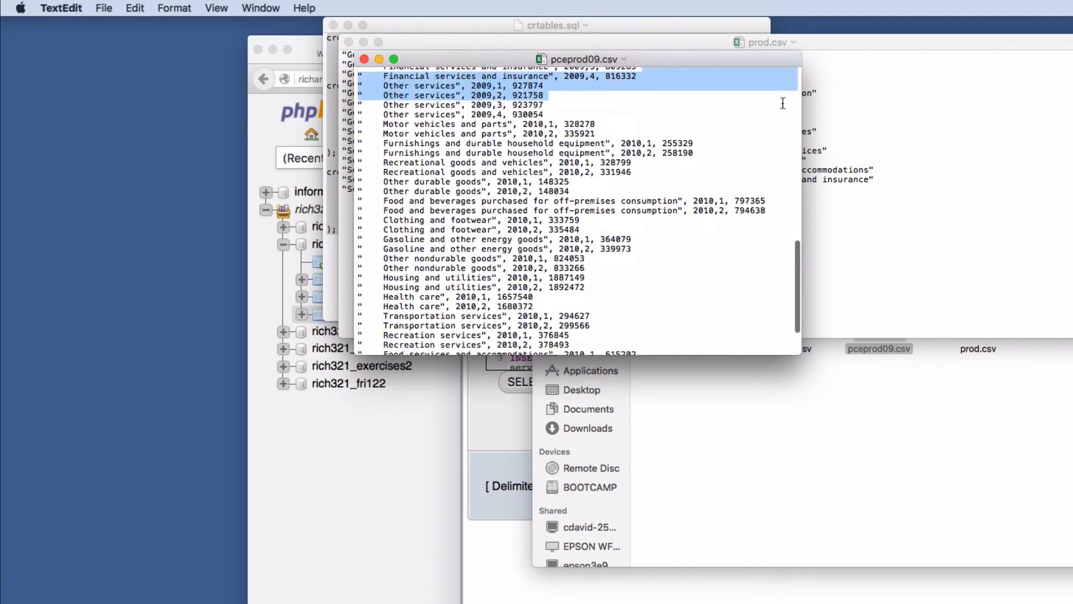
left_click(724, 224)
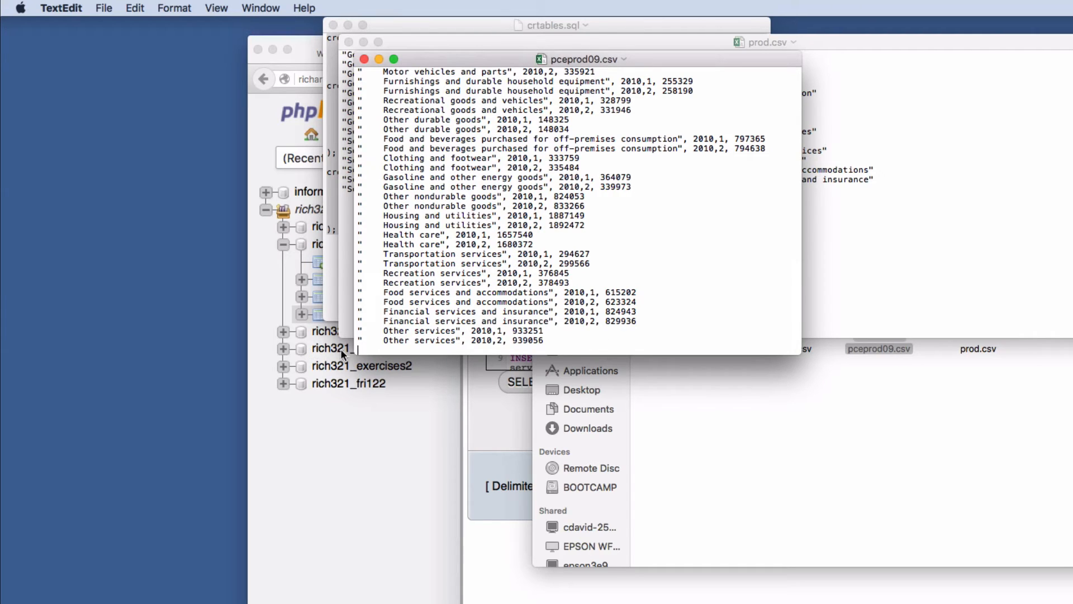
left_click(380, 348)
Add a line break after the last "Other services" row of prod.csv and save the file.
left_click(687, 45)
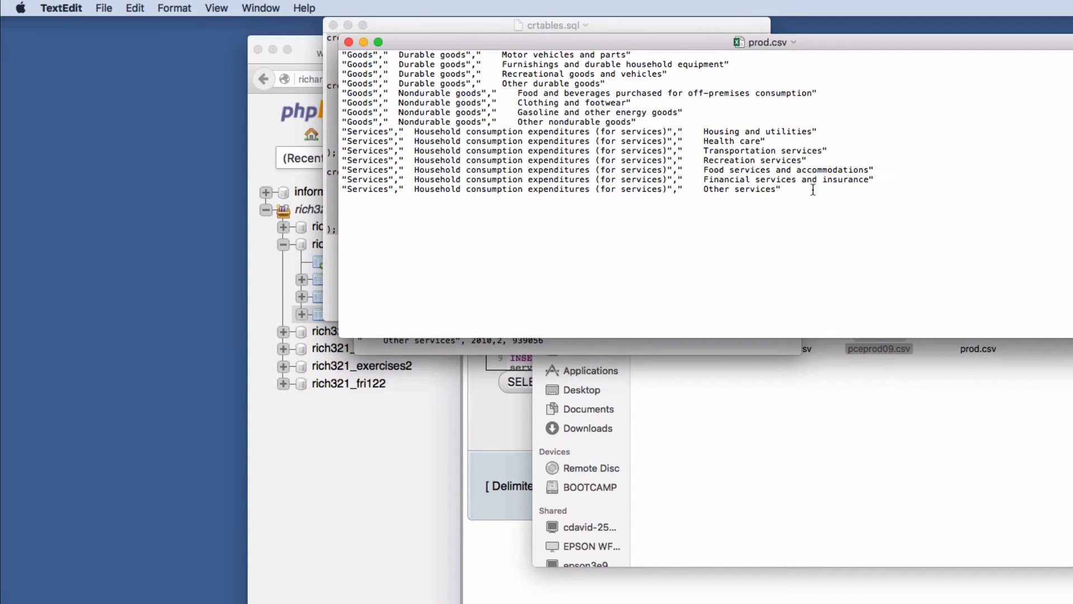
key("BackSpace")
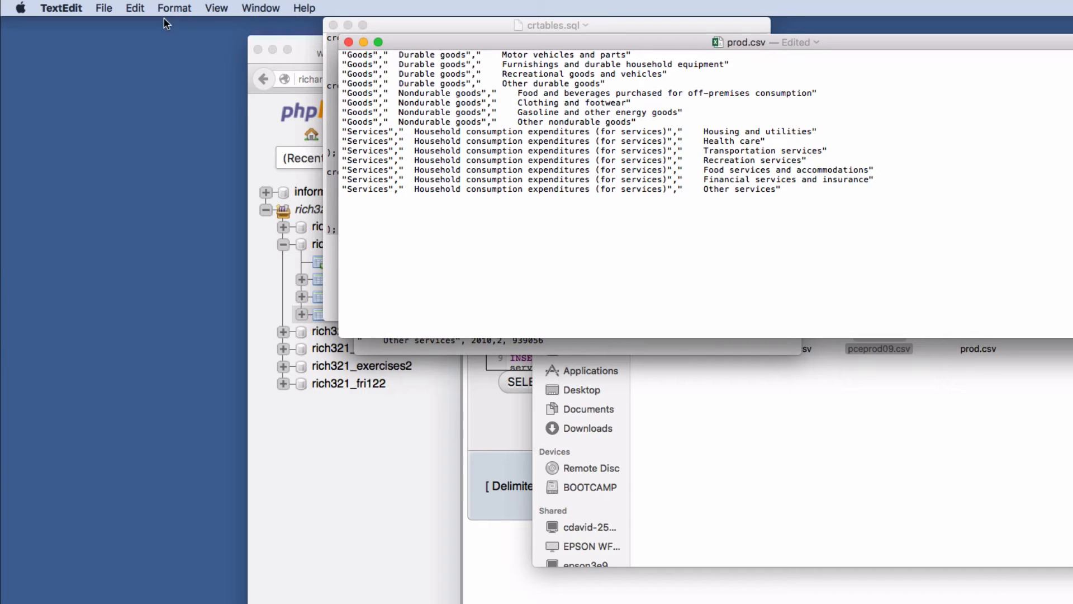
left_click(106, 10)
left_click(116, 91)
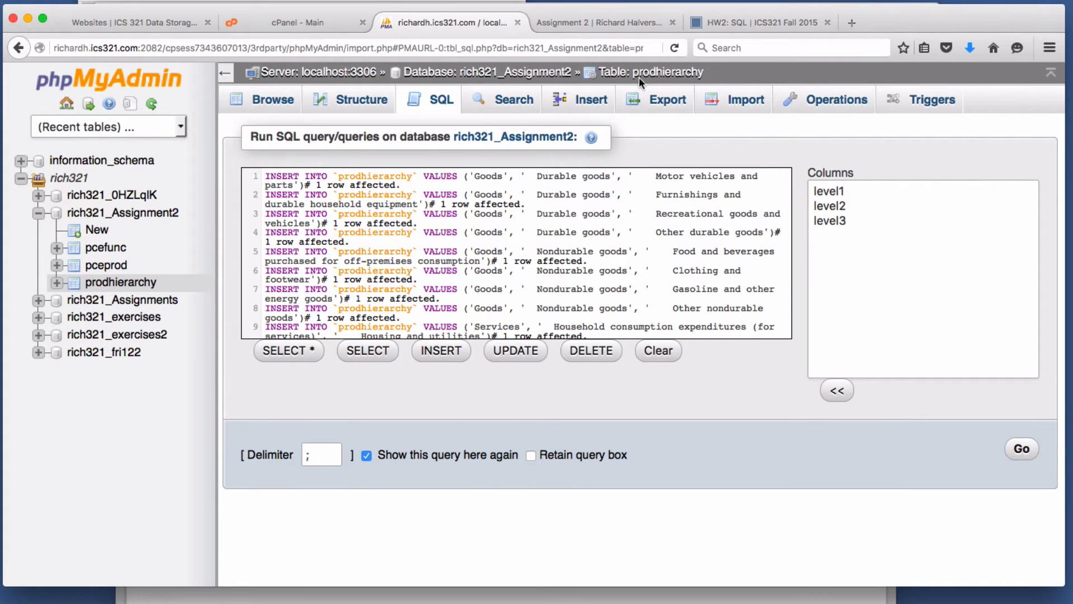
Switch back to phpMyAdmin in Firefox and browse the rows of the prodhierarchy table to check which were imported.
left_click(775, 107)
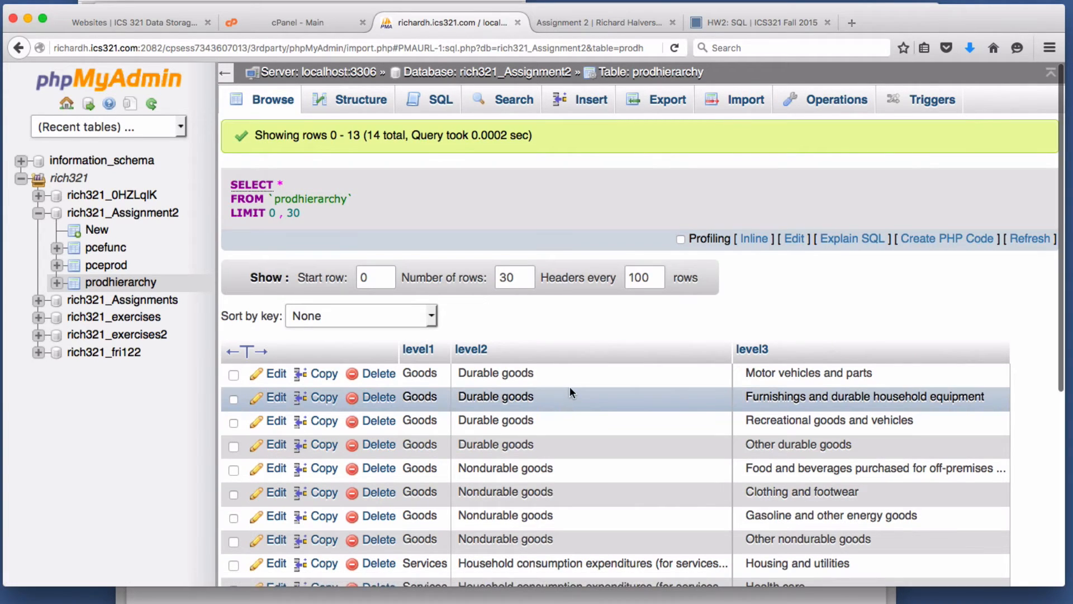
scroll(576, 392, "down", 5)
scroll(497, 391, "up", 5)
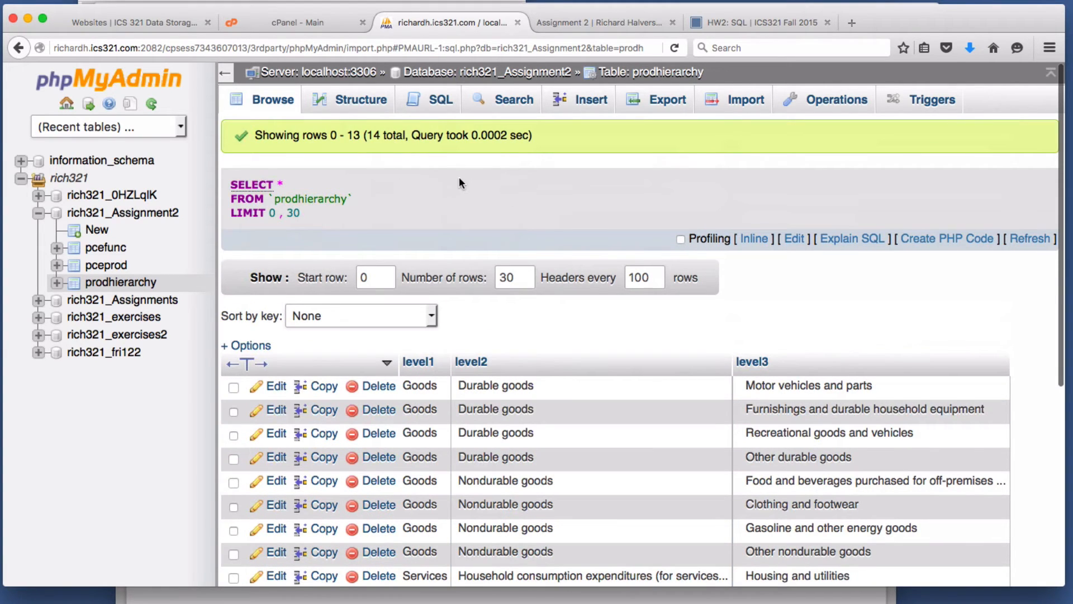
scroll(673, 411, "down", 2)
scroll(669, 414, "up", 2)
scroll(659, 427, "down", 2)
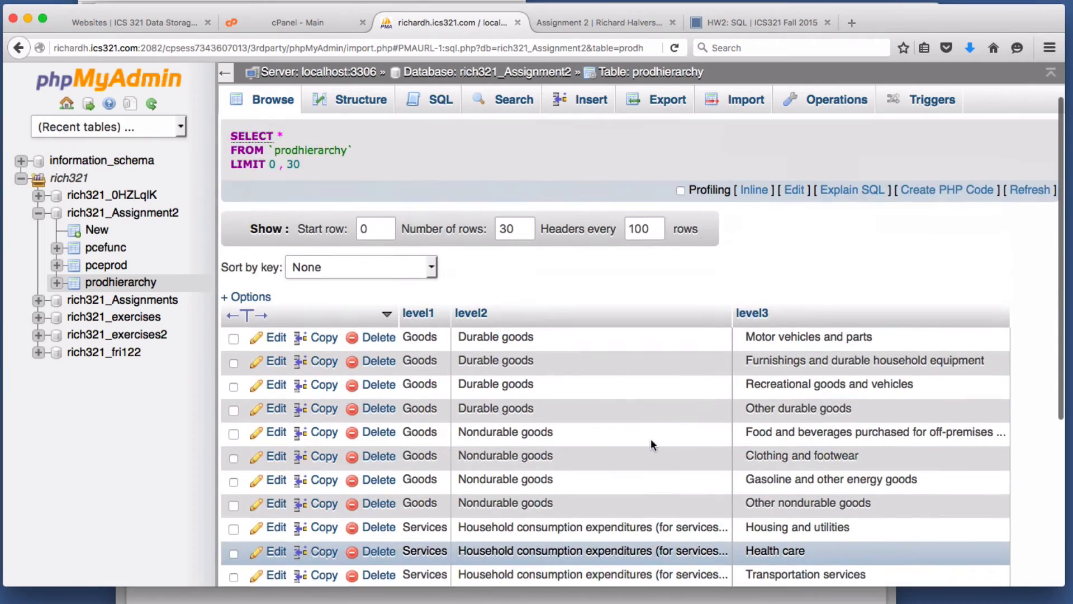
scroll(671, 425, "up", 2)
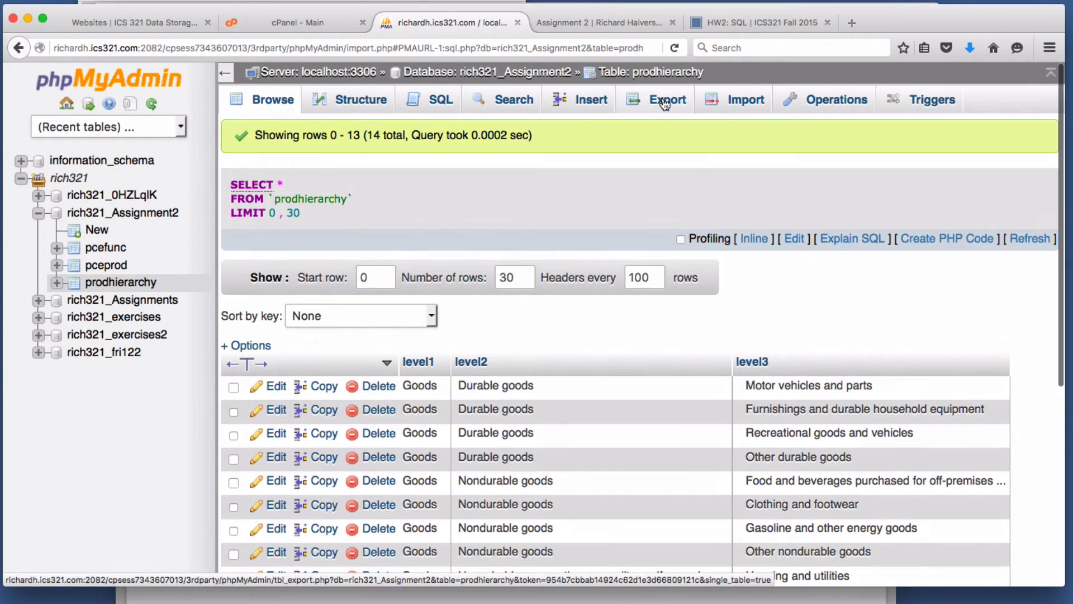
Import prod.csv into the prodhierarchy table as CSV, with replacing table data with the file enabled.
left_click(746, 101)
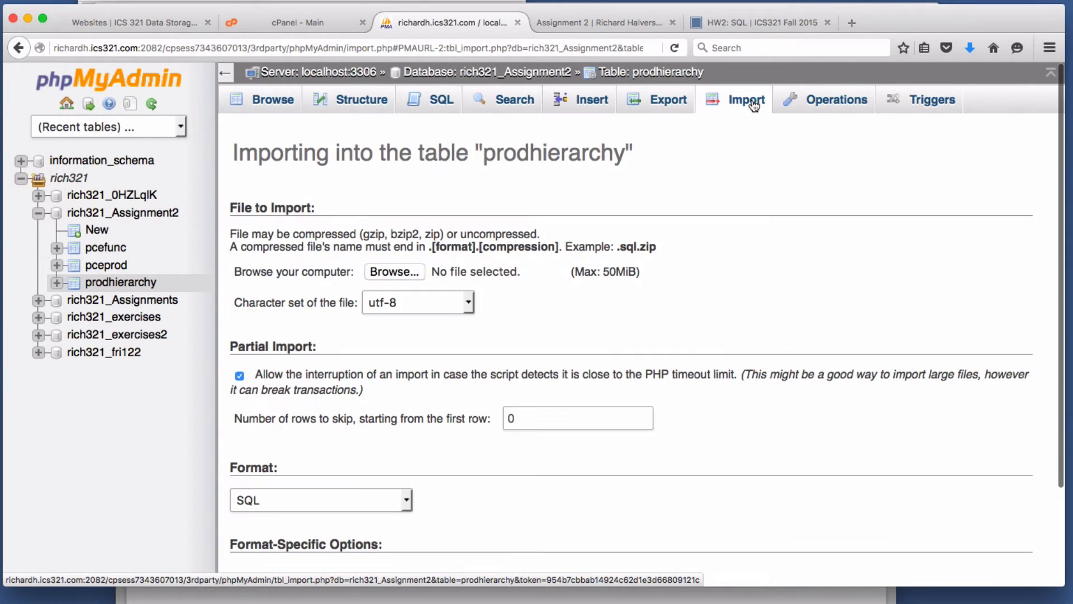
left_click(402, 272)
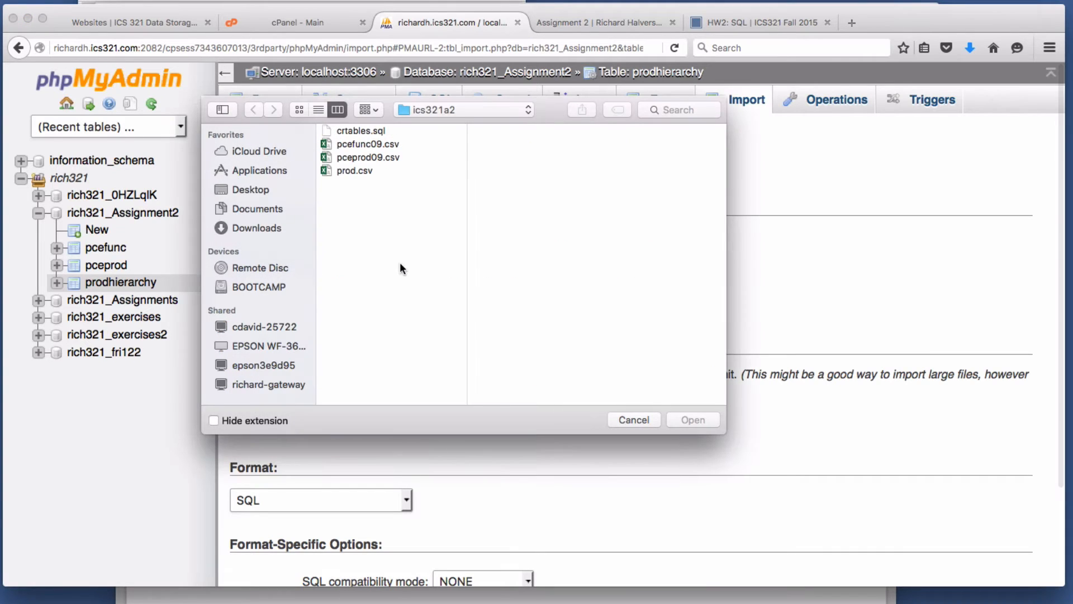
left_click(344, 172)
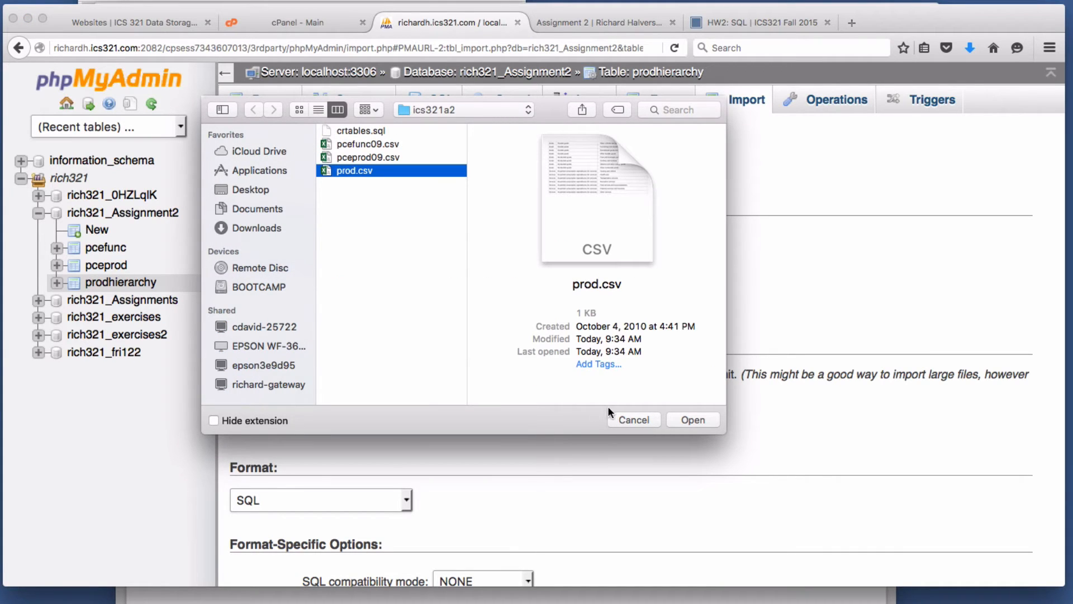
left_click(704, 422)
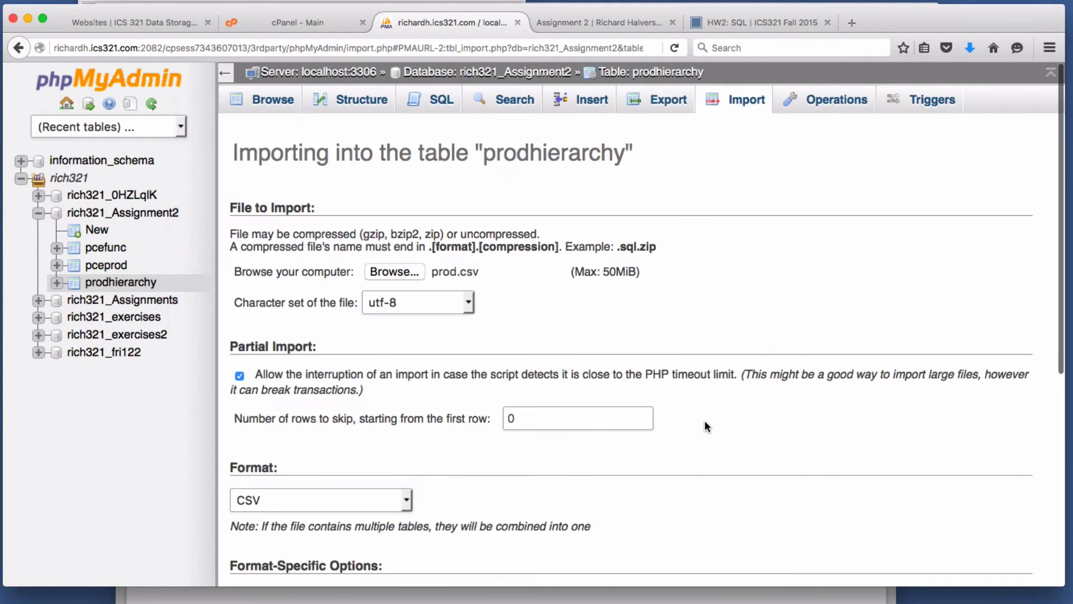
scroll(704, 422, "down", 5)
scroll(705, 426, "down", 1)
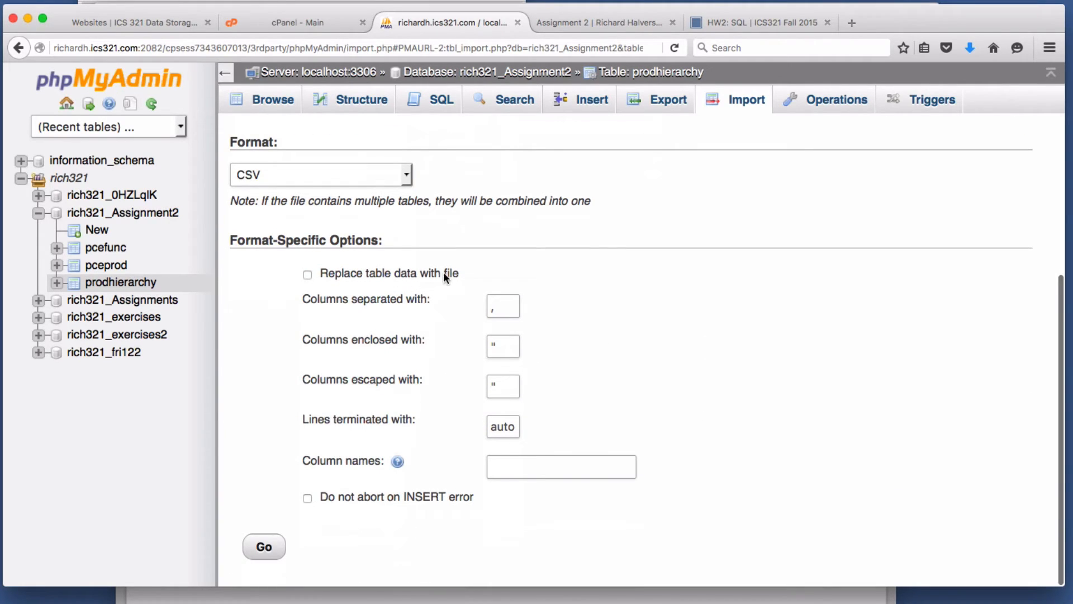
left_click(307, 275)
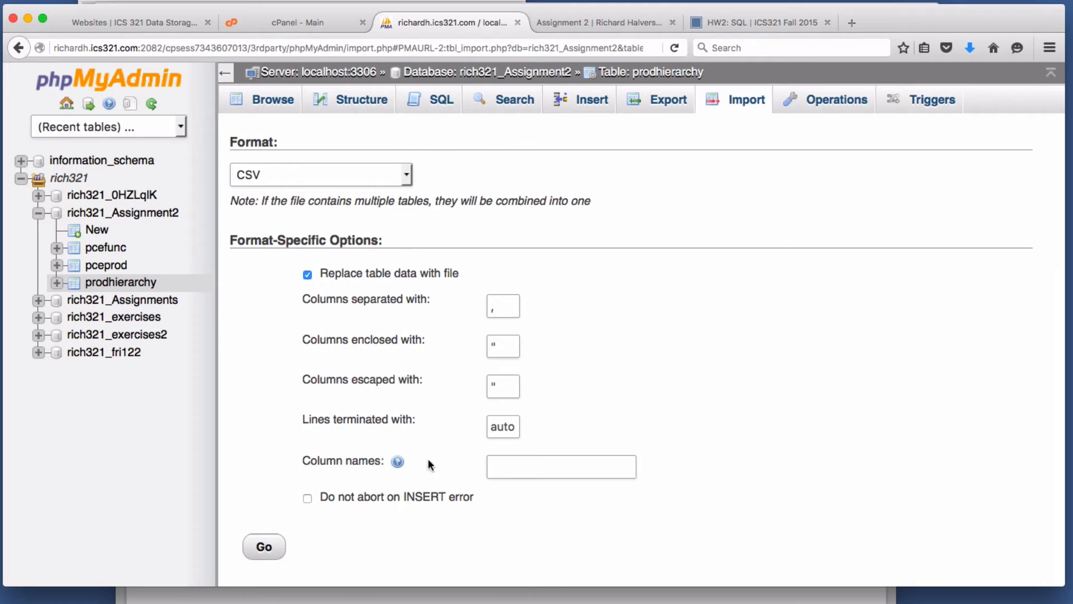
left_click(267, 546)
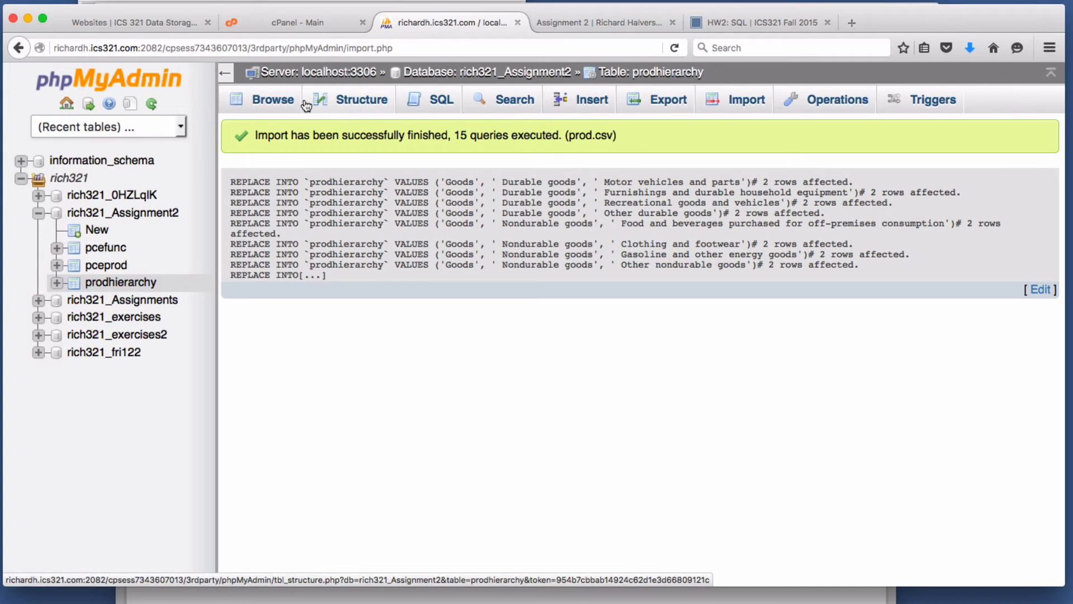
Browse the prodhierarchy table through its last row to check the re-imported data.
left_click(284, 101)
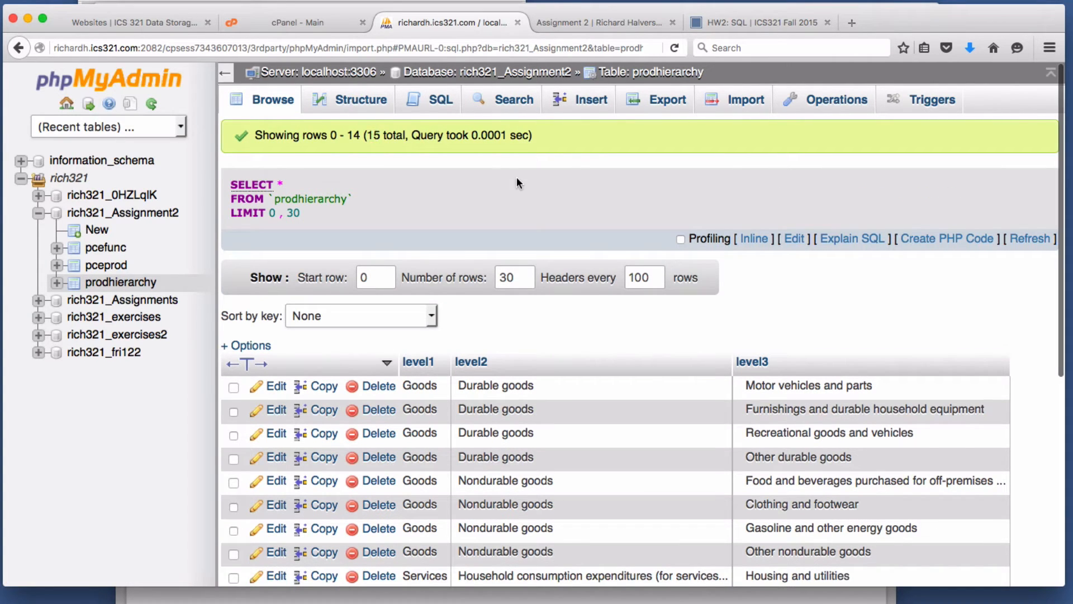
scroll(697, 357, "down", 10)
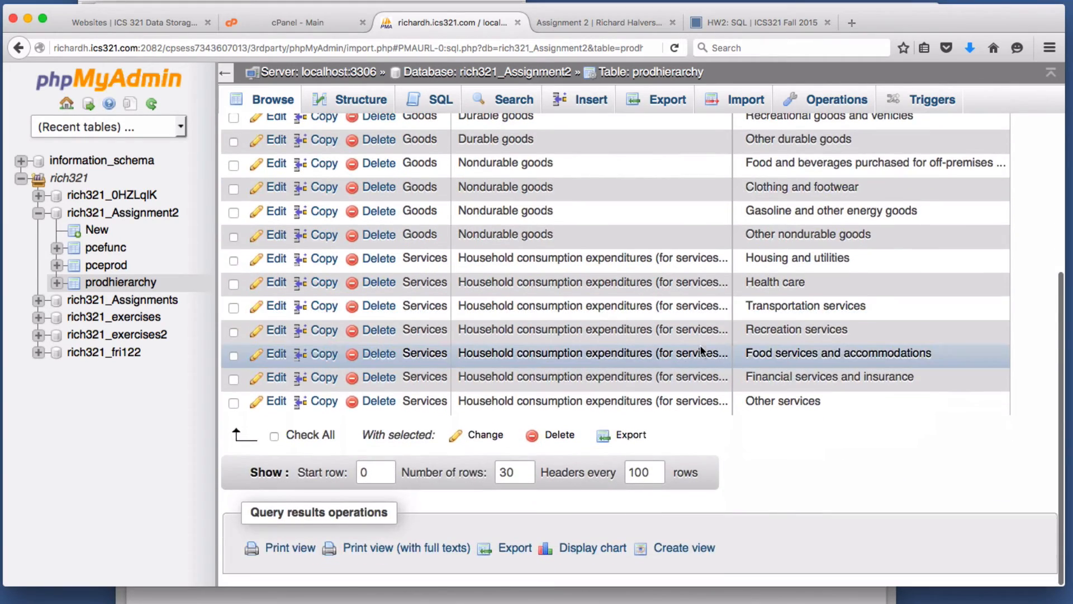
Return to the first rows of the prodhierarchy table and consult the Assignment2Steps document for the next task.
scroll(699, 364, "up", 10)
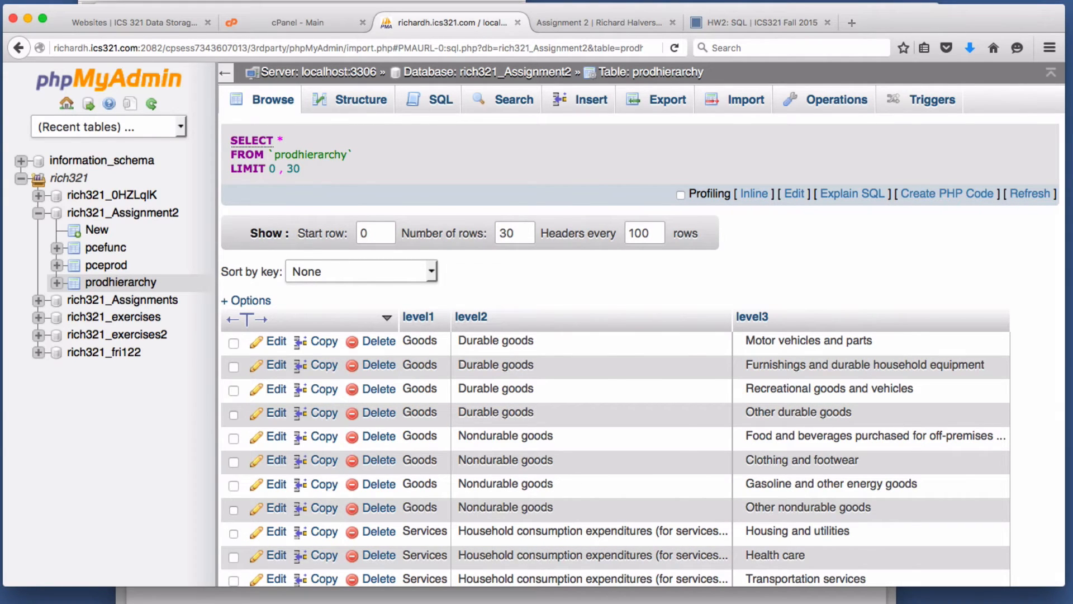
key("super+Tab")
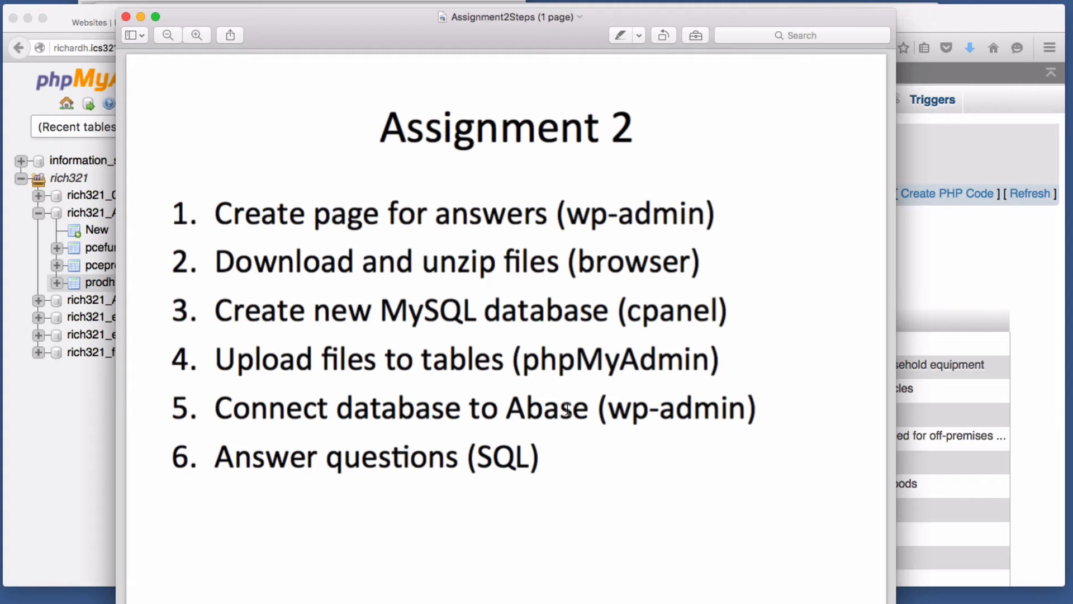
left_click(970, 289)
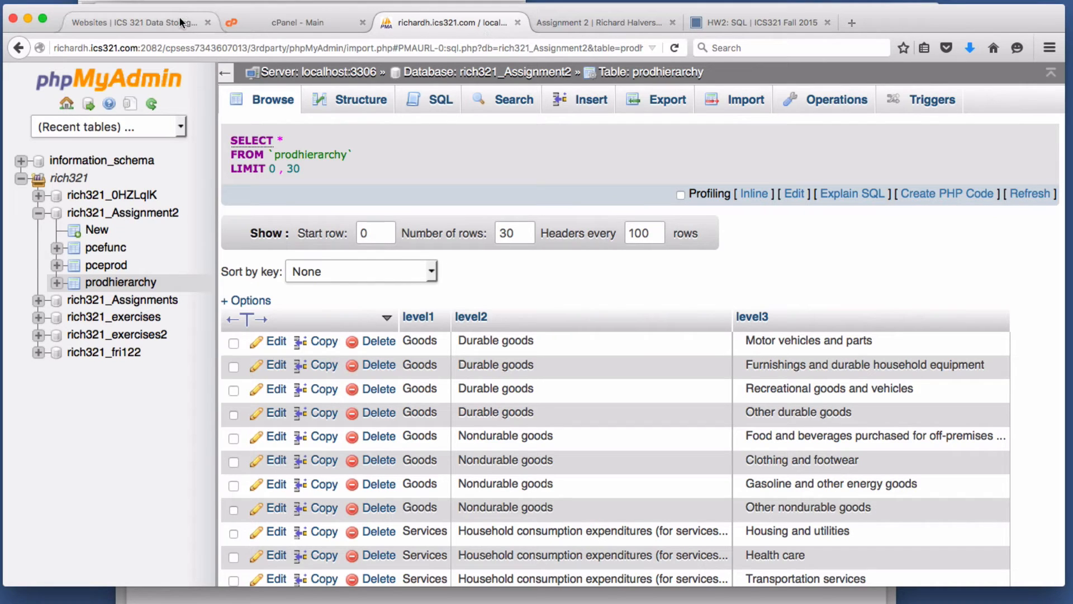
Review which database and tables the Assignment 2 page of the WordPress site is connected to.
left_click(634, 21)
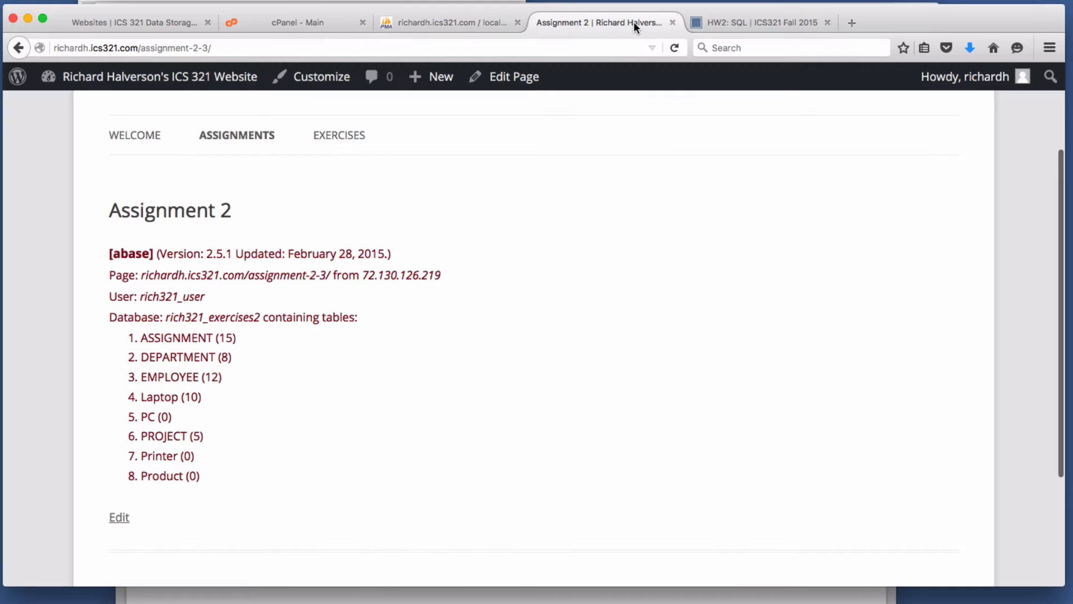
scroll(642, 249, "down", 1)
scroll(643, 234, "up", 4)
scroll(643, 233, "down", 3)
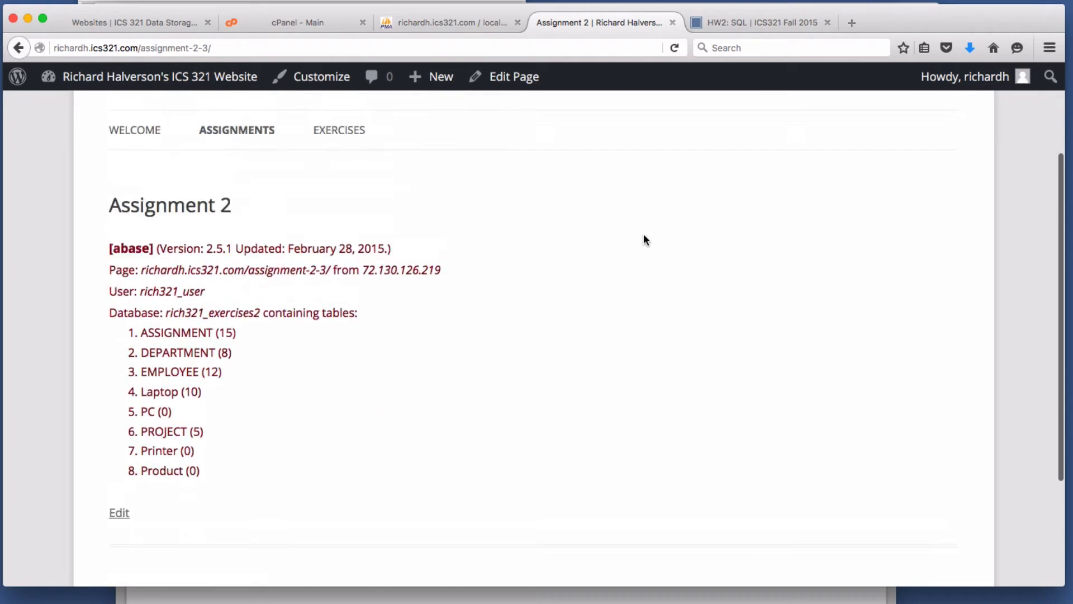
scroll(246, 144, "up", 3)
Go to the site's WordPress dashboard and open the ABASE for MySQL settings.
left_click(160, 77)
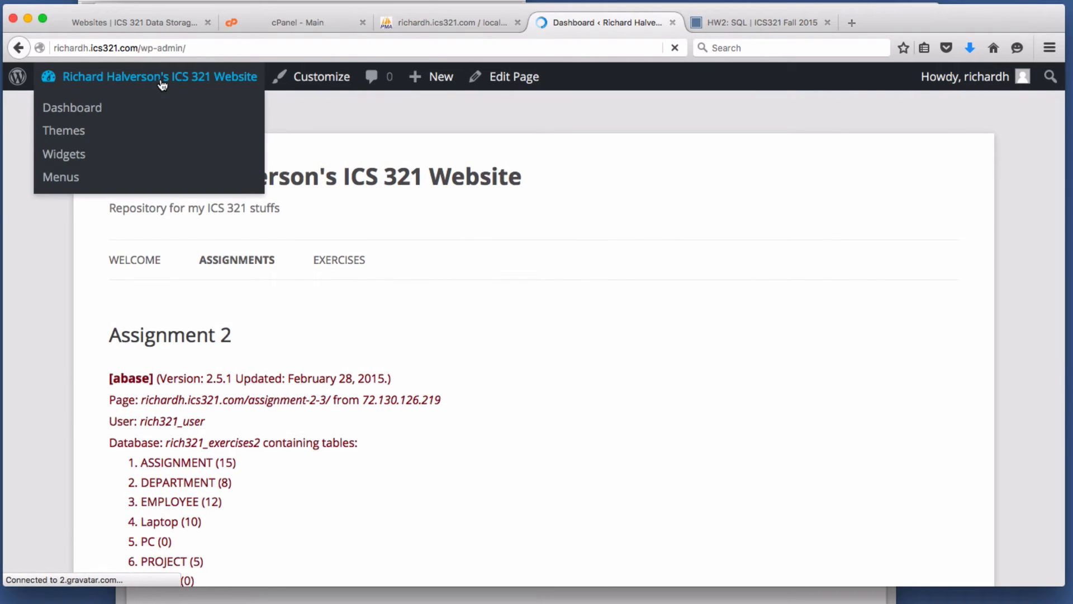
scroll(79, 266, "down", 7)
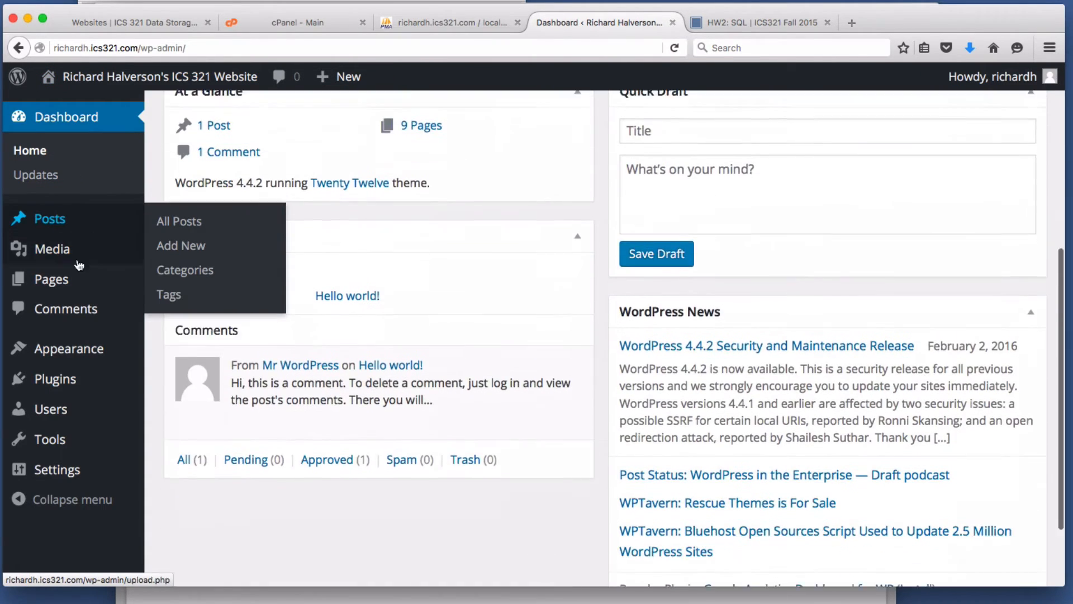
mouse_move(62, 475)
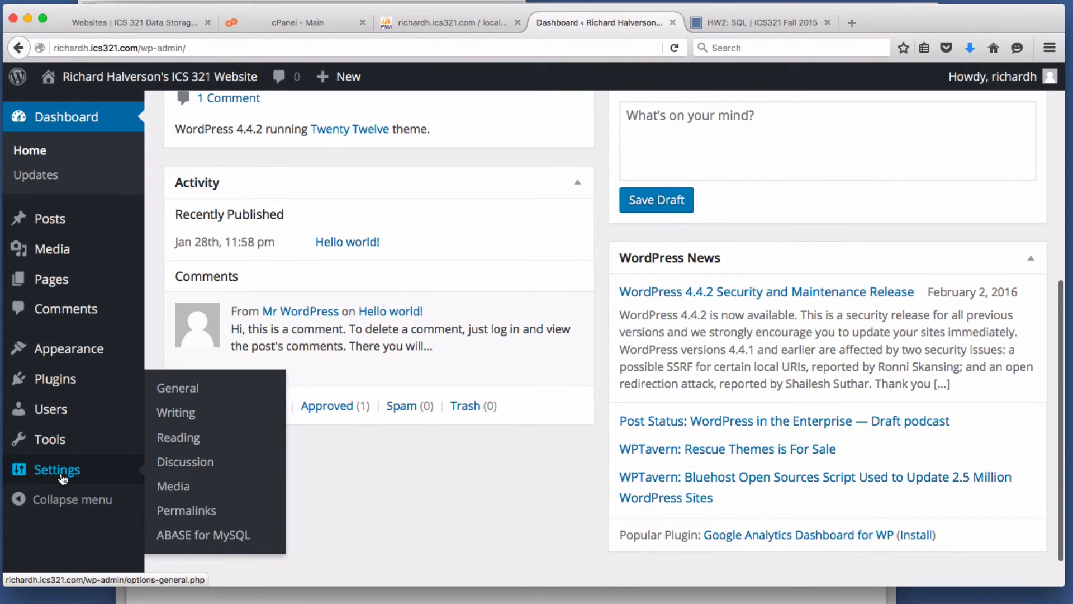
left_click(204, 536)
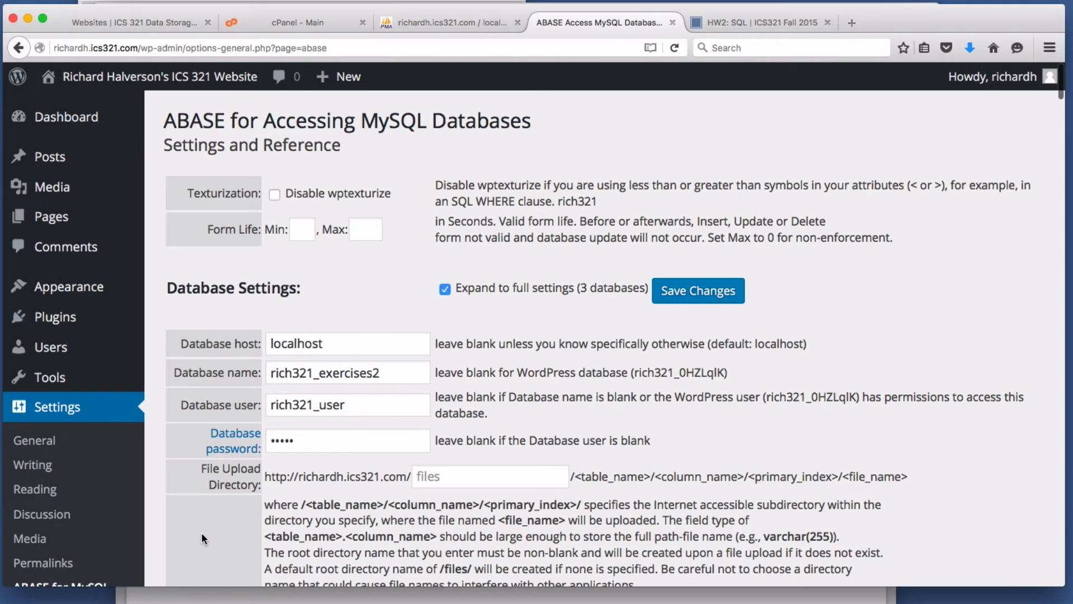
Examine the ABASE connection settings for all three databases, especially the database name under Database Settings 2.
scroll(438, 369, "down", 5)
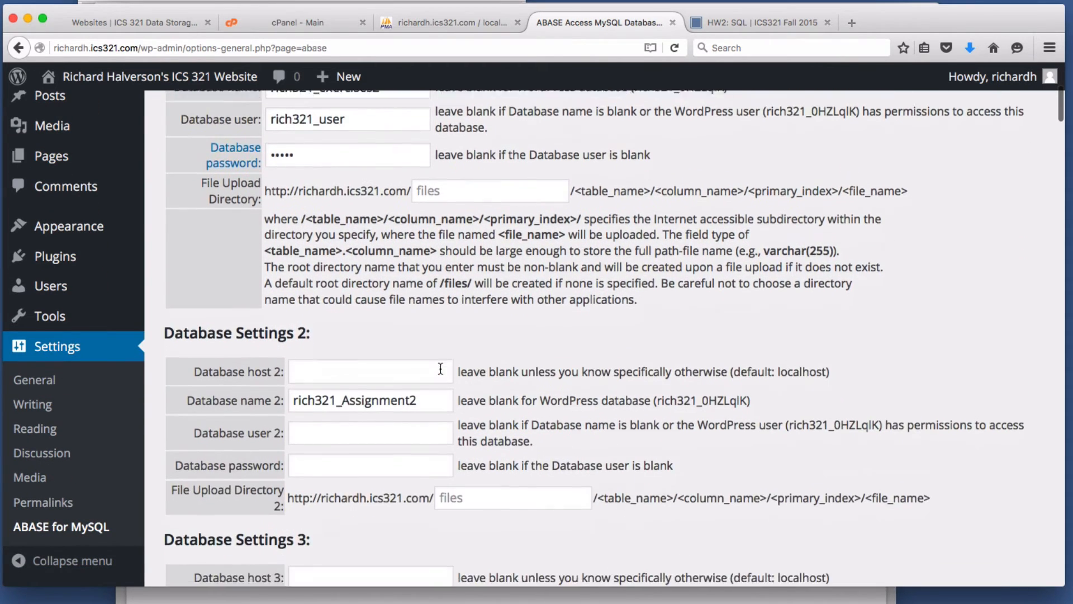
scroll(440, 368, "down", 3)
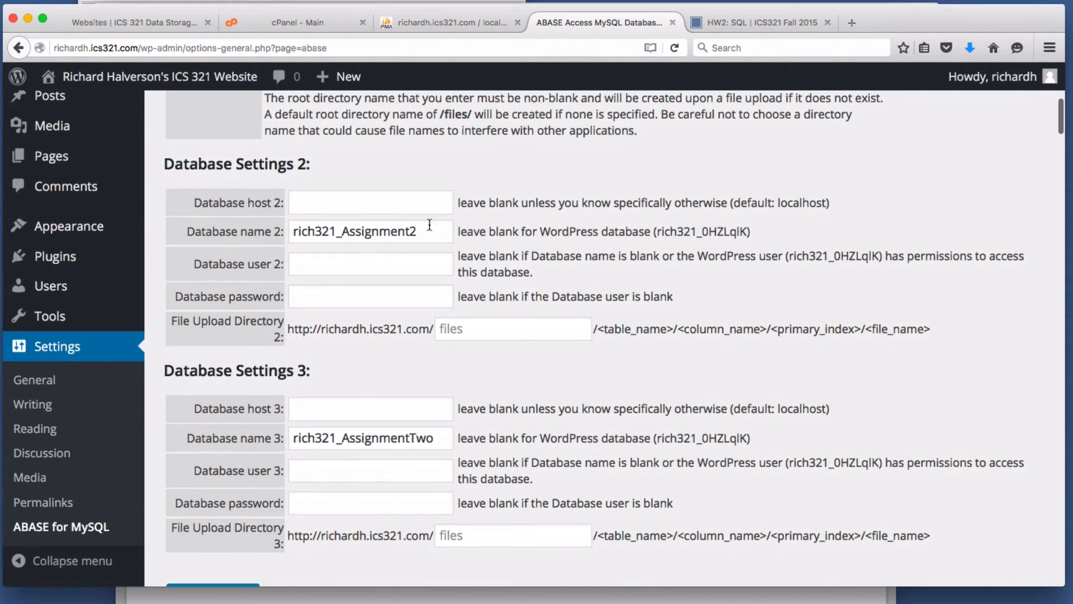
left_click(429, 227)
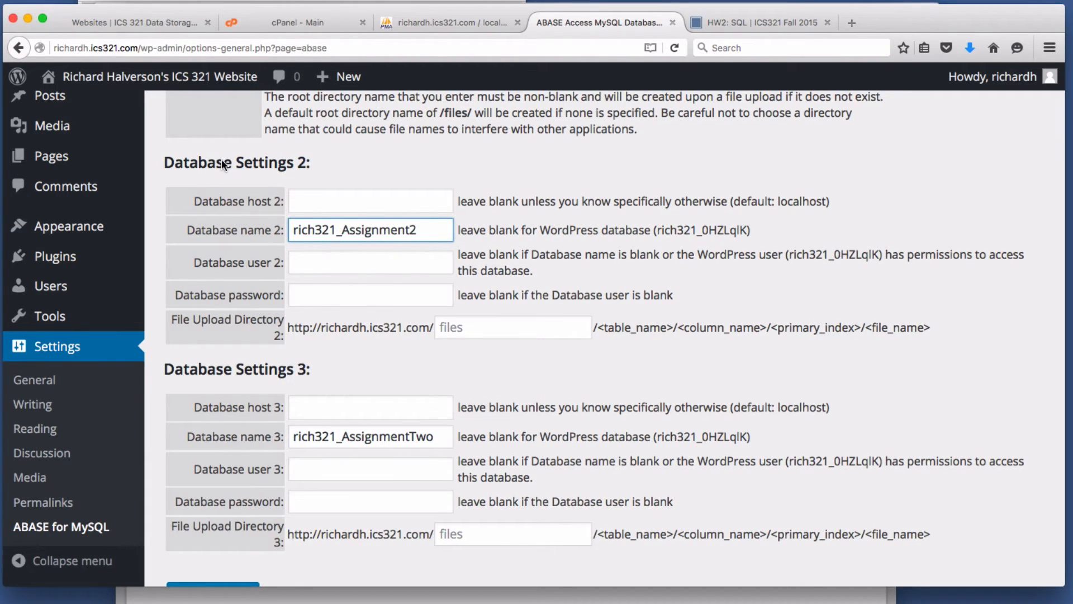
left_click(278, 166)
scroll(407, 177, "up", 10)
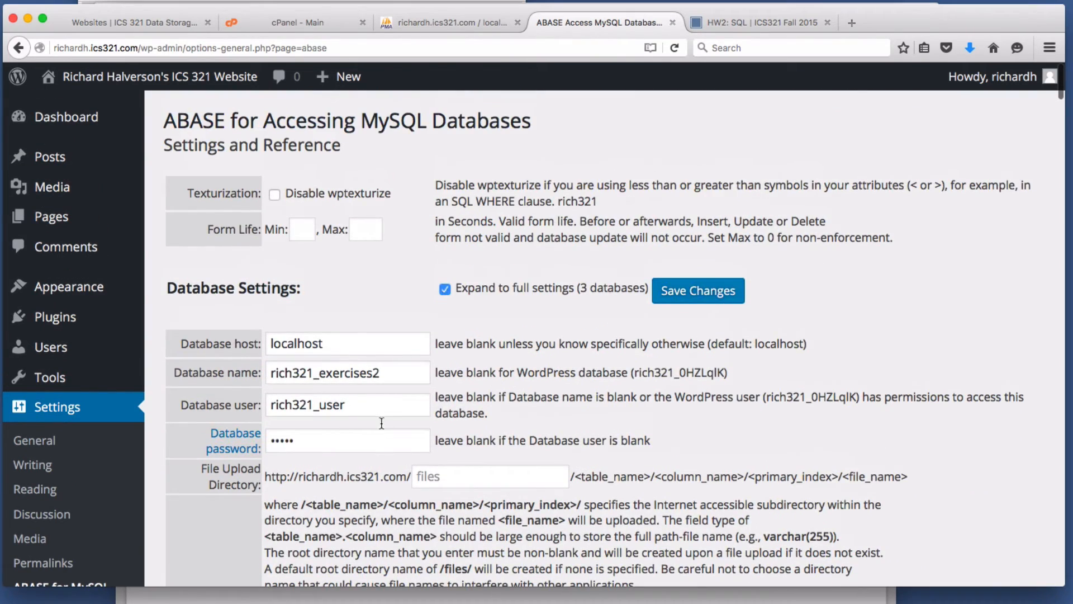
scroll(397, 415, "down", 7)
scroll(398, 417, "down", 4)
scroll(399, 417, "up", 11)
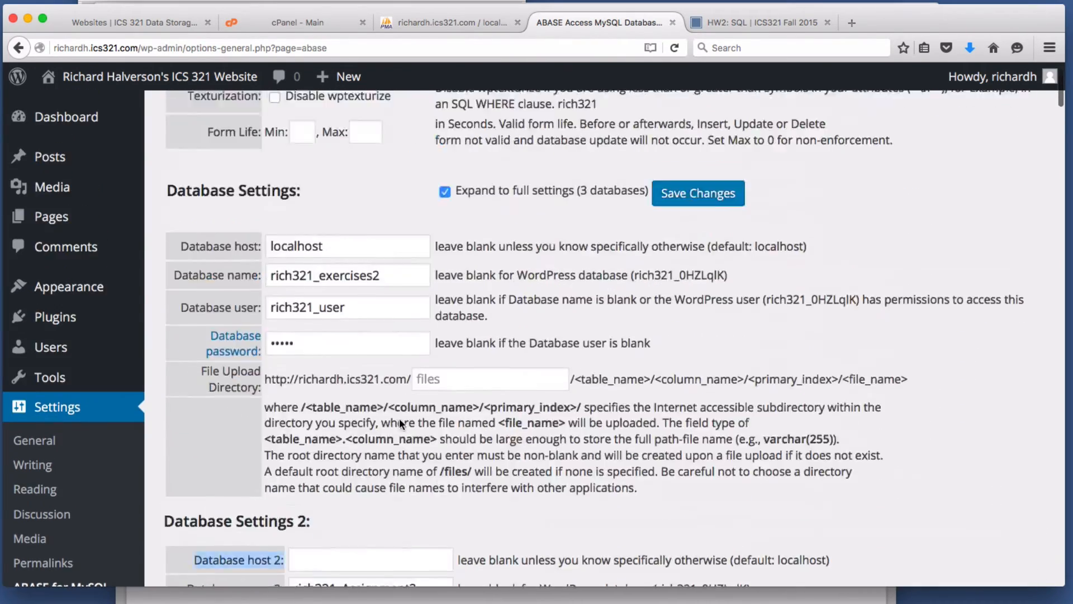
scroll(402, 417, "down", 2)
scroll(425, 336, "up", 1)
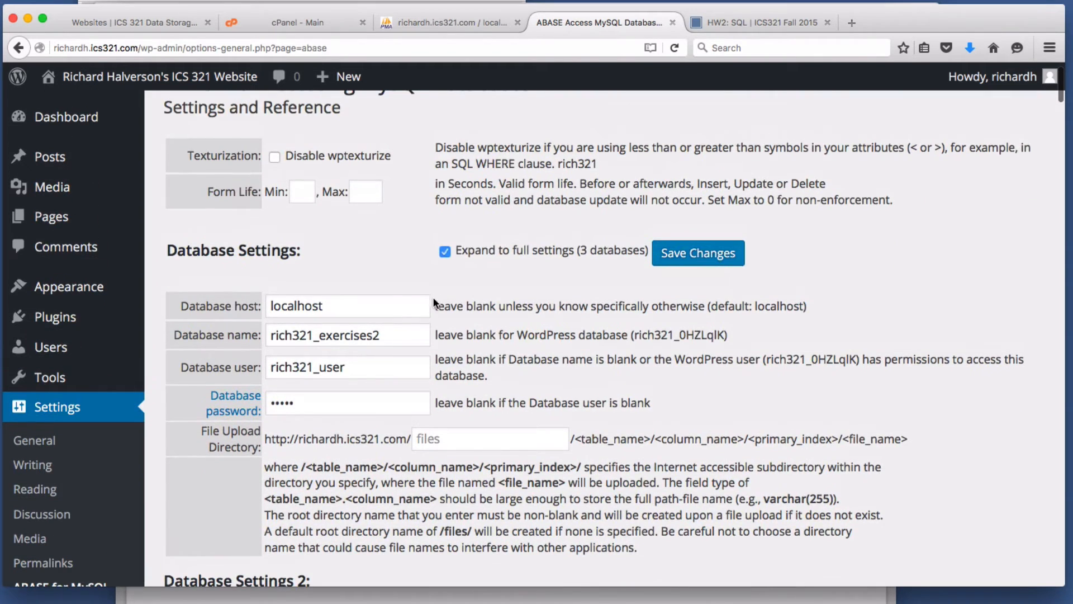
Disable expanding to full settings for 3 databases, save the changes, and dismiss the offer to remember the login.
left_click(445, 252)
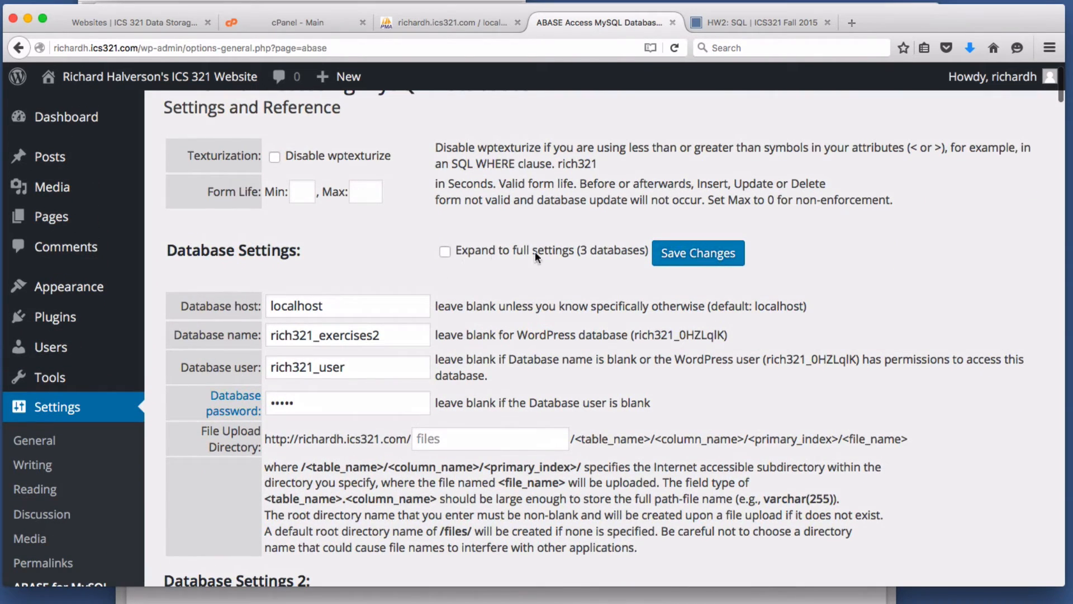
left_click(445, 253)
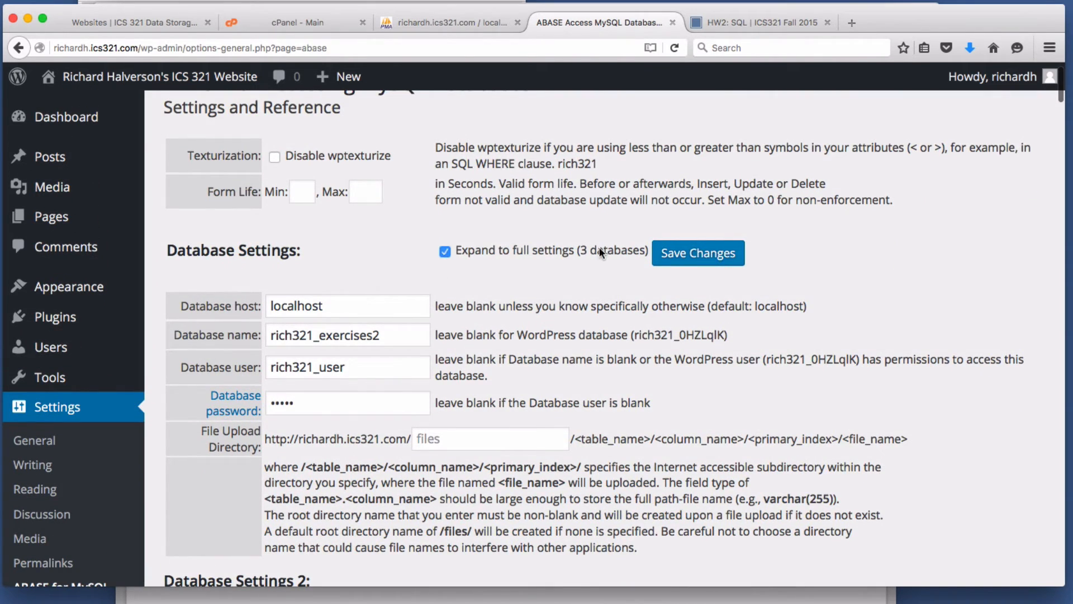
left_click(445, 252)
left_click(699, 254)
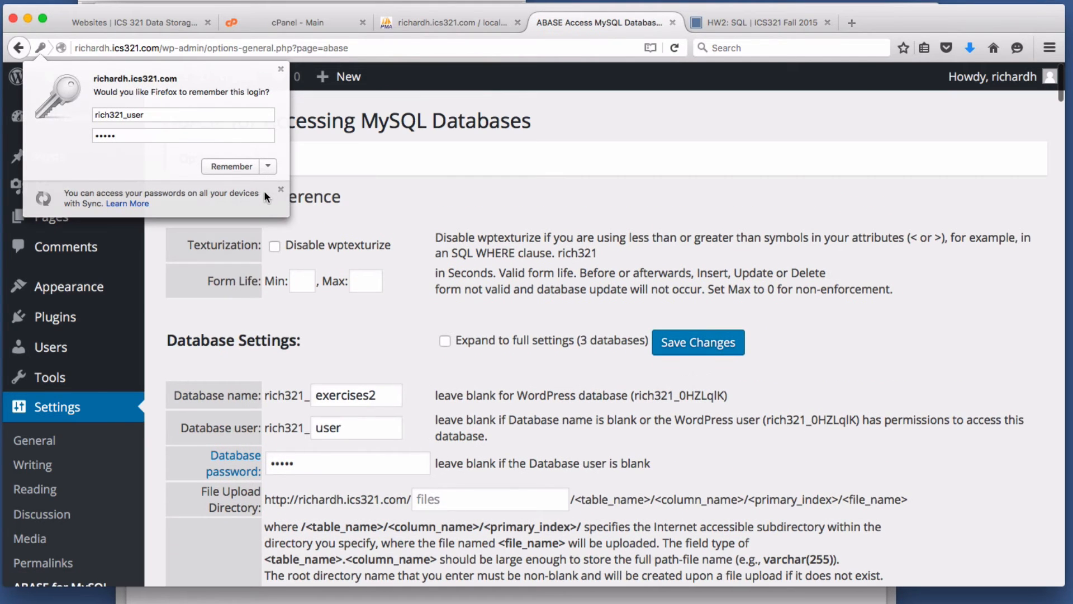
scroll(704, 296, "down", 5)
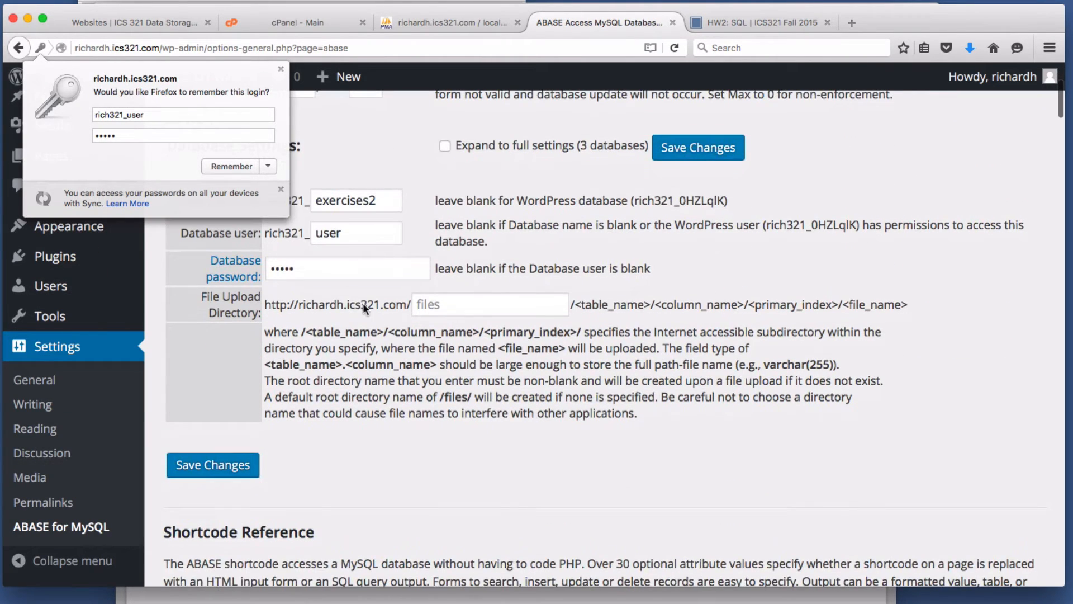
left_click(280, 70)
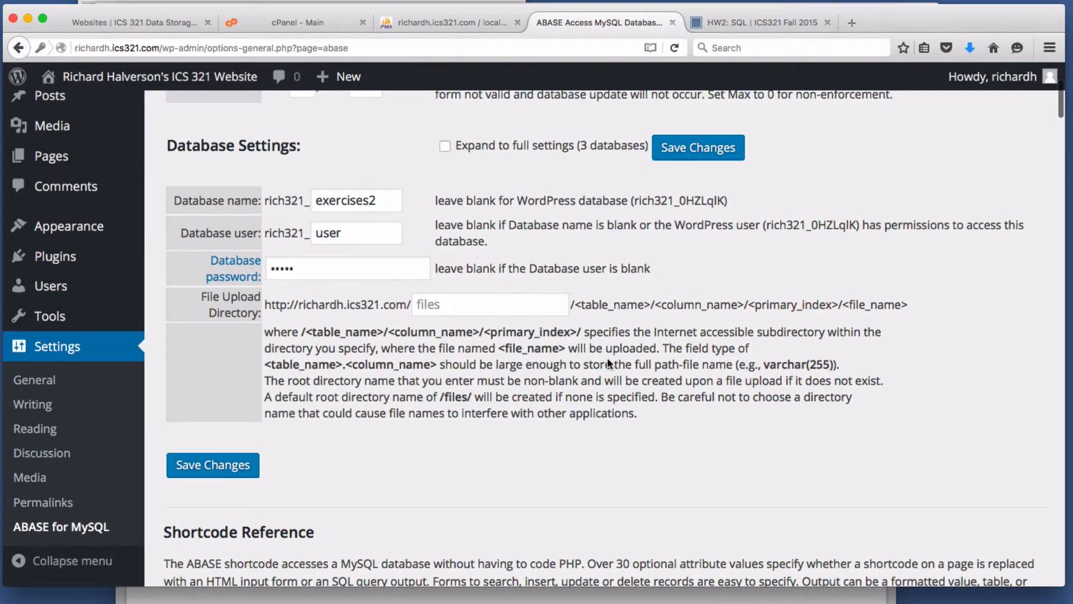
Re-enable expanding to full settings for 3 databases, save the changes, and dismiss the offer to remember the login.
scroll(636, 292, "up", 2)
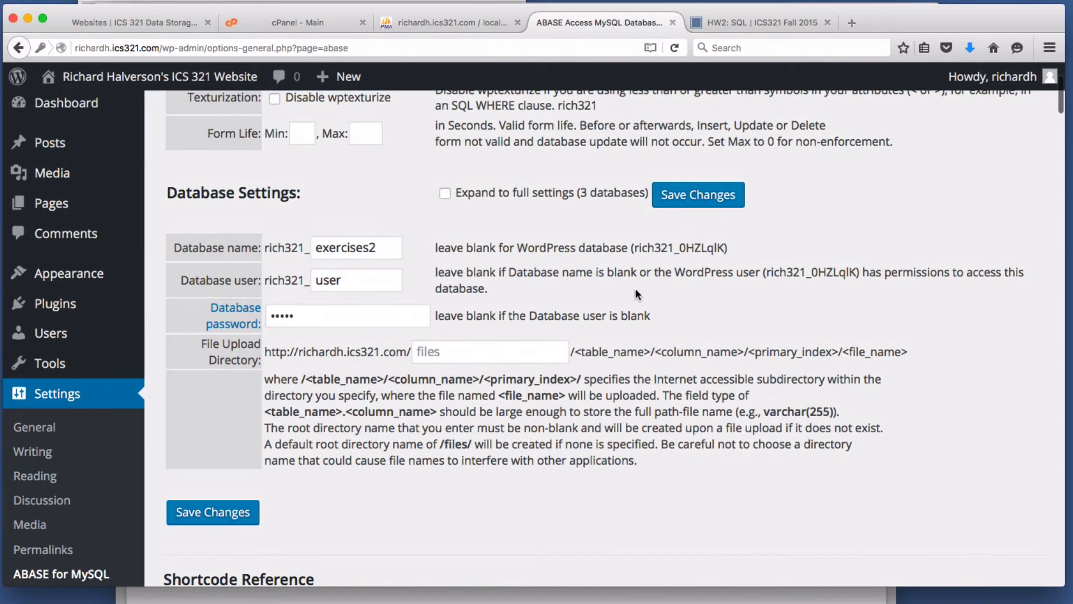
left_click(444, 193)
left_click(726, 203)
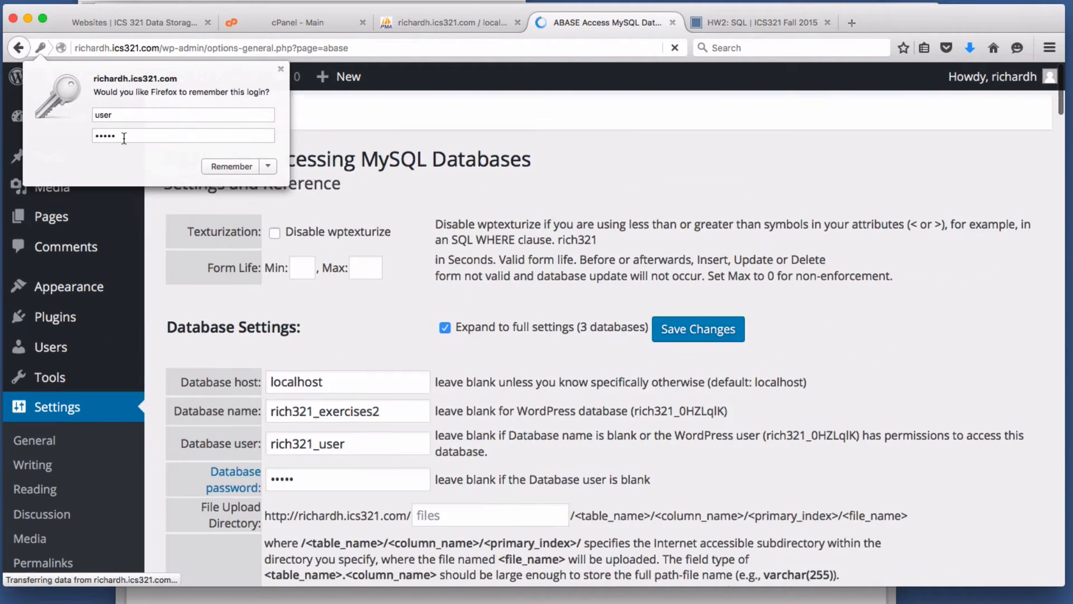
left_click(280, 68)
Examine the Database Settings 2 fields and their hints on leaving the host, user and password blank.
scroll(512, 441, "down", 5)
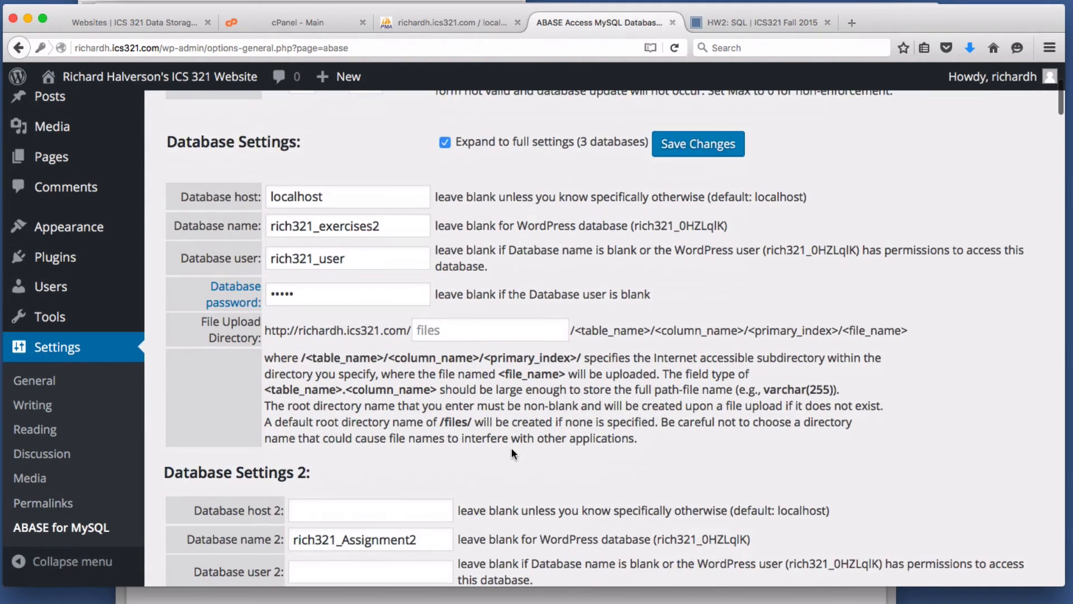
scroll(511, 450, "down", 8)
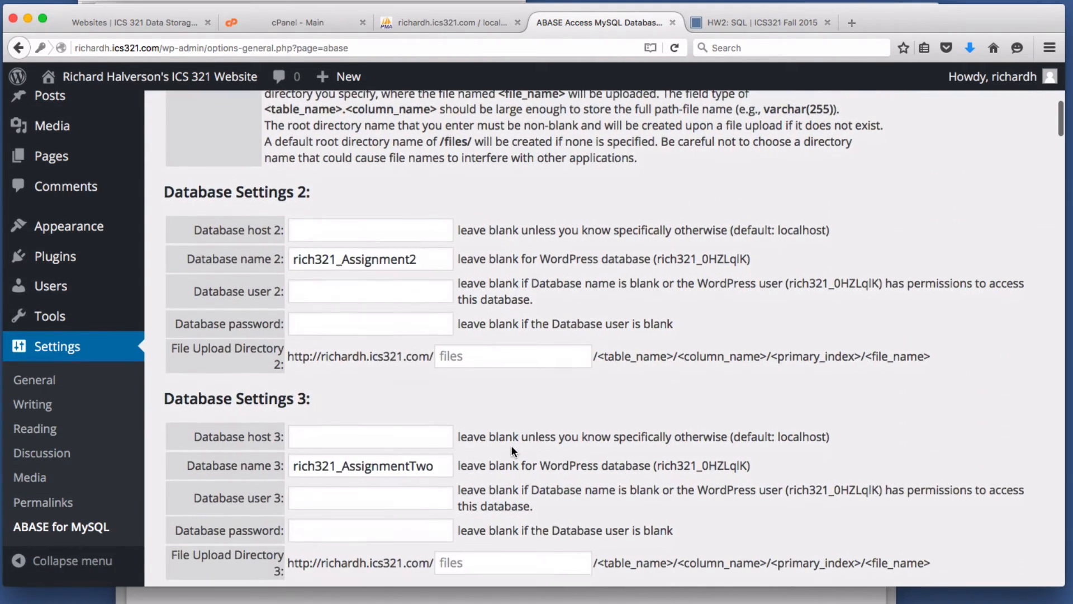
scroll(511, 445, "down", 2)
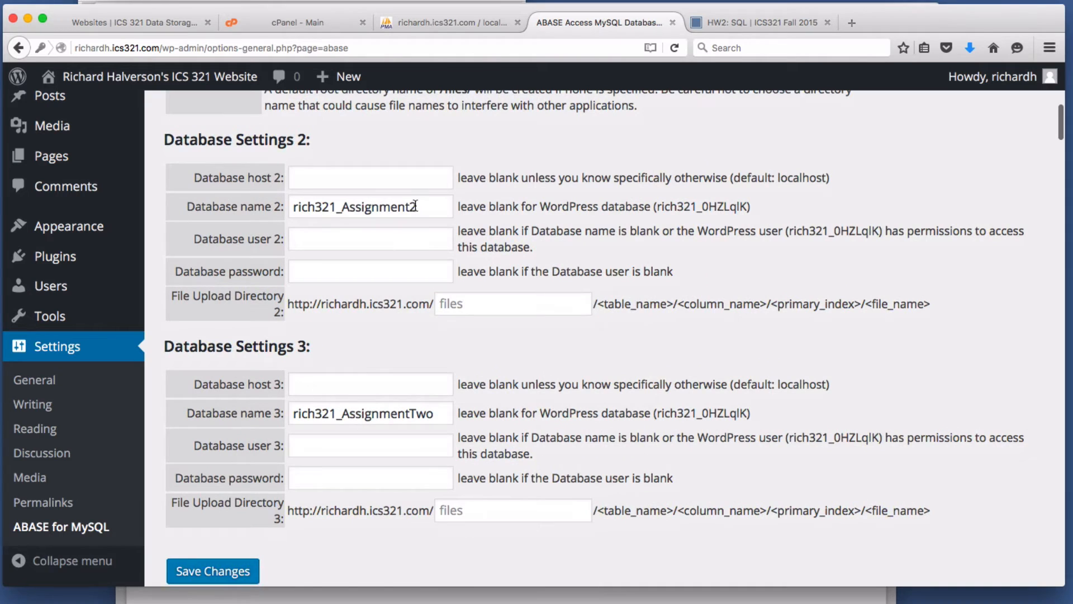
left_click(422, 208)
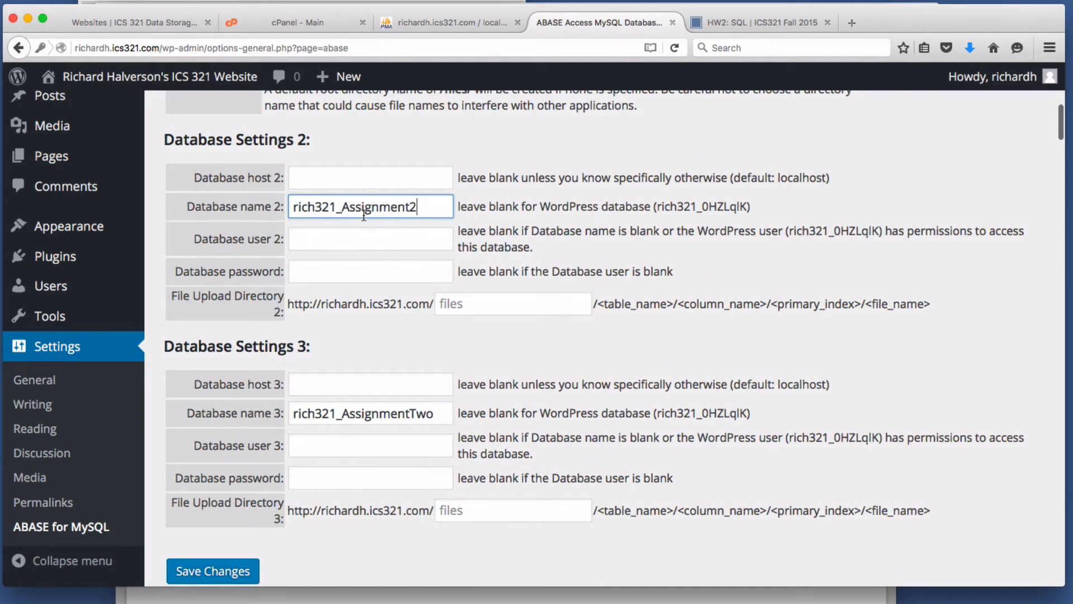
left_click(361, 179)
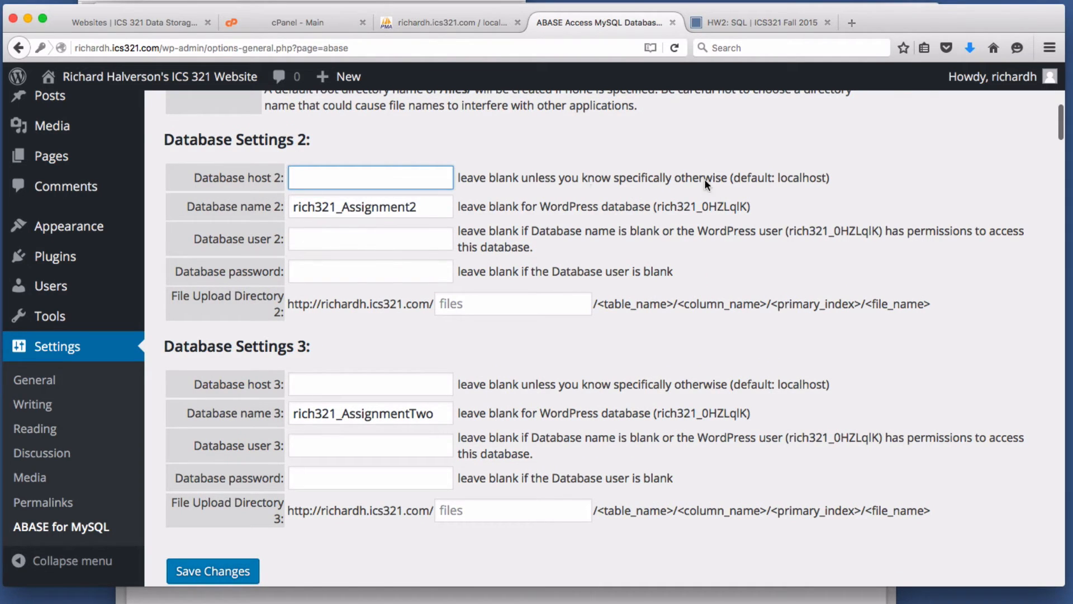
double_click(805, 177)
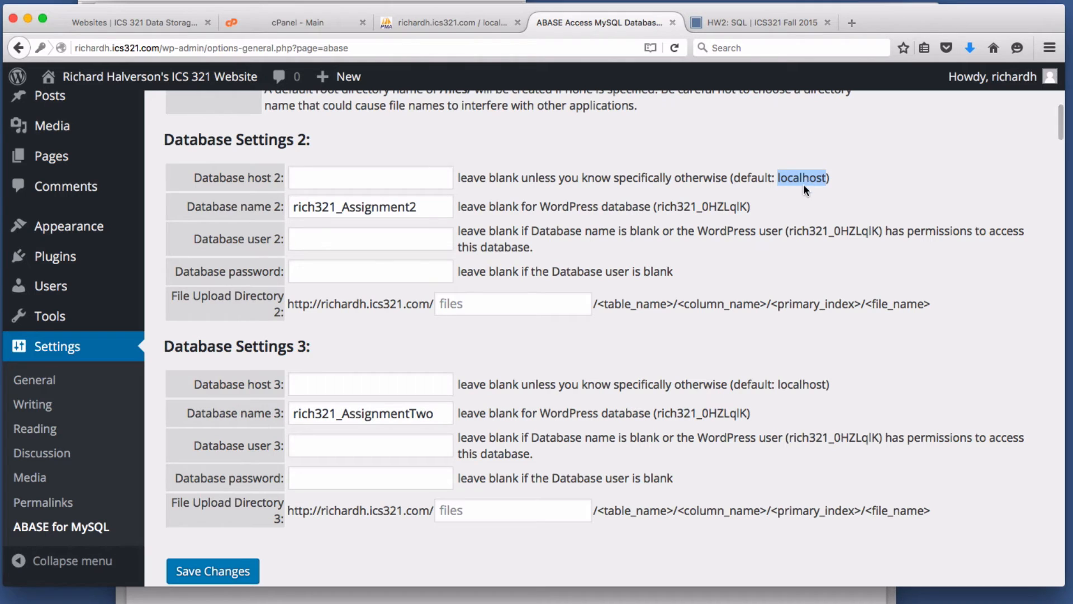
left_click(357, 233)
left_click_drag(834, 231, 878, 231)
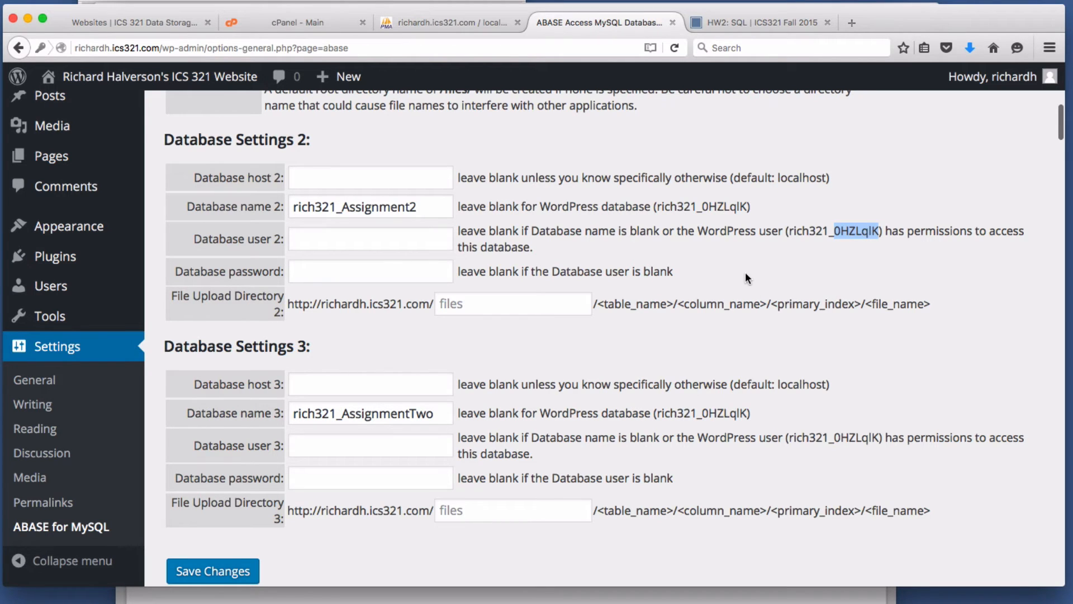
scroll(747, 279, "up", 3)
scroll(748, 287, "down", 2)
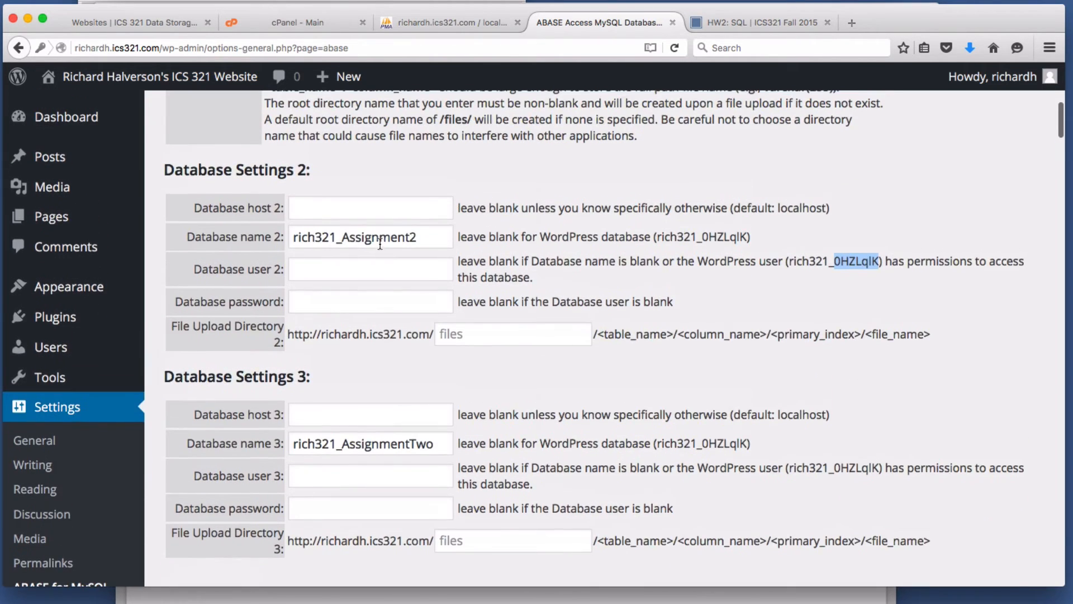
scroll(685, 294, "up", 5)
scroll(654, 330, "down", 8)
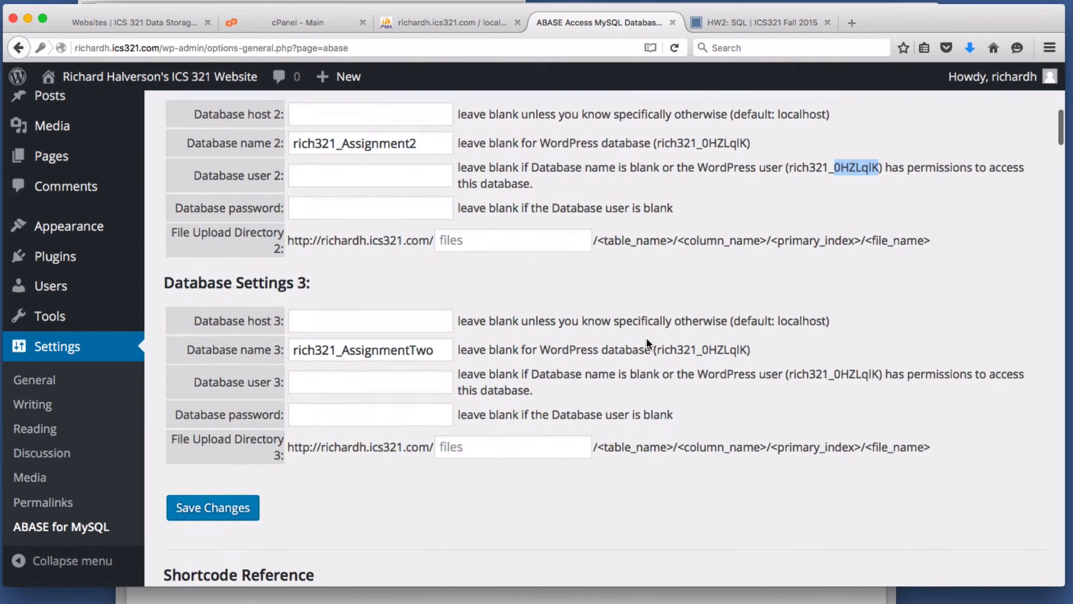
scroll(647, 342, "down", 1)
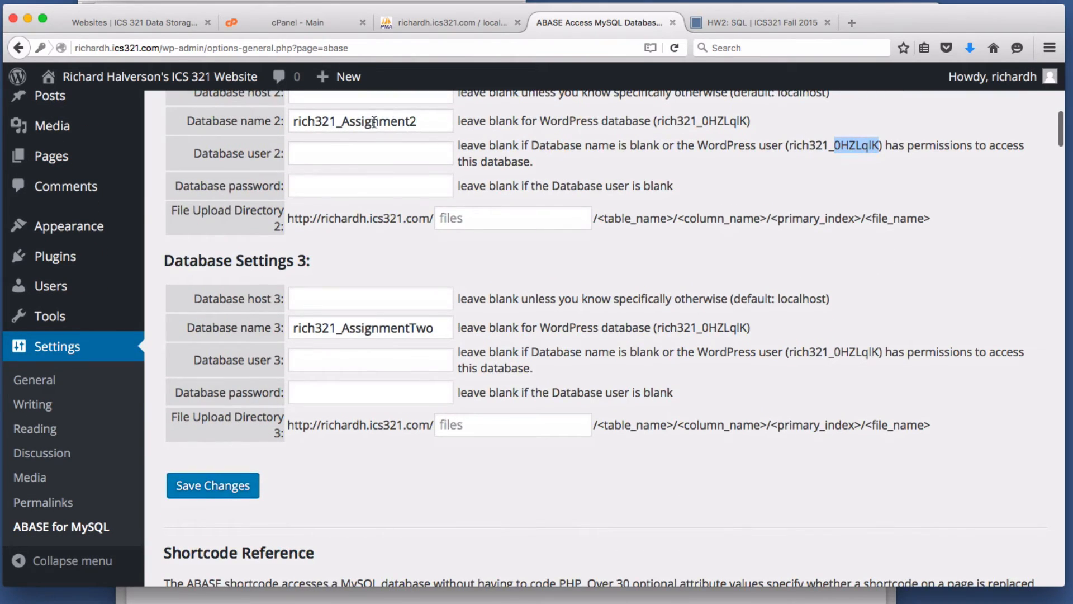
Check the account prefix in database name 2, keep rich321_Assignment2 as the name, and save the ABASE settings.
double_click(346, 122)
key("Right")
key("Left")
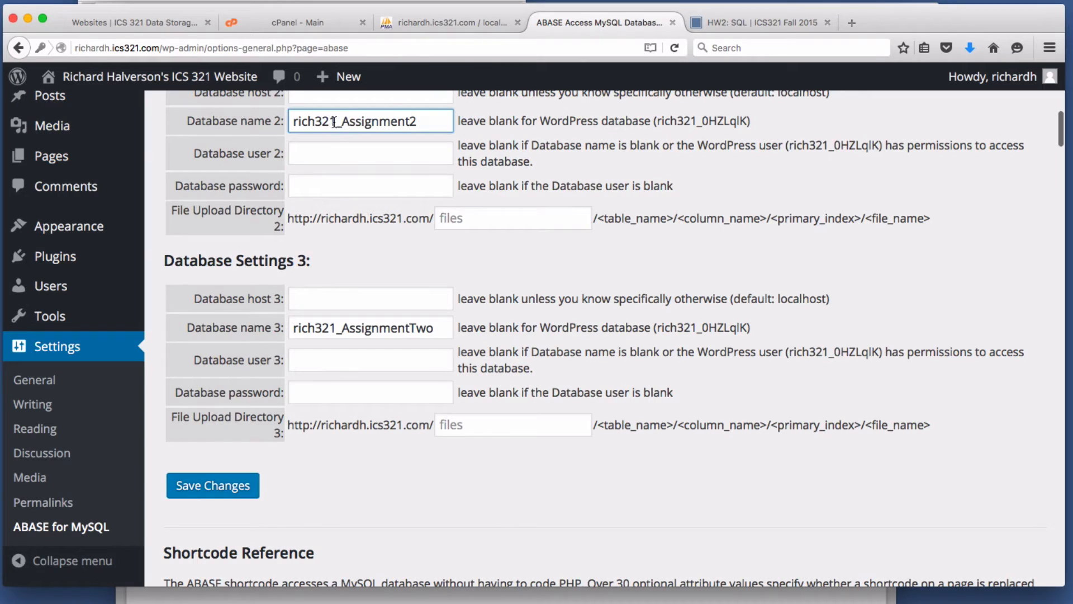
left_click_drag(336, 121, 296, 120)
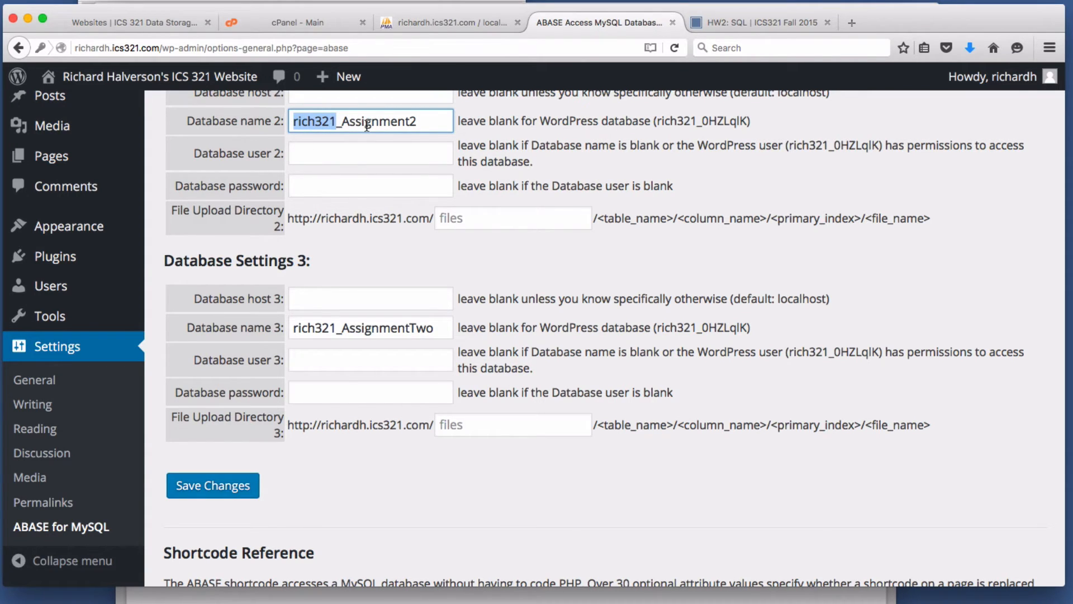
left_click(184, 489)
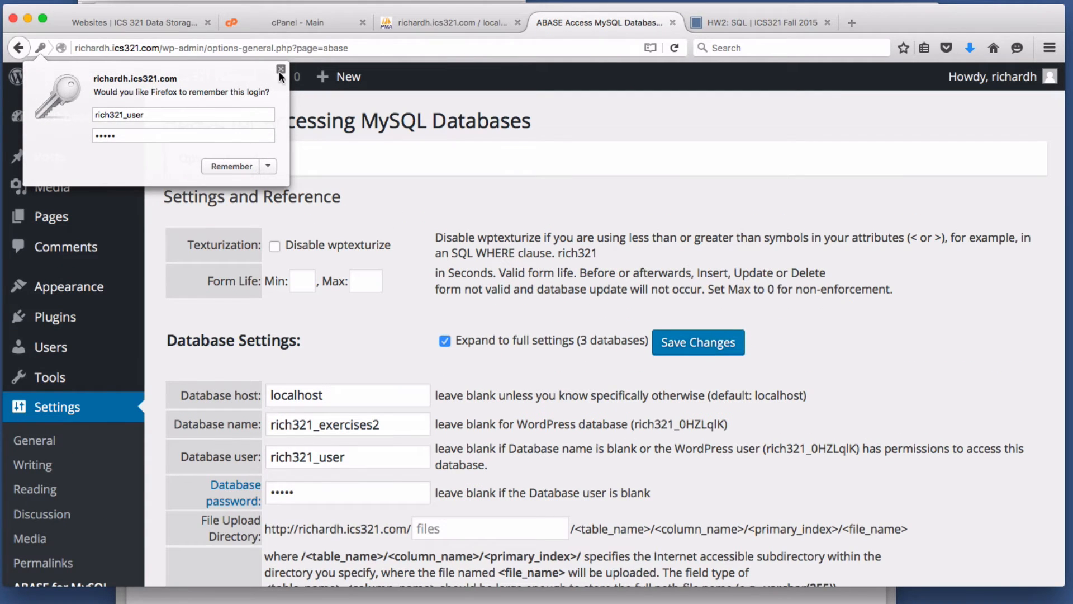
Dismiss the offer to remember the login, visit the website, and check the database details on its Assignment 2 page.
left_click(280, 70)
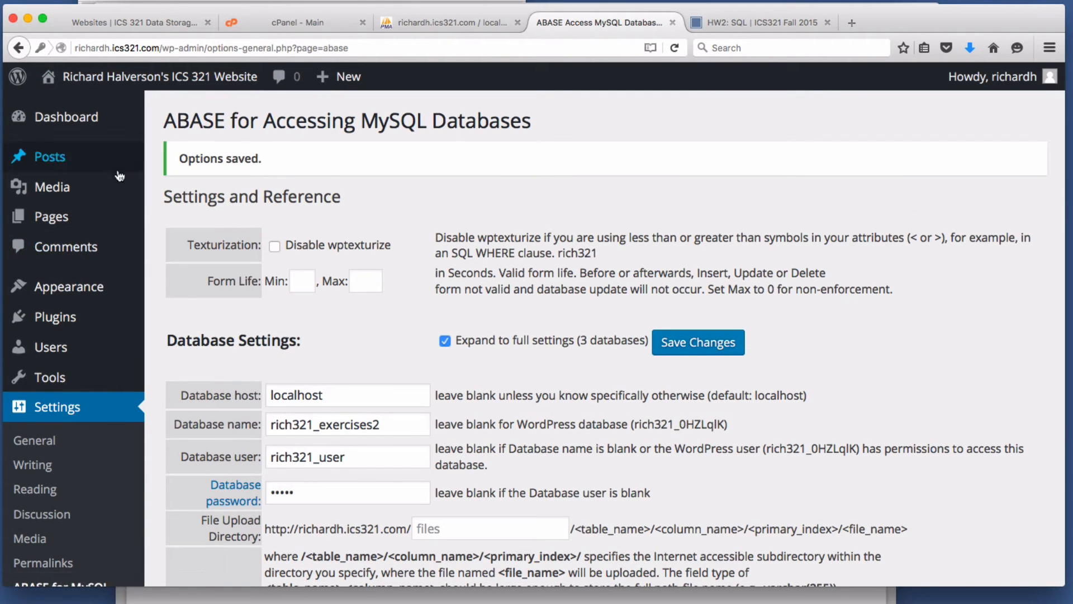
mouse_move(94, 296)
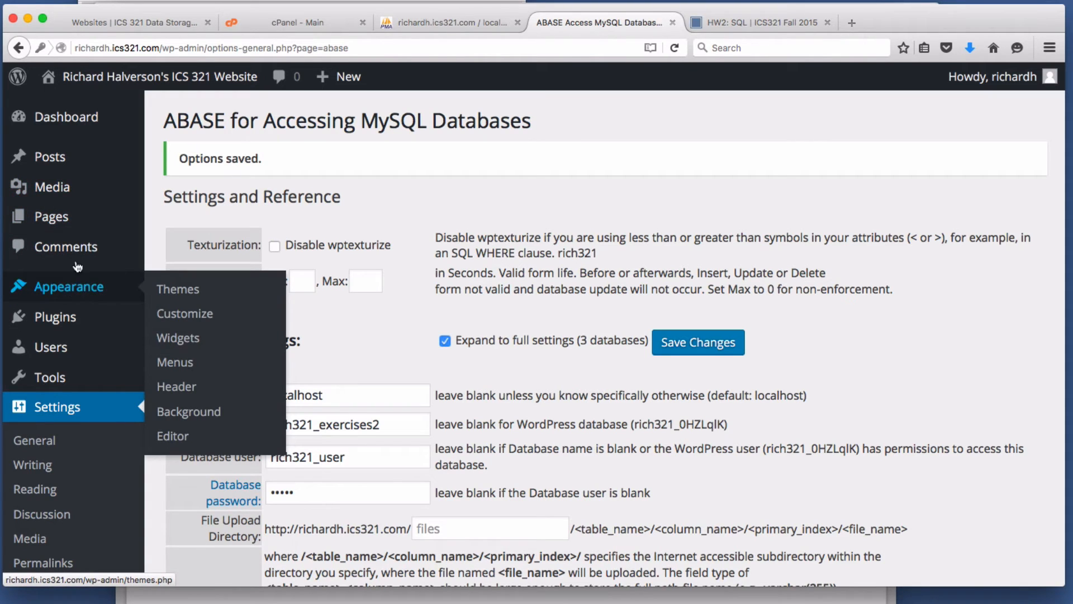
left_click(135, 81)
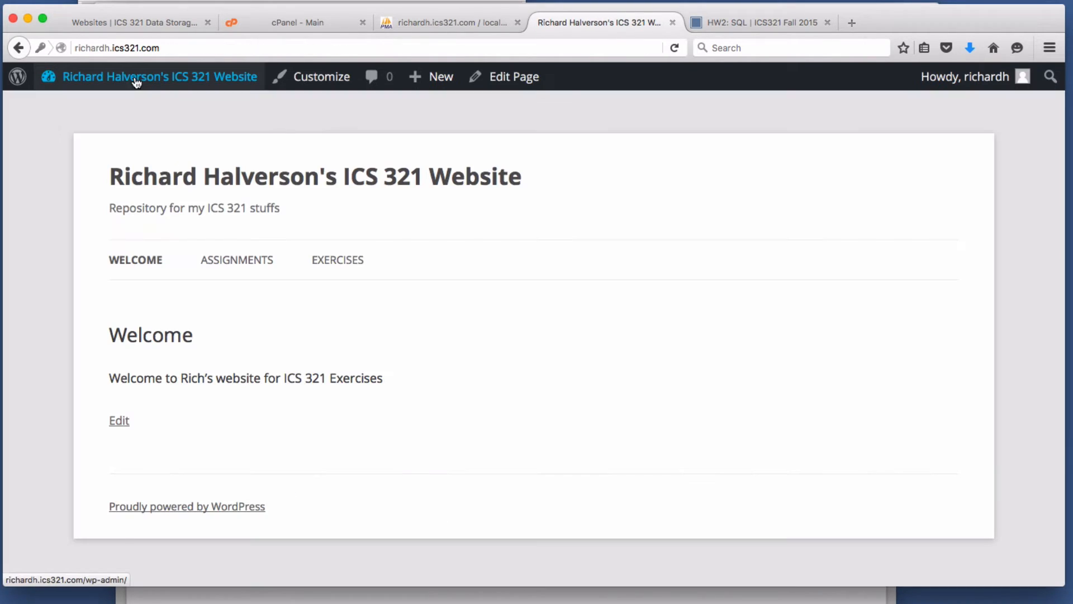
mouse_move(239, 249)
left_click(241, 307)
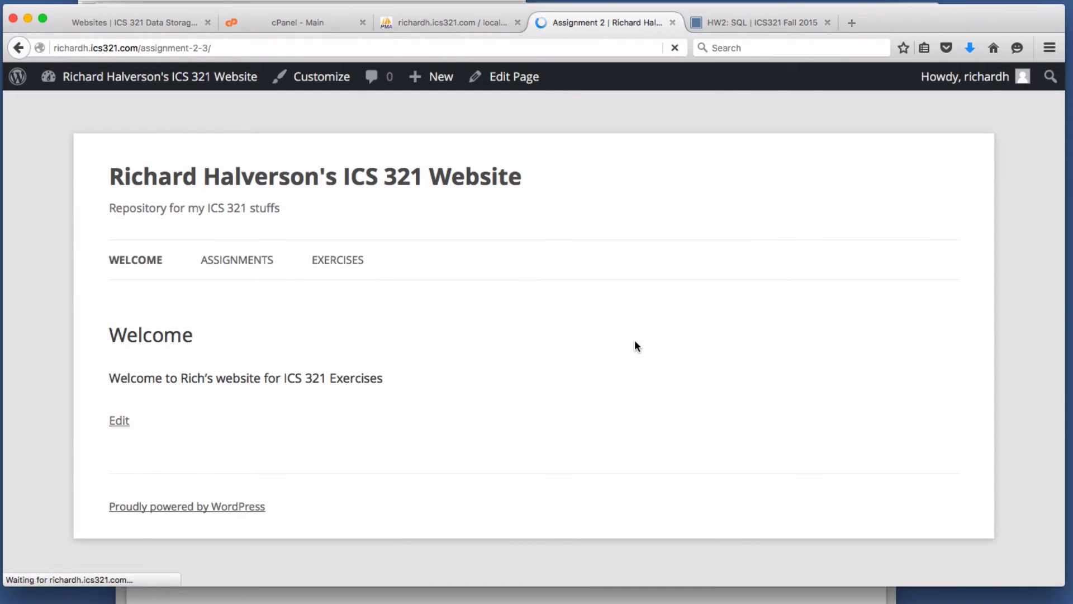
scroll(631, 349, "down", 3)
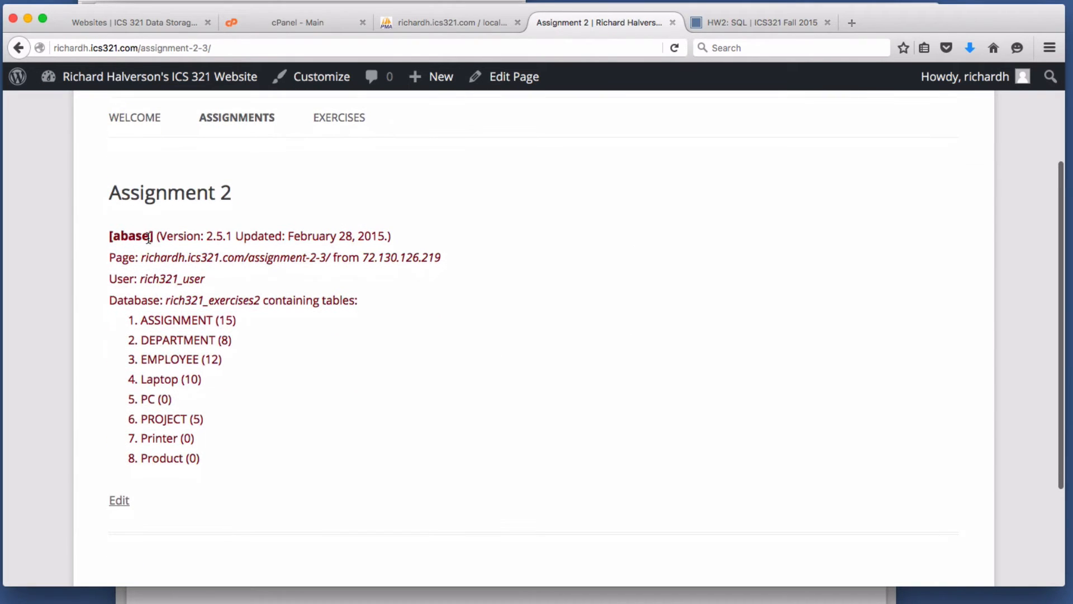
scroll(363, 274, "up", 3)
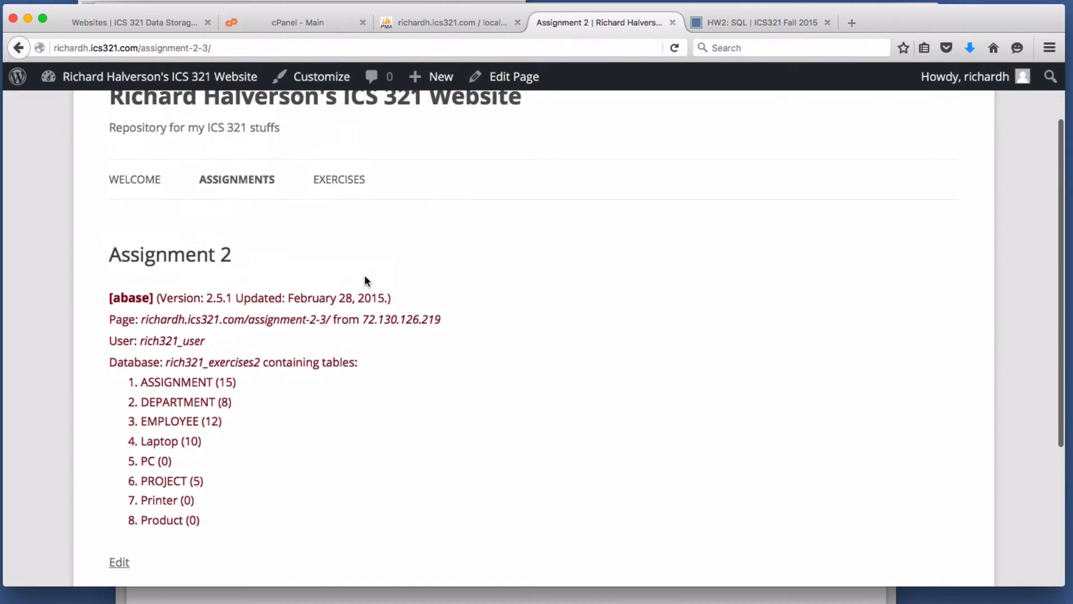
Change the Assignment 2 page's shortcode to [abase2] and update the page.
left_click(506, 76)
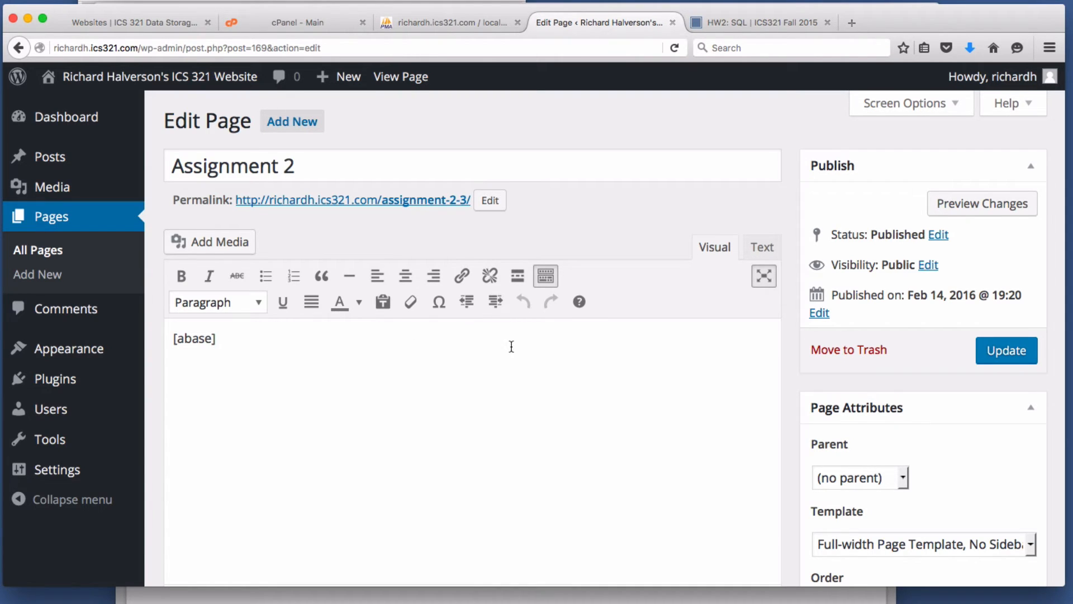
type("2")
left_click(991, 353)
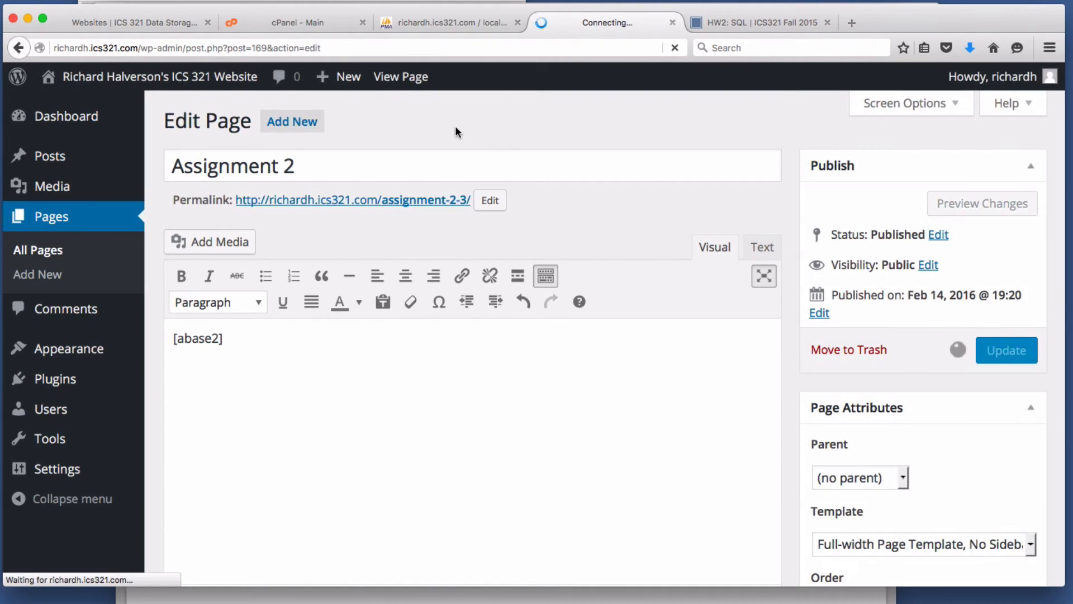
View the updated Assignment 2 page and check which database and tables the [abase2] shortcode reports.
left_click(417, 77)
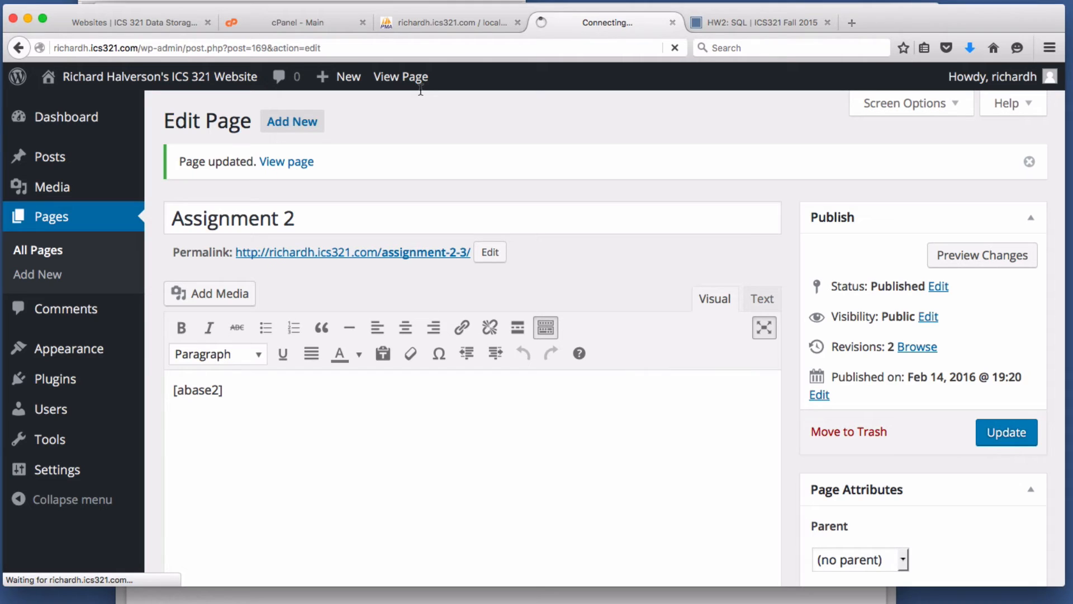
scroll(545, 160, "down", 1)
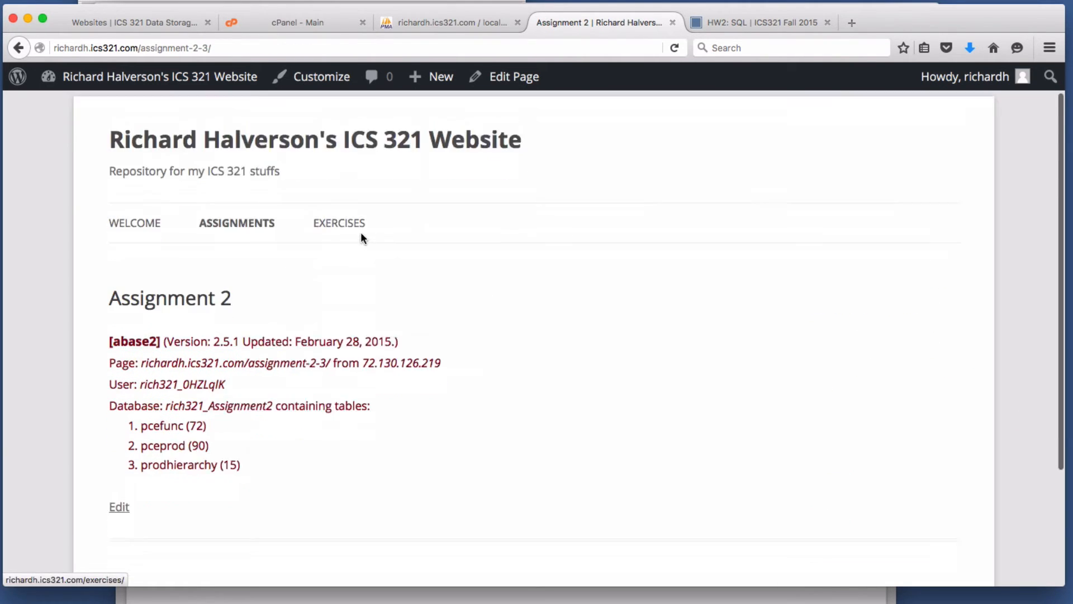
scroll(361, 232, "down", 3)
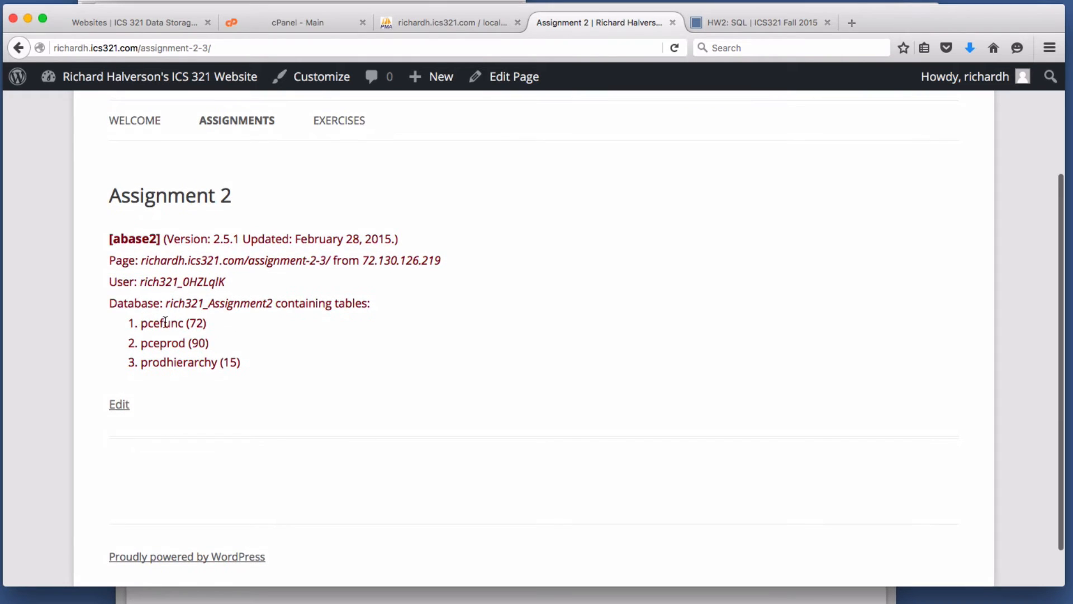
scroll(201, 340, "up", 1)
left_click_drag(172, 353, 166, 373)
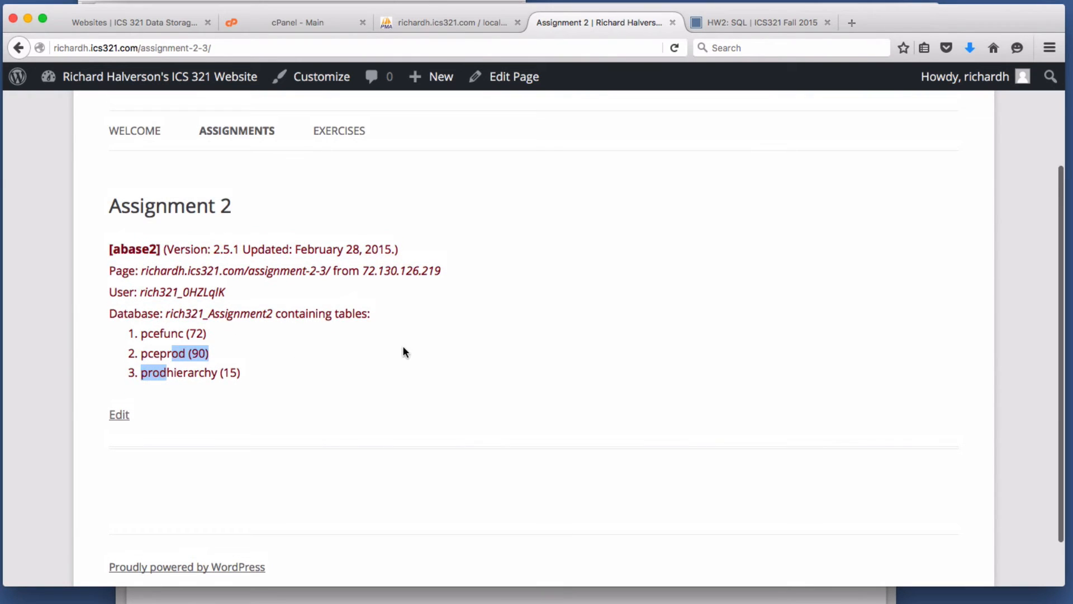
left_click(408, 342)
double_click(239, 313)
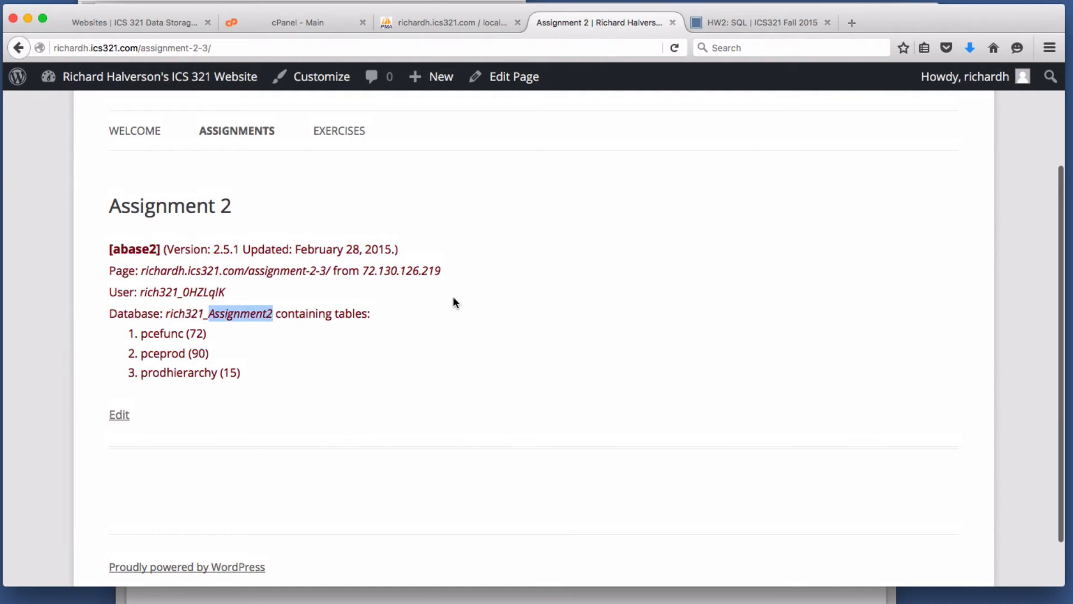
Reopen the Assignment 2 page for editing and change its shortcode to [abase db=2].
left_click(513, 87)
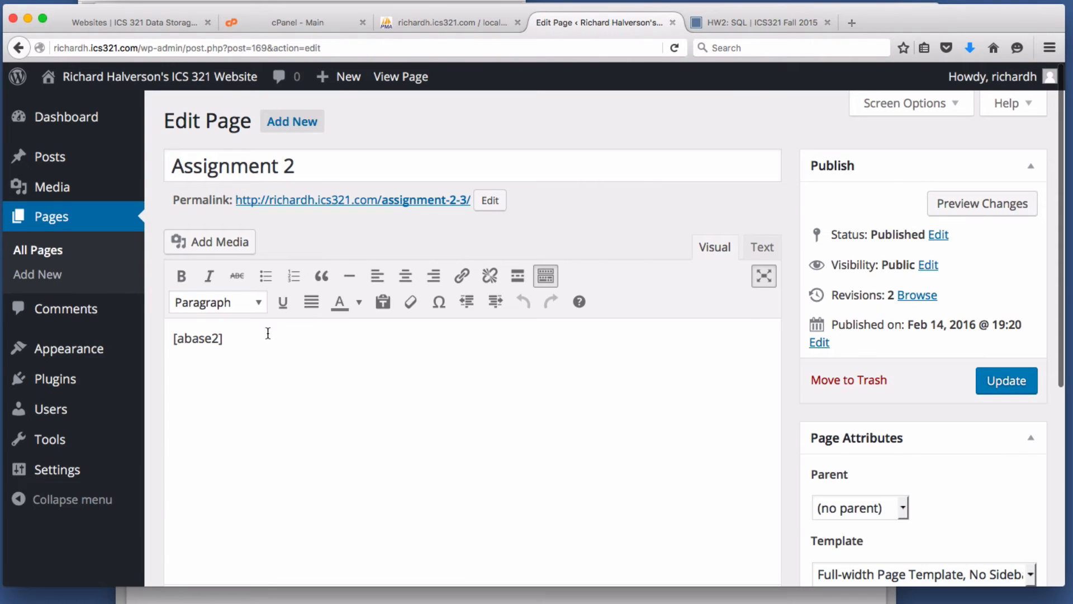
left_click(214, 338)
type("db=2")
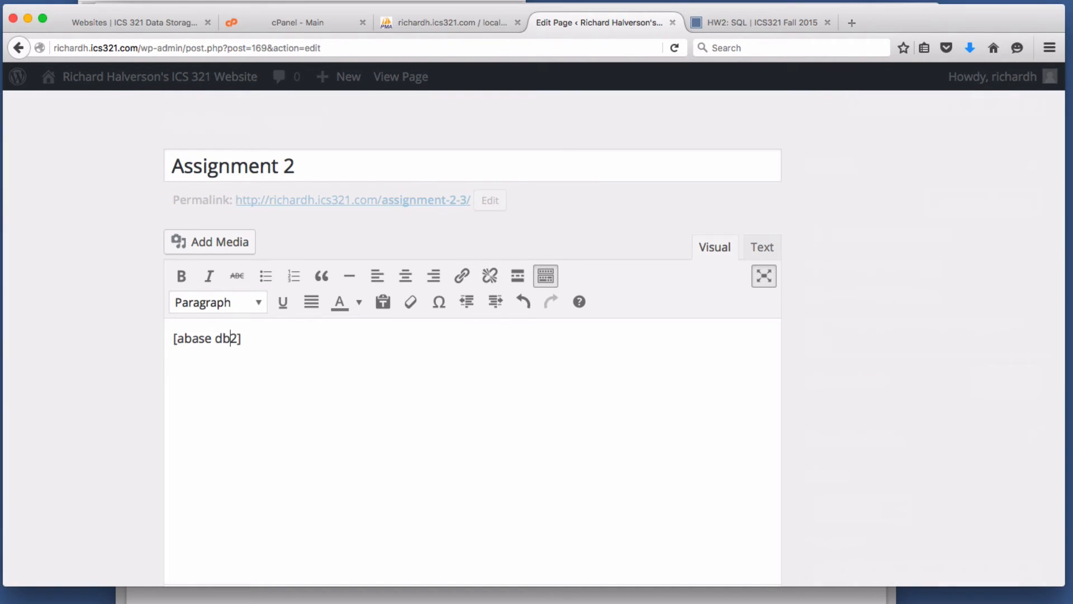
key("BackSpace")
Add a second shortcode, [abase], directly after [abase db=2] and update the page.
scroll(346, 377, "down", 5)
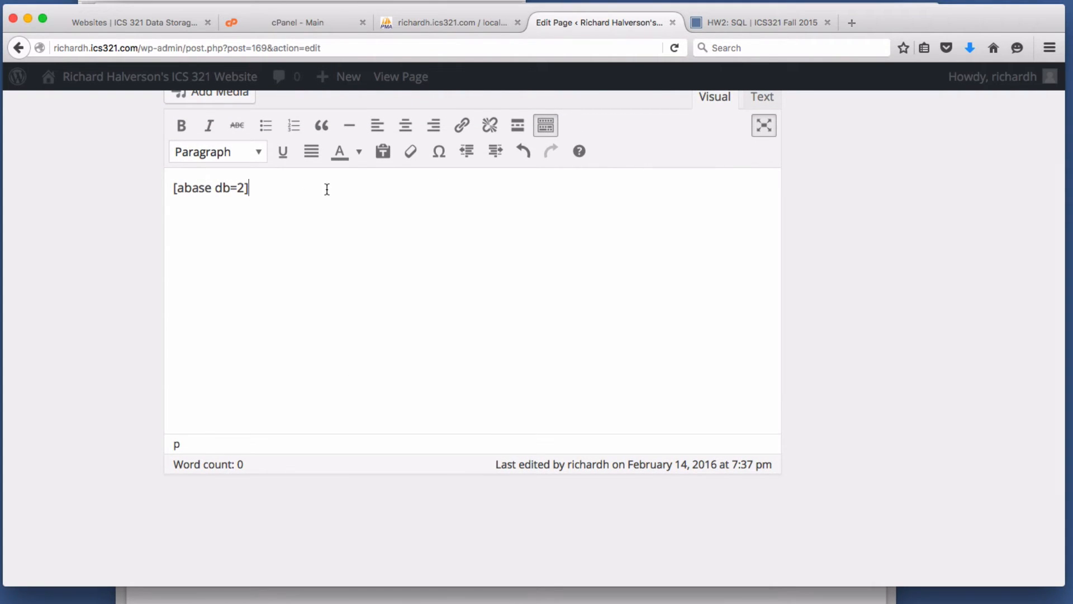
type("[aba")
type("se\\")
key("BackSpace")
scroll(321, 190, "up", 2)
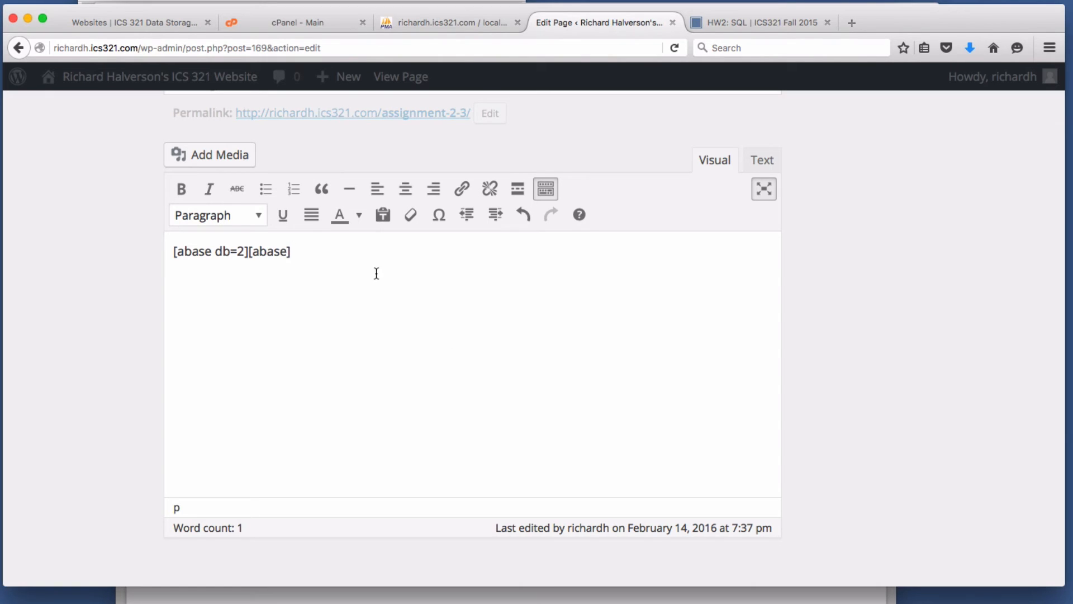
scroll(894, 268, "down", 1)
left_click(1008, 264)
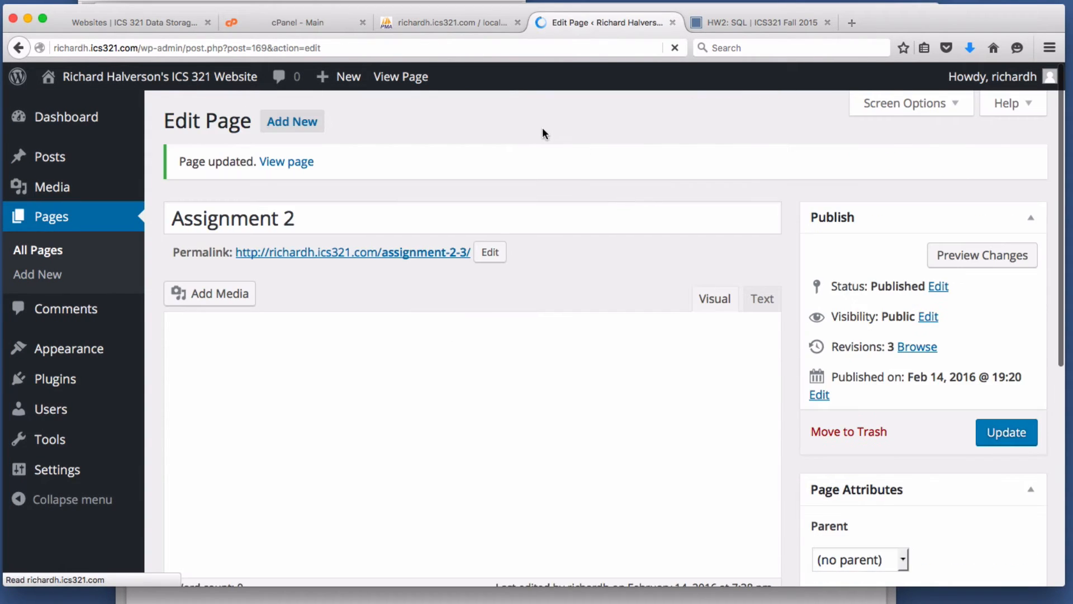
View the published Assignment 2 page and check the database and table list reported by the plain [abase] shortcode.
left_click(400, 76)
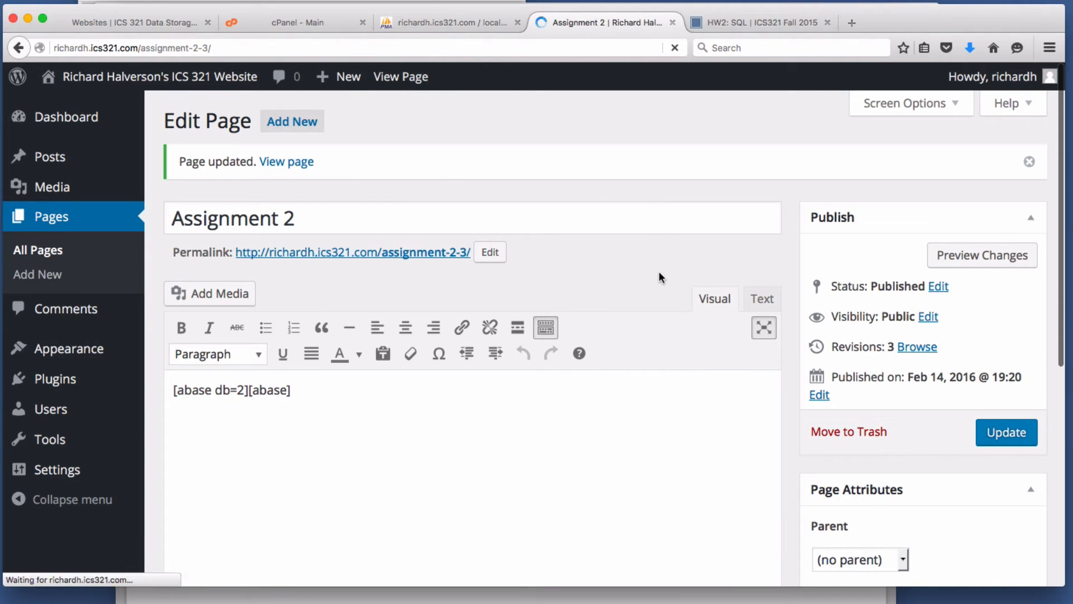
scroll(223, 335, "down", 3)
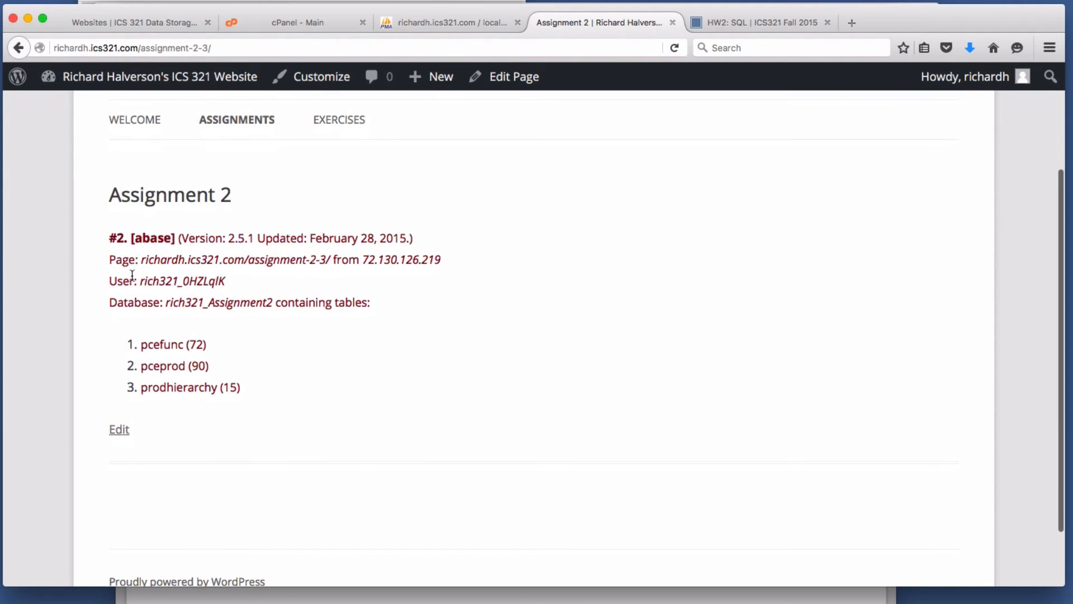
double_click(162, 239)
left_click(159, 377)
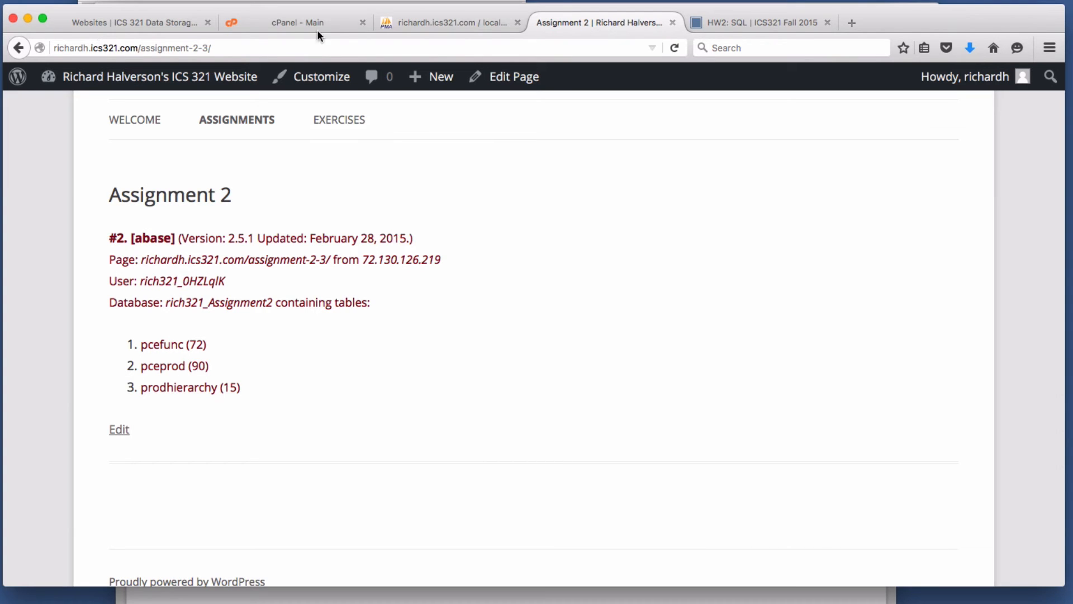
On the HW2: SQL page, copy the Oracle DBMS note and the ten questions under Analytical Queries.
left_click(705, 23)
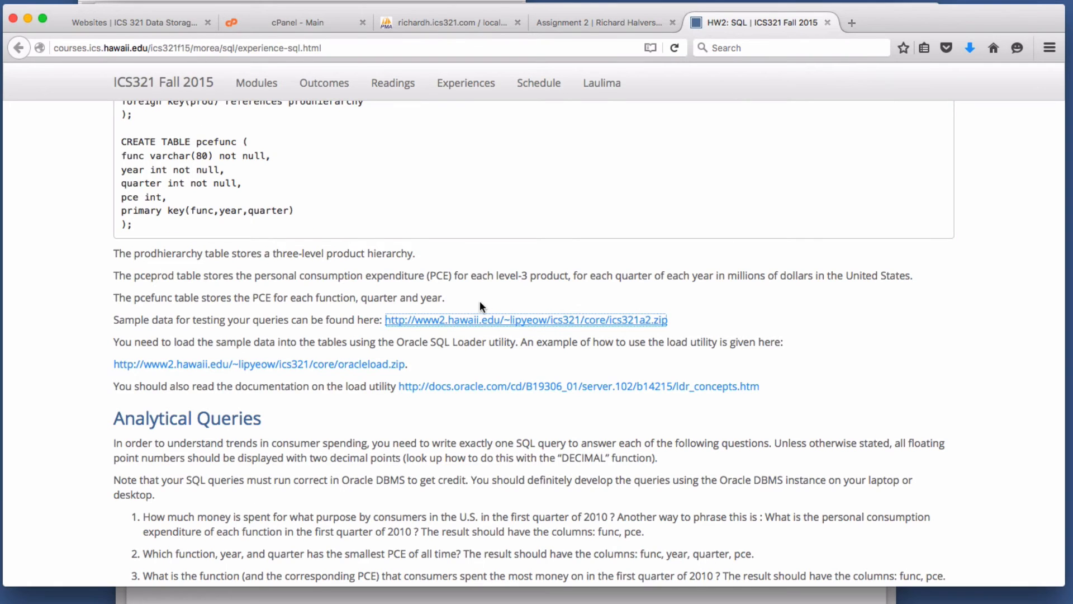
scroll(479, 302, "up", 1)
scroll(479, 298, "down", 10)
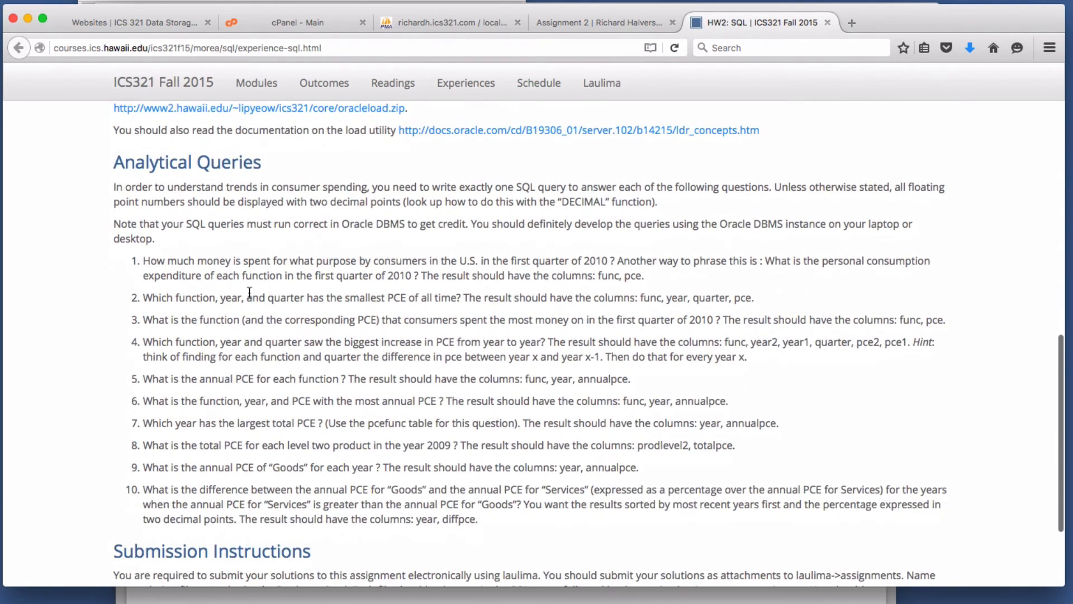
left_click_drag(115, 224, 504, 526)
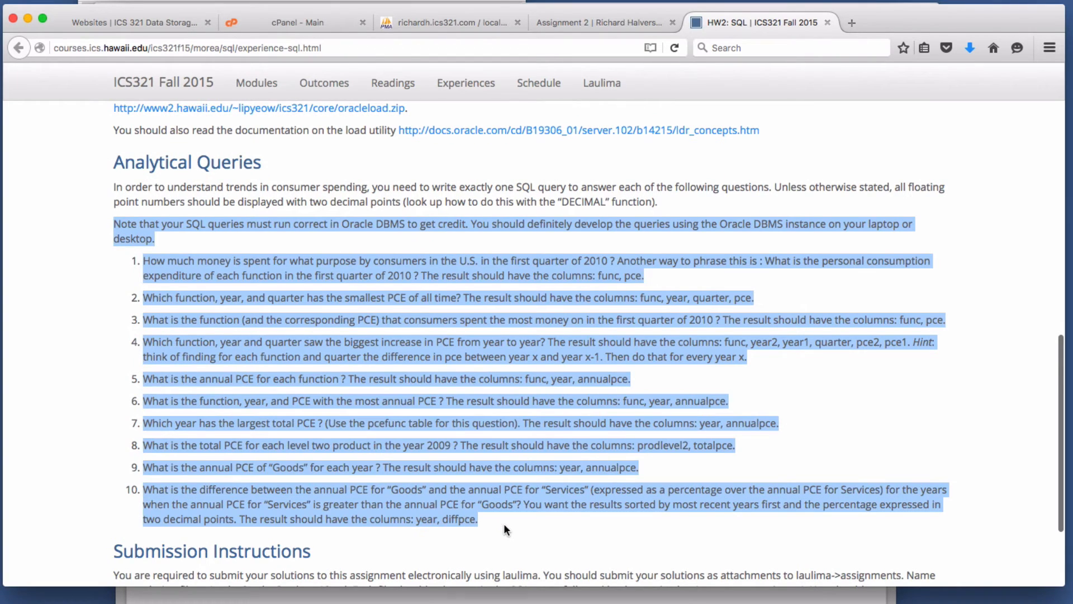
right_click(466, 408)
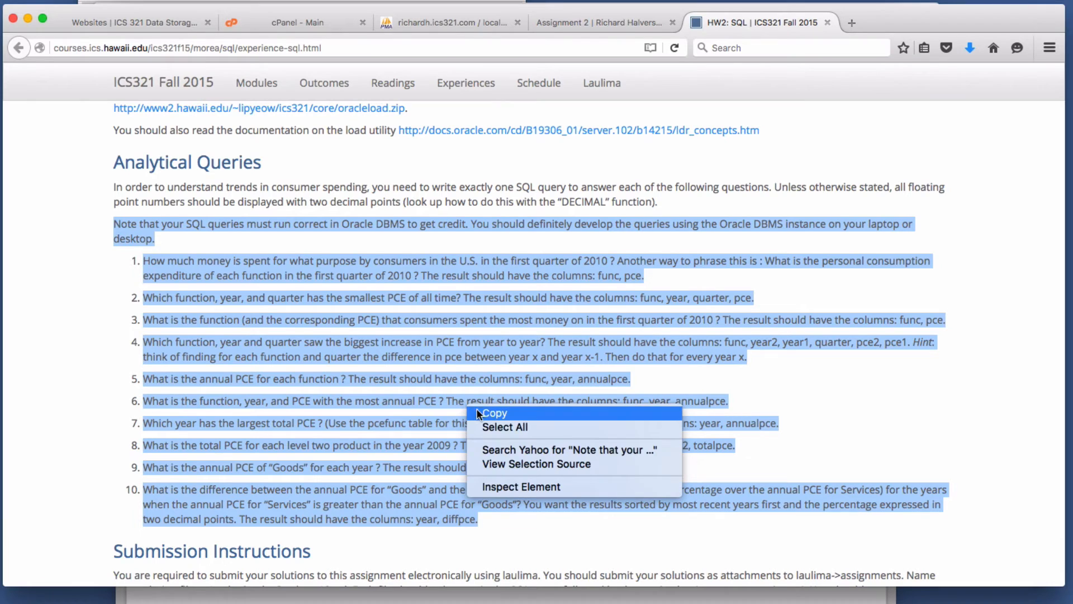
left_click(477, 408)
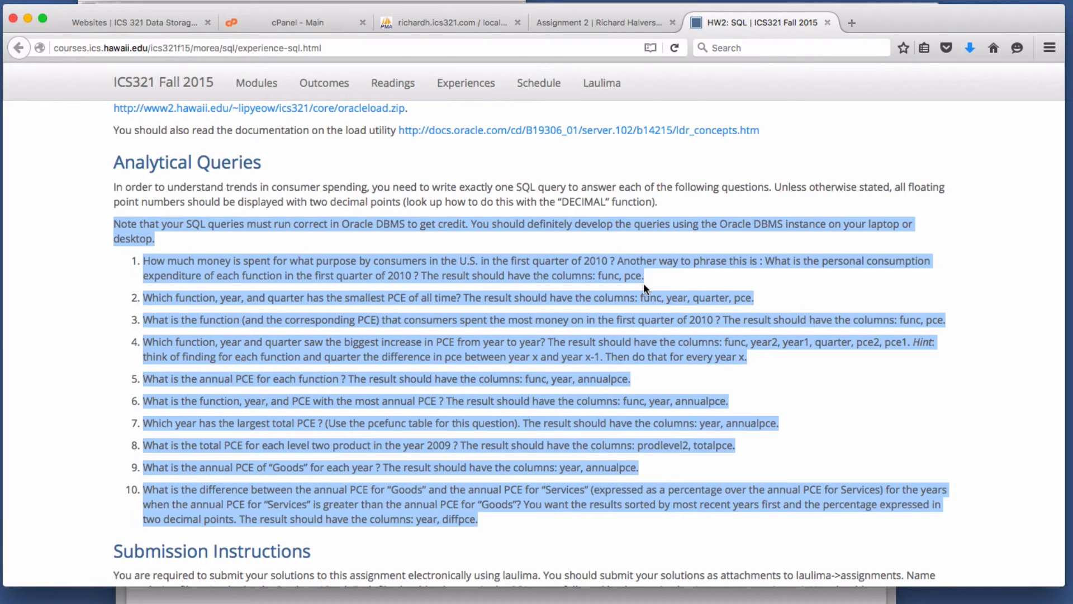
Edit the Assignment 2 page and paste the copied note and questions in a new paragraph below the shortcodes.
left_click(611, 22)
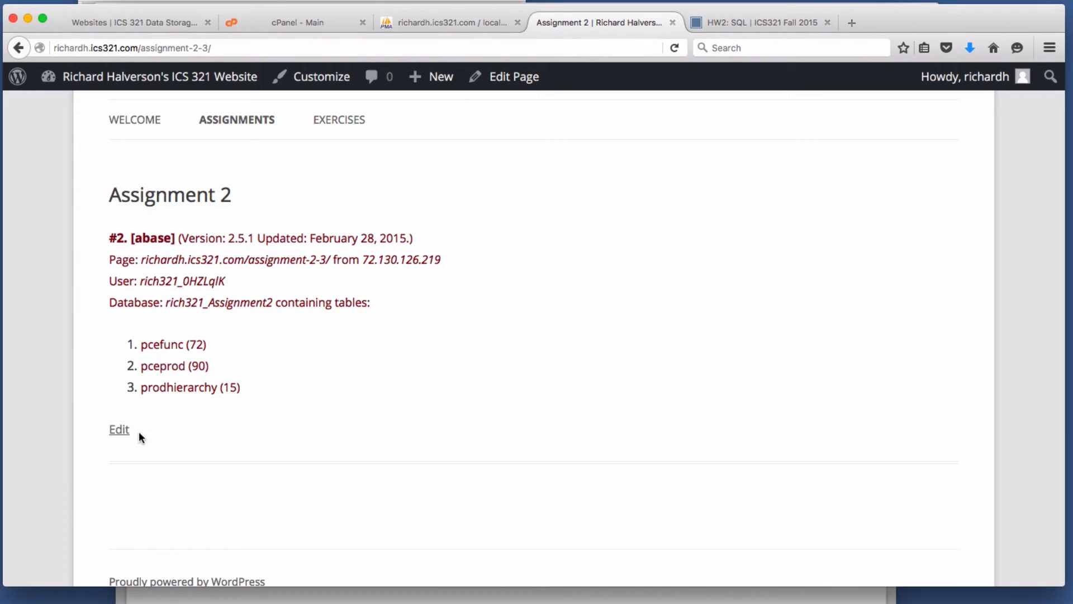
left_click(119, 430)
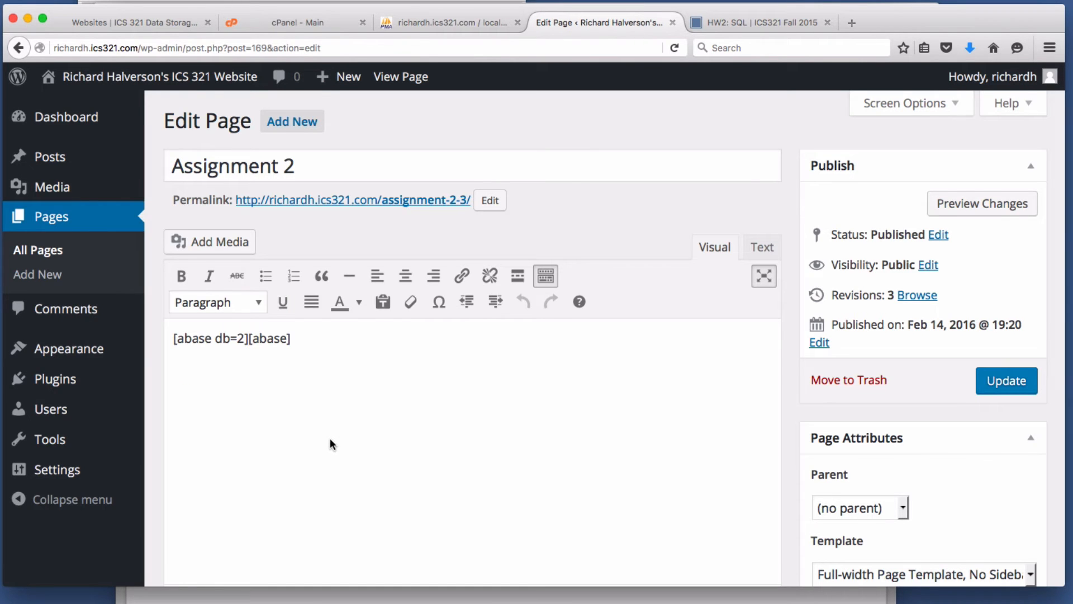
scroll(391, 419, "down", 1)
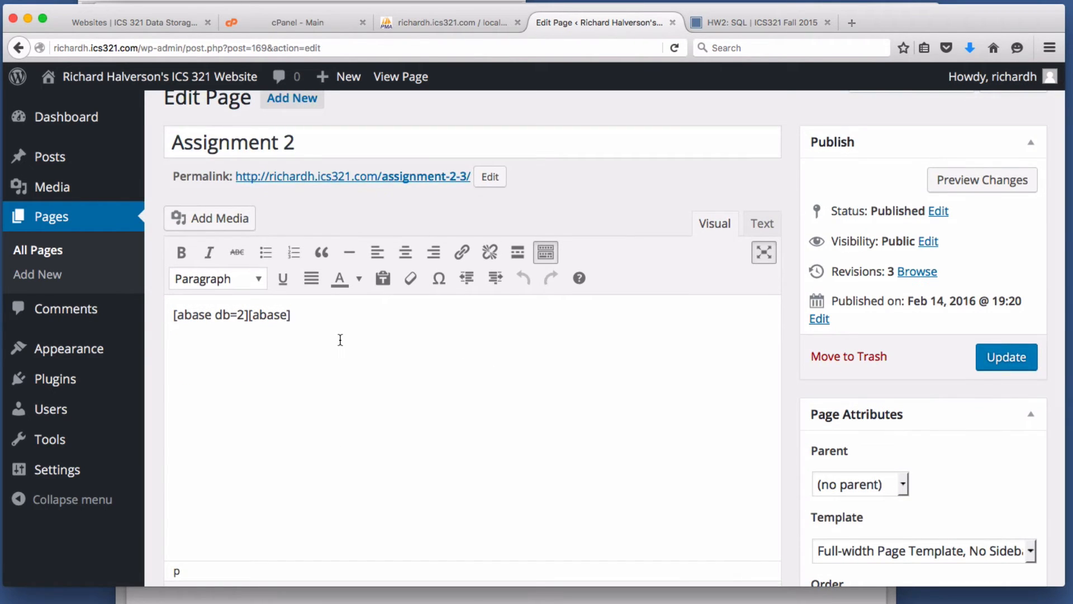
key("Return")
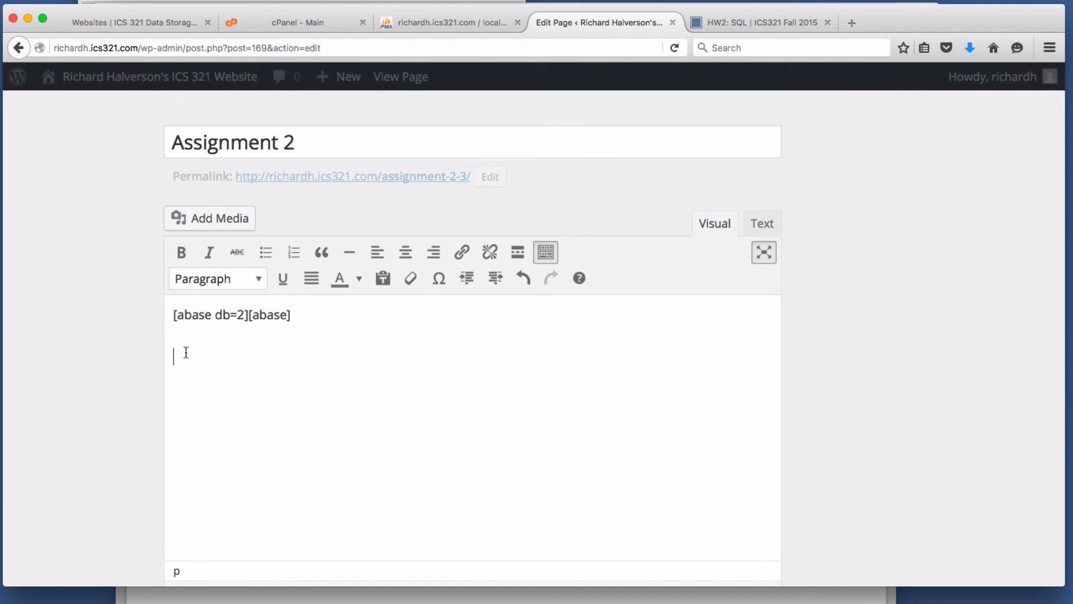
right_click(184, 354)
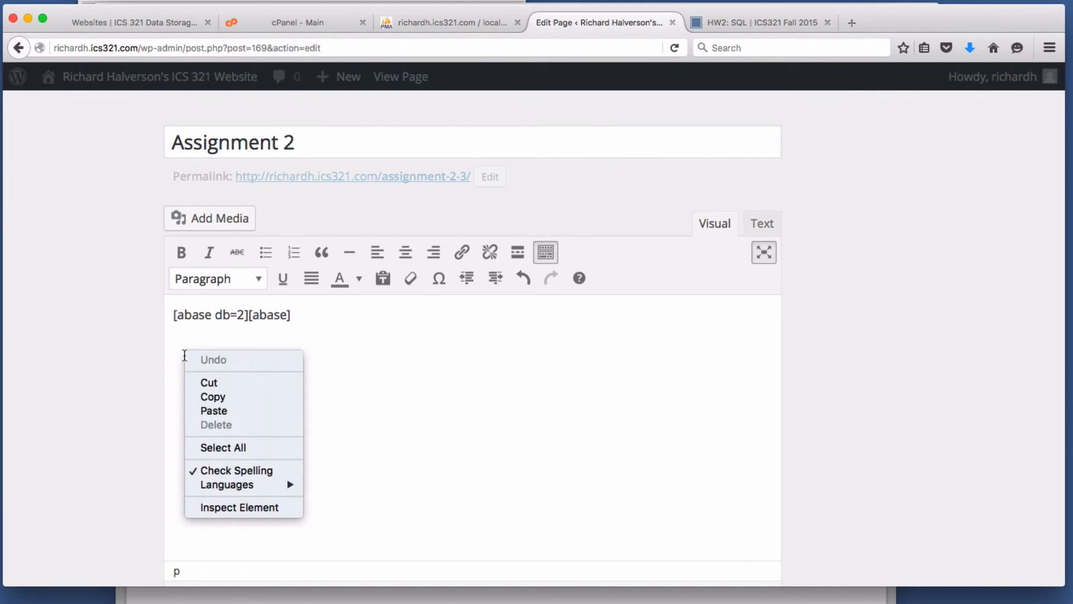
left_click(212, 412)
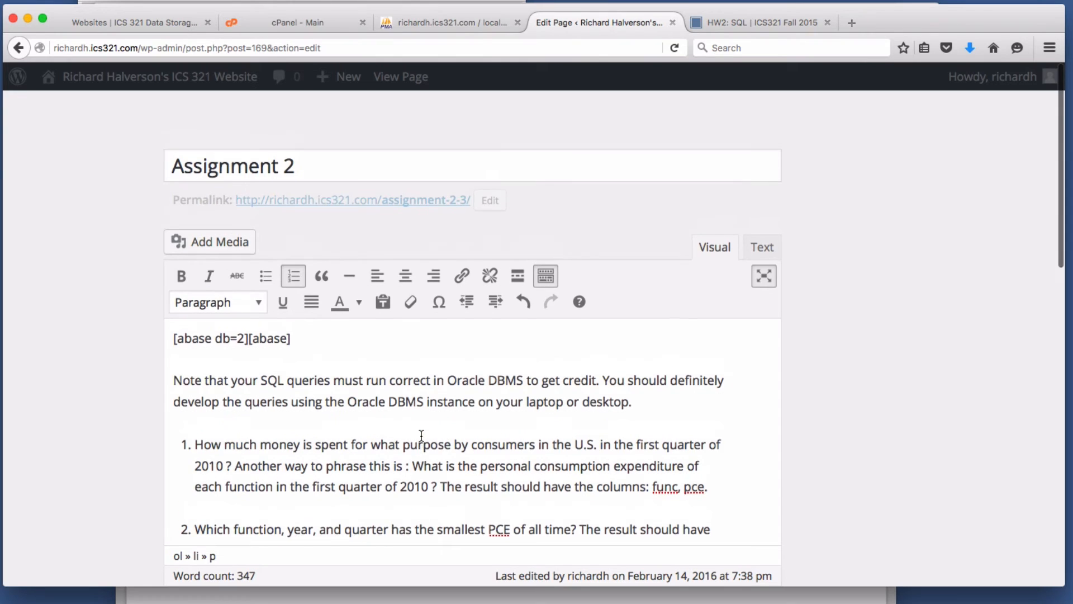
Replace the Oracle DBMS note above the numbered questions with "Answers to questions." and update the page.
scroll(421, 435, "down", 8)
scroll(398, 465, "up", 2)
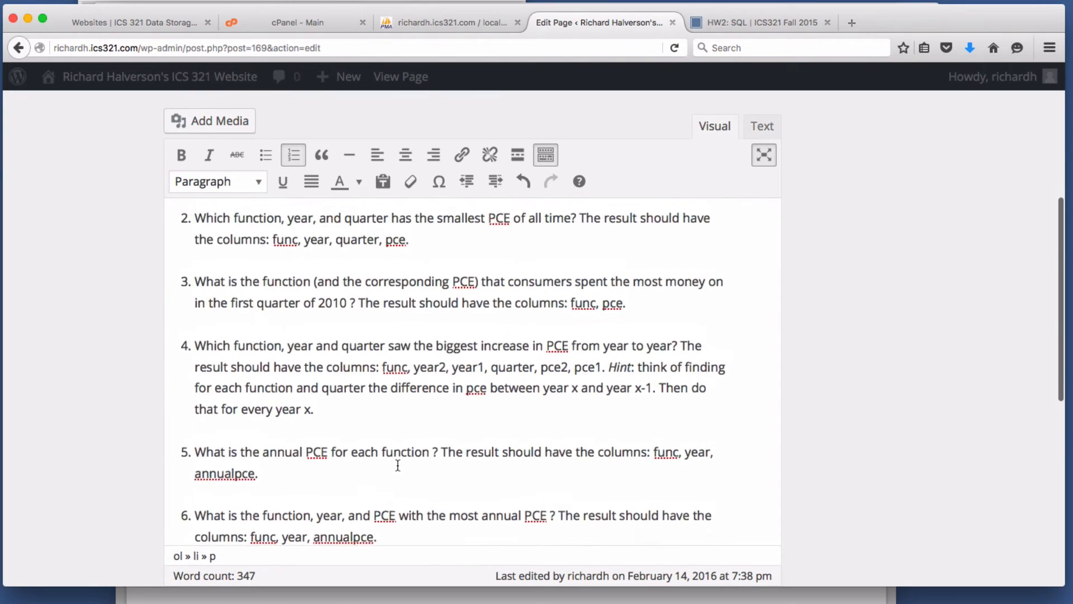
scroll(397, 464, "up", 5)
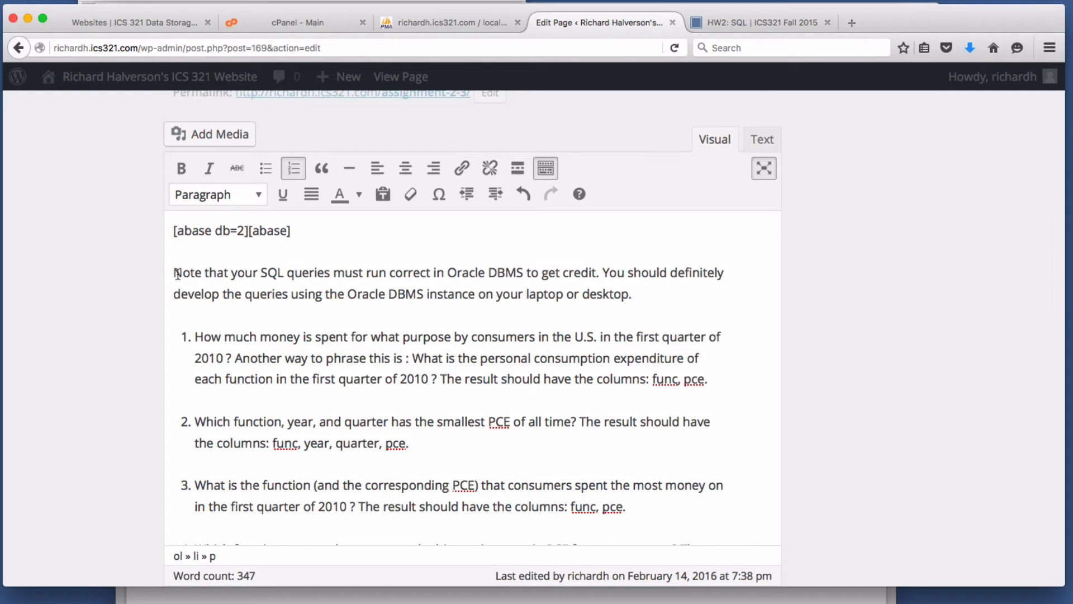
left_click_drag(175, 274, 630, 295)
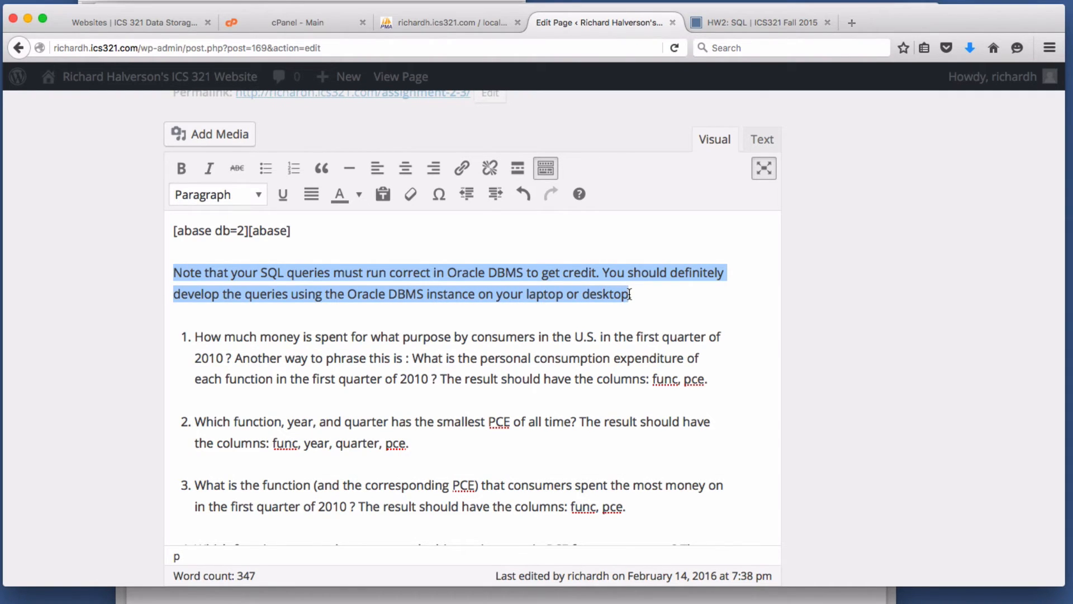
type("Answers t")
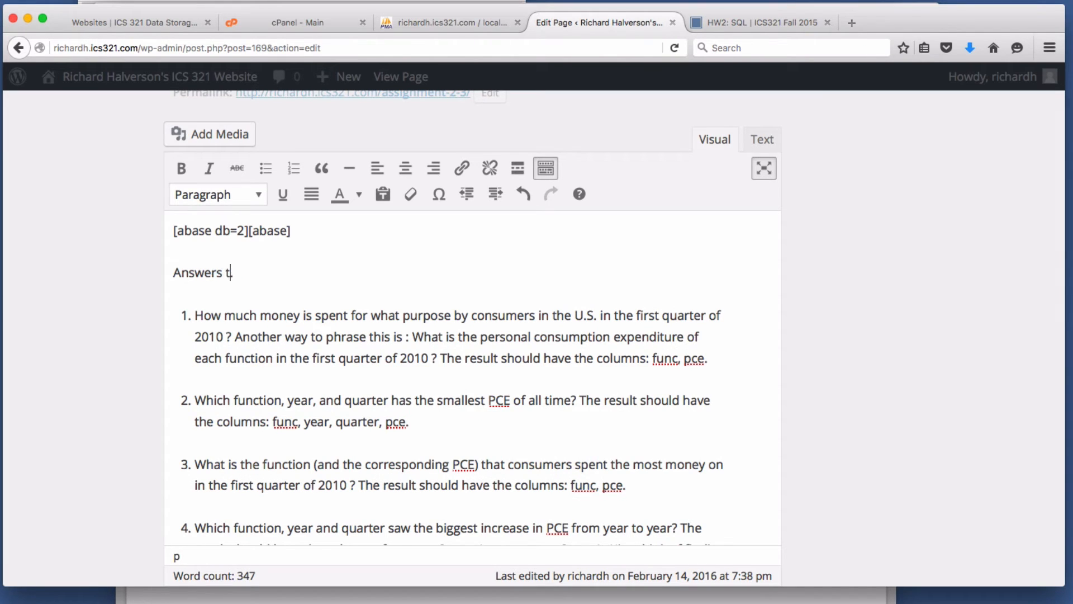
type("o questions.")
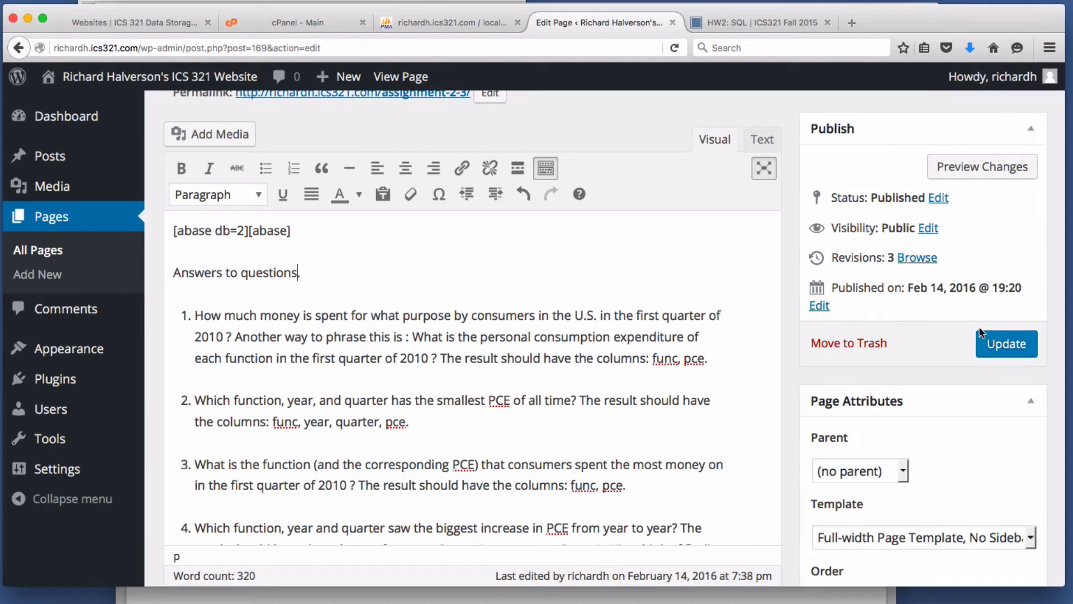
left_click(1006, 344)
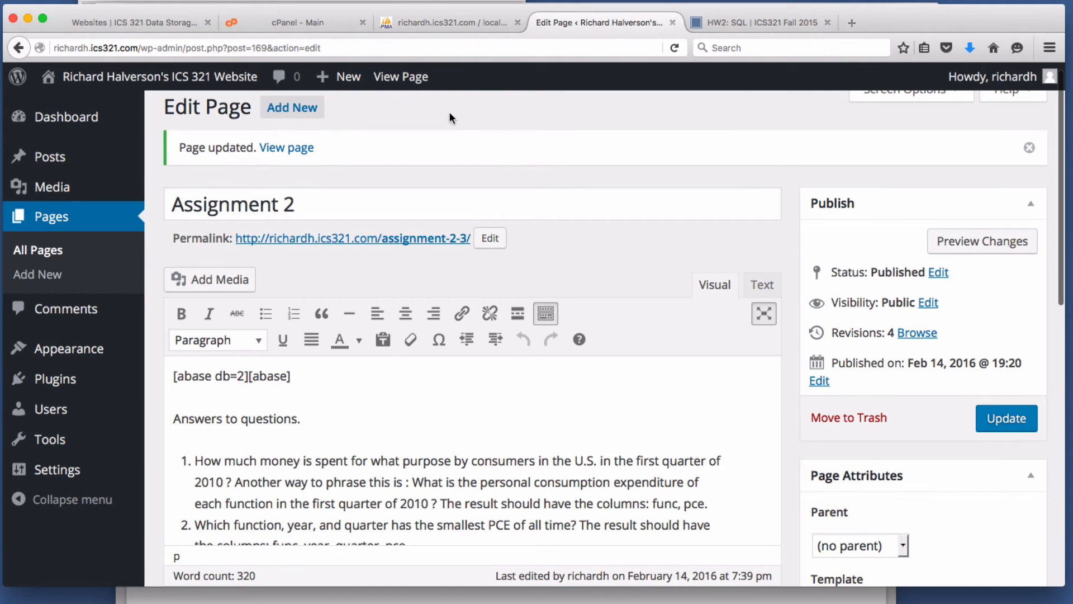
View the published Assignment 2 page and read question 1 for its requested function, period and result columns.
left_click(401, 79)
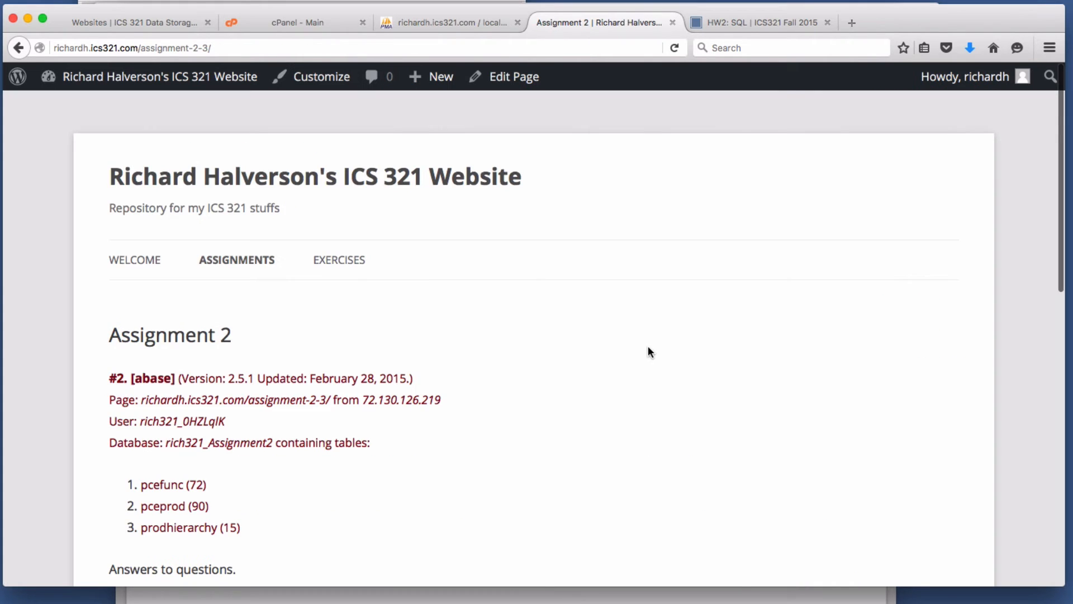
scroll(643, 348, "down", 5)
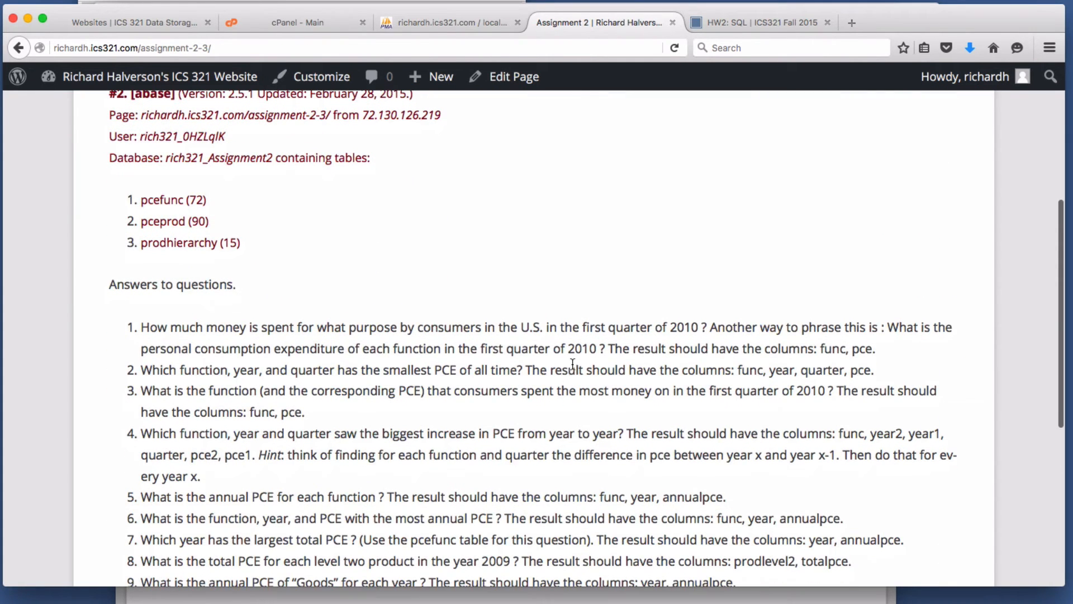
scroll(572, 363, "down", 2)
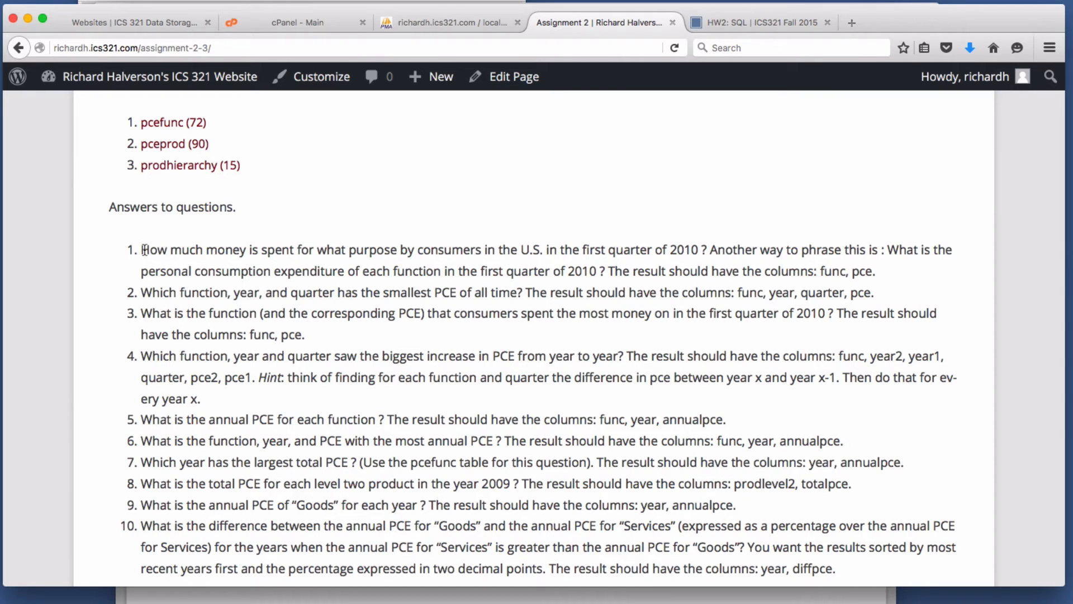
left_click_drag(146, 250, 349, 258)
left_click(282, 249)
left_click_drag(143, 250, 696, 257)
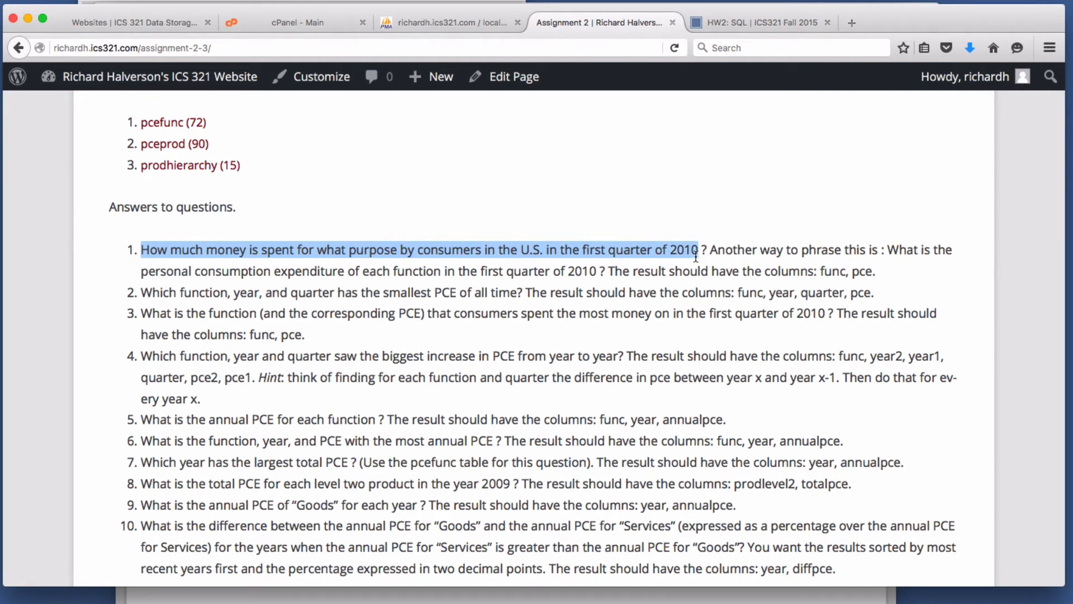
left_click(723, 259)
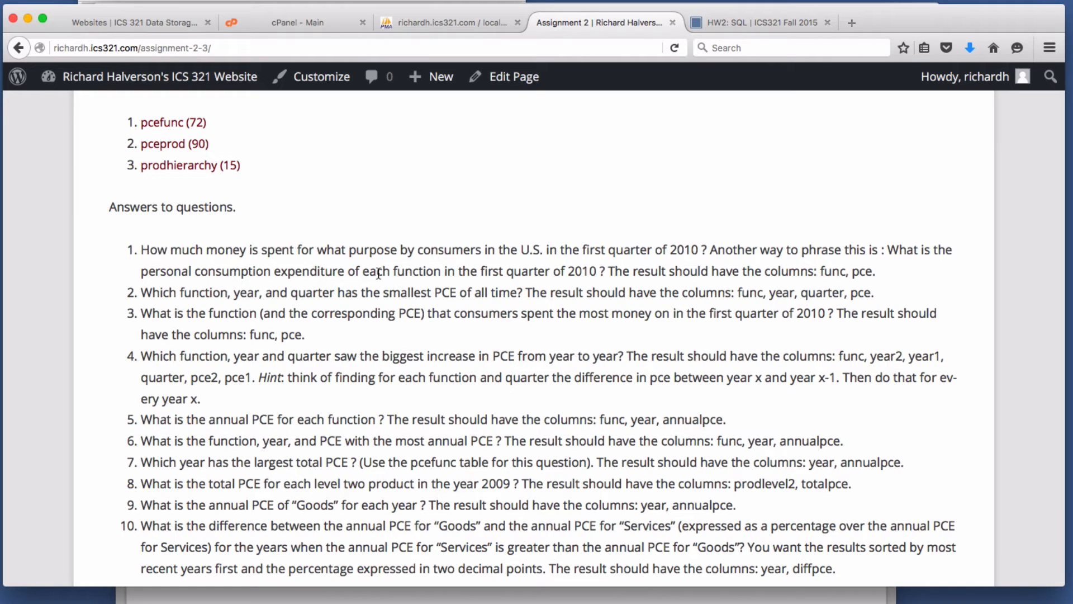
double_click(835, 273)
double_click(862, 272)
left_click(668, 273)
left_click_drag(584, 249, 693, 250)
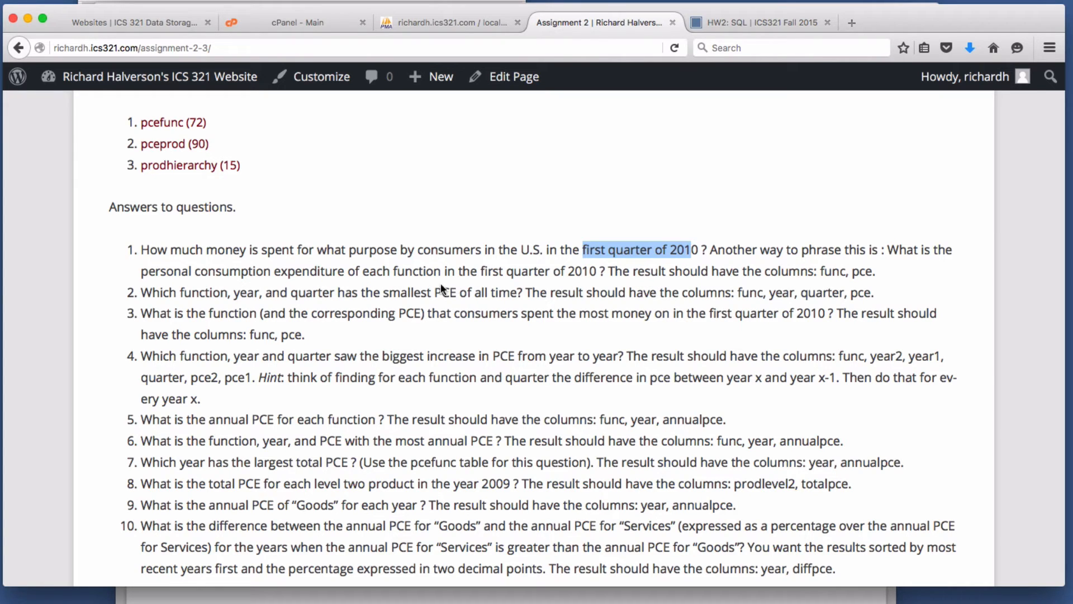
left_click_drag(391, 272, 454, 277)
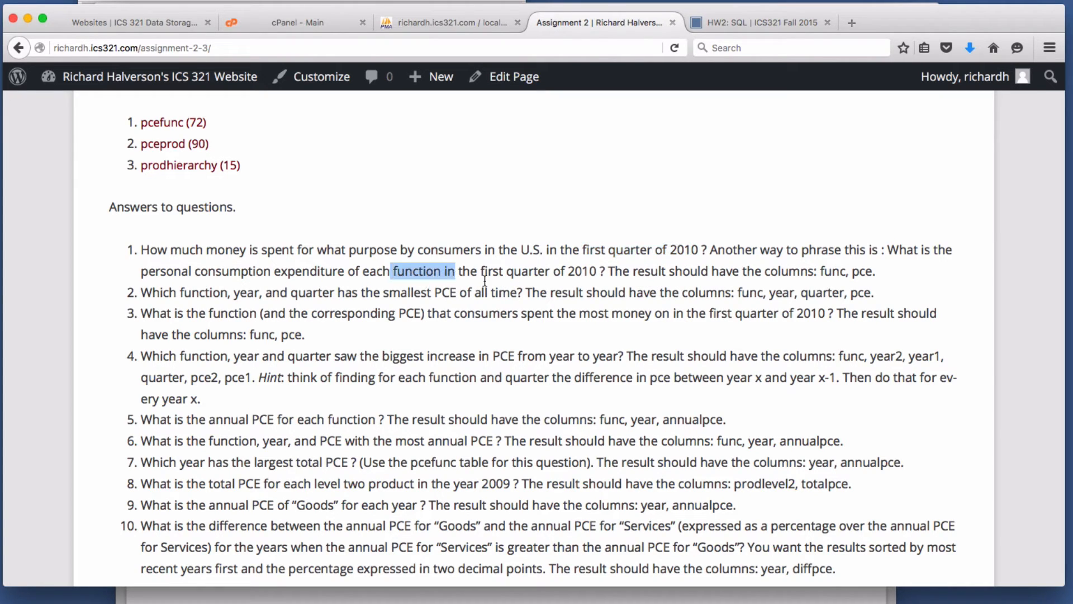
left_click(629, 292)
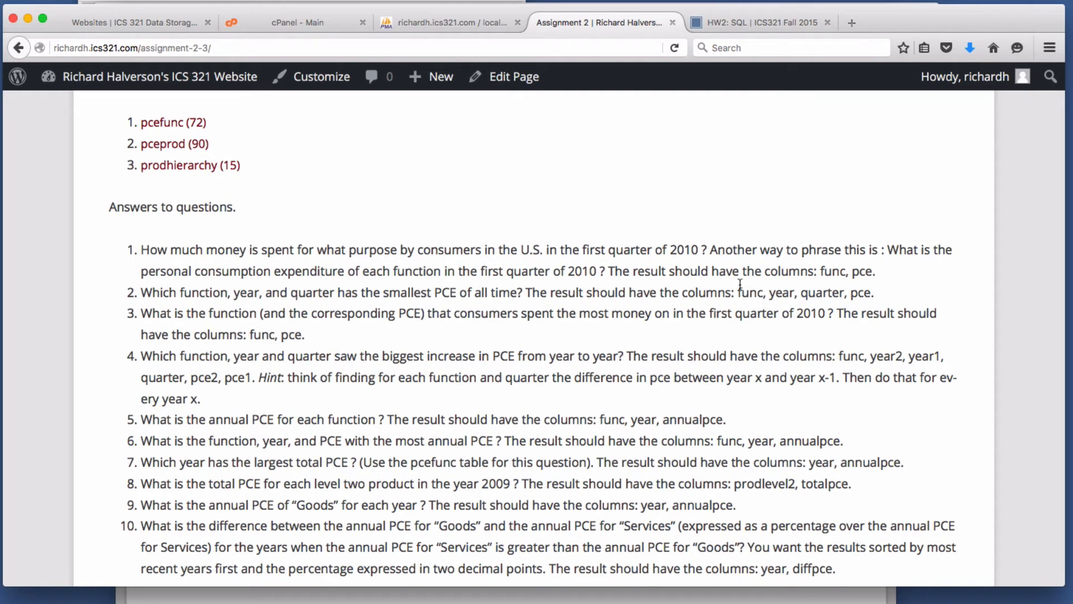
Edit the page and start a shortcode on a new line within question 1, reading [abase echo=red sql=.
left_click(518, 81)
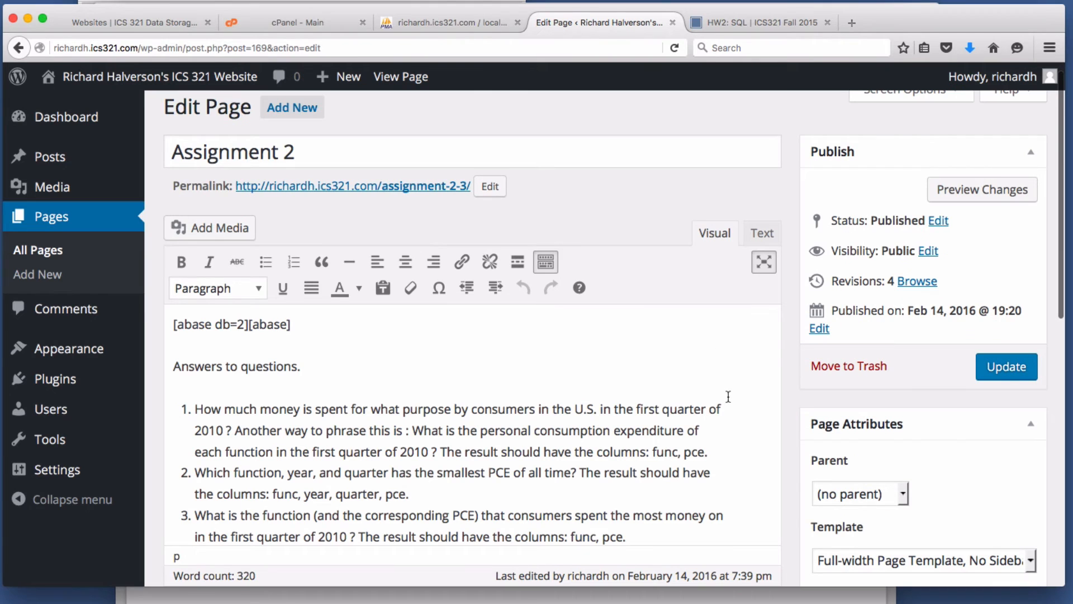
scroll(737, 444, "down", 1)
scroll(739, 442, "down", 3)
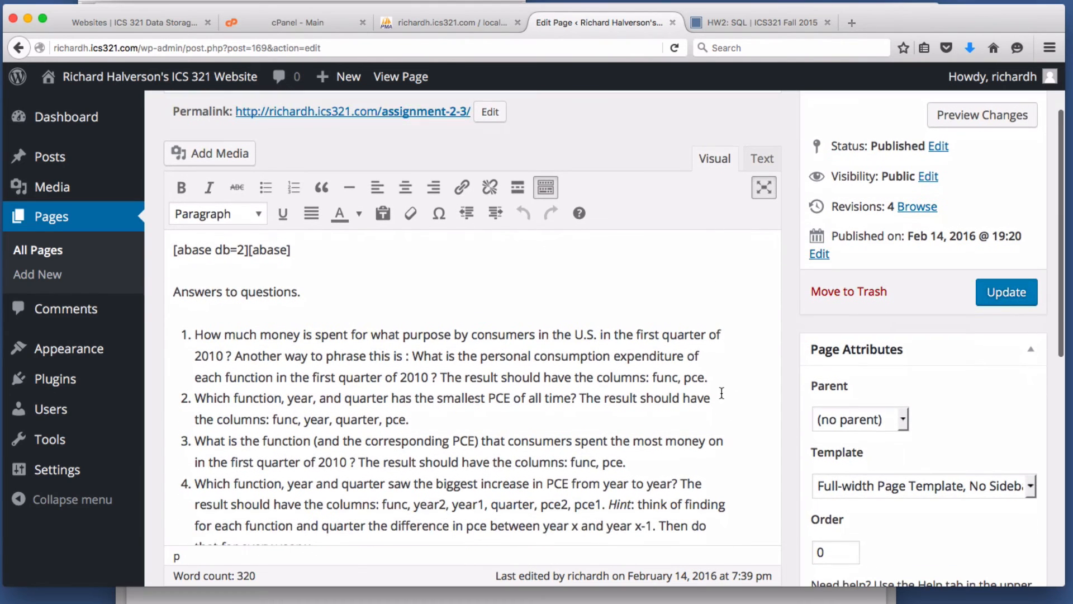
left_click(719, 379)
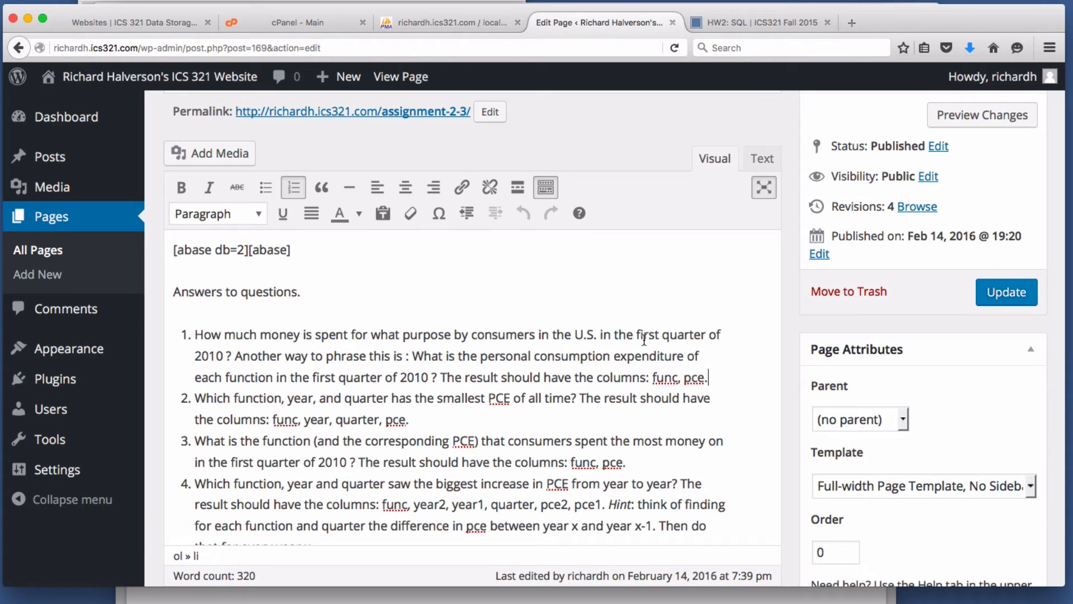
key("shift+Return")
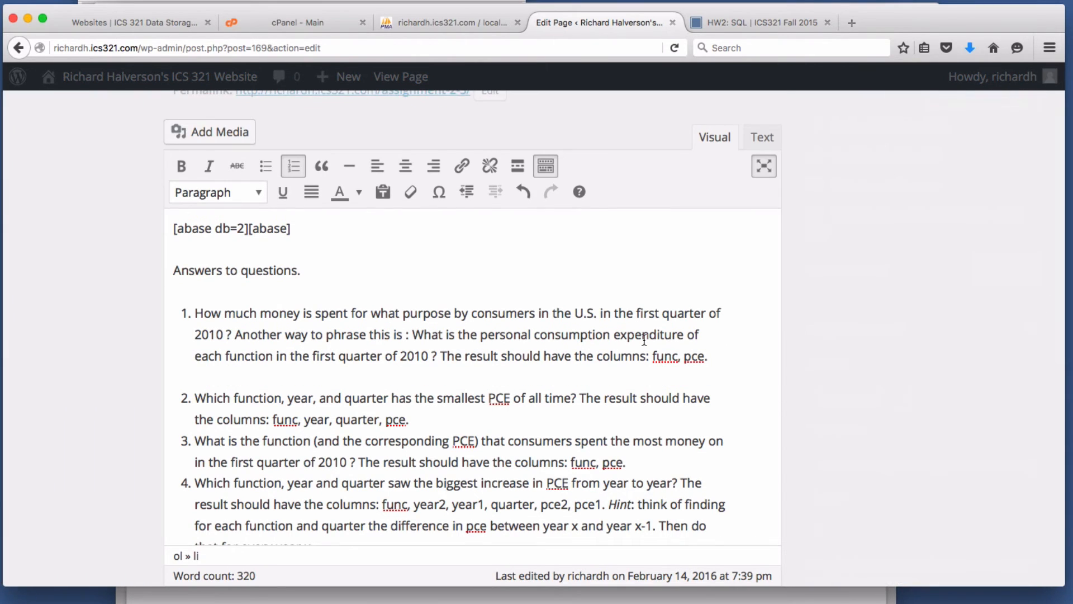
type("[abase")
type(" echo")
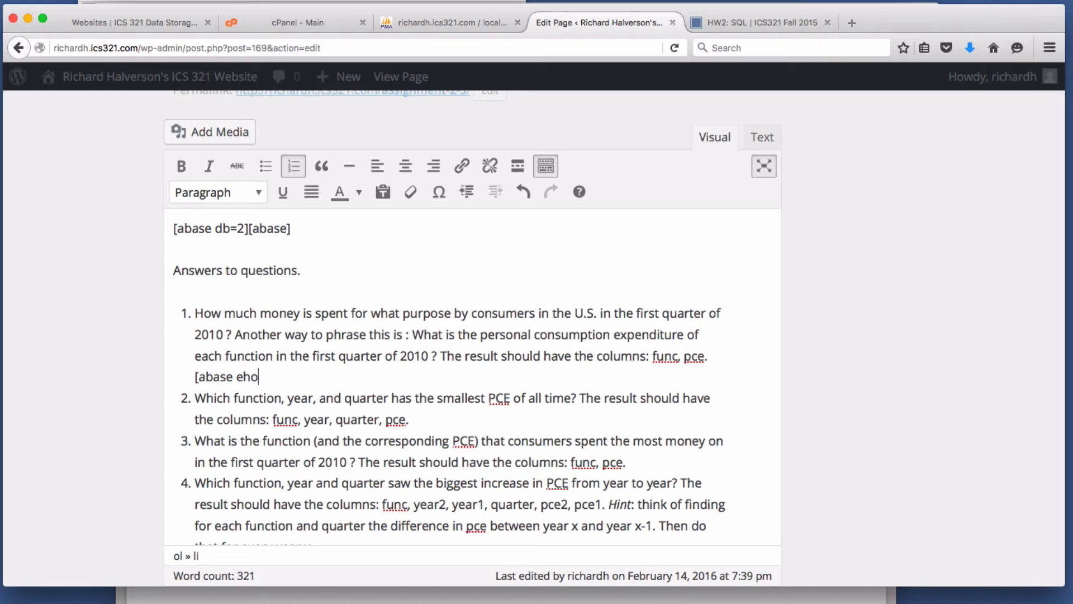
key("BackSpace")
key("BackSpace")
type("cho")
type("=1")
key("BackSpace")
key("BackSpace")
type("red sql=")
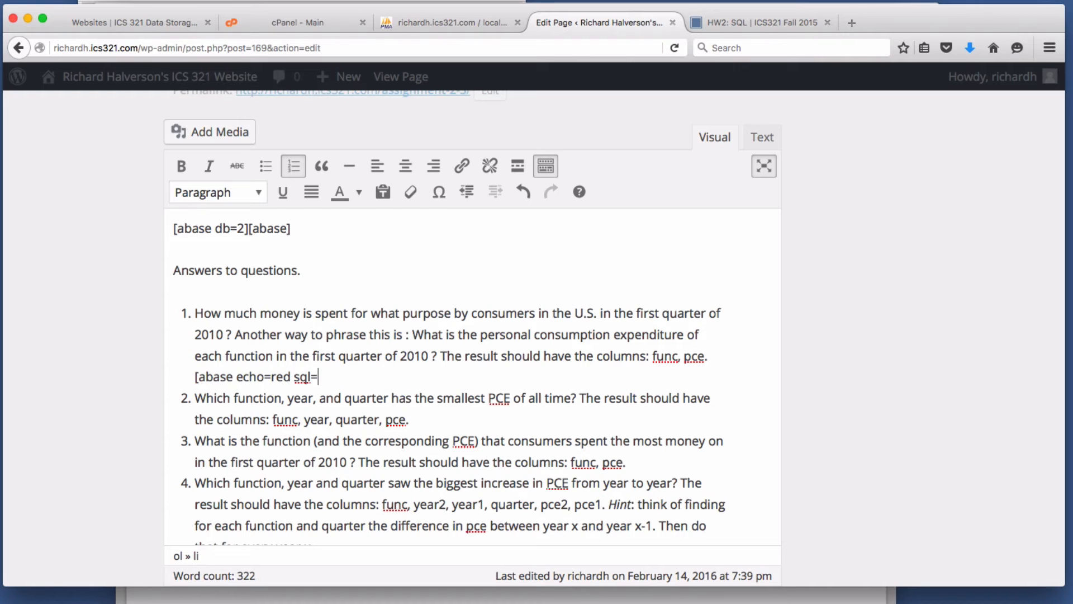
Begin the shortcode's quoted SQL query with SELECT func,pce FROM.
type("\"SELECT FUNC")
key("BackSpace")
key("BackSpace")
key("BackSpace")
key("BackSpace")
type("func,pce ")
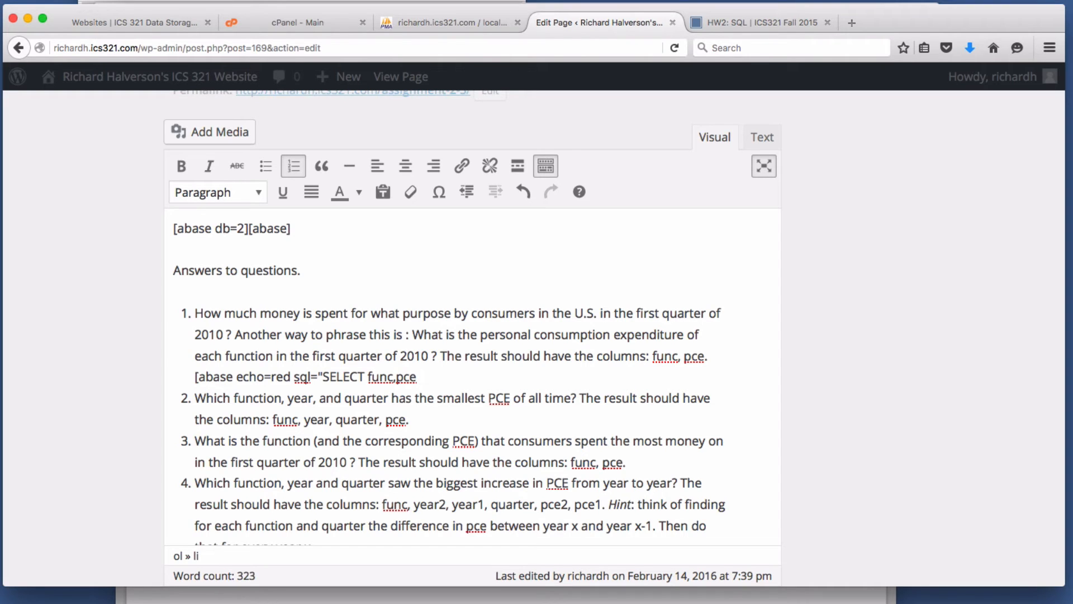
type("FROM")
Switch to phpMyAdmin and browse the pcefunc table of rich321_Assignment2 to check its name and columns.
left_click(458, 21)
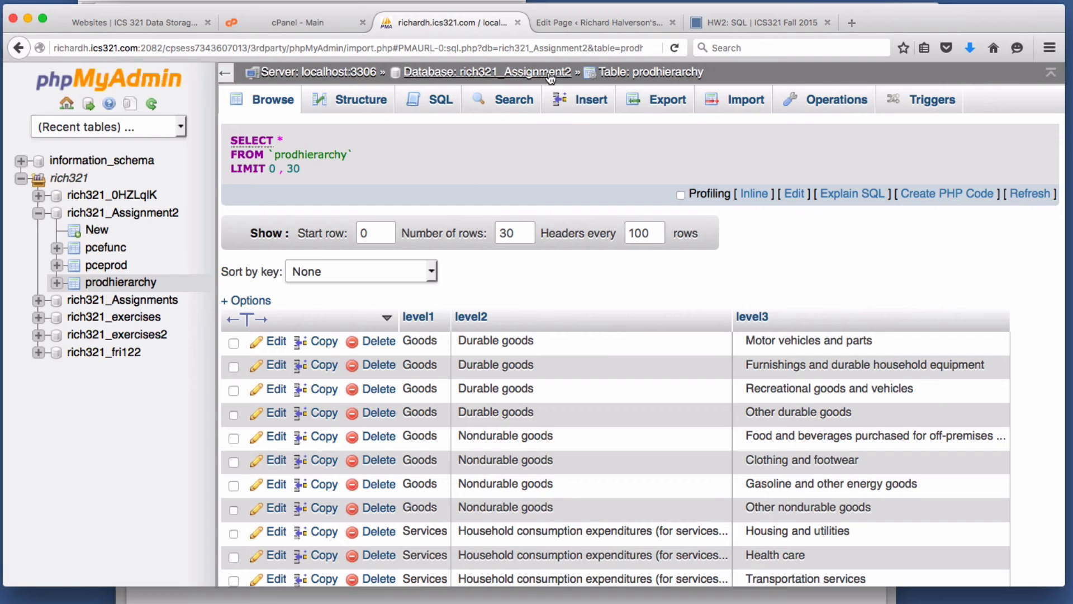
left_click(481, 72)
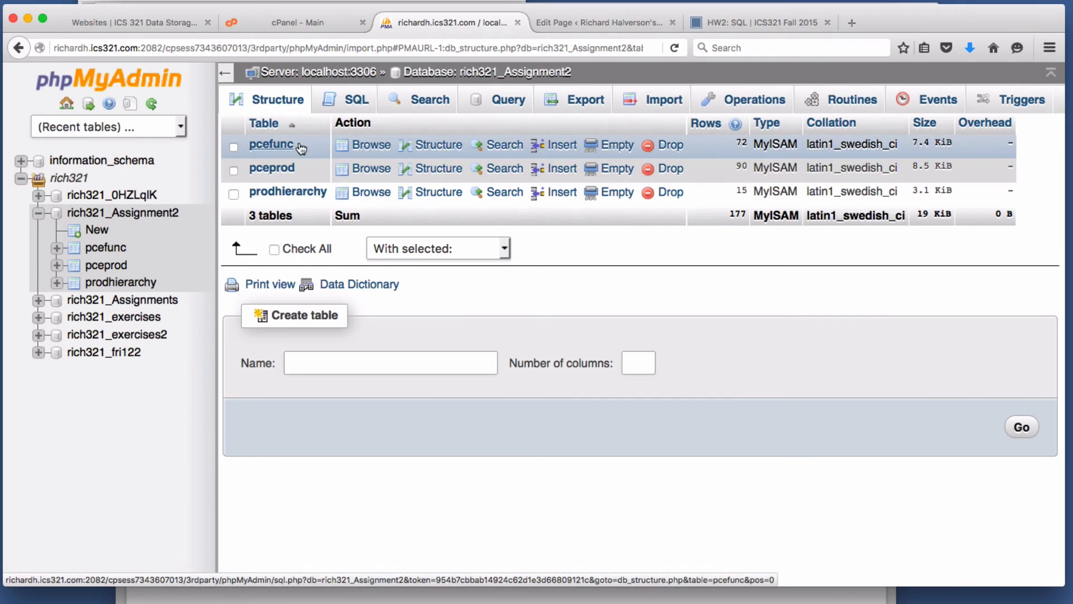
left_click(371, 145)
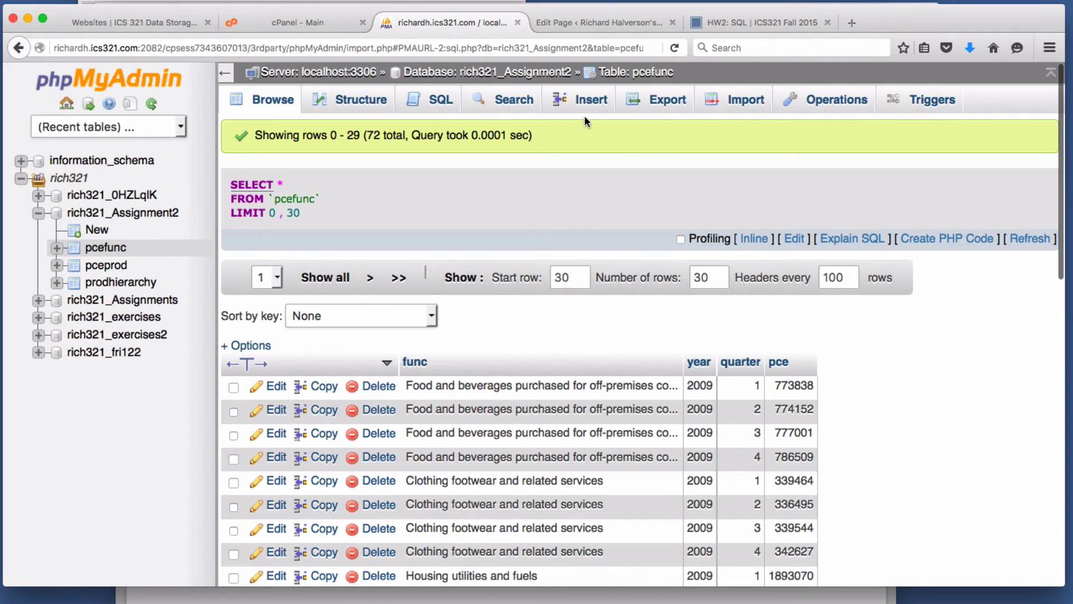
Back in the WordPress page editor, finish the query with pcefunc WHERE year=2010 AND quarter=1, close the quote and shortcode, and update the page.
left_click(565, 22)
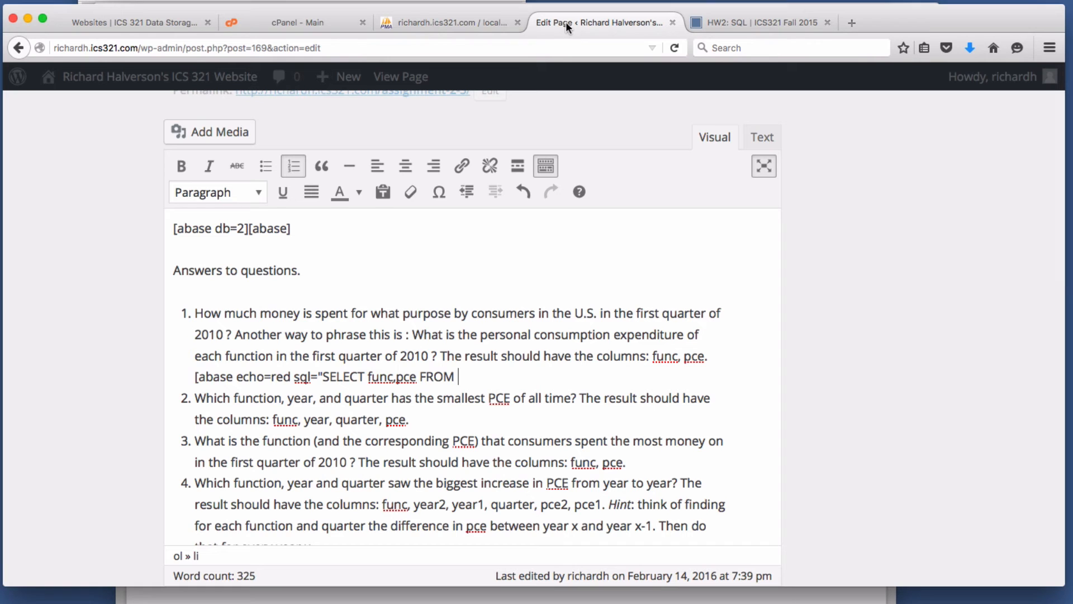
left_click(457, 378)
type("pcefunc")
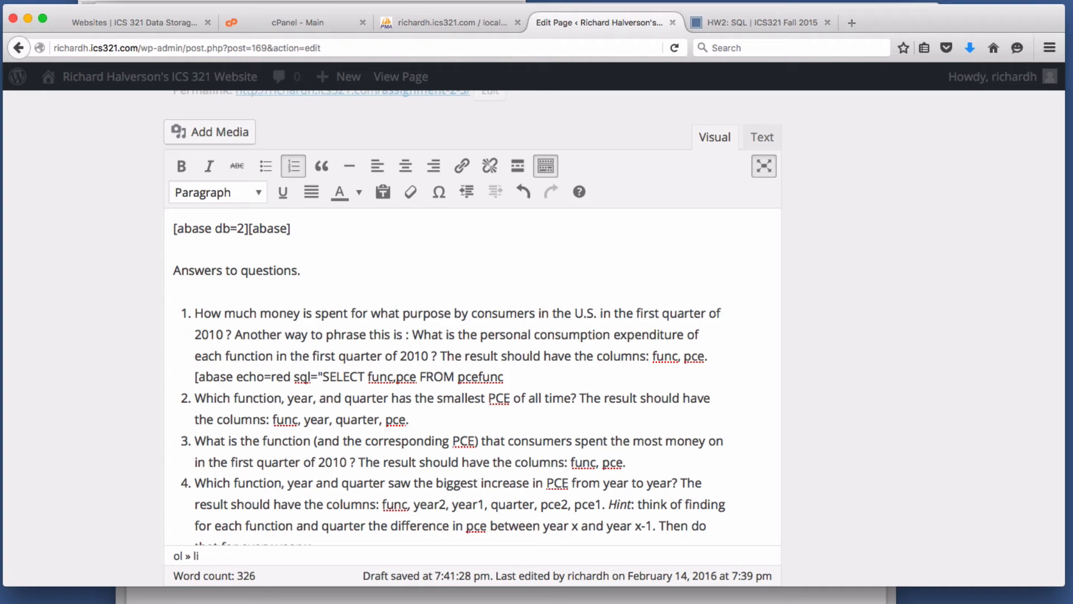
type(" WHERE year=")
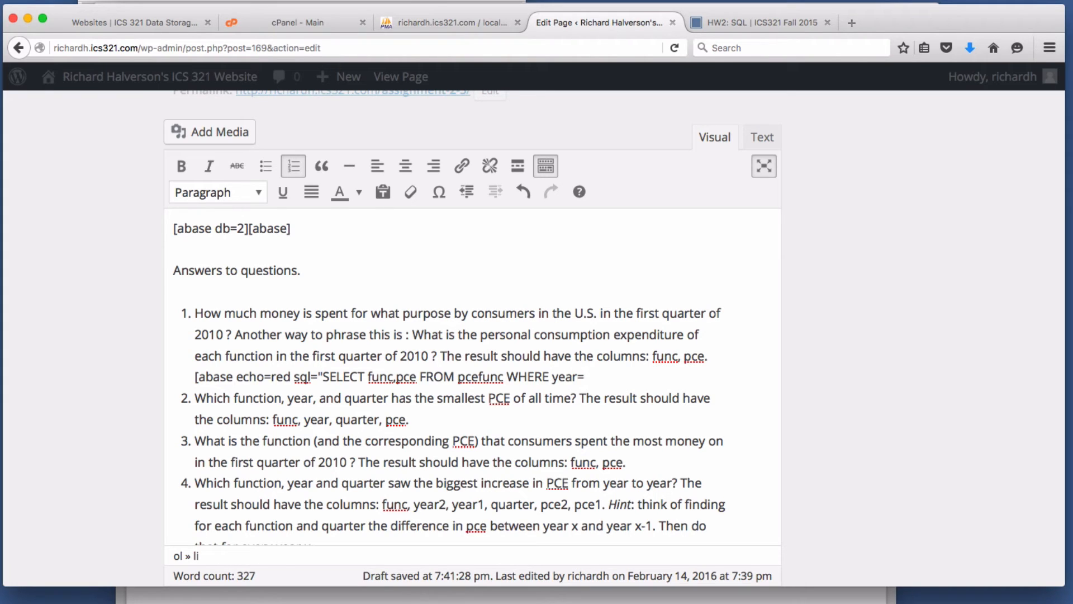
type("2010 AND quarter=1")
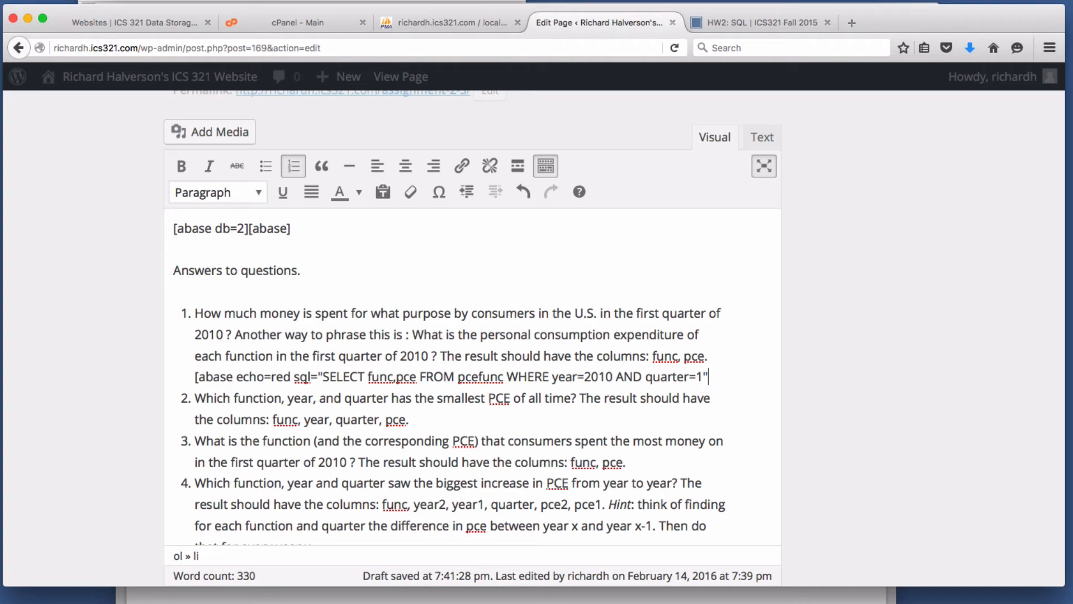
type("]")
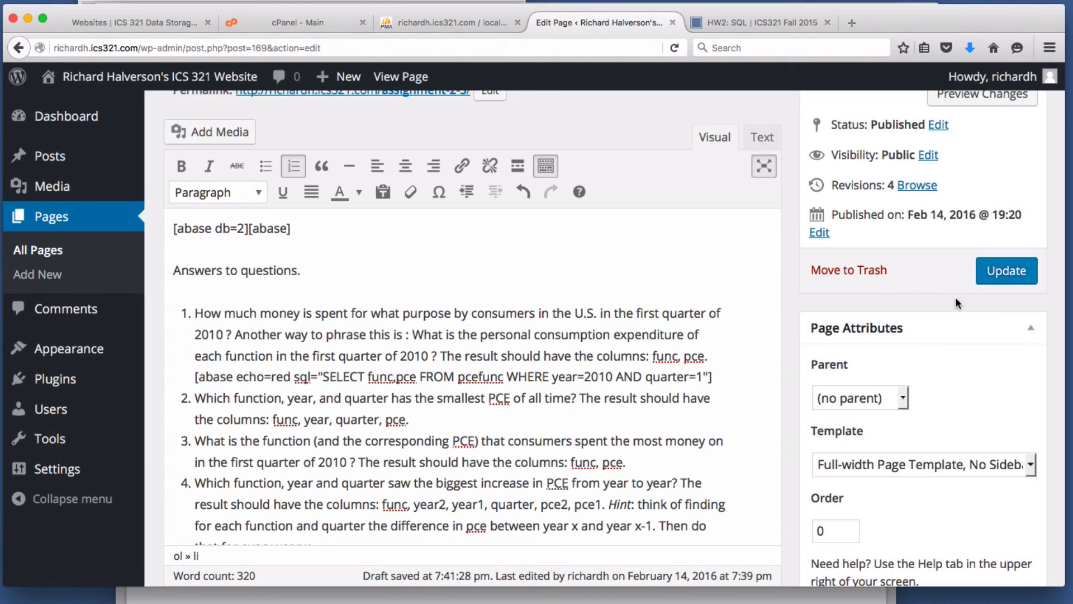
left_click(997, 274)
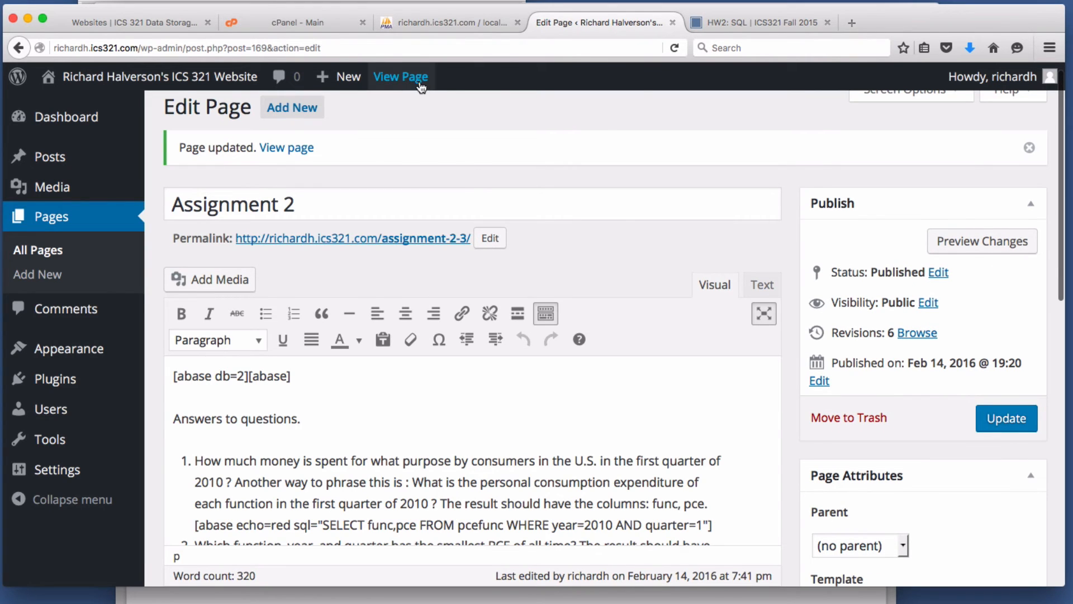
View the published Assignment 2 page and examine the echoed SQL and the result table under question 1.
left_click(403, 82)
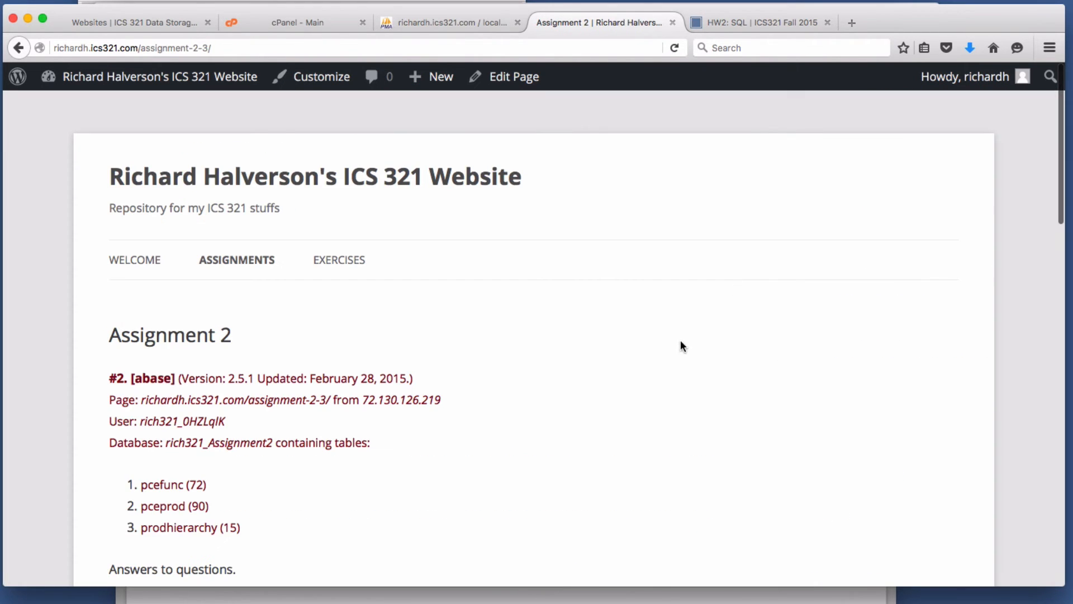
scroll(676, 342, "down", 2)
scroll(669, 352, "down", 5)
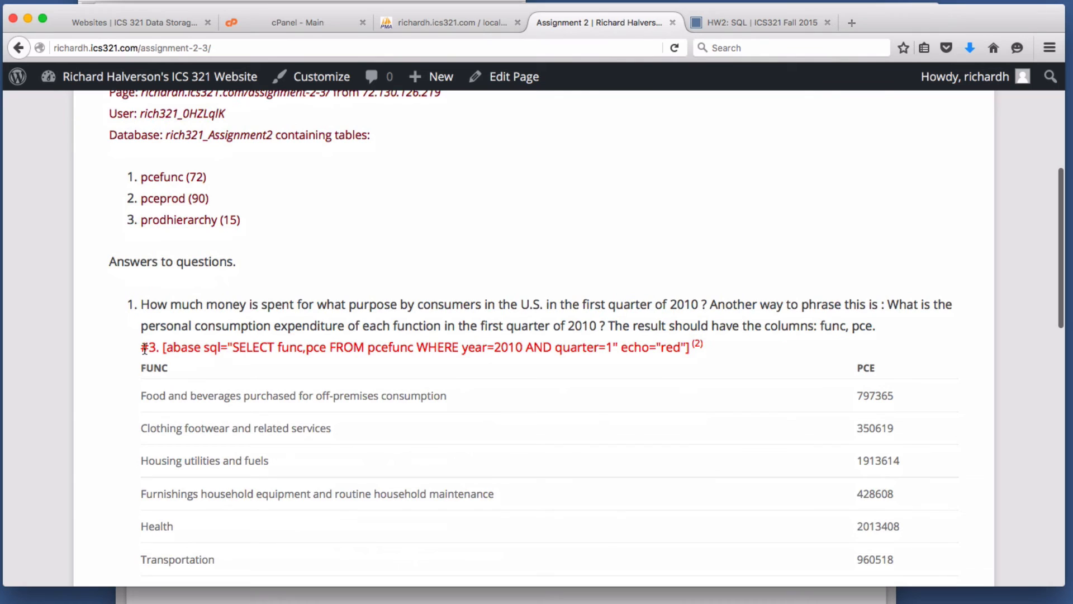
left_click_drag(147, 348, 516, 352)
left_click(480, 351)
left_click_drag(238, 347, 617, 360)
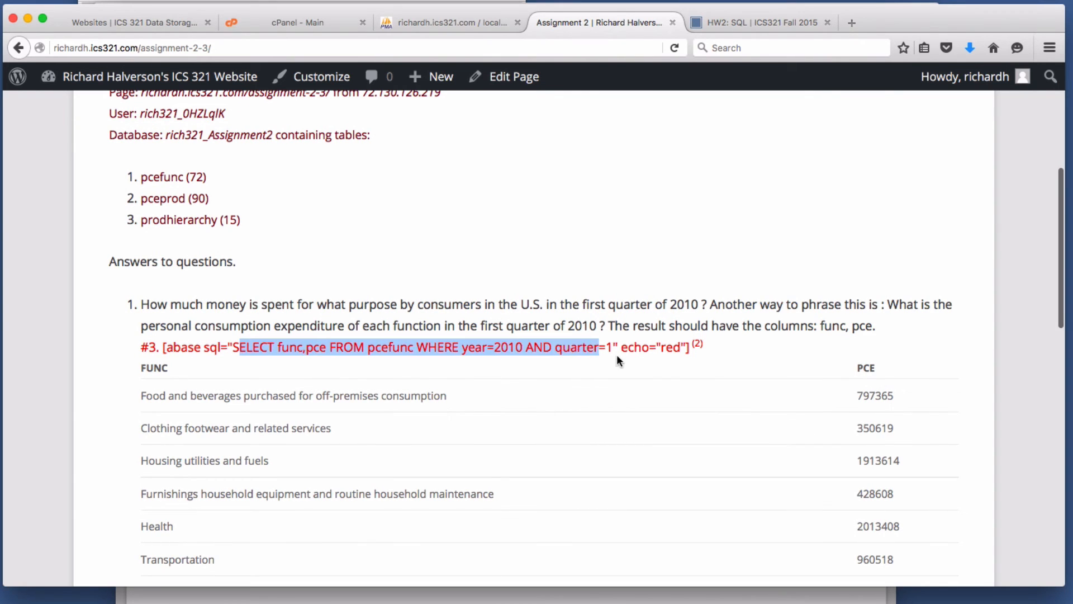
left_click(717, 362)
scroll(718, 361, "down", 3)
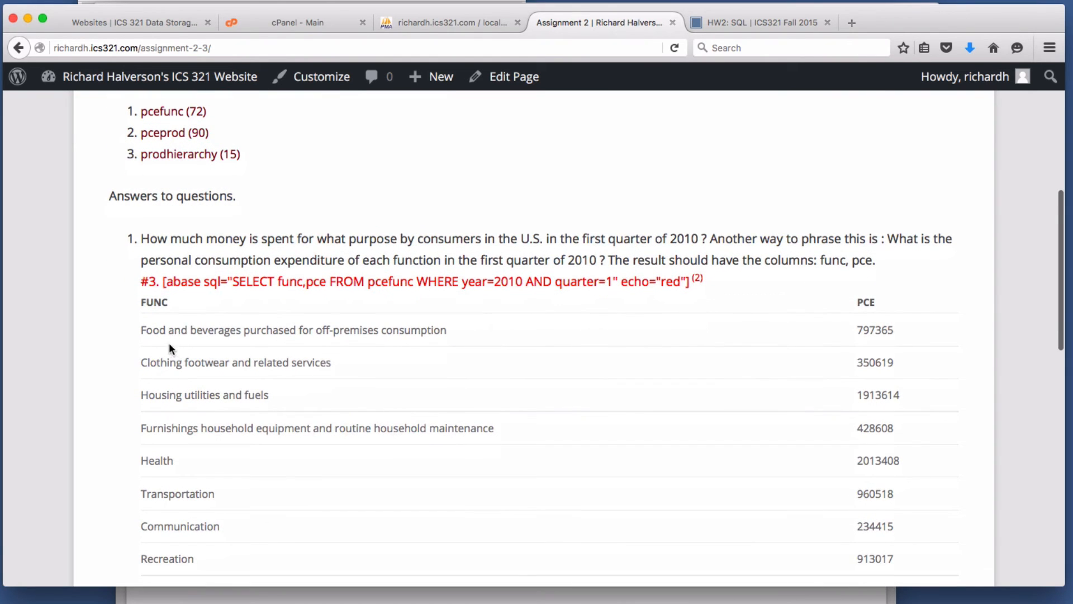
left_click_drag(176, 394, 182, 394)
scroll(262, 391, "down", 5)
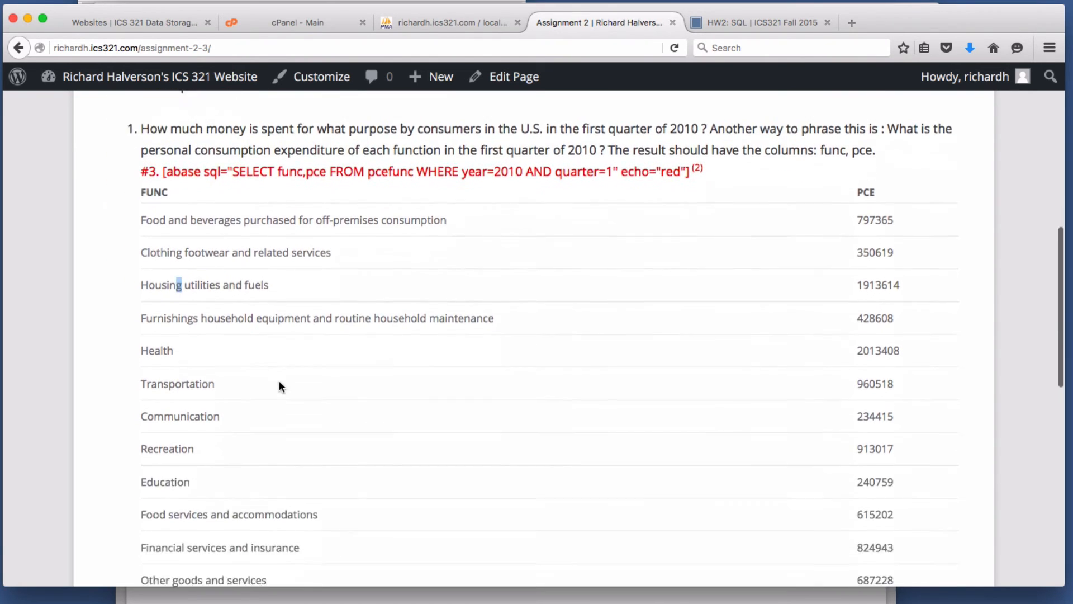
Examine the func and pce result columns and the echoed SQL query under question 1.
scroll(280, 380, "down", 5)
scroll(277, 391, "up", 5)
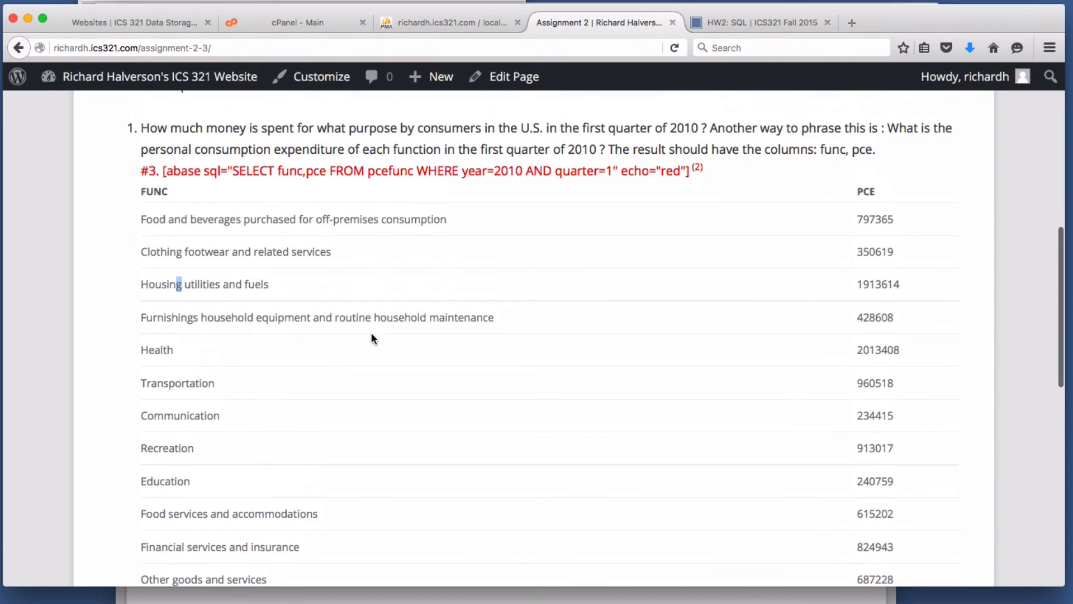
left_click(478, 171)
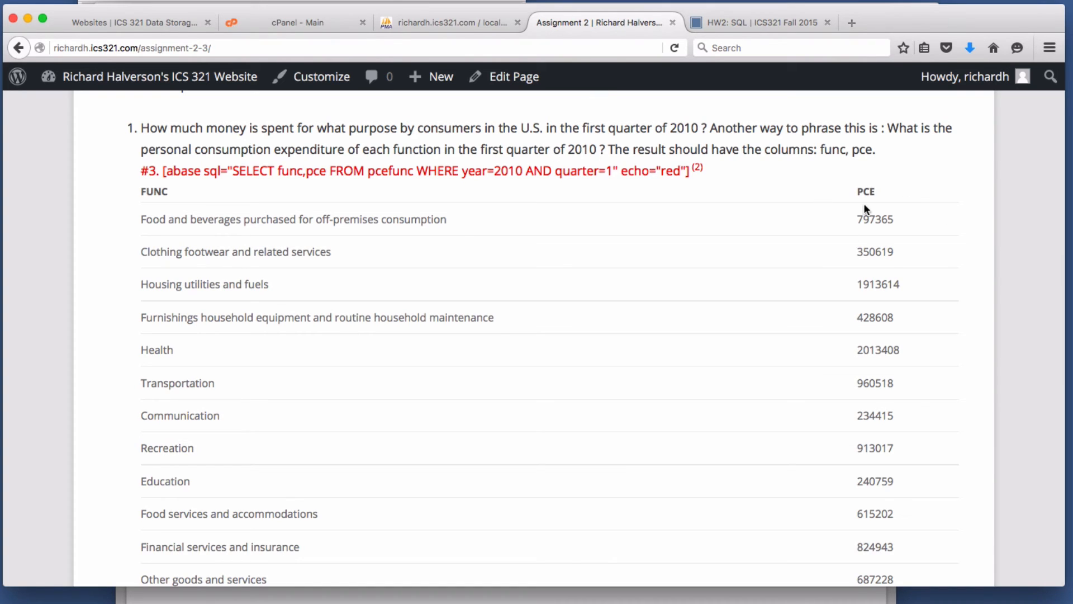
left_click(440, 16)
left_click(597, 23)
left_click_drag(227, 169, 233, 169)
Enlarge the browser's page zoom to 133%.
left_click(1049, 48)
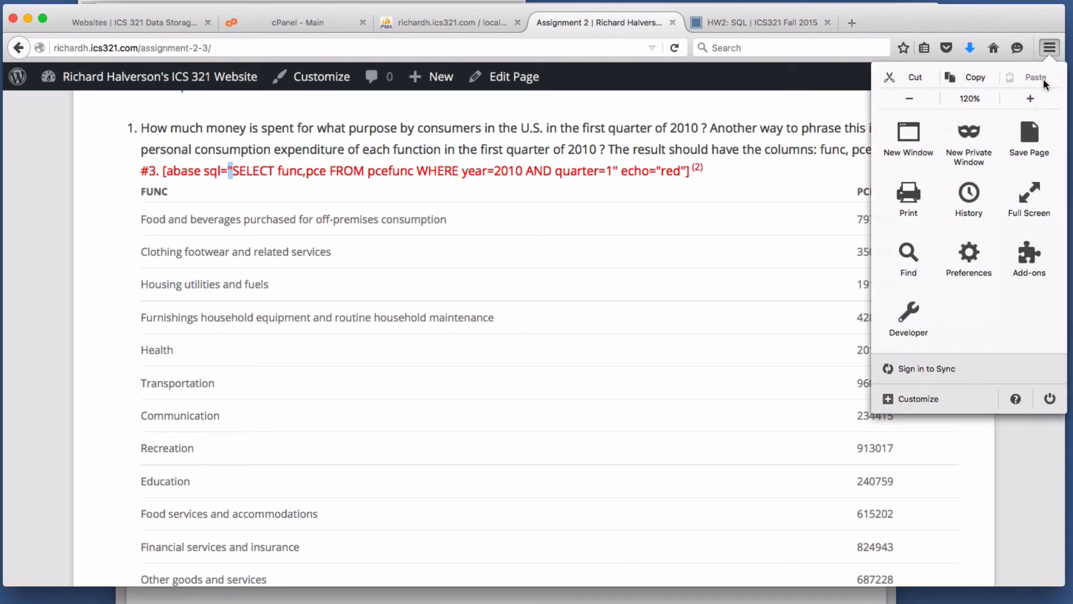
left_click(1032, 105)
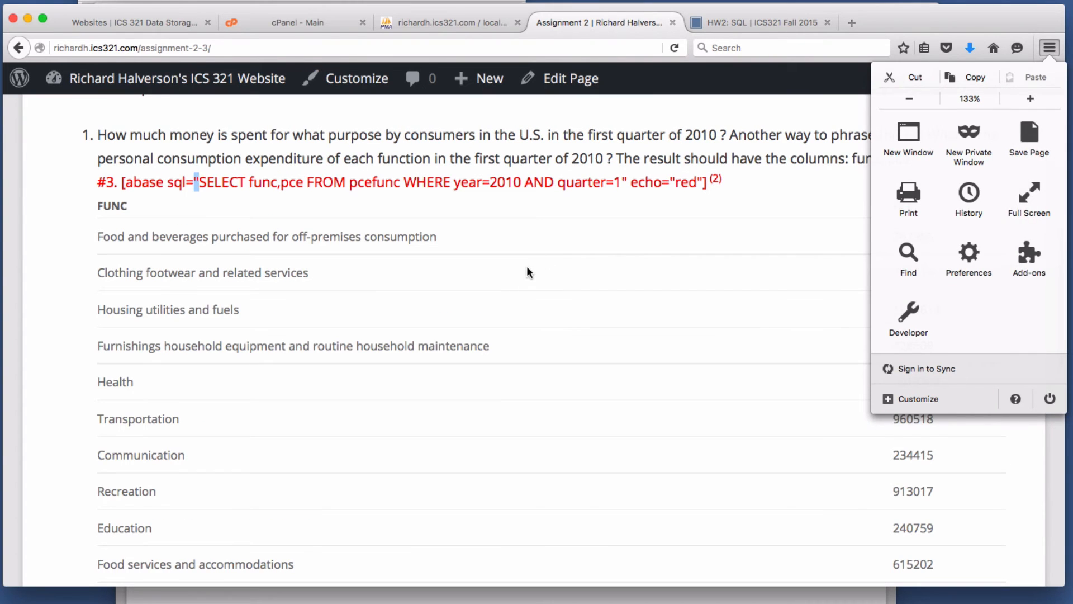
left_click(492, 264)
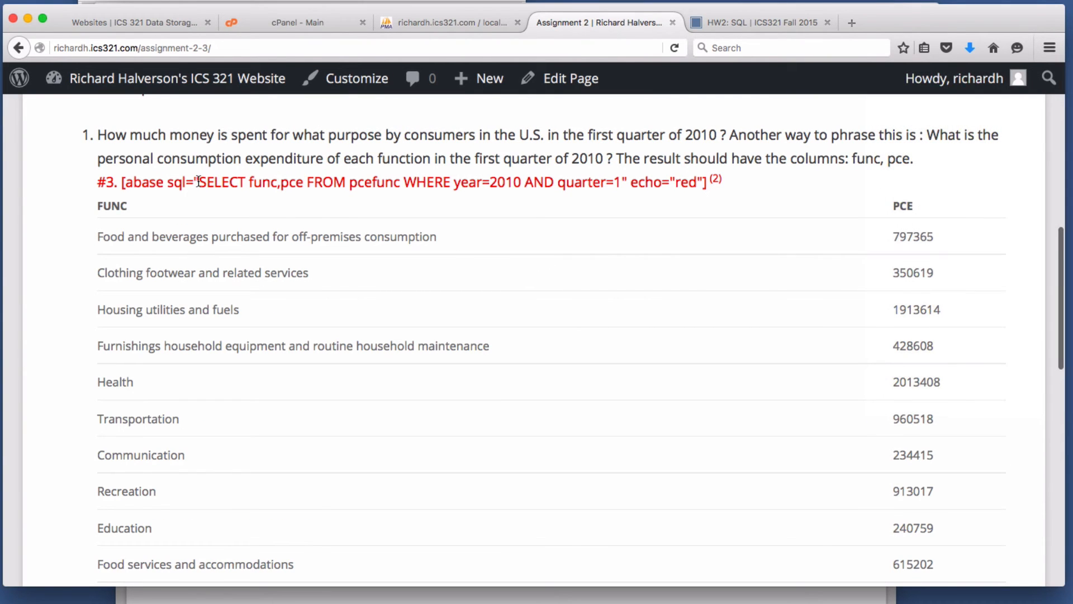
Check the opening and closing quotation marks around the SQL in question 1's echoed shortcode.
left_click_drag(193, 181, 199, 182)
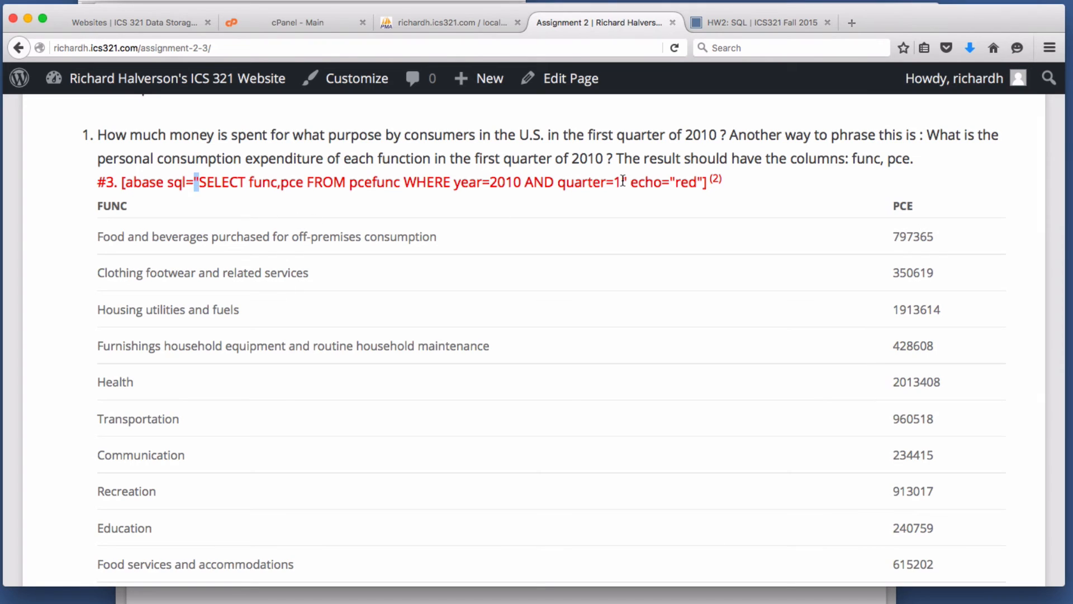
left_click_drag(622, 182, 627, 182)
left_click_drag(194, 181, 199, 181)
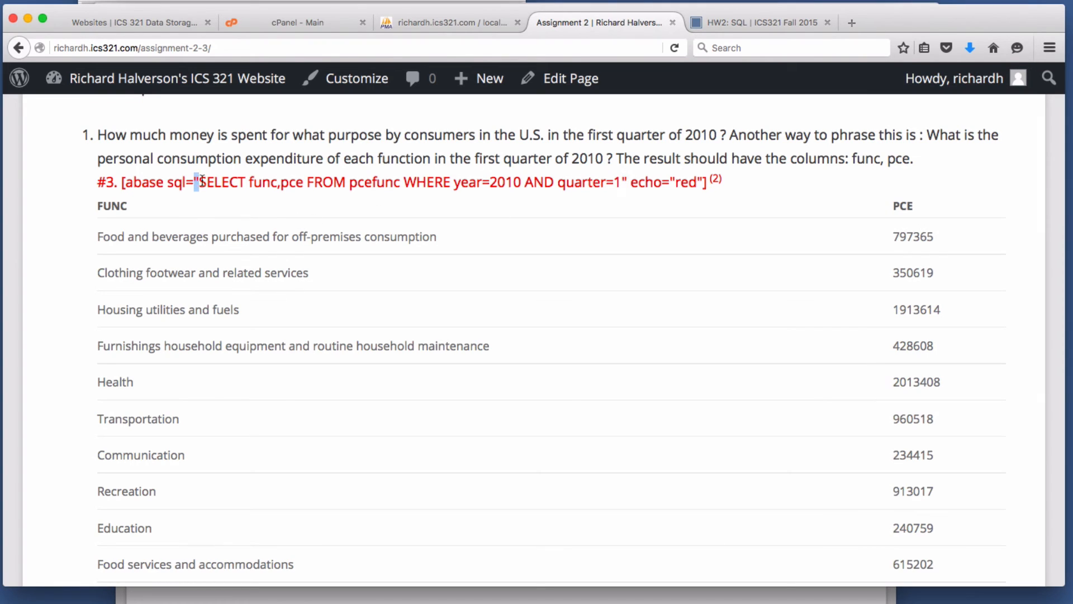
left_click(624, 179)
left_click(199, 182)
Go to the WordPress dashboard and view the ABASE for MySQL settings page with its database connection fields.
scroll(385, 183, "up", 10)
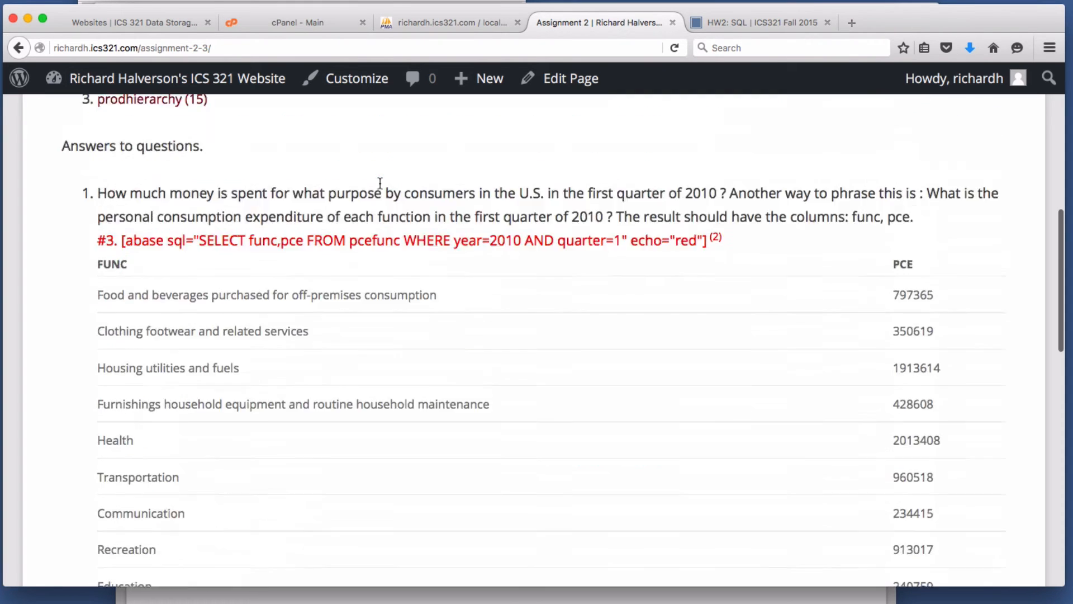
scroll(385, 183, "up", 3)
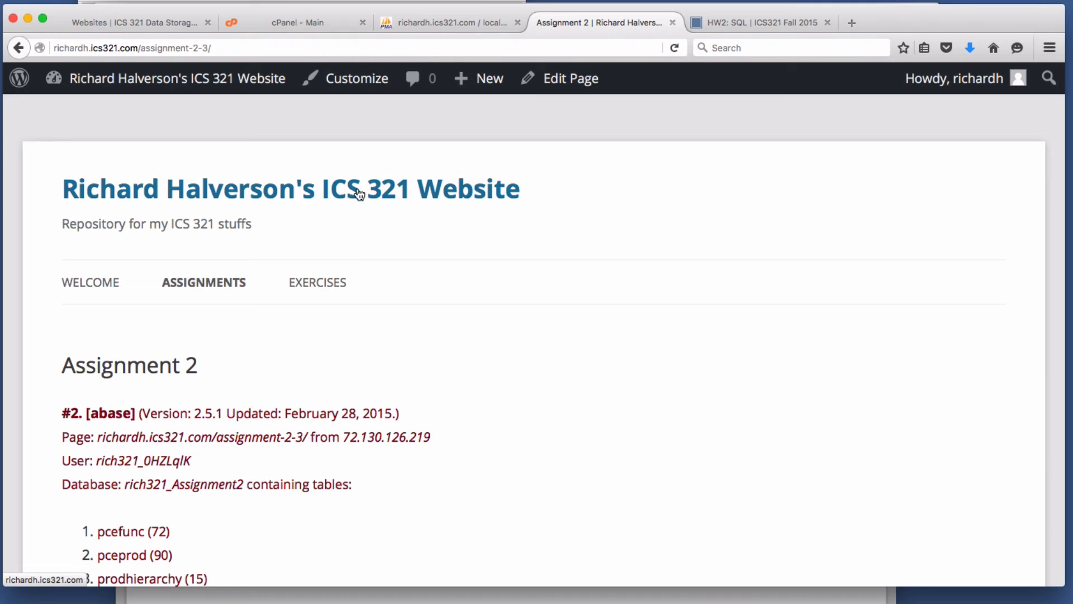
left_click(121, 85)
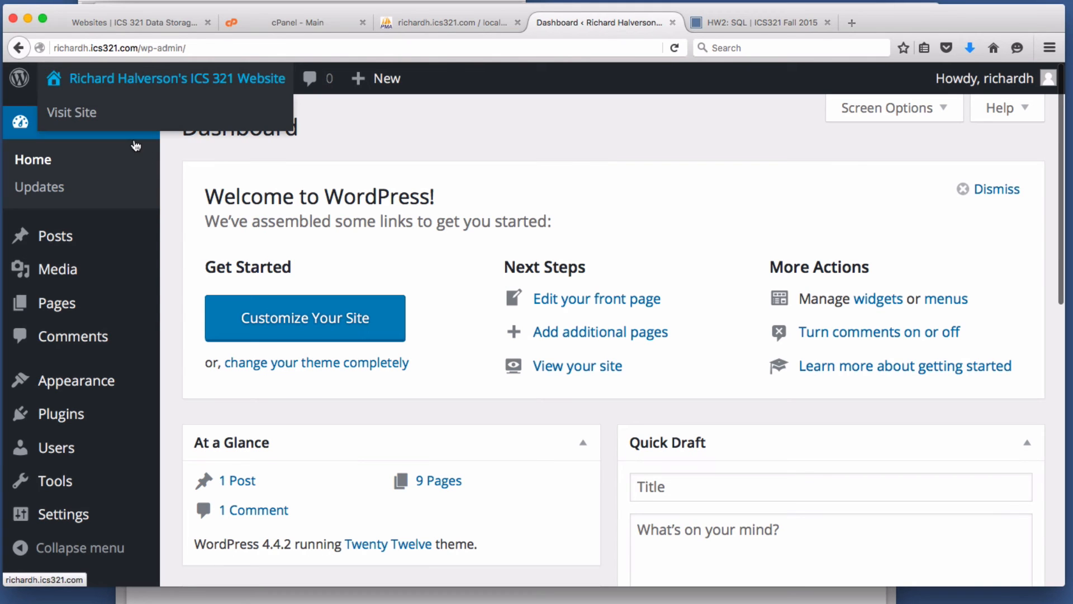
scroll(92, 283, "down", 3)
scroll(106, 503, "up", 2)
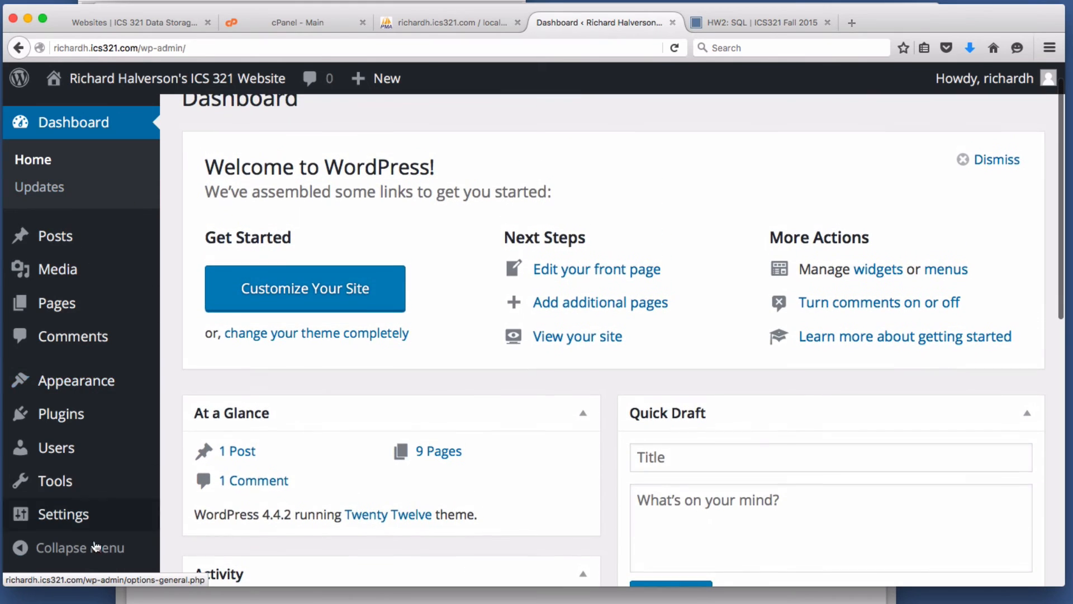
mouse_move(56, 516)
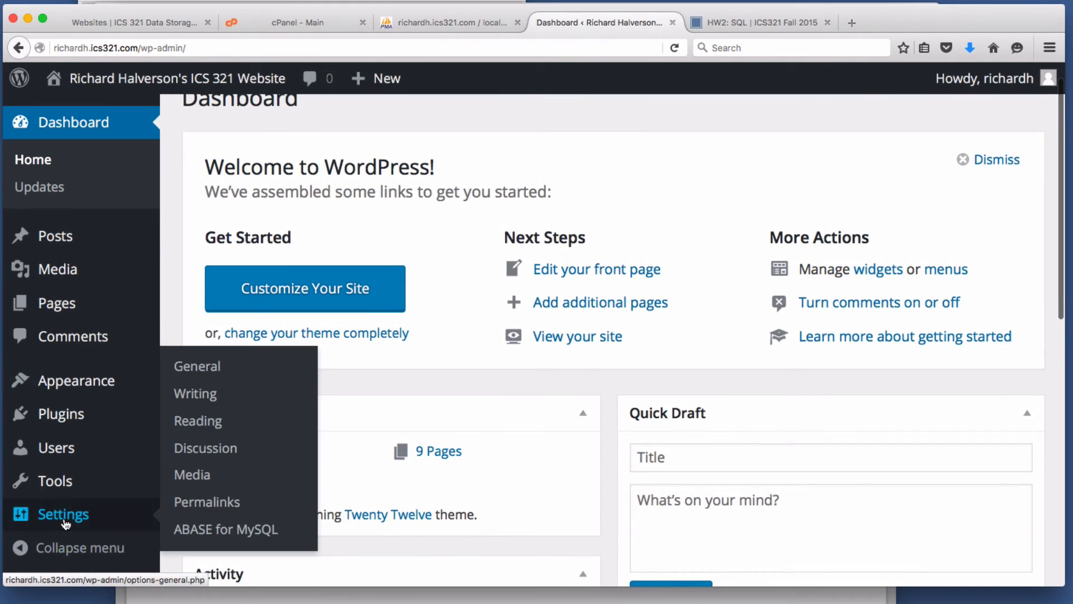
left_click(208, 532)
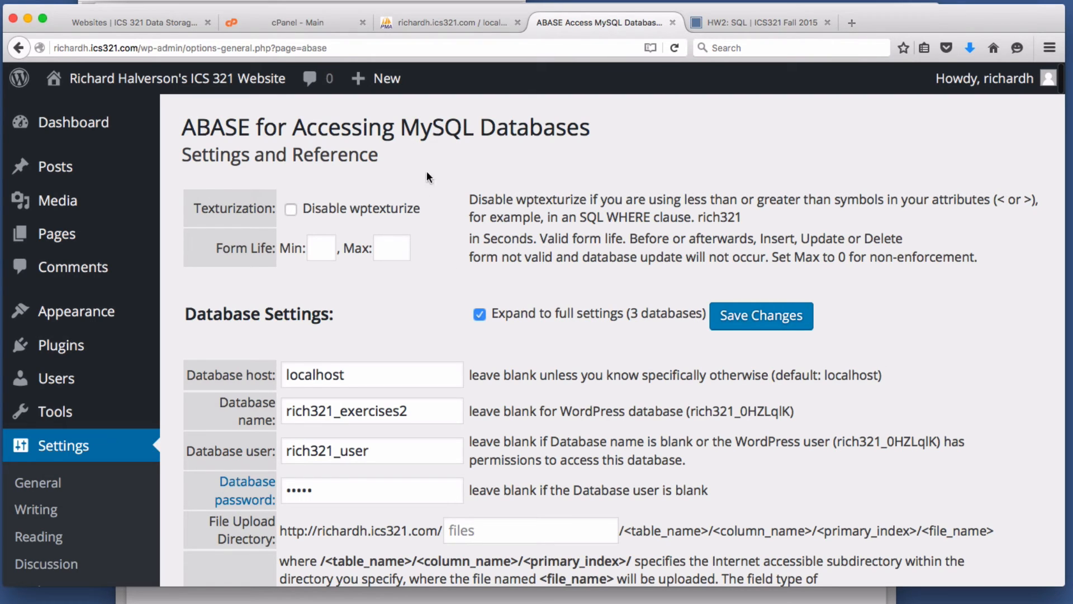
Return to the site's published Assignment 2 page and read through question 1's result and the remaining unanswered questions.
left_click(204, 84)
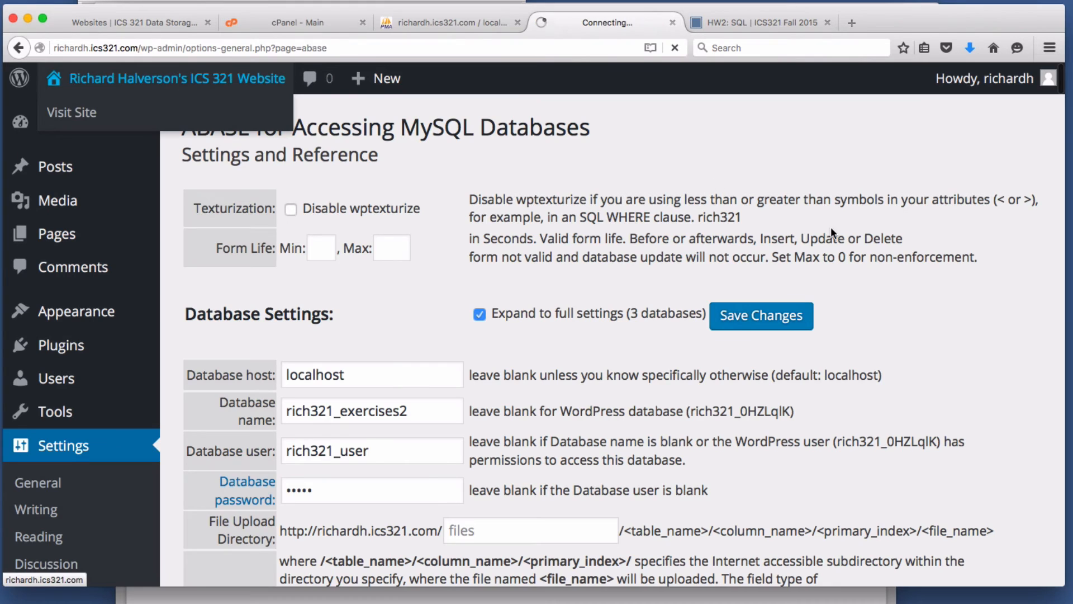
mouse_move(204, 282)
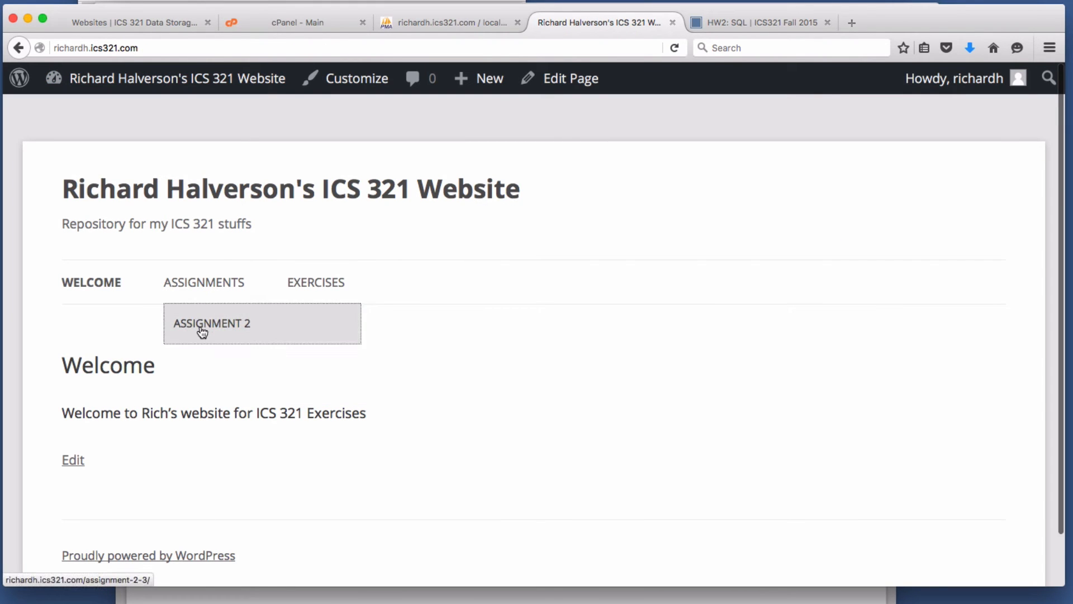
left_click(201, 330)
scroll(677, 347, "down", 10)
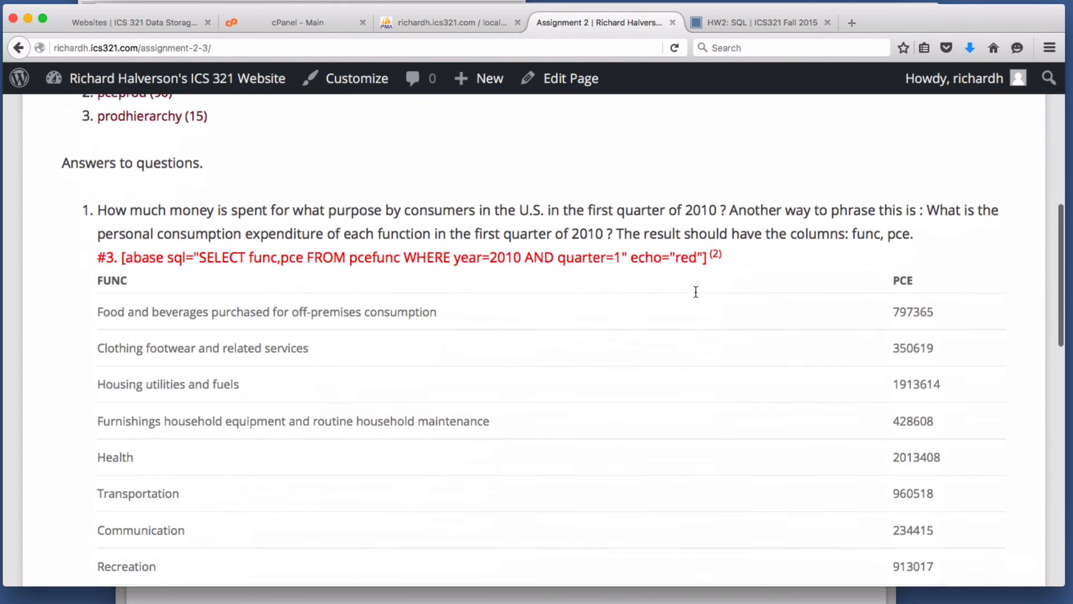
scroll(703, 251, "down", 9)
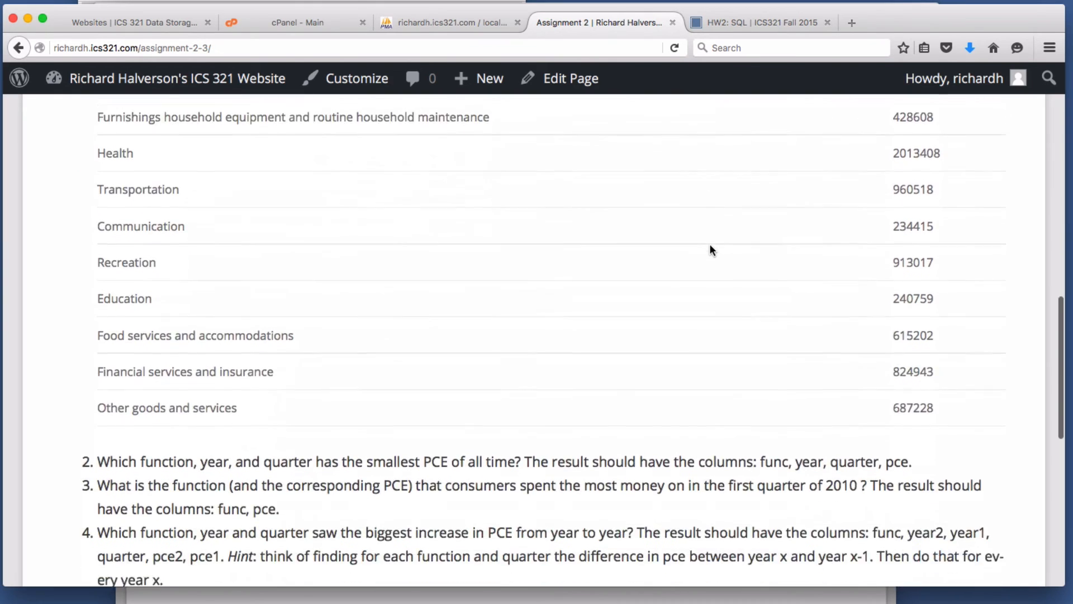
scroll(181, 302, "down", 1)
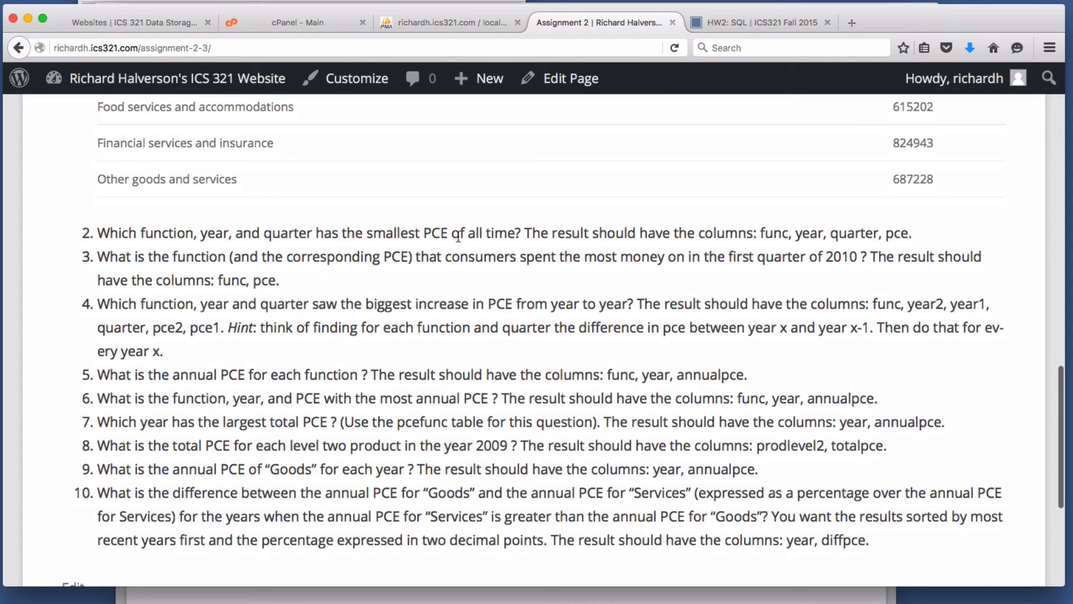
scroll(458, 237, "down", 1)
scroll(457, 234, "up", 10)
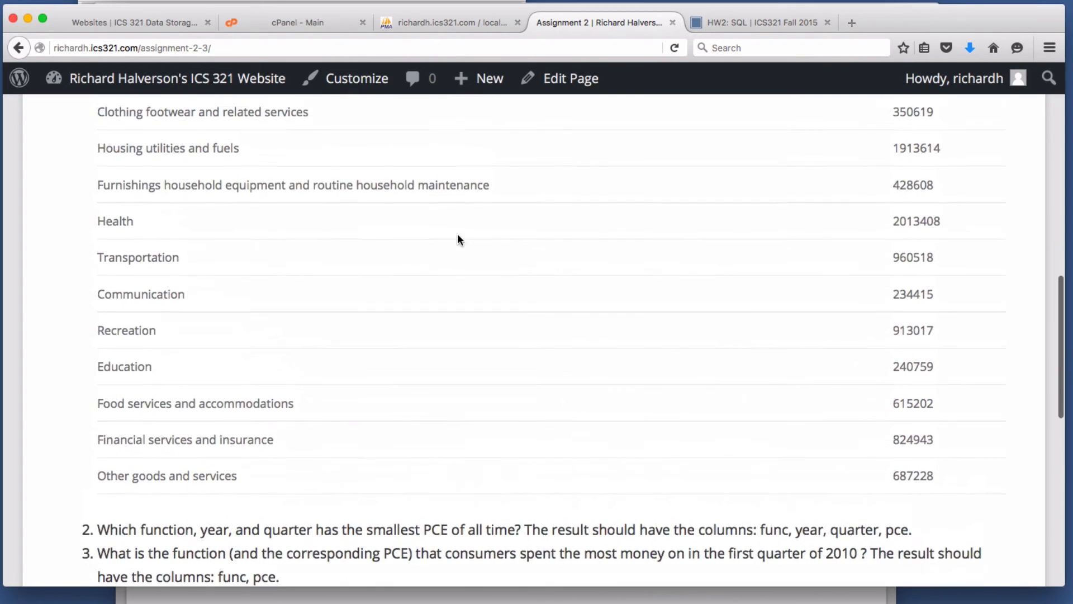
scroll(457, 236, "up", 2)
scroll(458, 235, "down", 7)
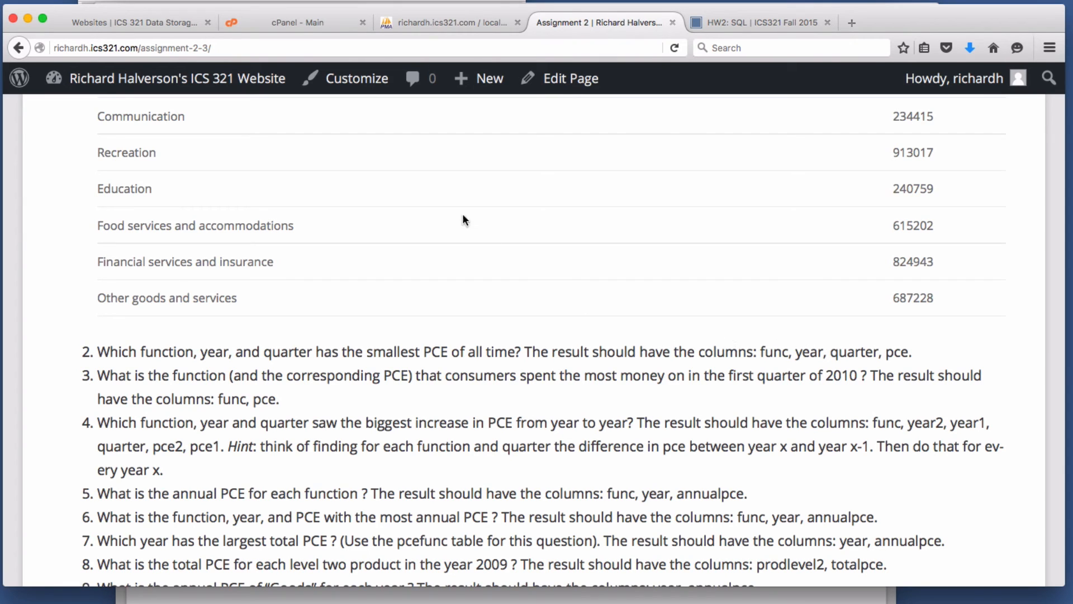
Open the Assignment 2 page for editing and start a line under question 2 with [abase echo=red sql.
left_click(567, 78)
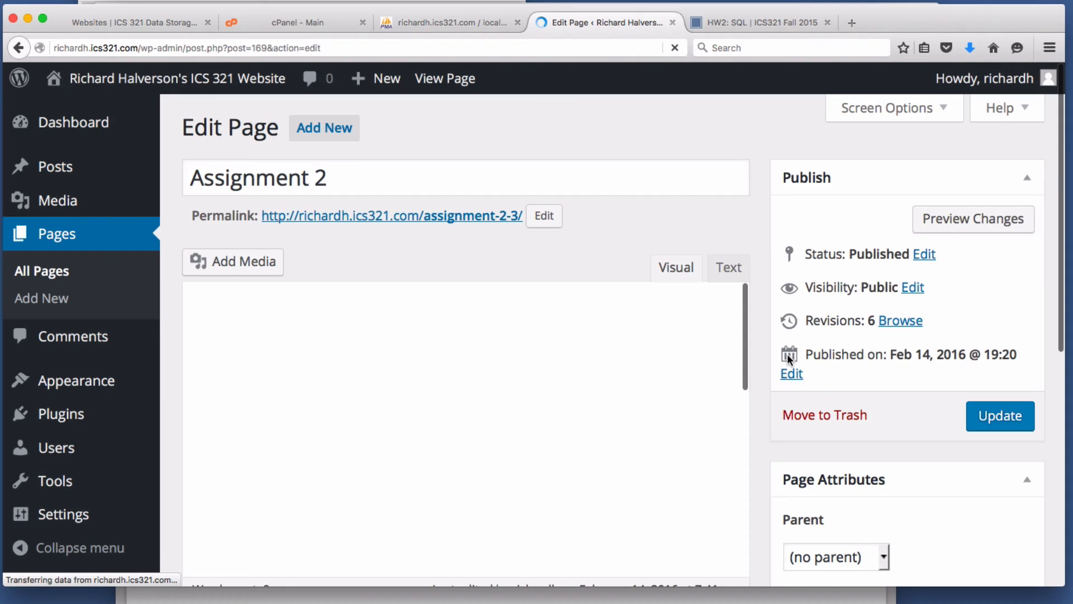
scroll(665, 434, "down", 5)
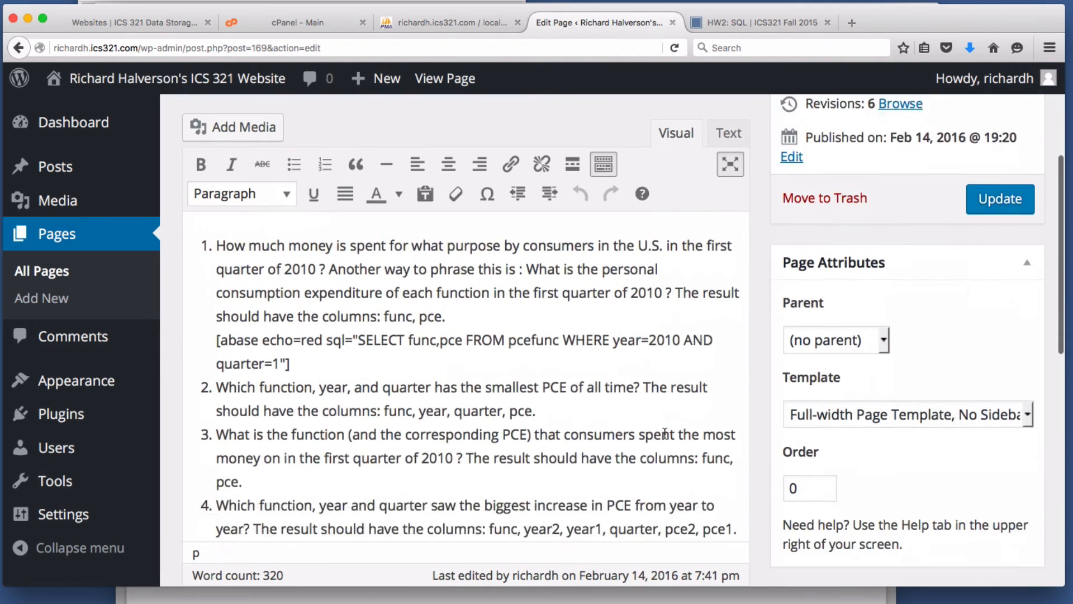
scroll(664, 434, "down", 2)
left_click(575, 352)
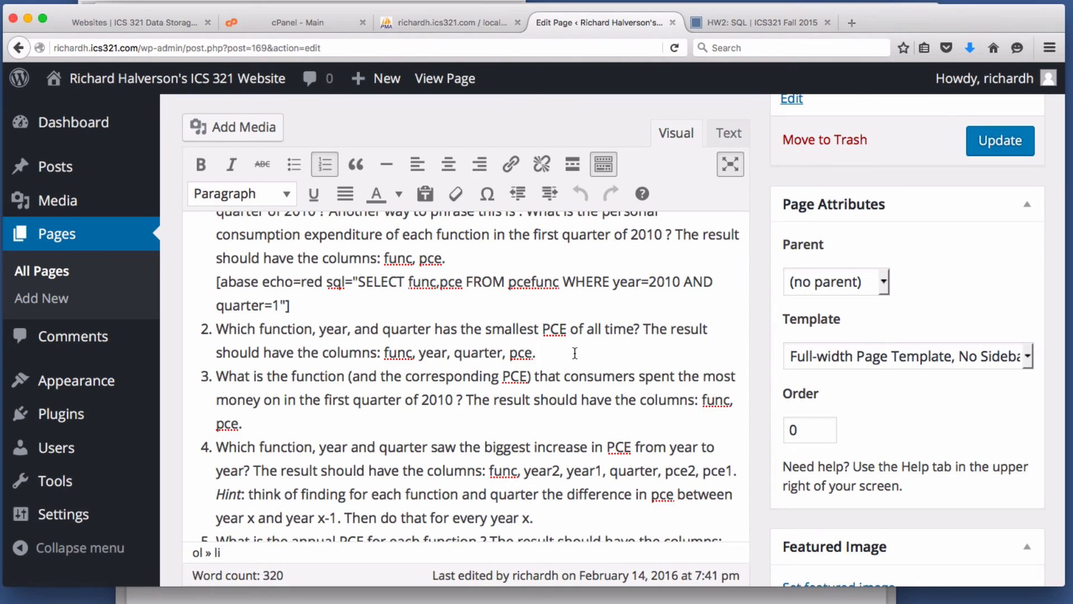
key("shift+Return")
type("[")
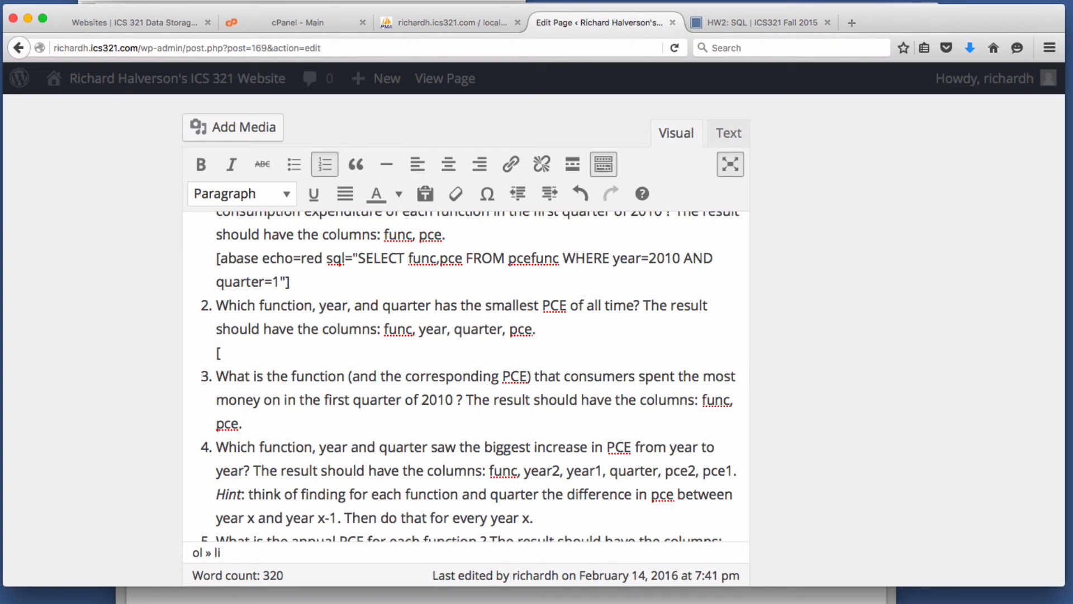
type("abase echo=red sql")
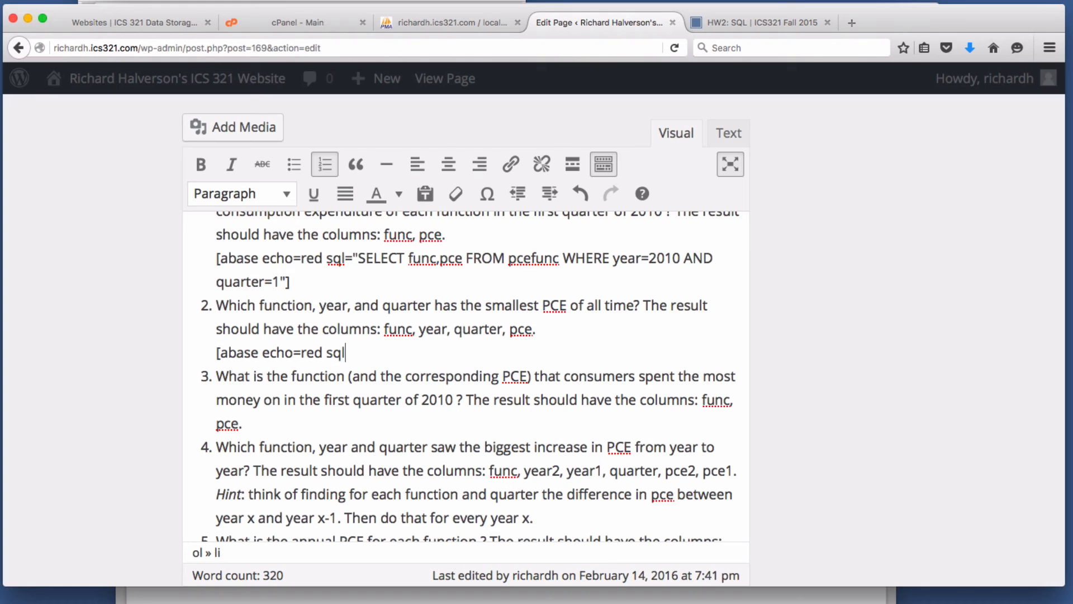
Complete question 2's shortcode with the quoted query SELECT func, year, quarter, pce FROM pcefunc ORDER BY pce DESC and update the page.
type("=\"SELECT func,")
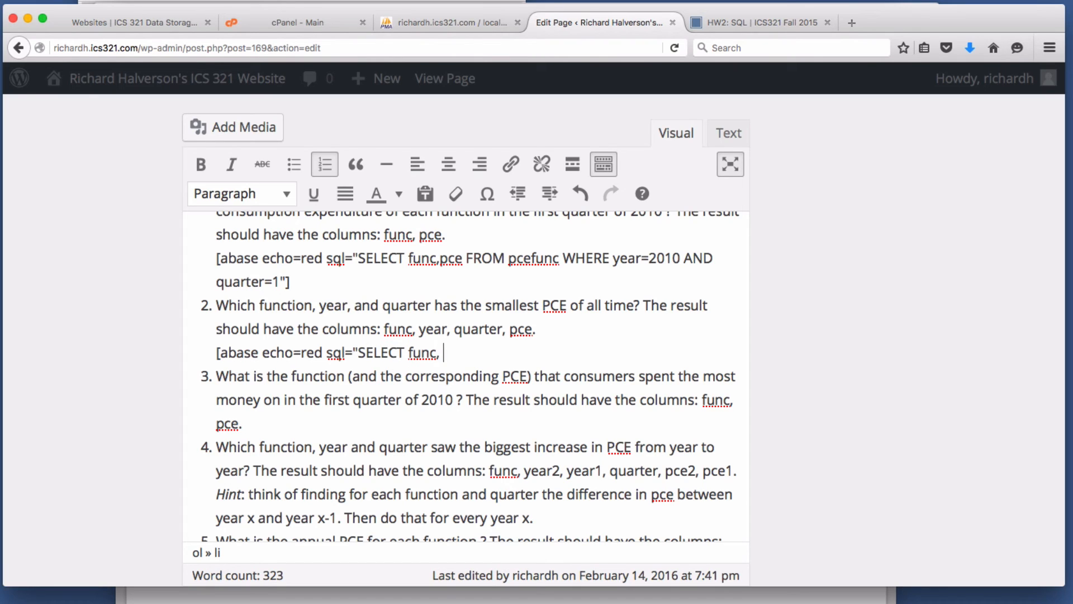
type(" year, quarter, pc")
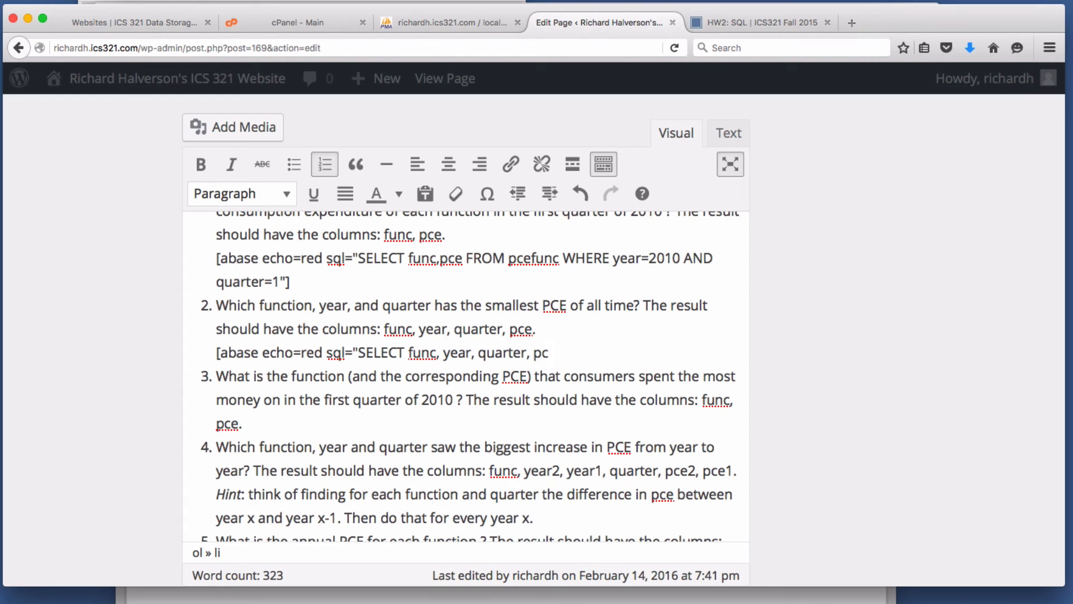
type("e FROM pcefunc")
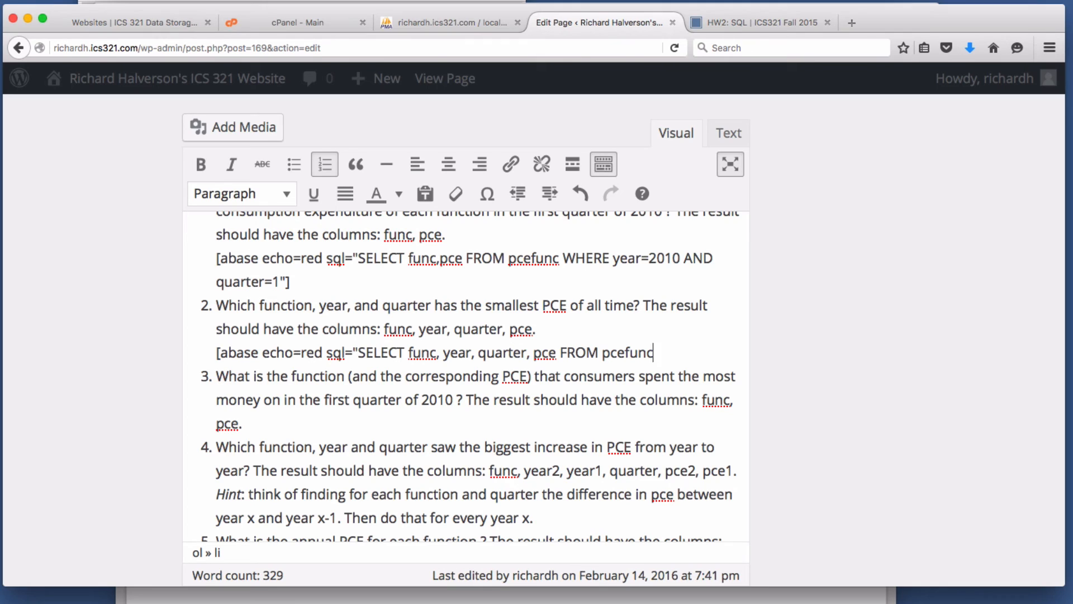
type("ORDER BY ")
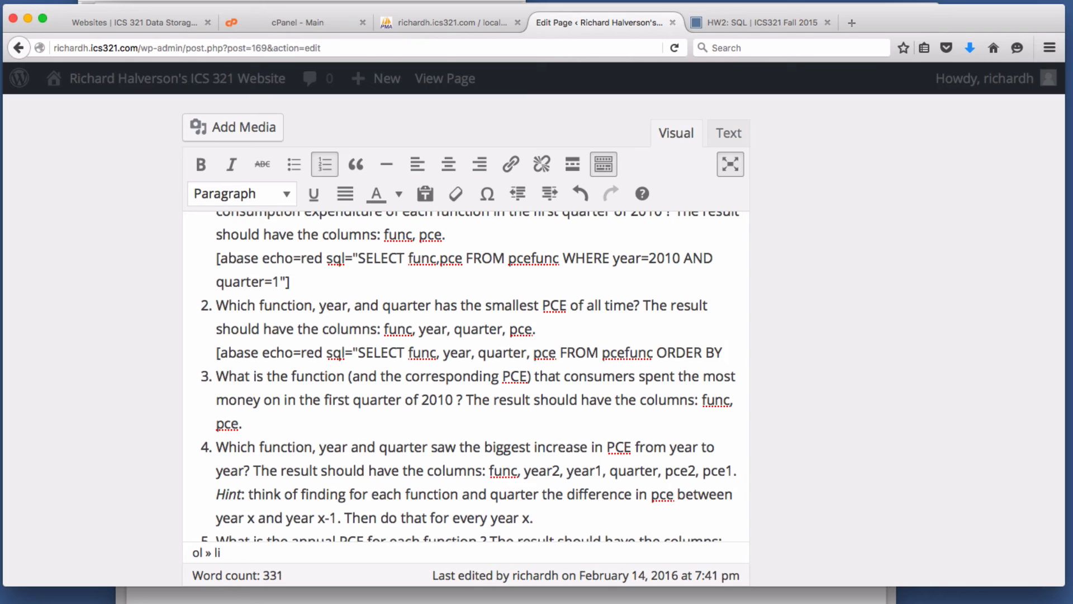
type(" pce D")
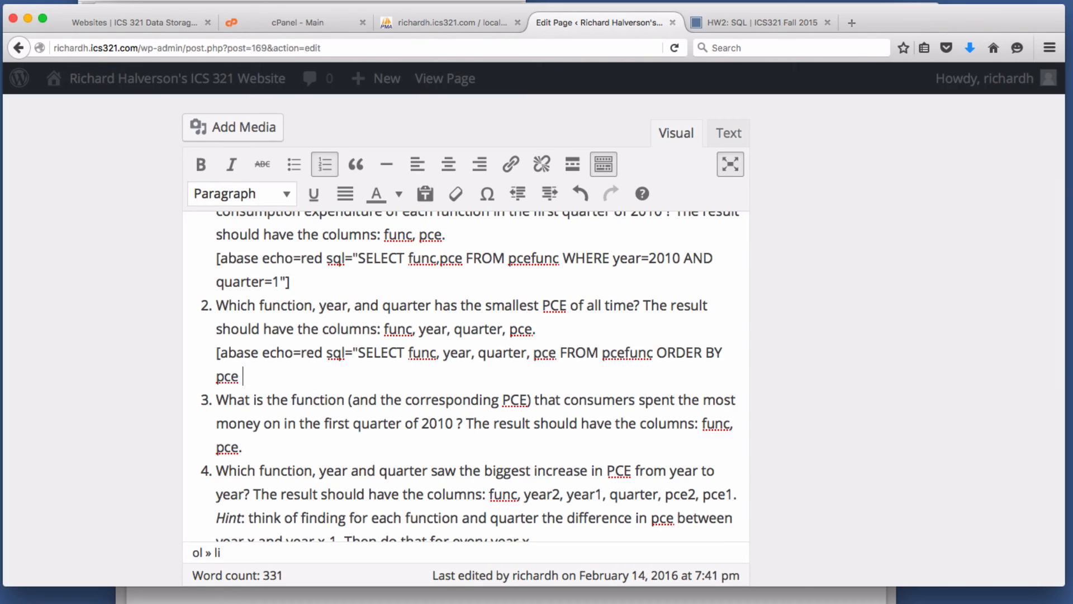
type("ESC")
type("\"")
left_click(1010, 124)
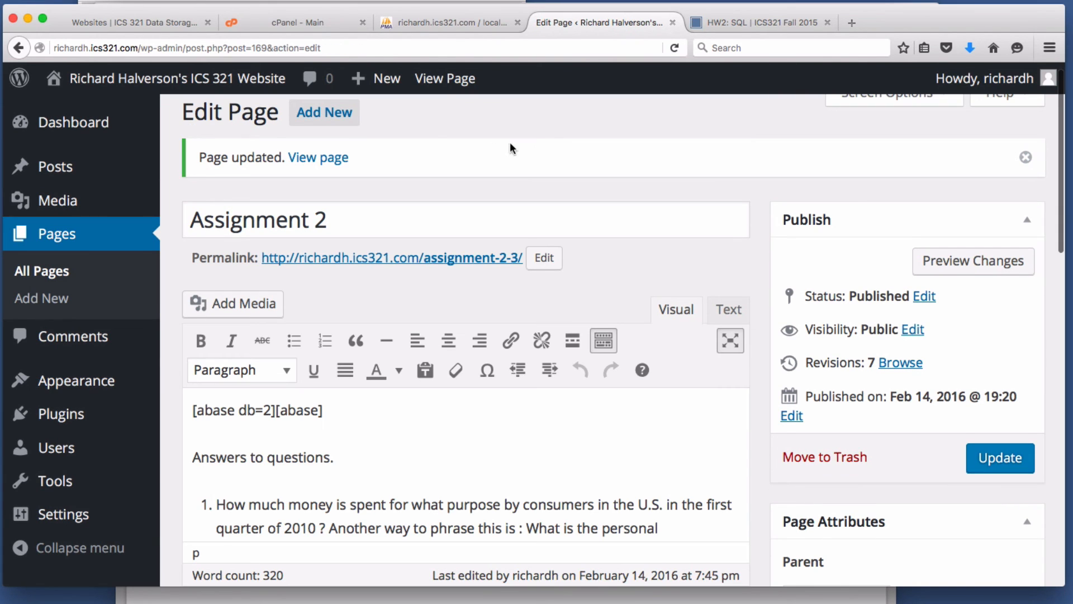
View the published Assignment 2 page and examine the echoed SQL and the sorted result rows under question 2.
left_click(445, 81)
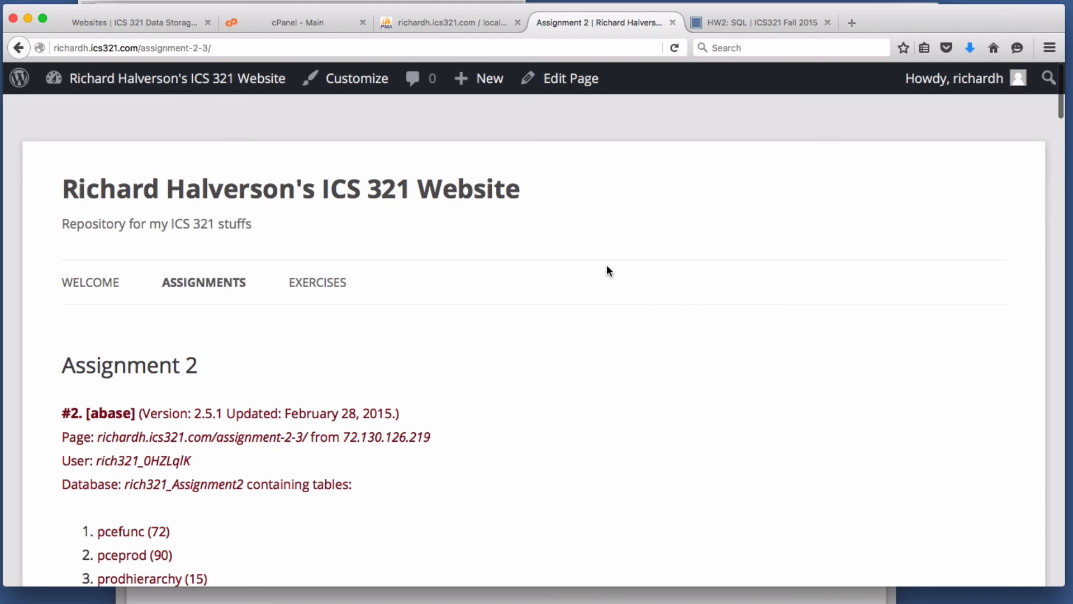
scroll(606, 280, "down", 8)
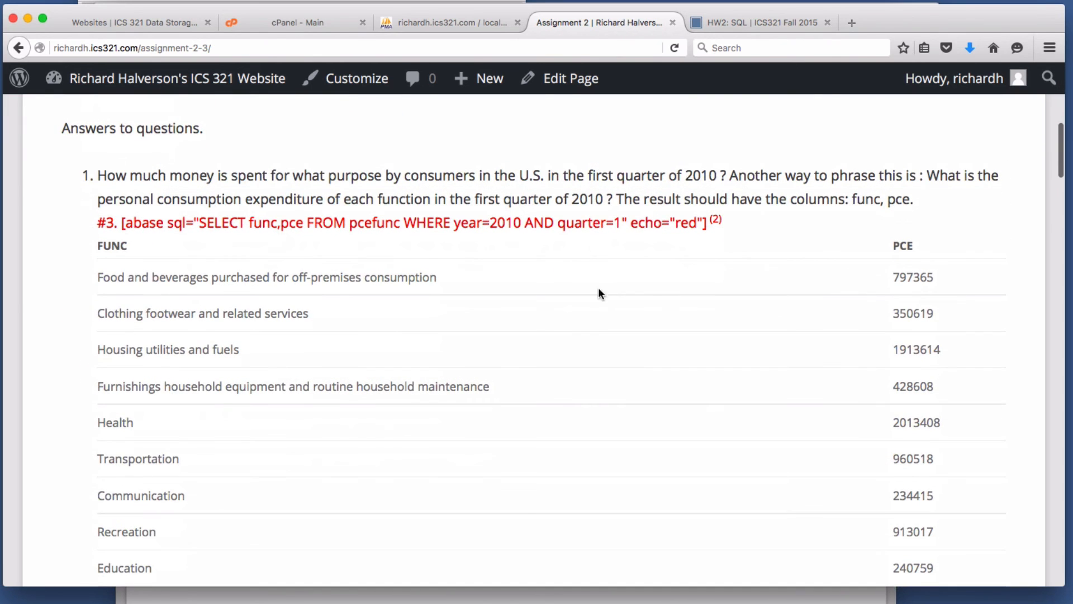
scroll(208, 246, "down", 8)
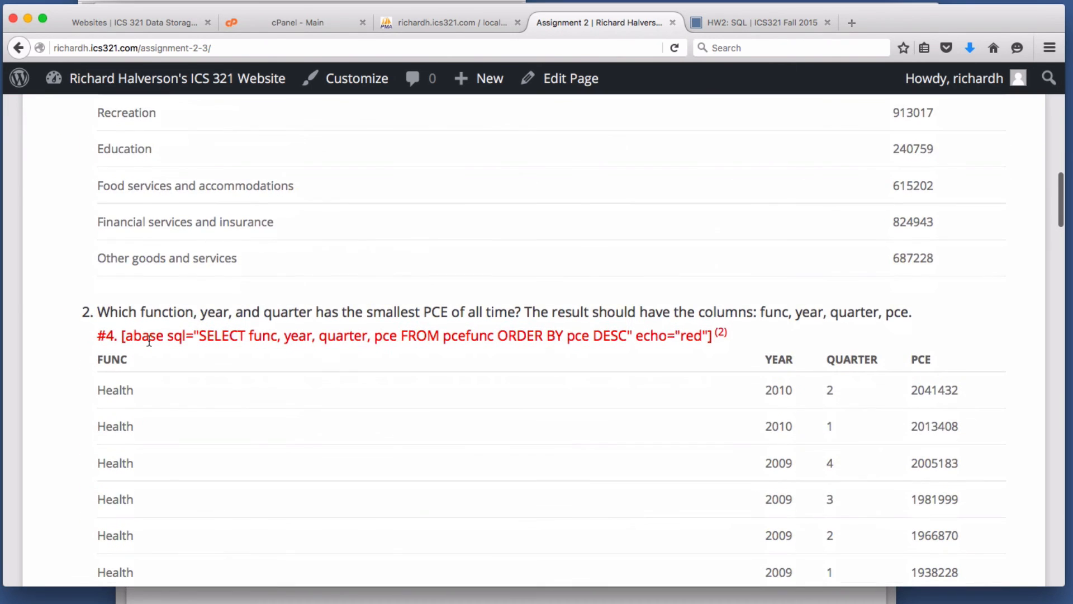
left_click_drag(232, 336, 478, 338)
left_click(490, 343)
scroll(591, 380, "down", 6)
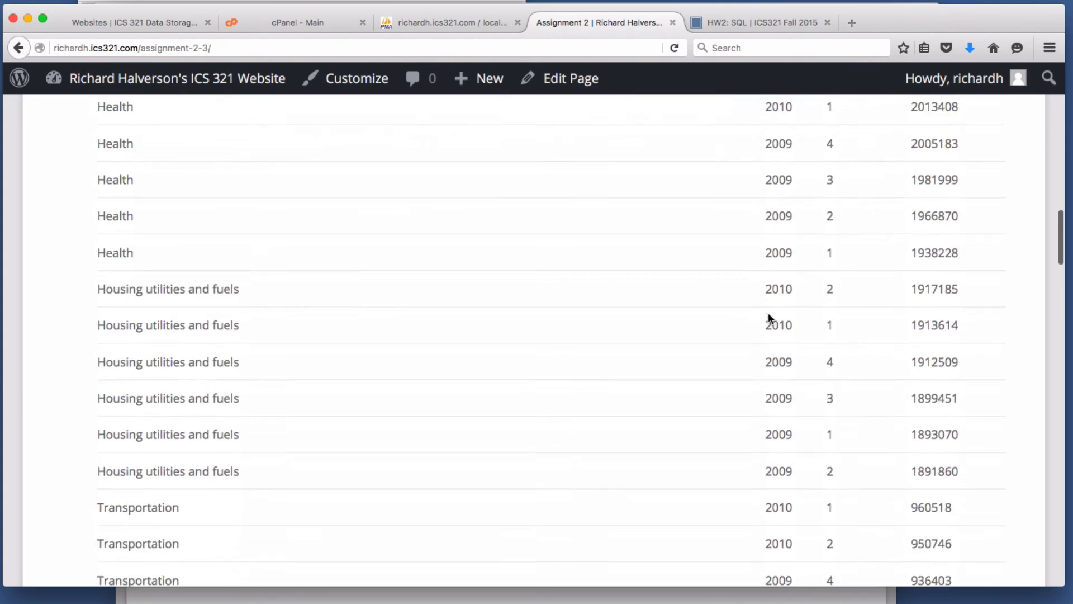
Scan question 2's full result list down to its last PCE values and compare the sort order with the question's word "smallest".
scroll(769, 318, "down", 8)
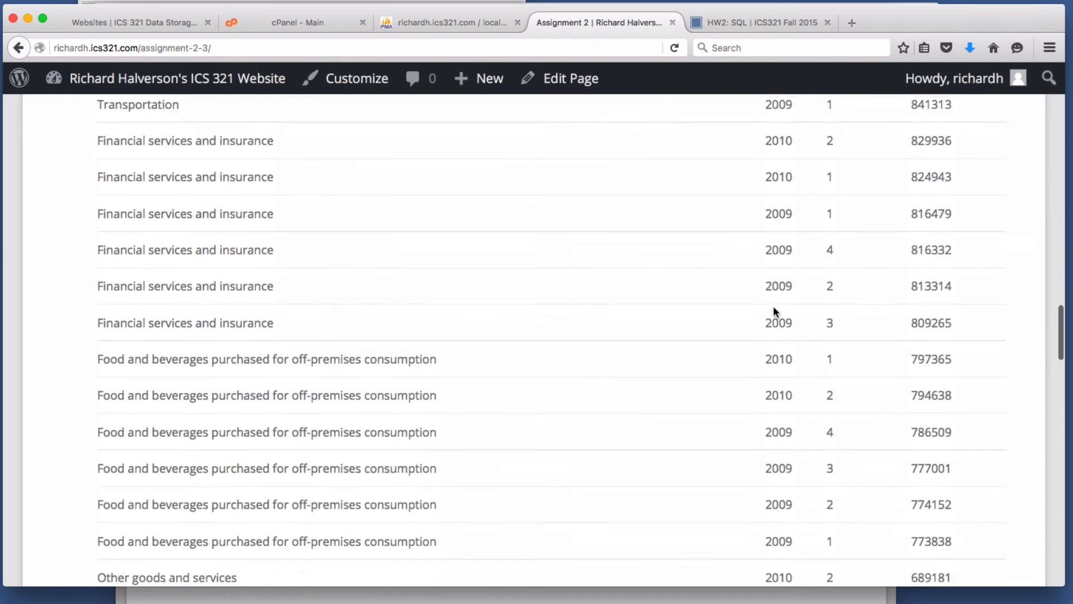
scroll(774, 312, "down", 6)
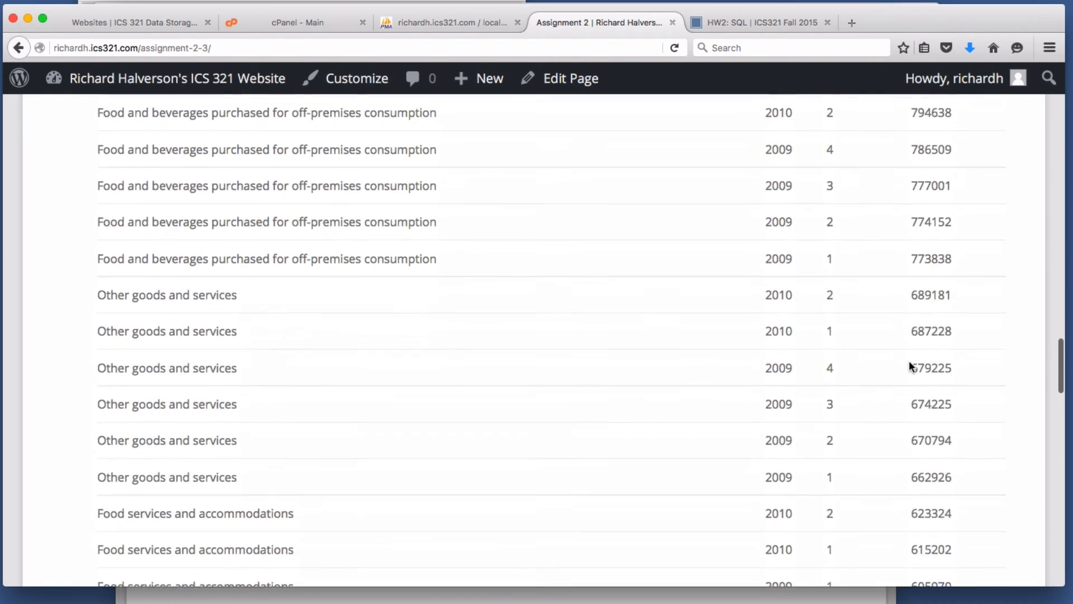
scroll(910, 366, "down", 12)
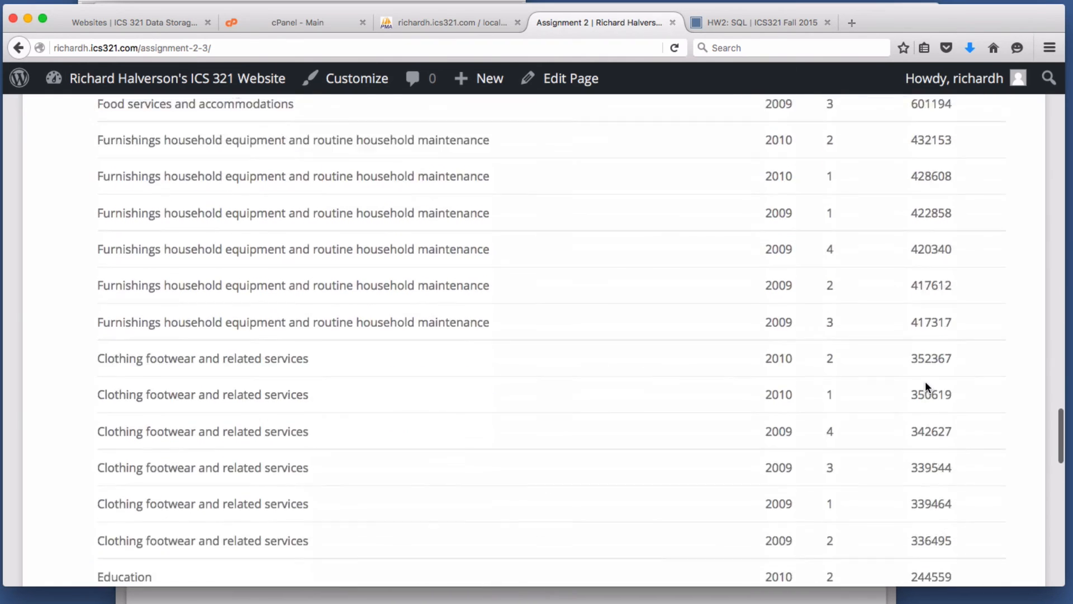
scroll(928, 383, "down", 11)
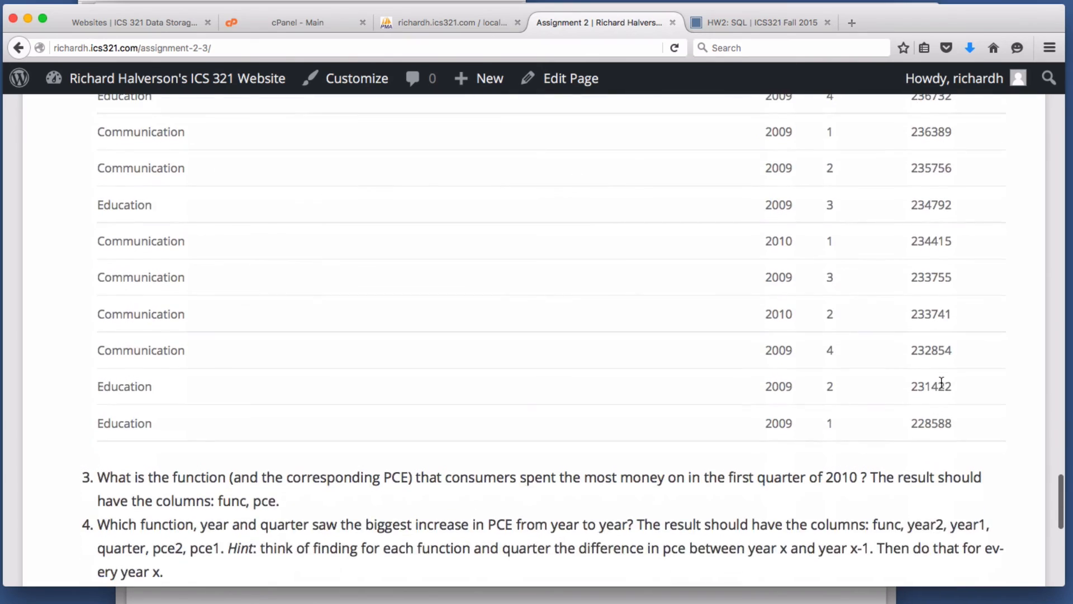
scroll(941, 383, "up", 20)
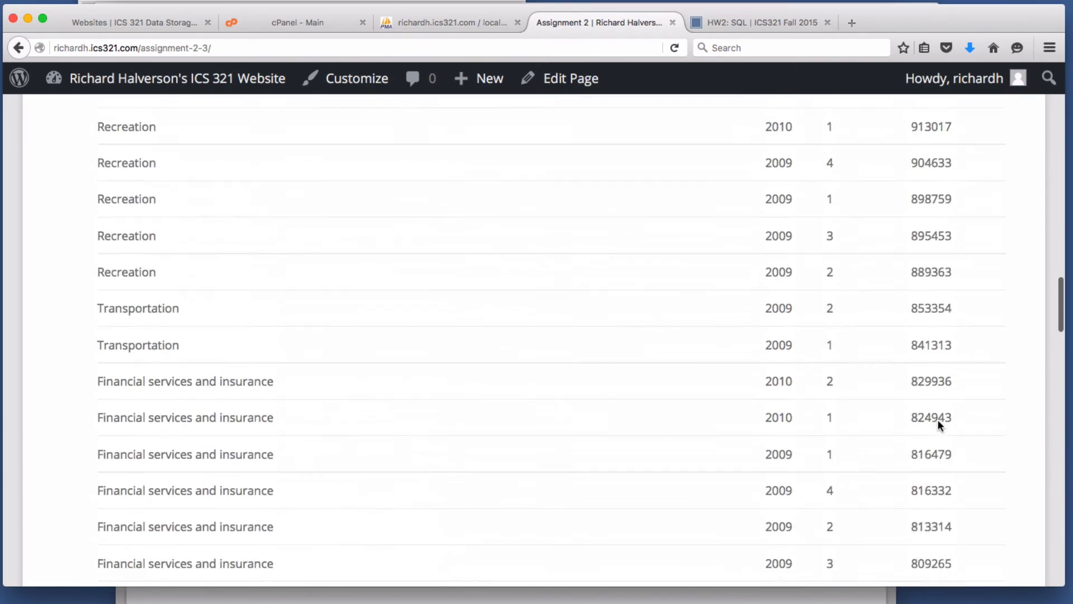
scroll(937, 419, "up", 8)
scroll(937, 419, "down", 14)
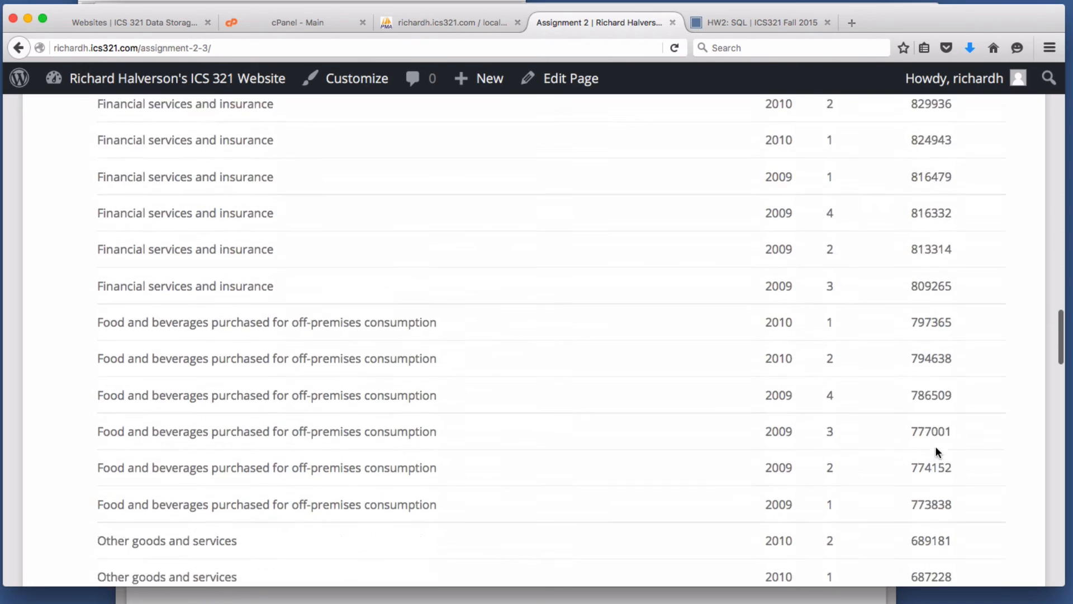
scroll(935, 447, "down", 6)
scroll(933, 458, "up", 20)
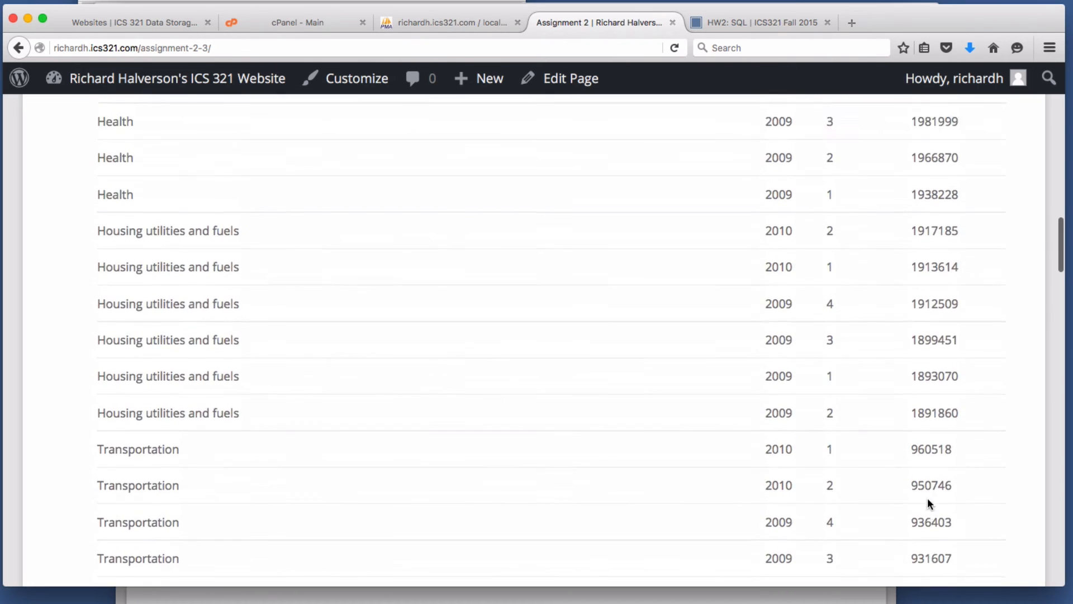
scroll(927, 502, "up", 10)
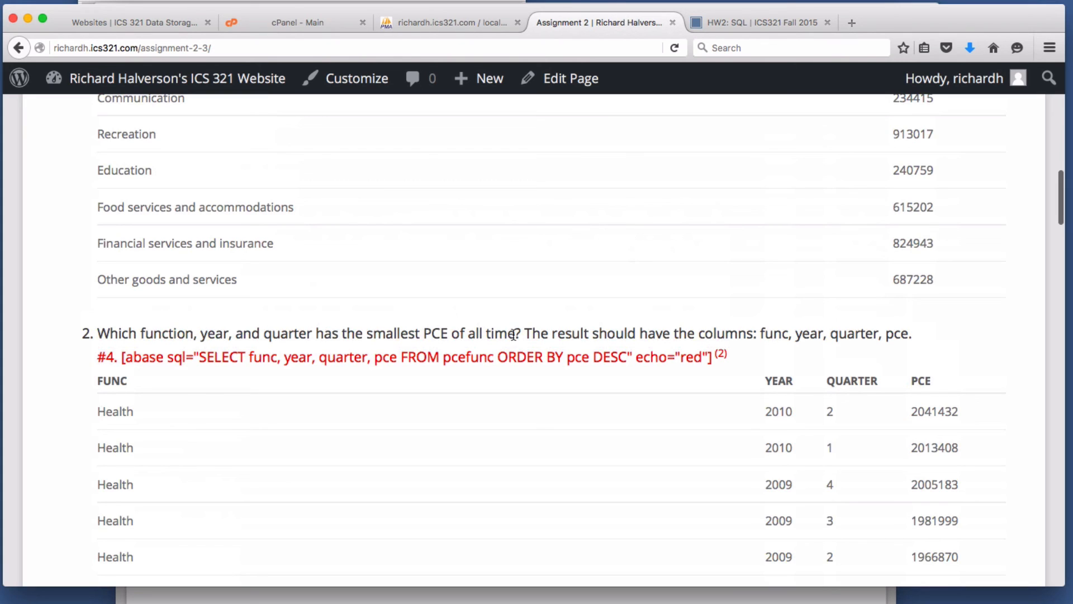
double_click(402, 337)
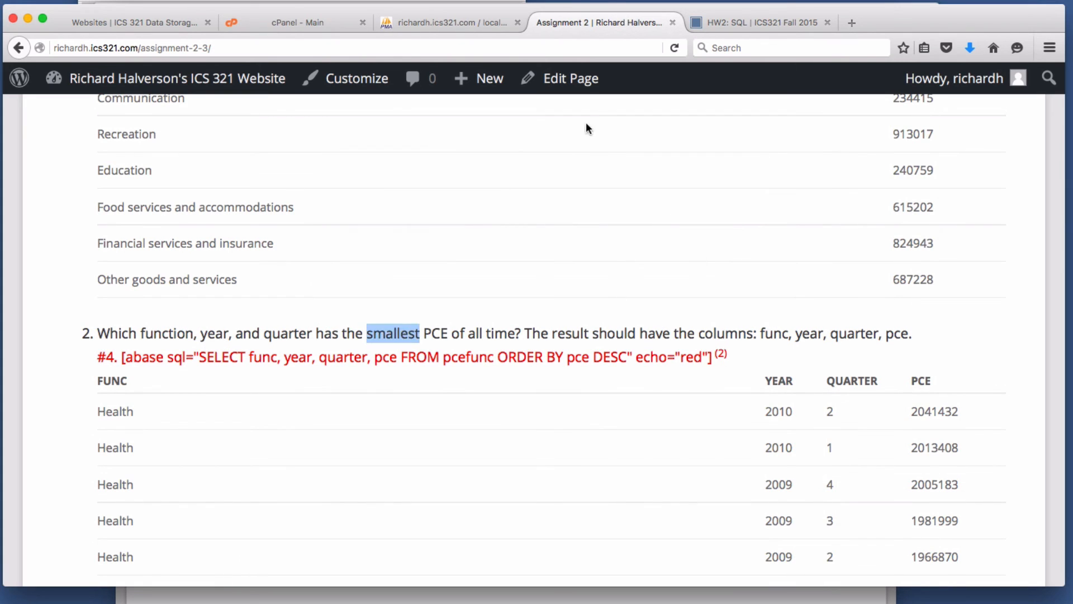
Open the Assignment 2 page for editing, remove DESC from question 2's ORDER BY pce clause, and update the page.
left_click(567, 79)
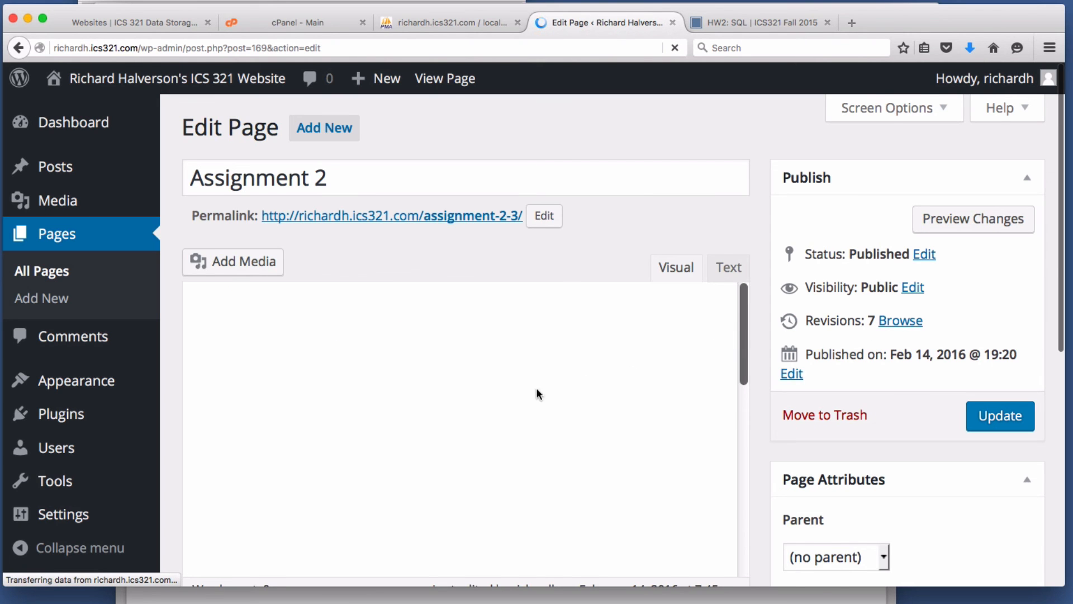
scroll(537, 385, "down", 5)
scroll(519, 444, "down", 2)
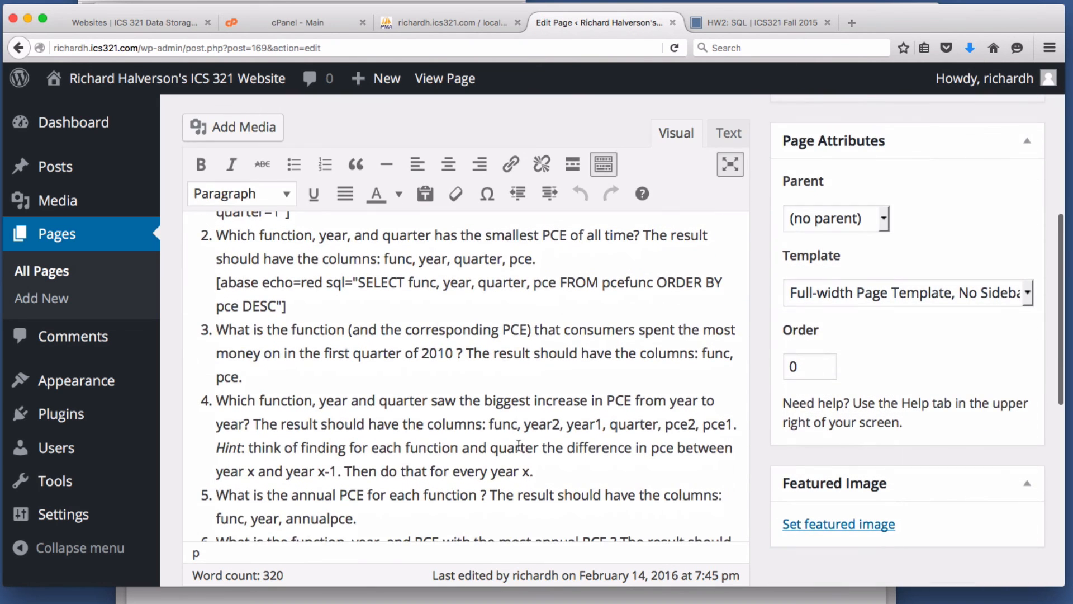
left_click(278, 305)
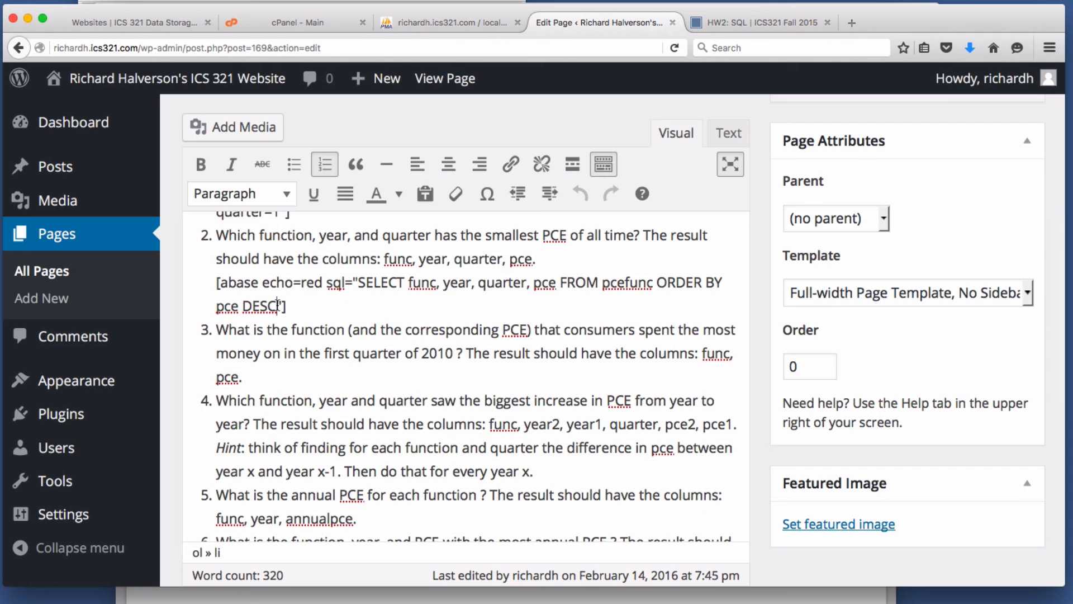
key("BackSpace")
key("BackSpace")
key("BackSpace")
key("BackSpace")
key("BackSpace")
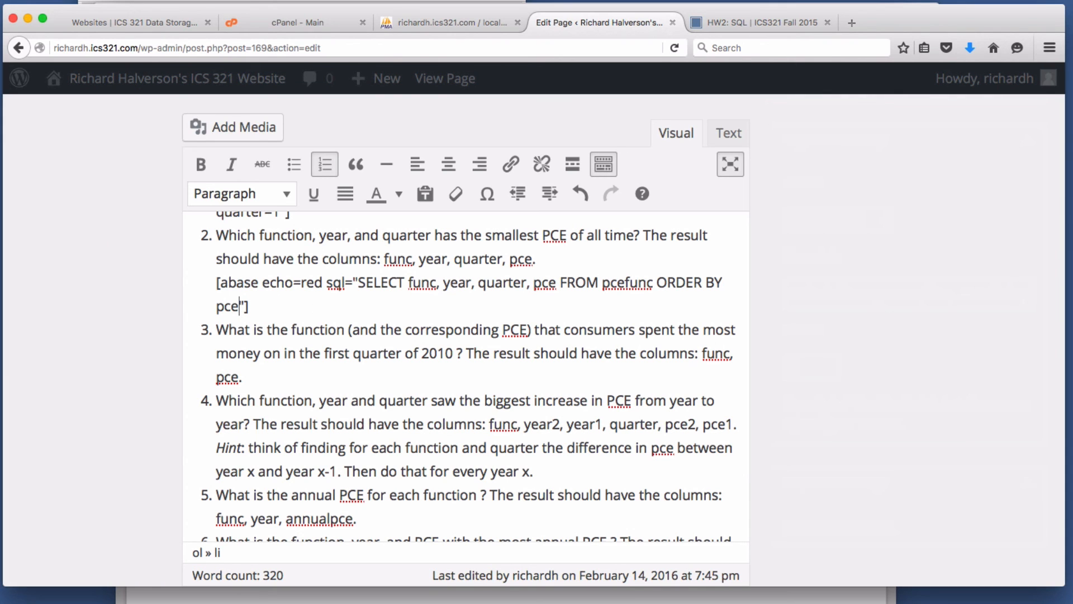
scroll(1008, 462, "down", 2)
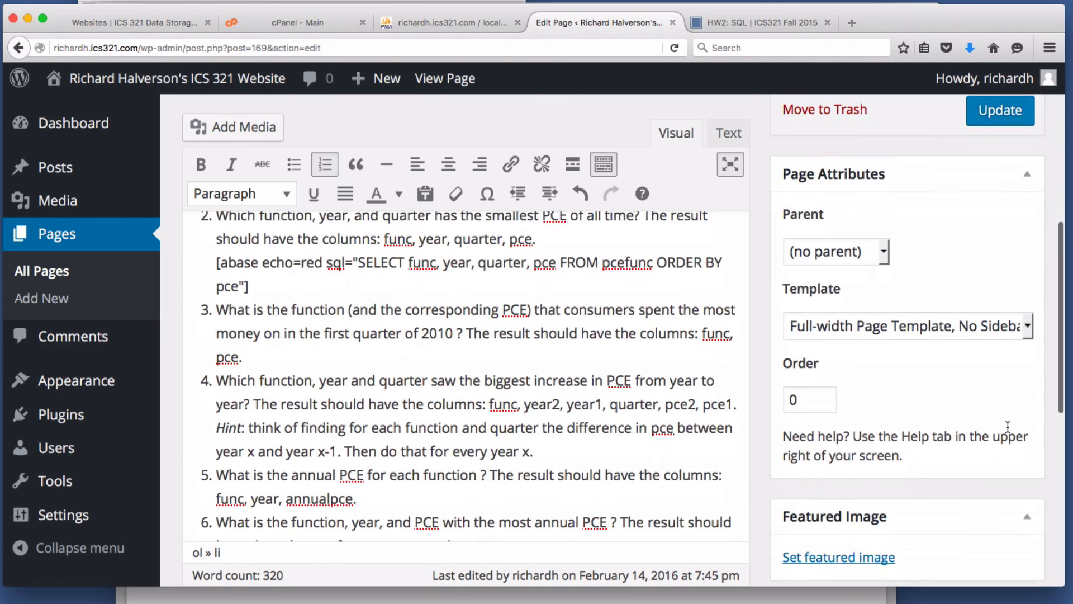
left_click(973, 101)
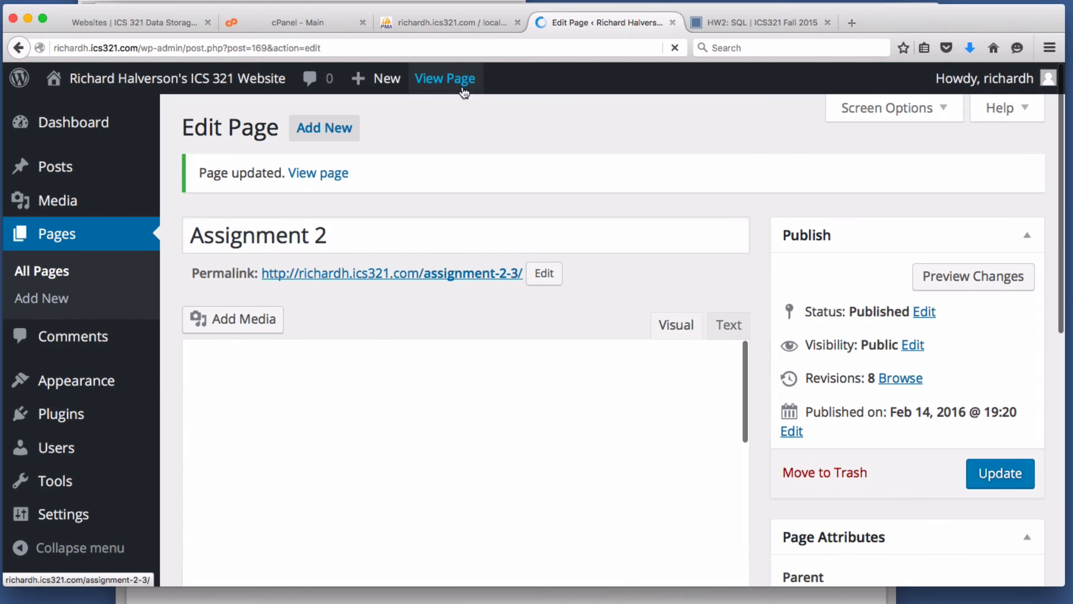
View the published Assignment 2 page and check the order of question 2's PCE values from the first row to the last.
left_click(445, 79)
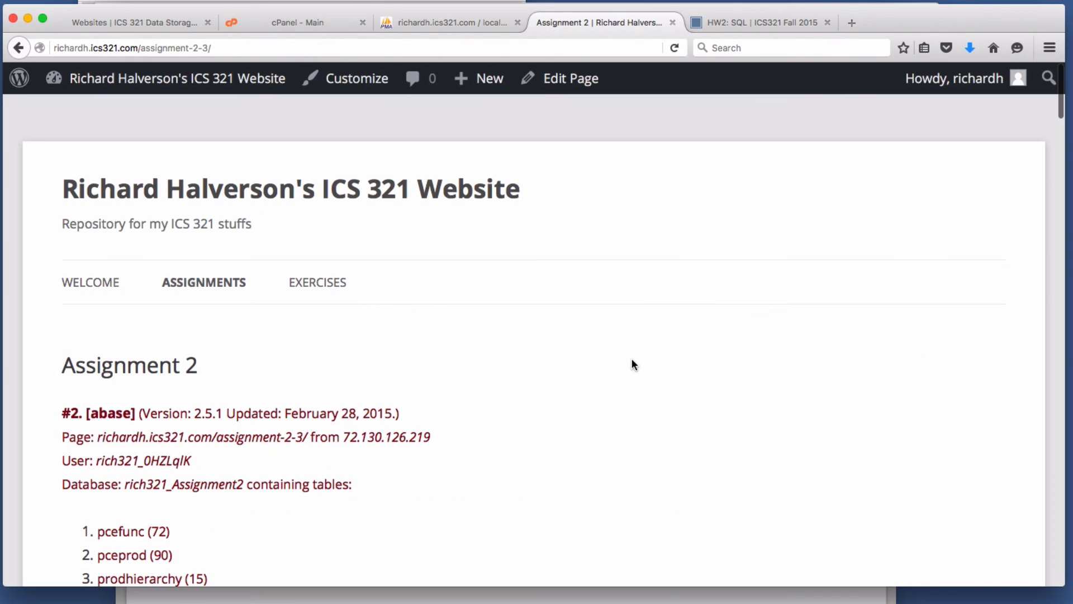
scroll(491, 551, "down", 20)
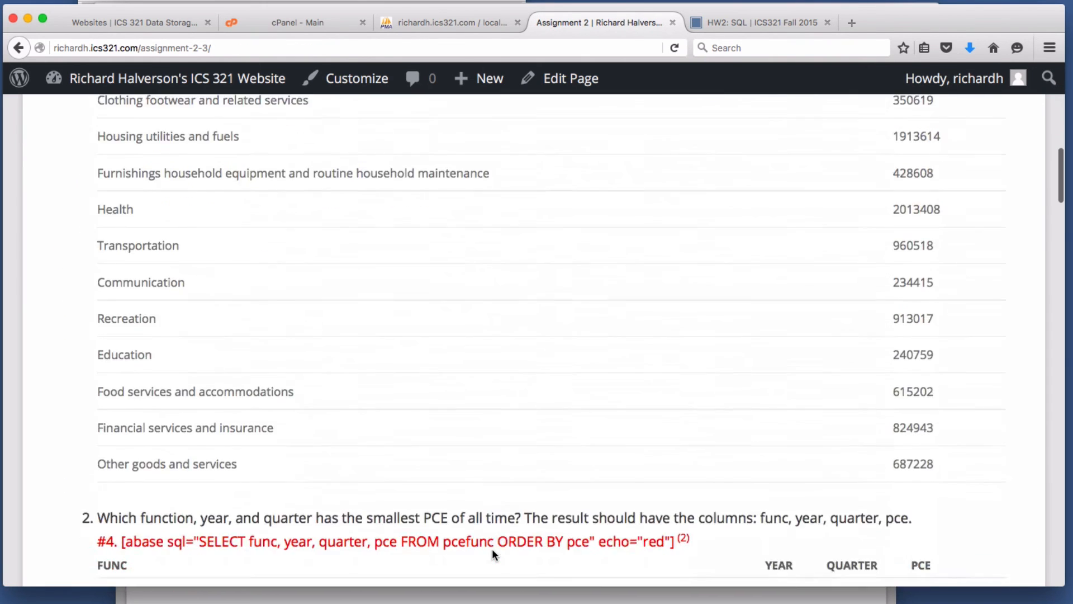
scroll(493, 552, "up", 4)
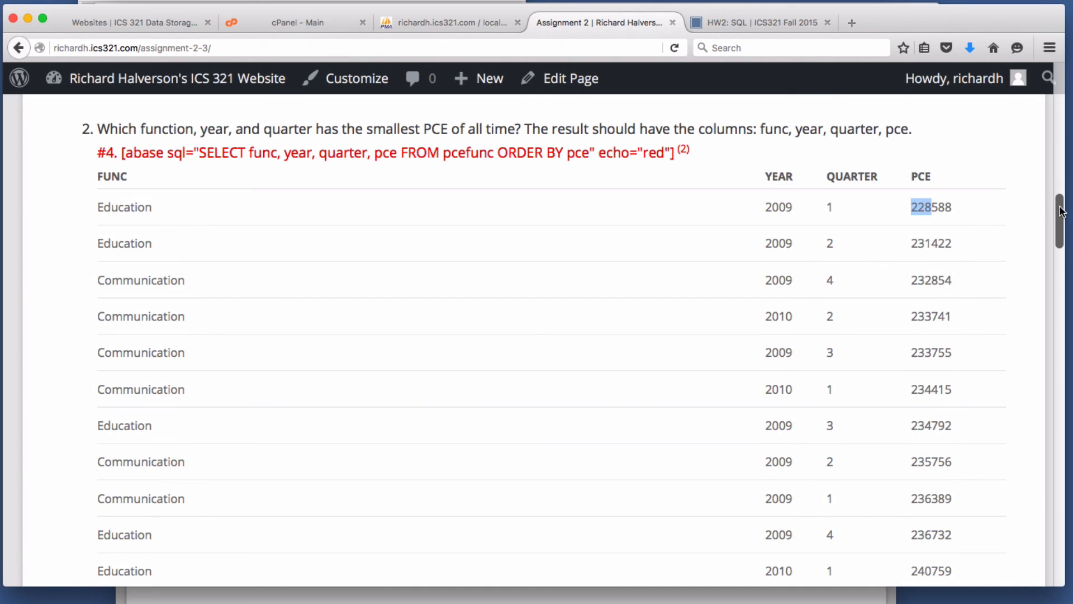
left_click_drag(1060, 211, 1059, 504)
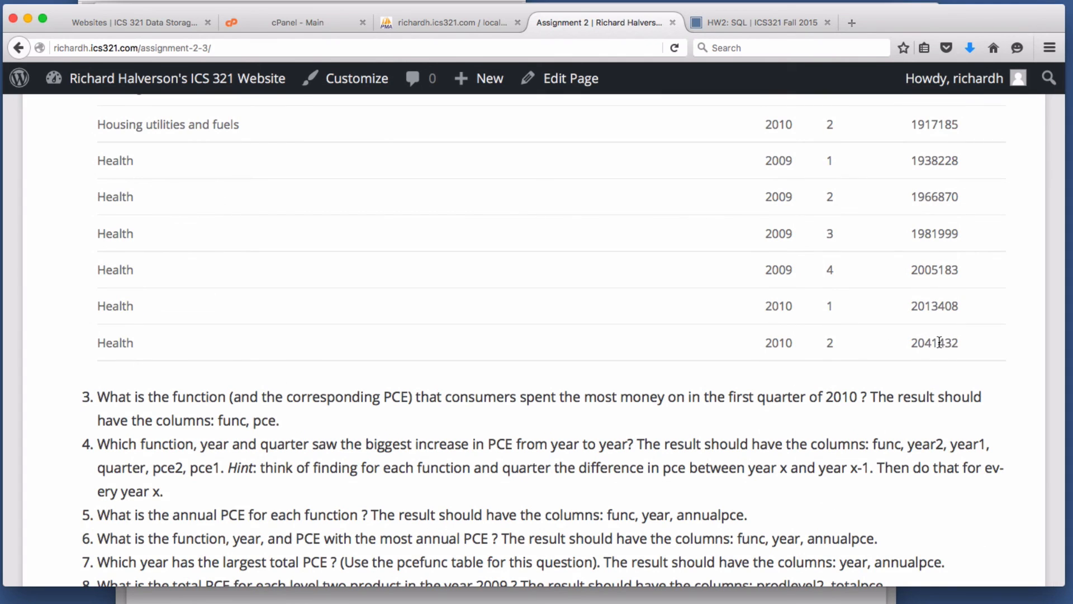
left_click_drag(938, 342, 919, 343)
left_click(1030, 428)
scroll(1024, 402, "down", 1)
scroll(950, 338, "up", 10)
scroll(958, 334, "up", 15)
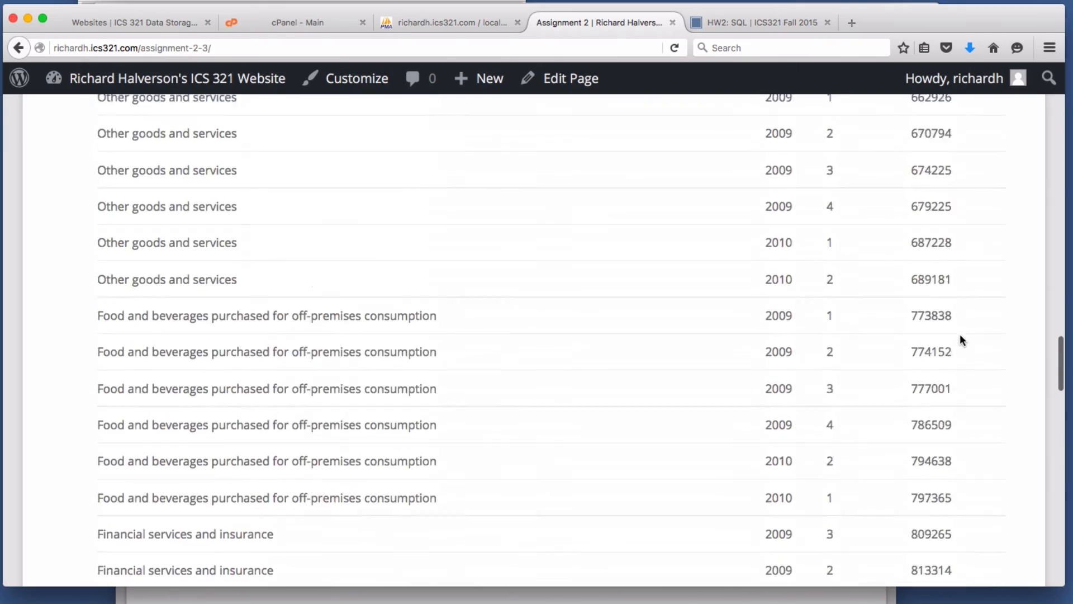
scroll(960, 338, "up", 20)
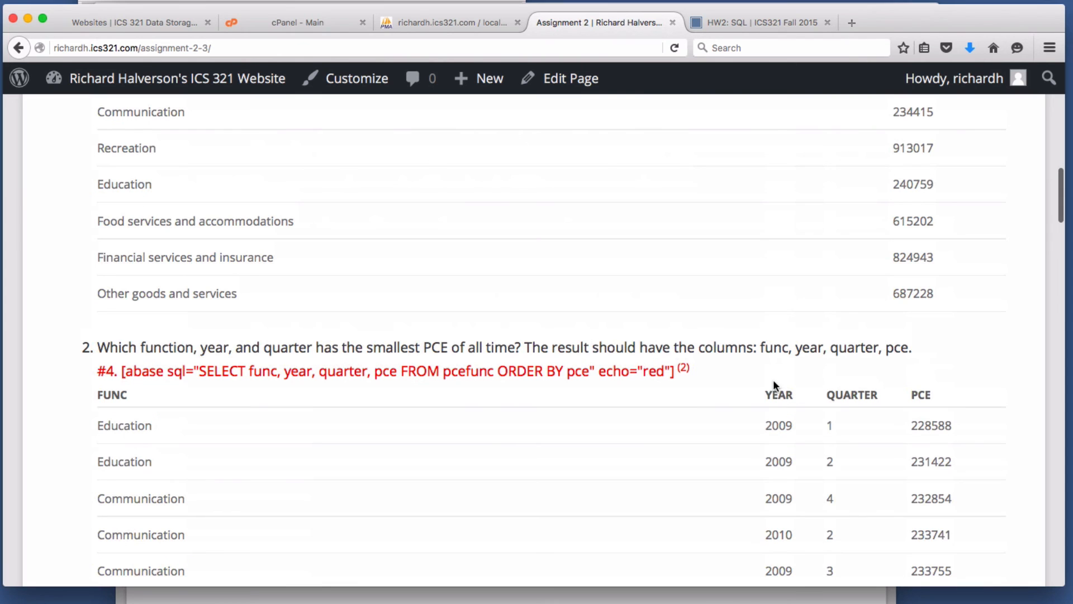
Edit the Assignment 2 page again, append LIMIT 1 after ORDER BY pce in question 2's query, and update the page.
left_click(564, 91)
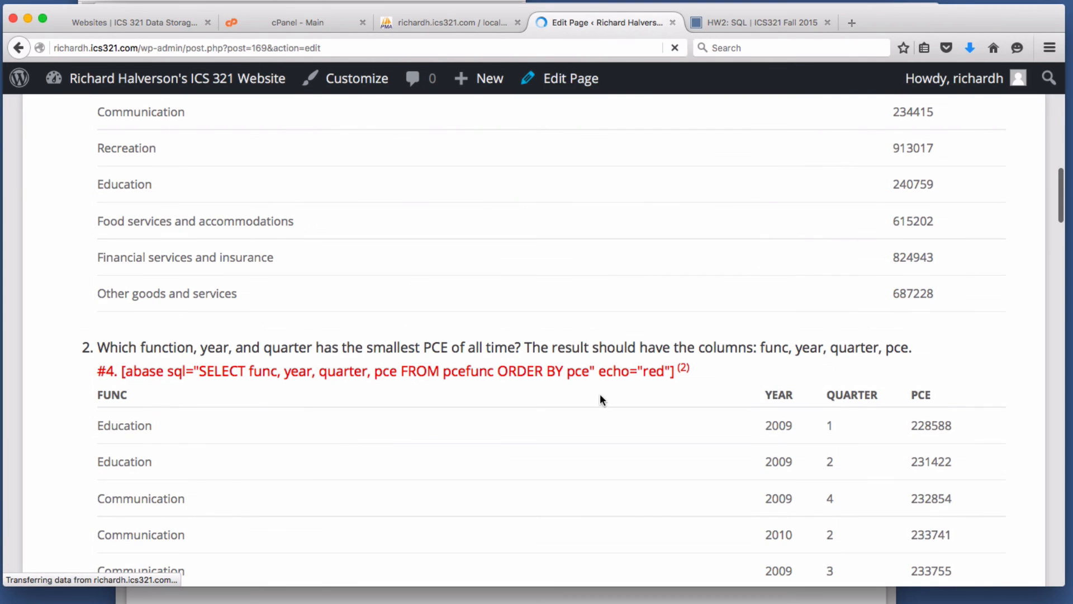
scroll(615, 392, "down", 10)
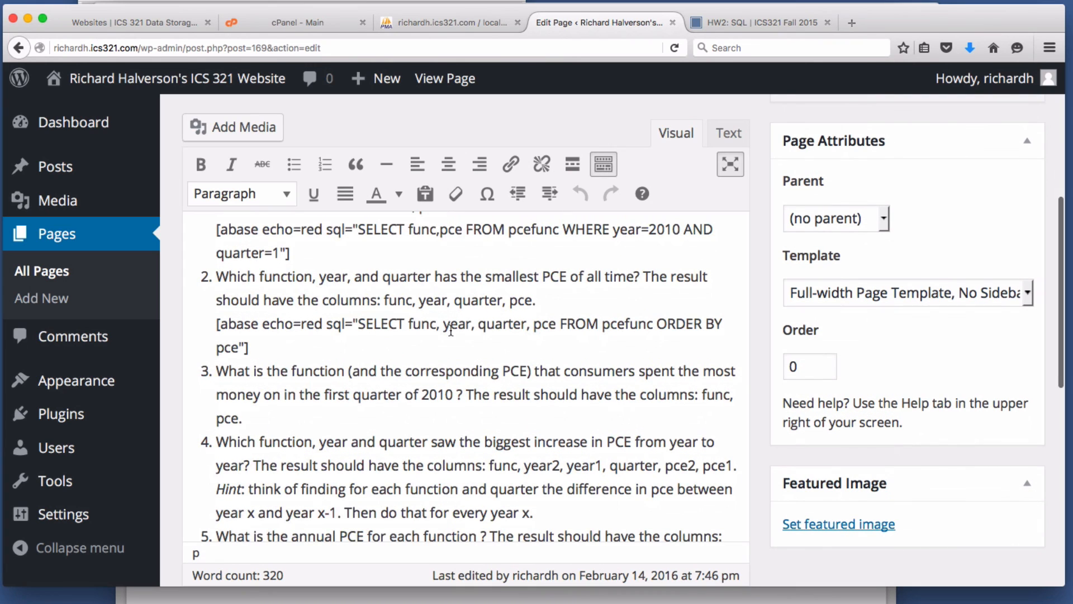
left_click(241, 347)
type("limi")
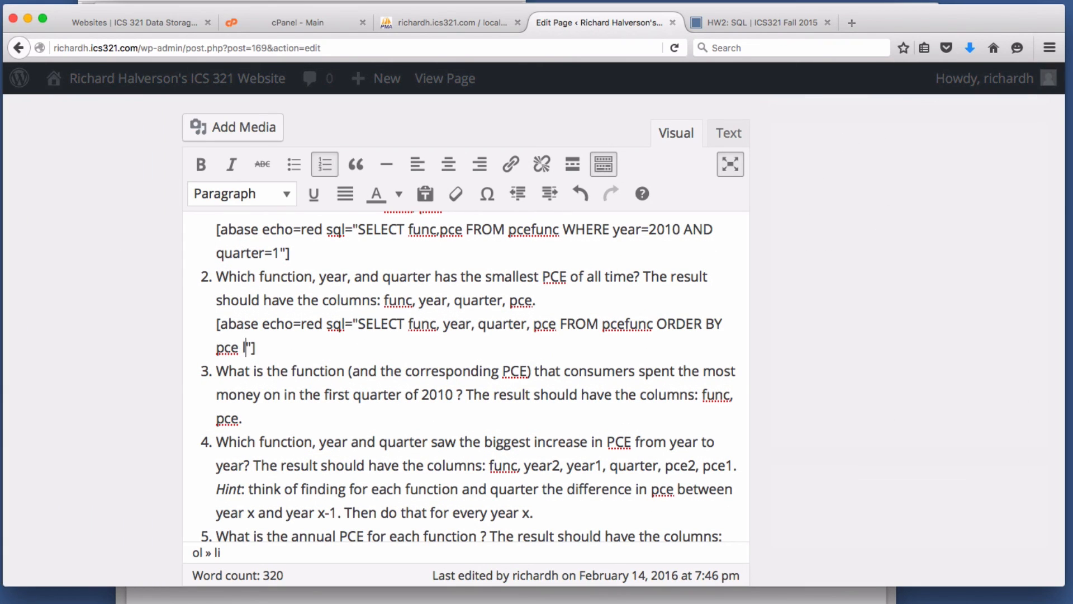
key("BackSpace")
key("BackSpace")
key("BackSpace")
key("BackSpace")
type("LIMIT 1")
mouse_move(939, 240)
scroll(981, 217, "up", 3)
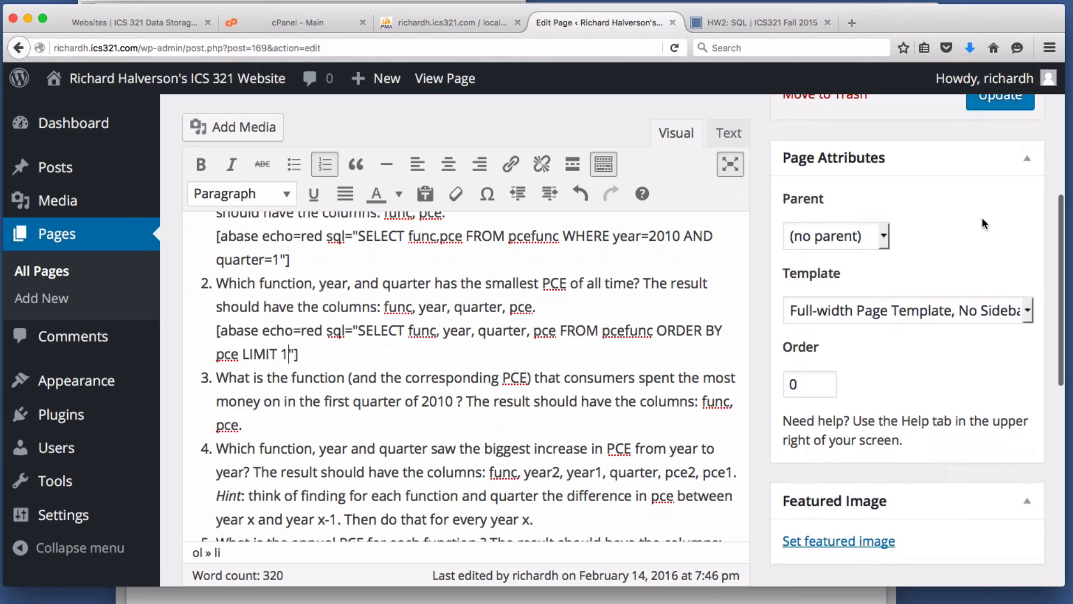
left_click(1014, 166)
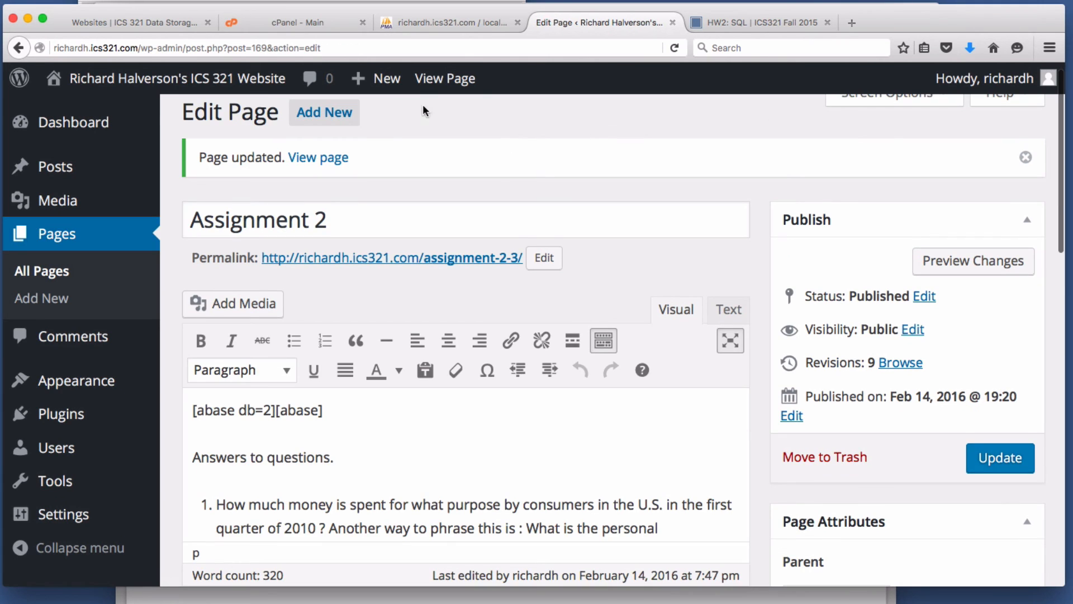
View the published Assignment 2 page and compare question 2's echoed ORDER BY pce LIMIT 1 query with its result and PCE column.
left_click(444, 79)
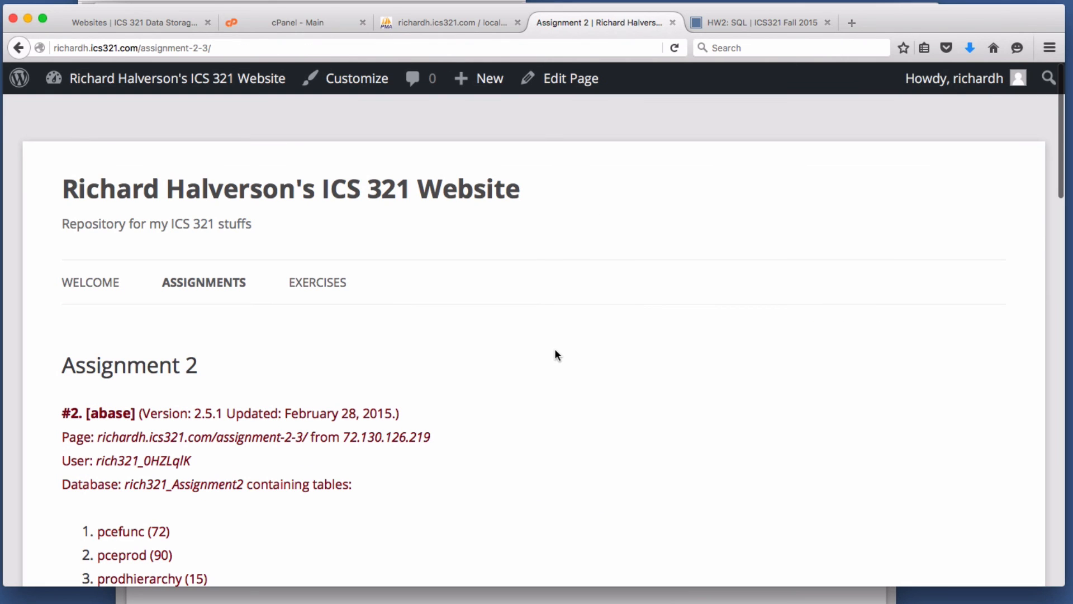
left_click_drag(1060, 190, 1062, 429)
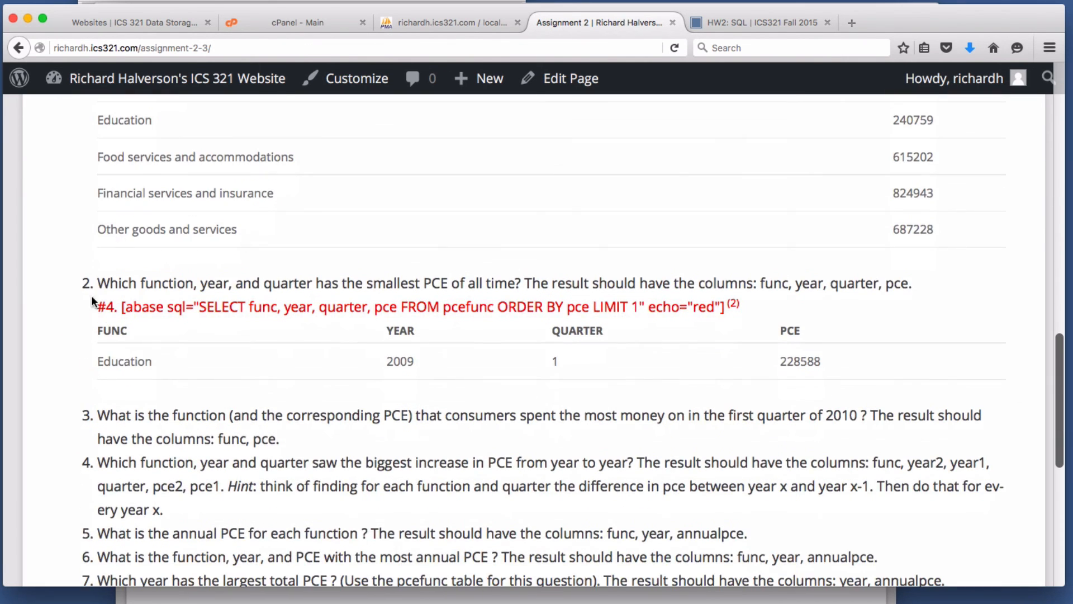
double_click(797, 361)
left_click(685, 358)
double_click(580, 306)
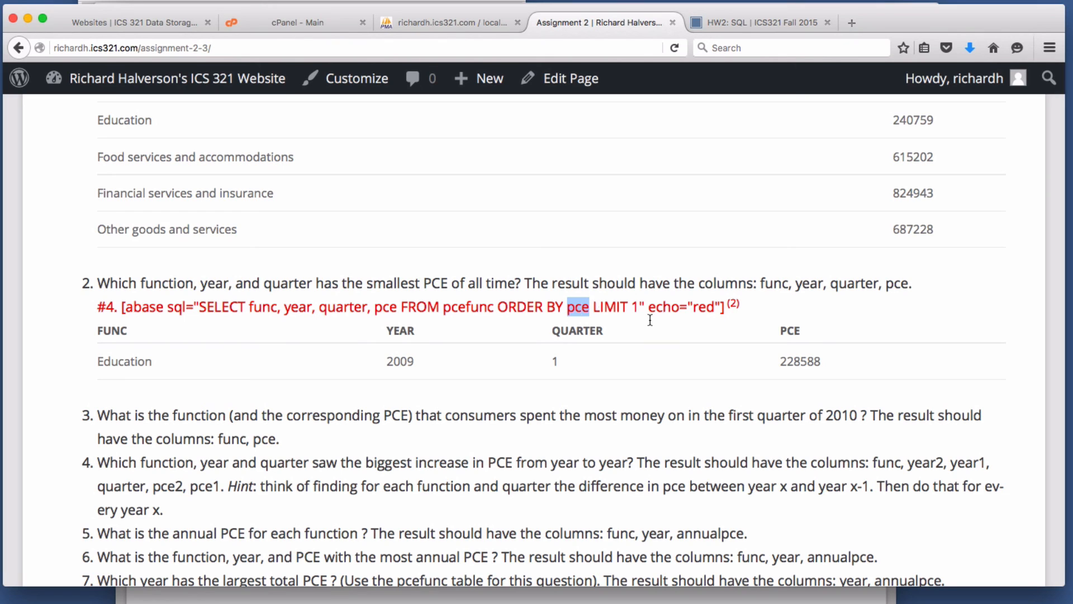
double_click(789, 334)
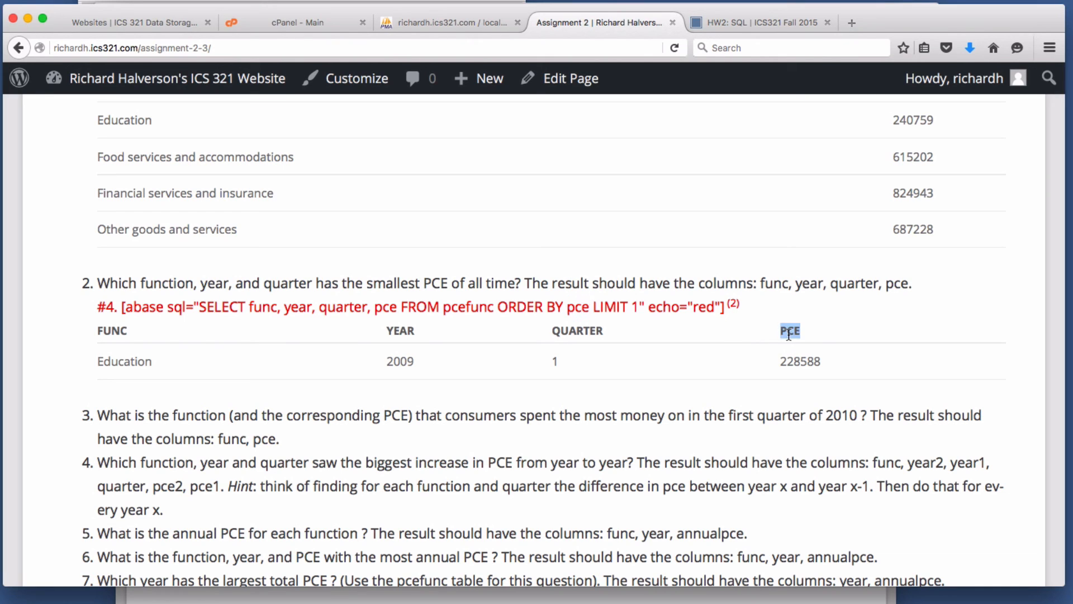
double_click(579, 311)
Read through the remaining unanswered questions 3 to 10 on the published Assignment 2 page.
scroll(658, 339, "up", 2)
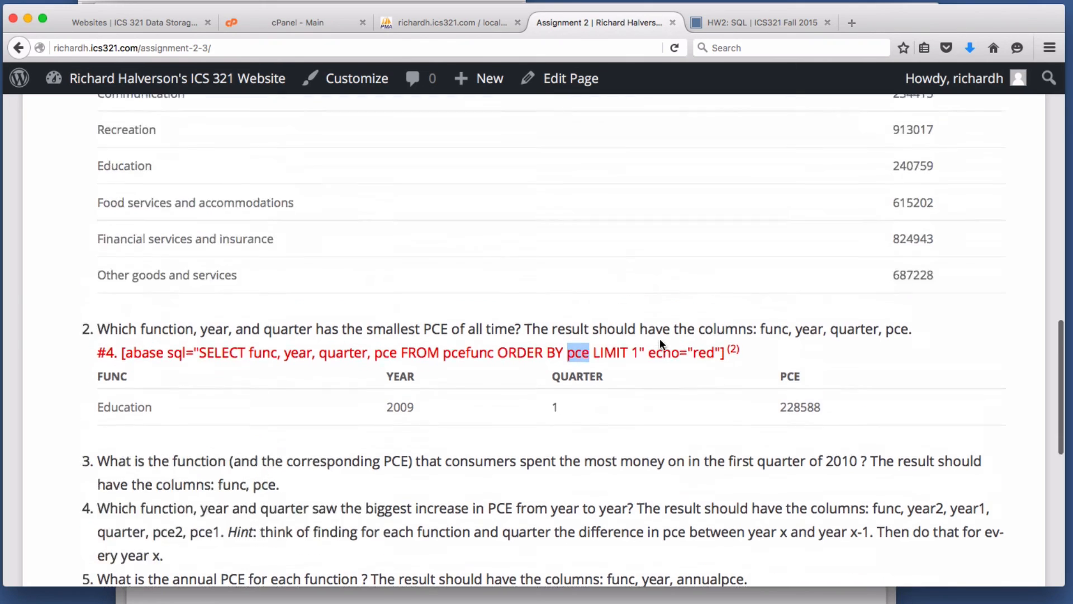
scroll(660, 339, "down", 10)
scroll(659, 337, "up", 5)
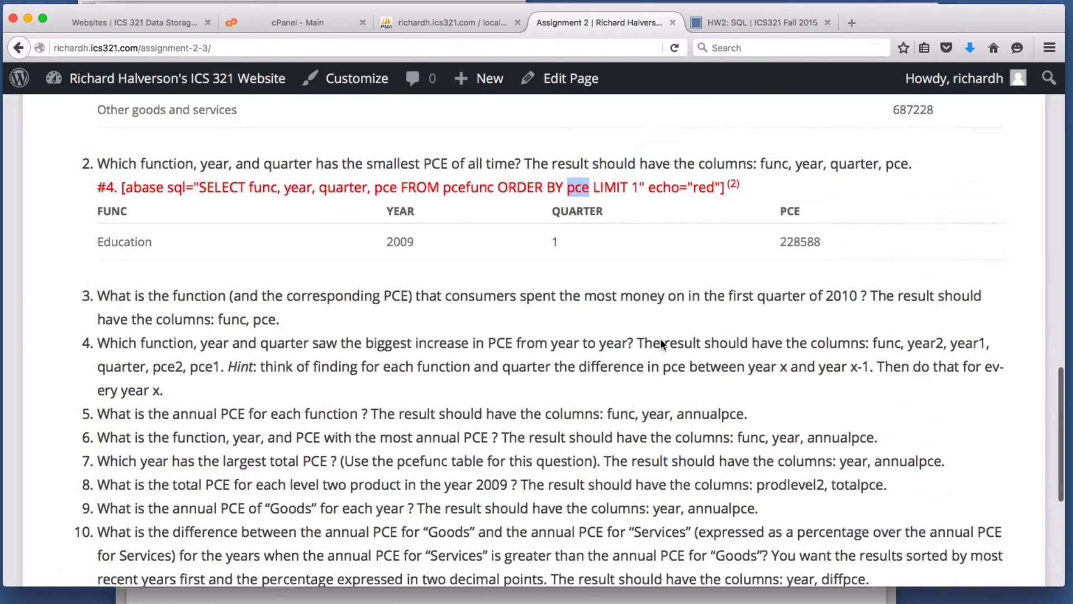
scroll(659, 338, "down", 3)
scroll(660, 338, "up", 3)
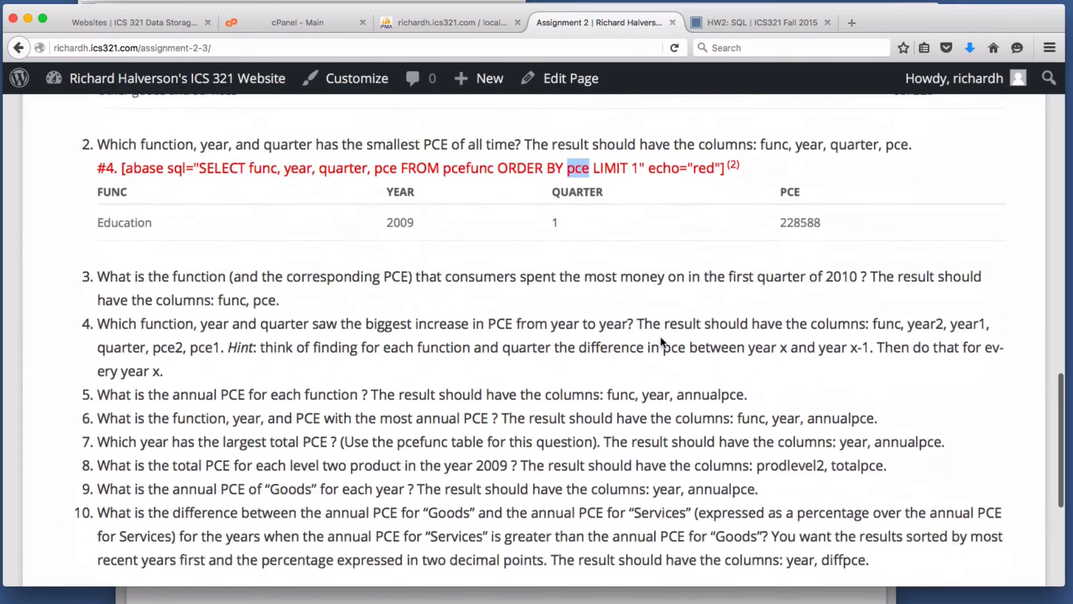
scroll(660, 338, "down", 4)
scroll(660, 339, "up", 3)
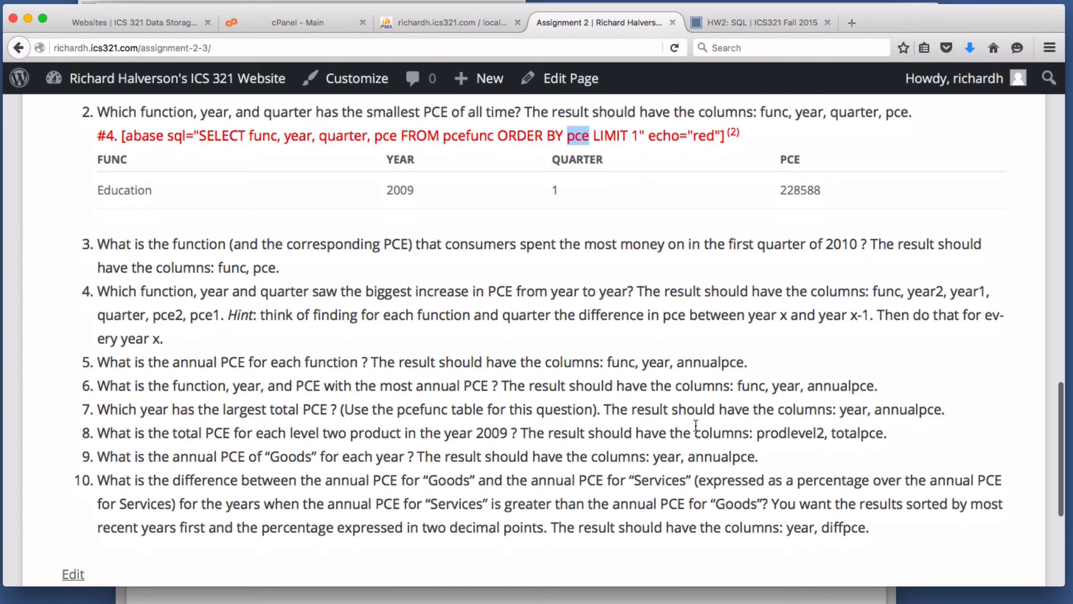
scroll(696, 425, "down", 1)
scroll(772, 414, "up", 4)
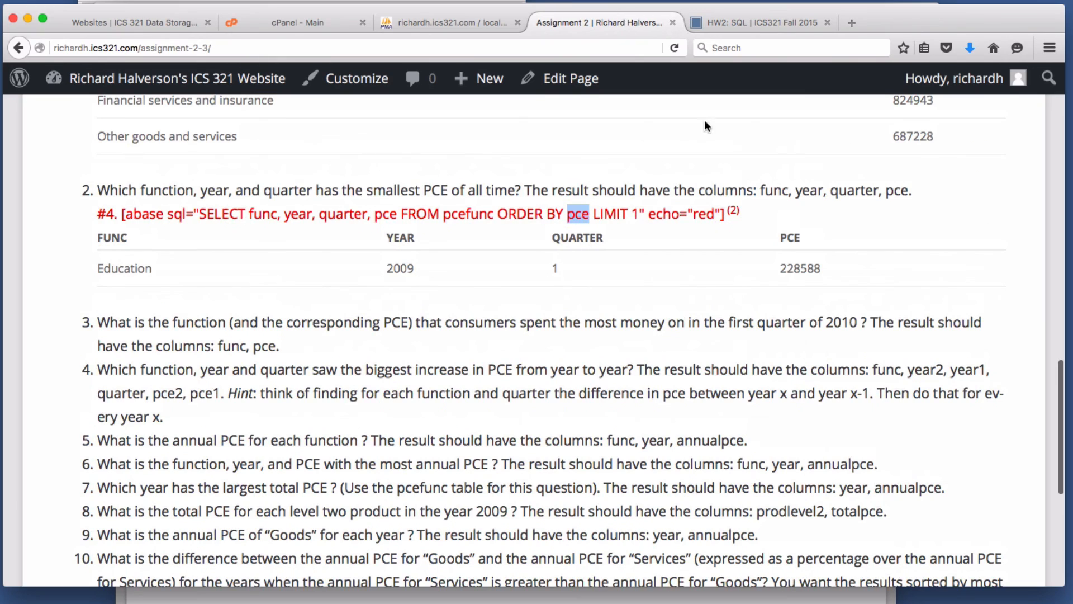